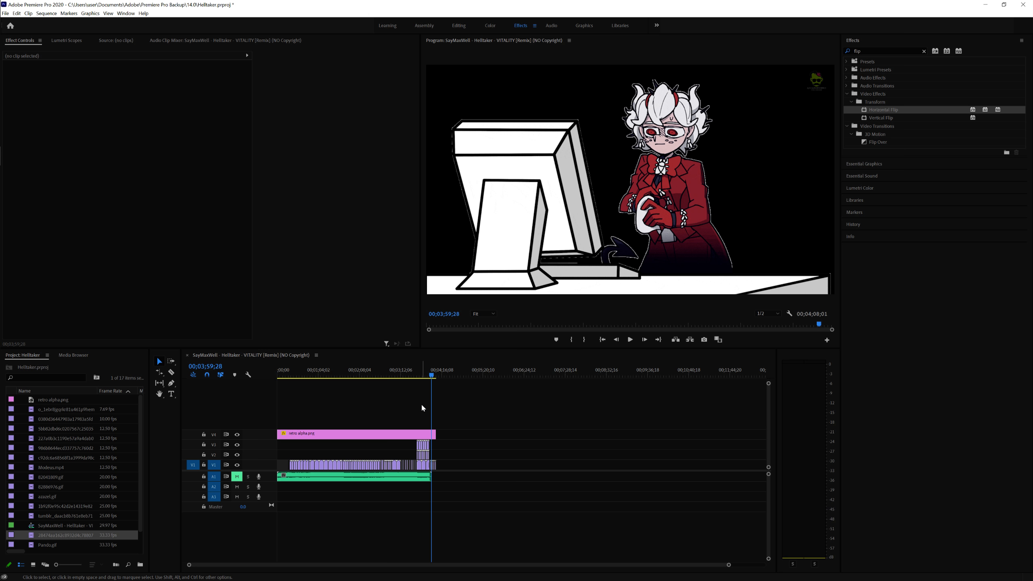
# Return the playhead to the very start of the sequence at 00;00;00;00.
pyautogui.press('=')
pyautogui.press('=')
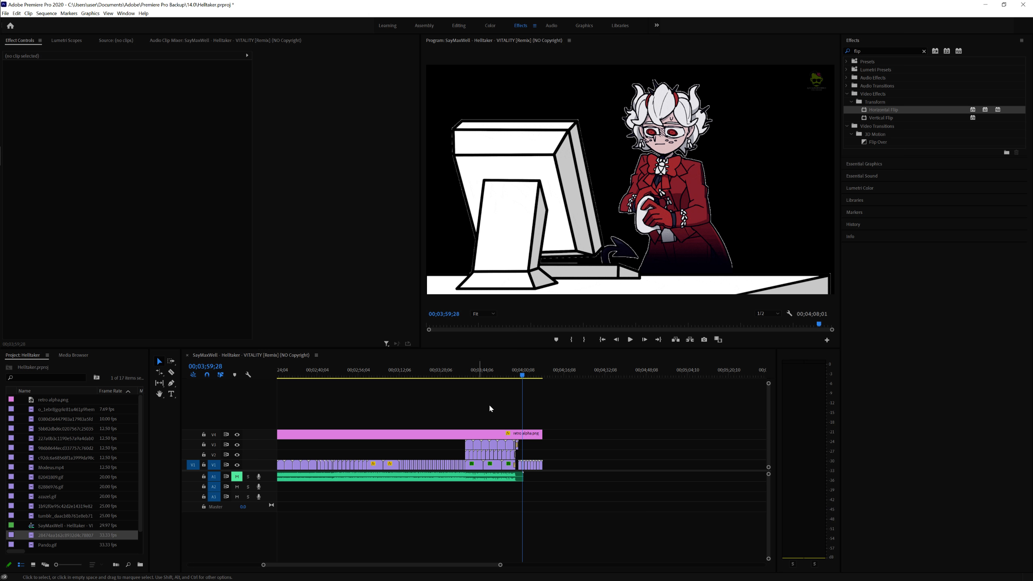
pyautogui.scroll(3, 362, 387)
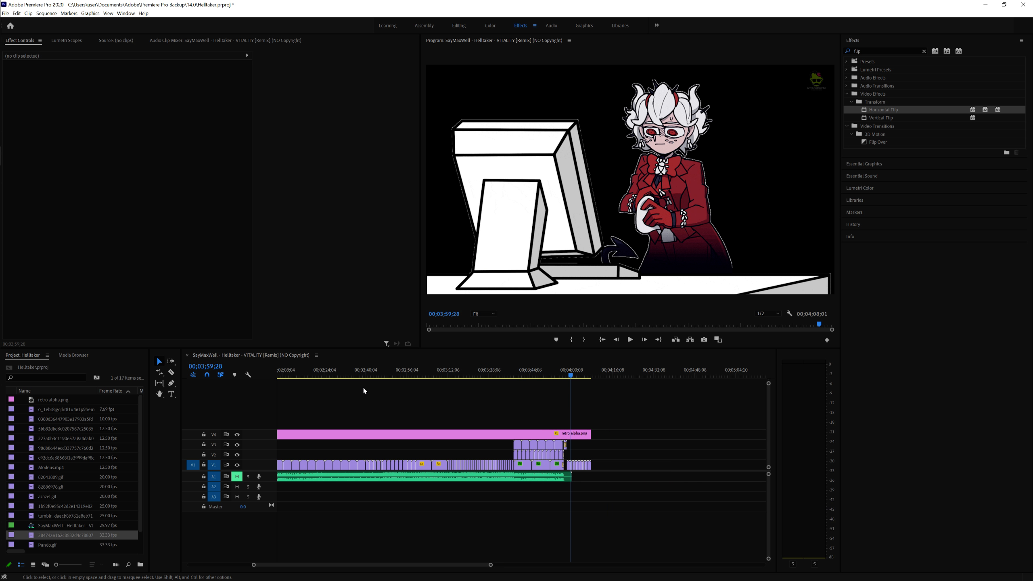
pyautogui.scroll(10, 360, 390)
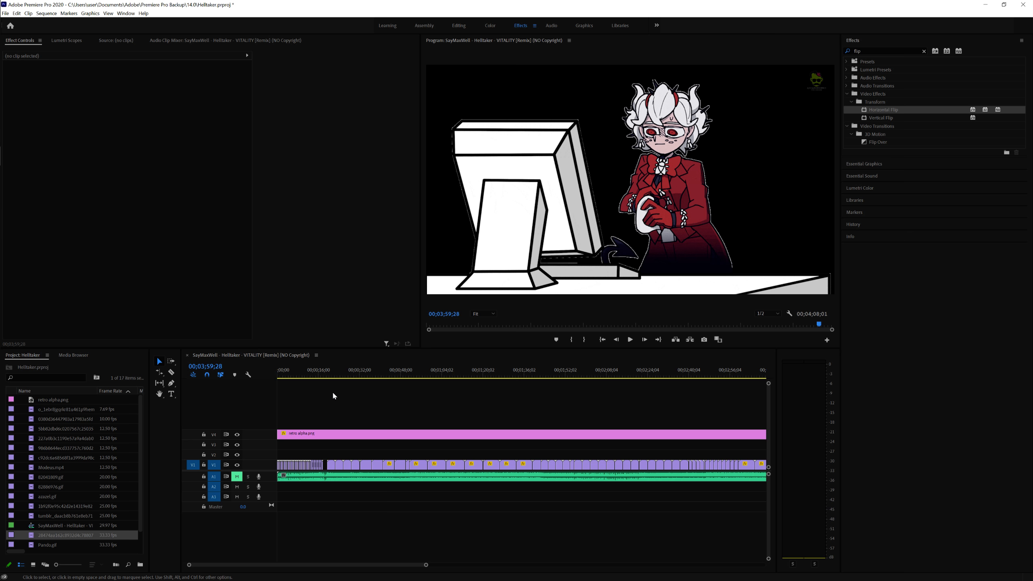
pyautogui.click(289, 371)
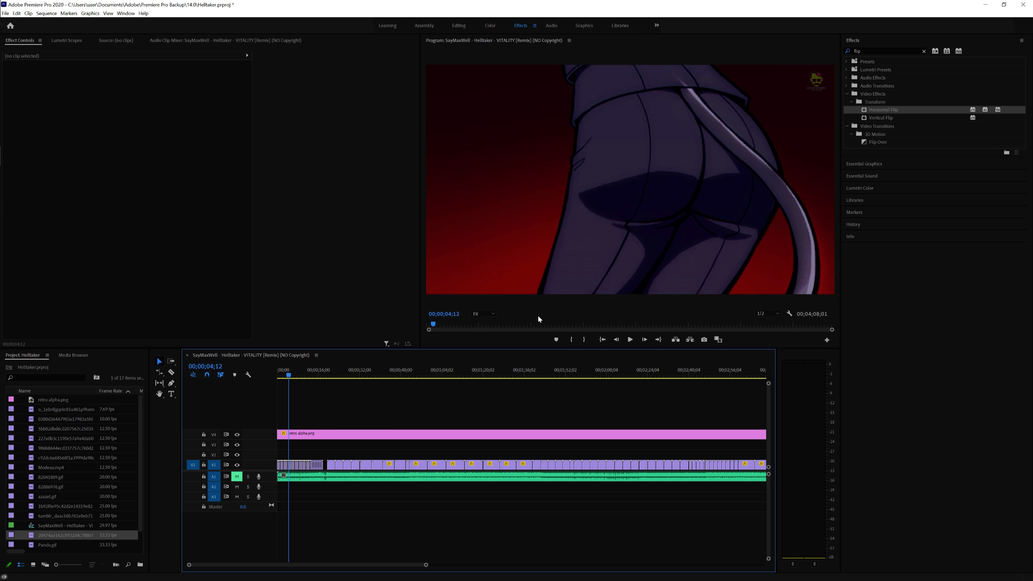
pyautogui.press('=')
pyautogui.press('=')
pyautogui.press('=')
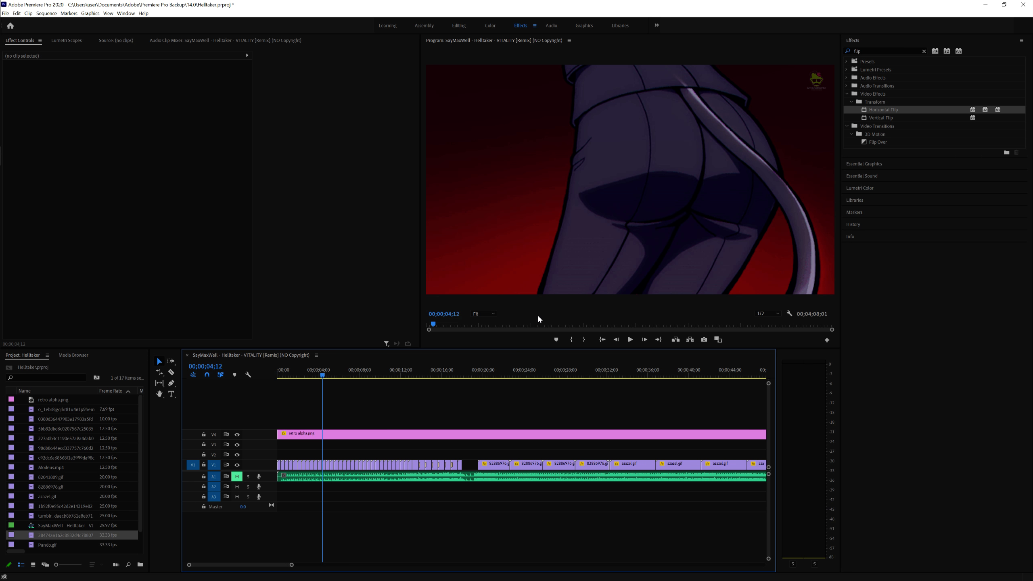
pyautogui.press('=')
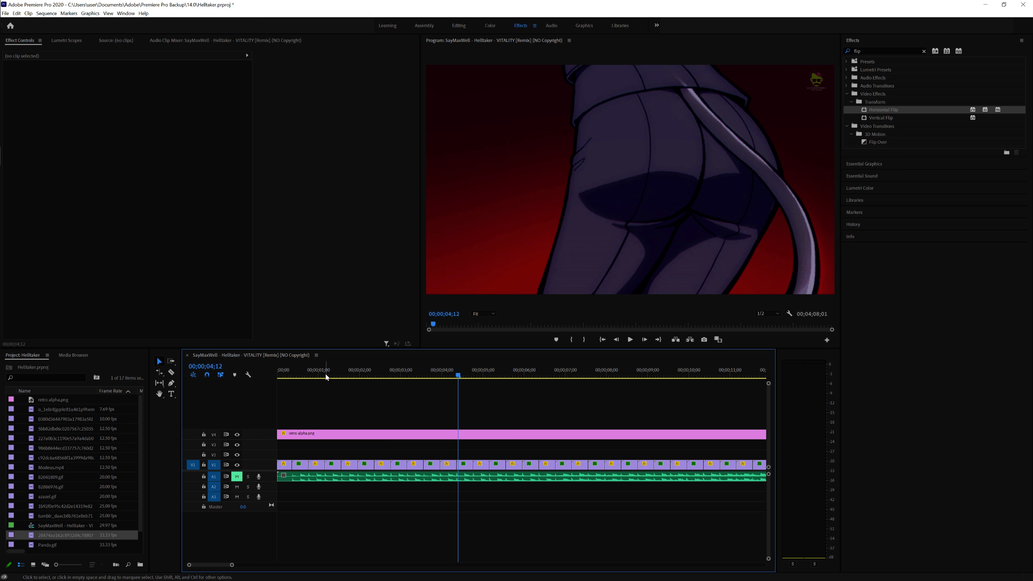
pyautogui.moveTo(328, 375); pyautogui.dragTo(275, 377)
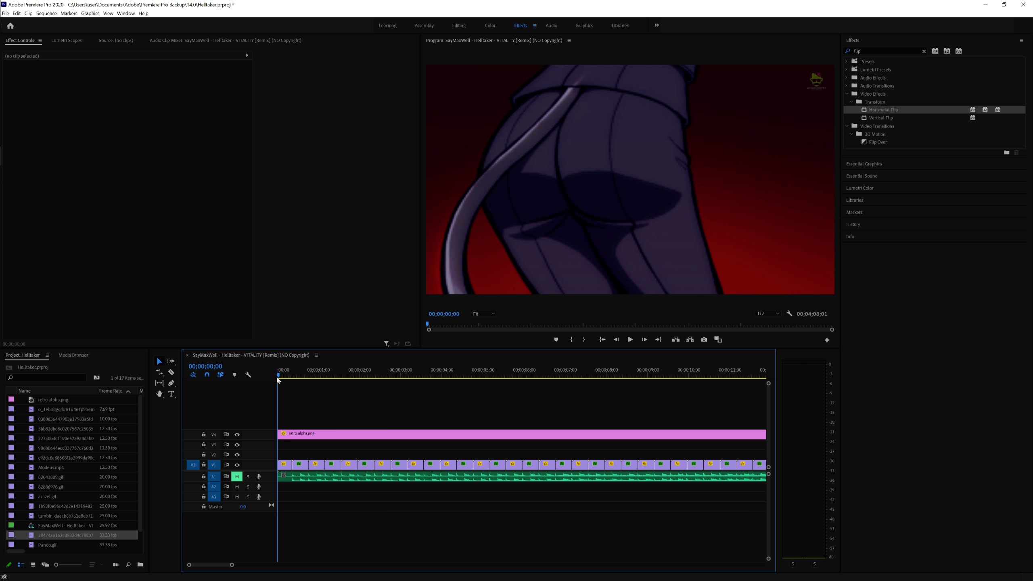
# Unmute audio track A1, play the opening two seconds with sound, and mute the track again.
pyautogui.click(237, 476)
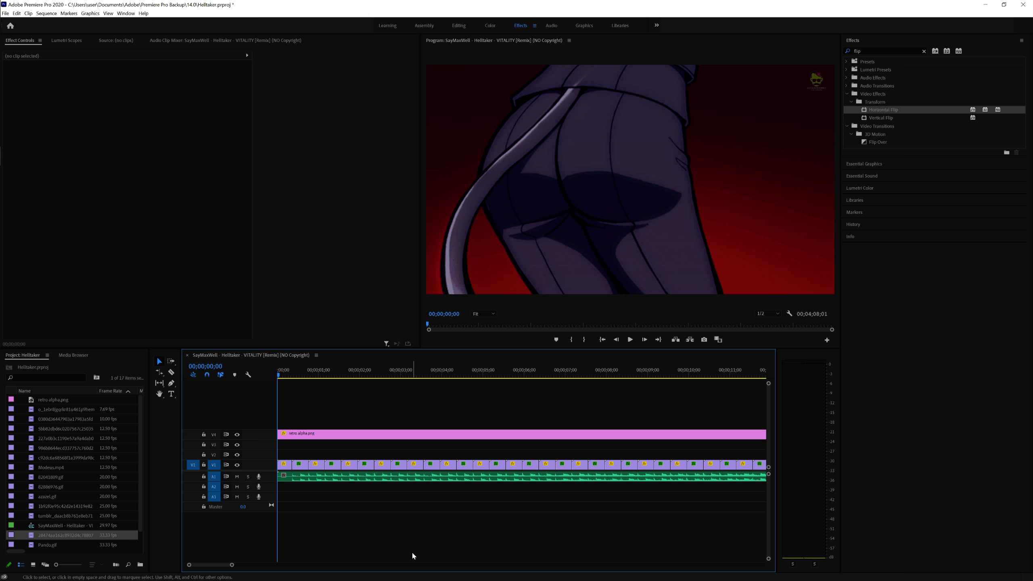
pyautogui.press('space')
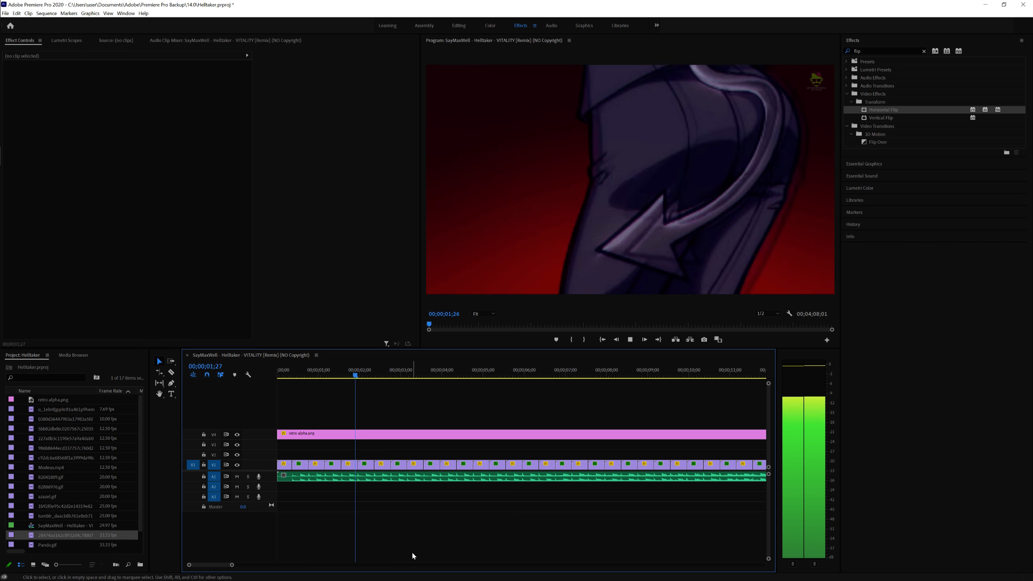
pyautogui.press('space')
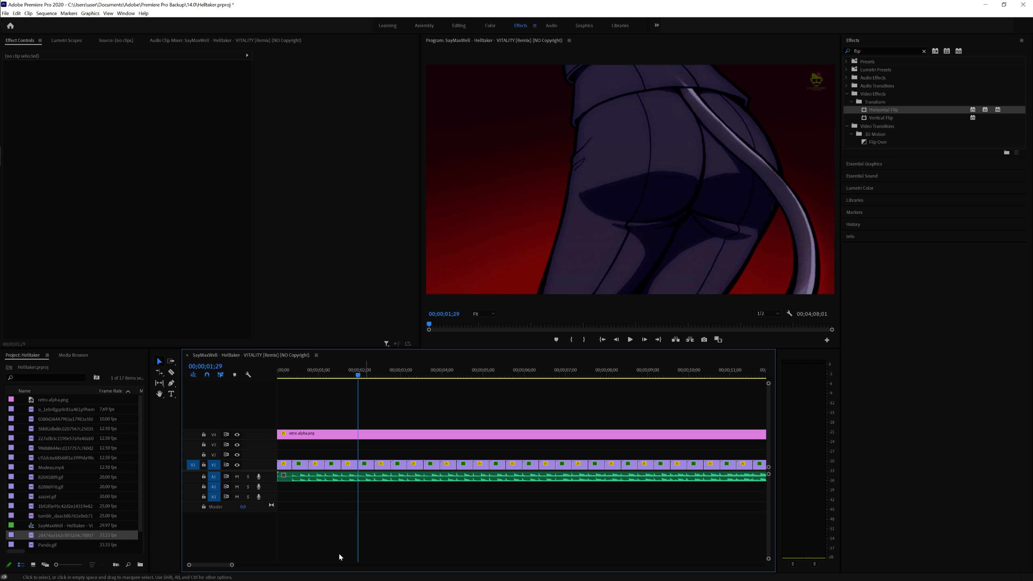
pyautogui.click(237, 476)
# From the sequence start, go frame by frame through the first V1 clip and across the first cut to 00;00;00;13.
pyautogui.click(286, 371)
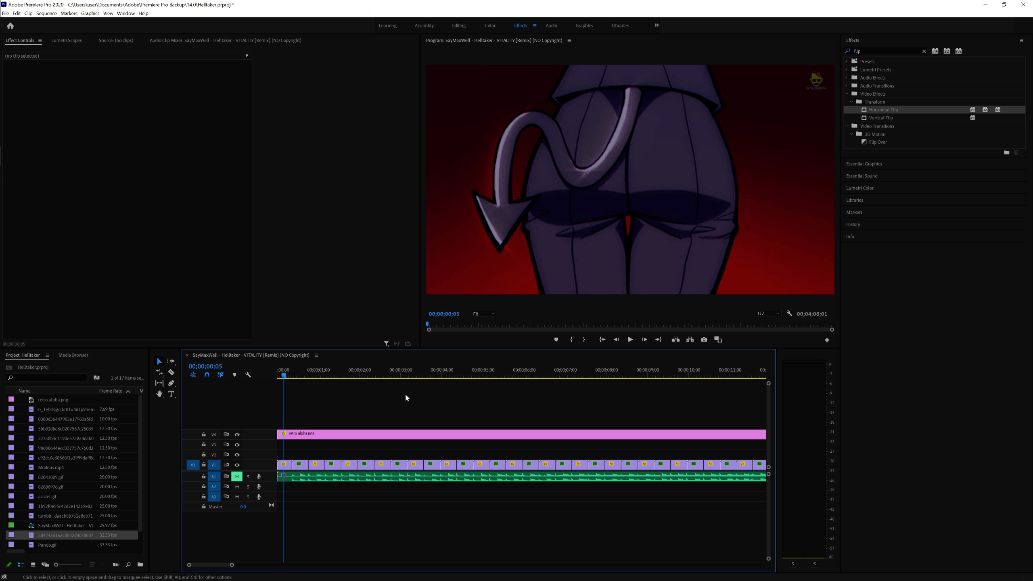
pyautogui.click(282, 376)
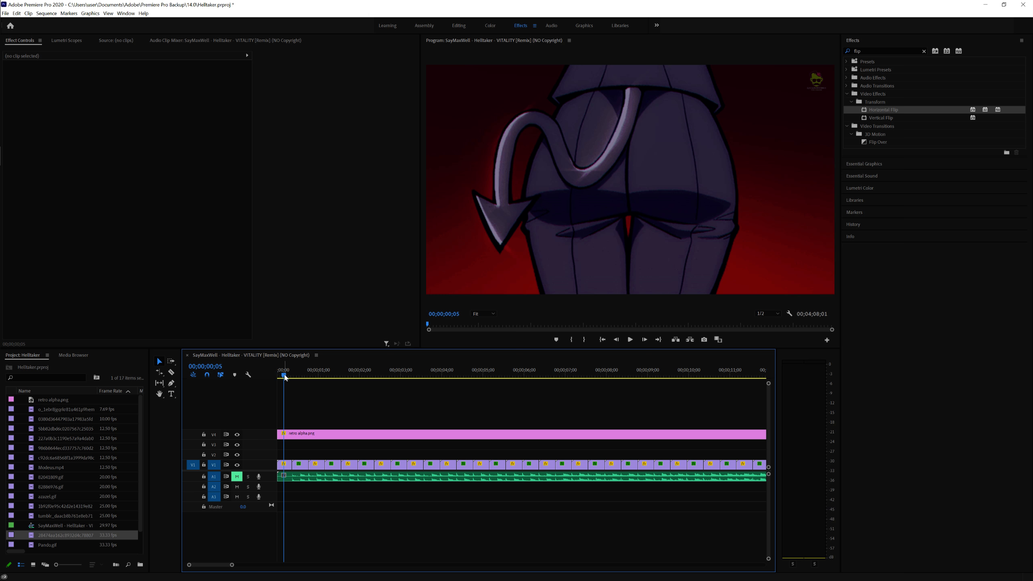
pyautogui.moveTo(282, 376); pyautogui.dragTo(275, 378)
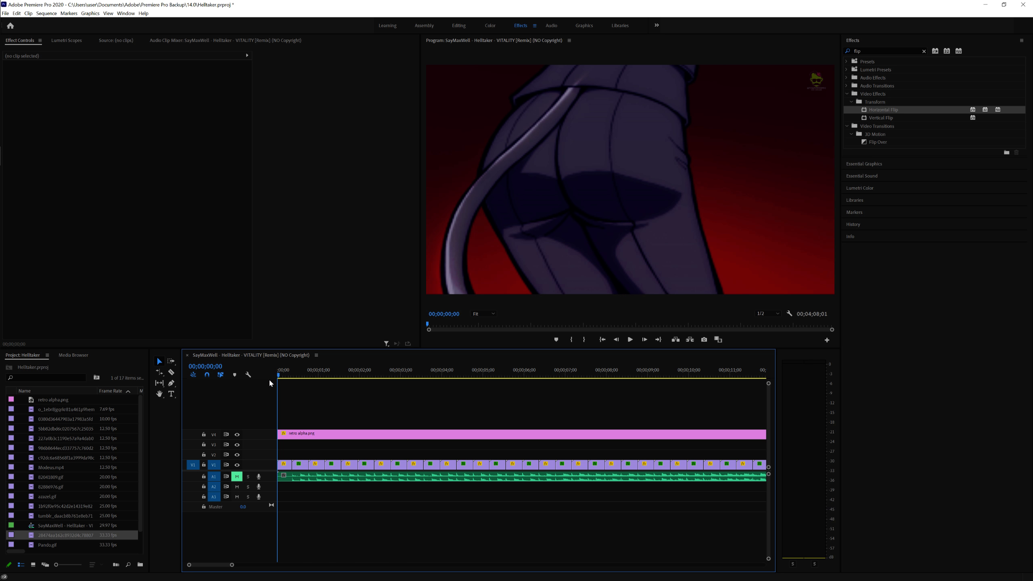
pyautogui.press('Right')
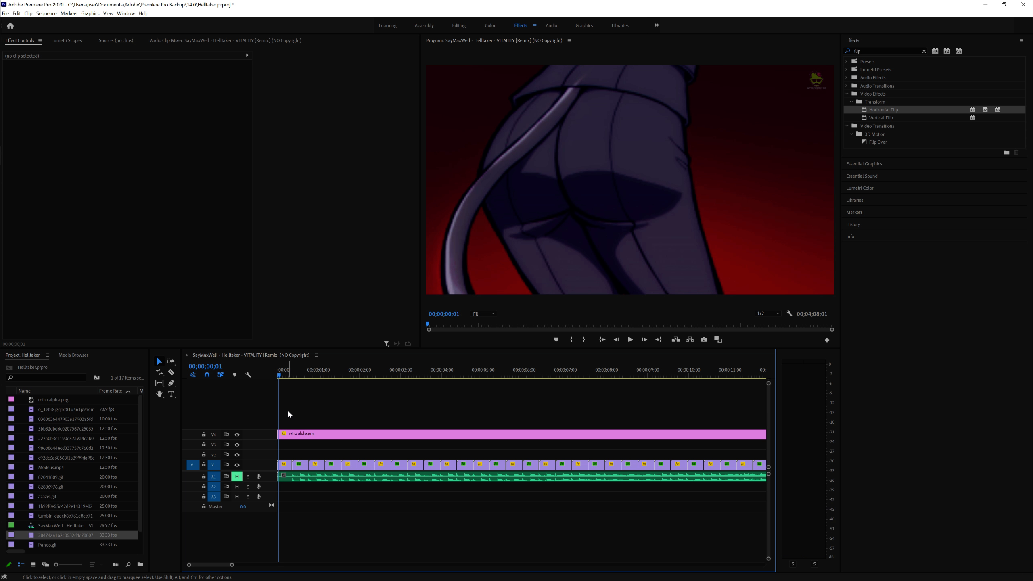
pyautogui.press('space')
pyautogui.press('Left')
pyautogui.press('Left')
pyautogui.press('Left')
pyautogui.press('Left')
pyautogui.press('Left')
pyautogui.press('Left')
pyautogui.press('Left')
pyautogui.press('Left')
pyautogui.press('Left')
pyautogui.press('Left')
pyautogui.press('Left')
pyautogui.press('Left')
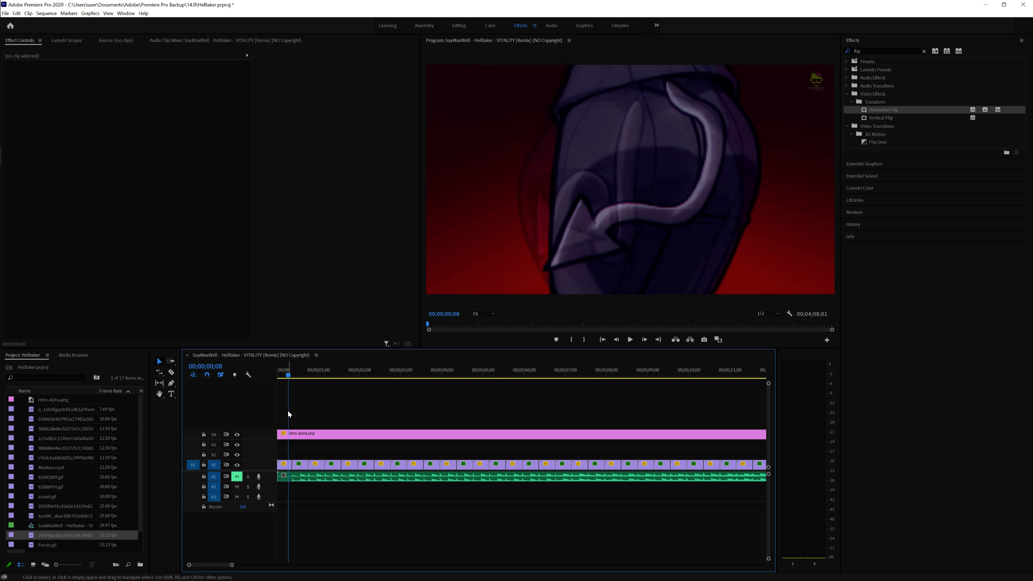
pyautogui.press('Right')
pyautogui.press('Right')
pyautogui.press('Right')
pyautogui.press('Right')
pyautogui.press('Right')
pyautogui.press('Right')
pyautogui.press('Right')
pyautogui.press('Right')
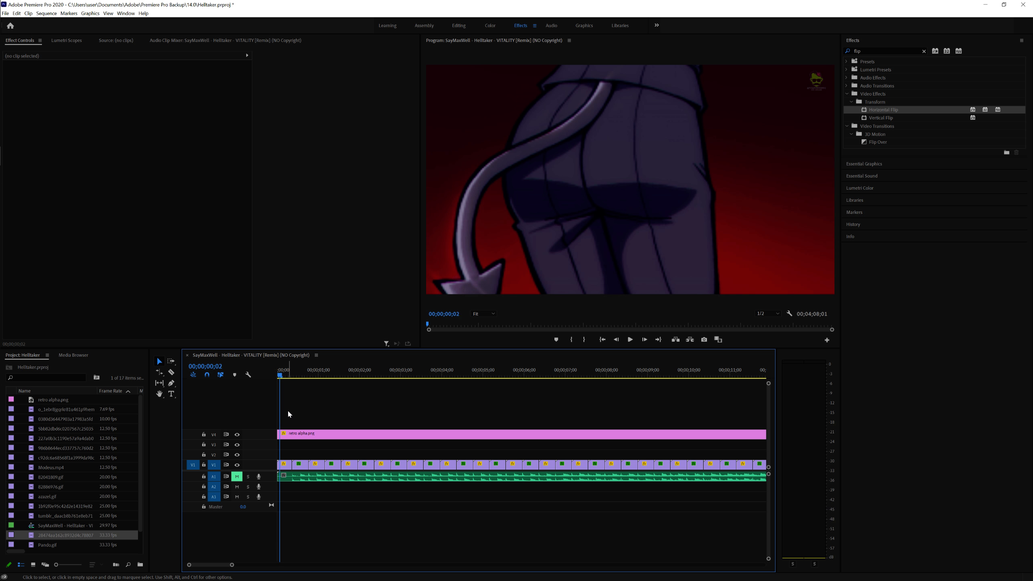
pyautogui.press('Right')
pyautogui.press('Right')
pyautogui.press('Right')
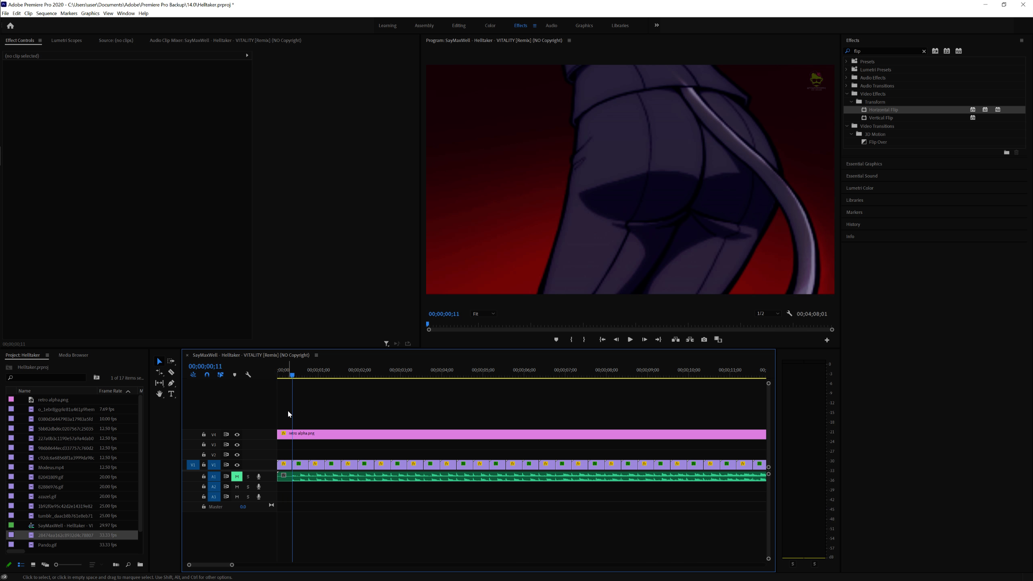
pyautogui.press('Right')
pyautogui.press('Right')
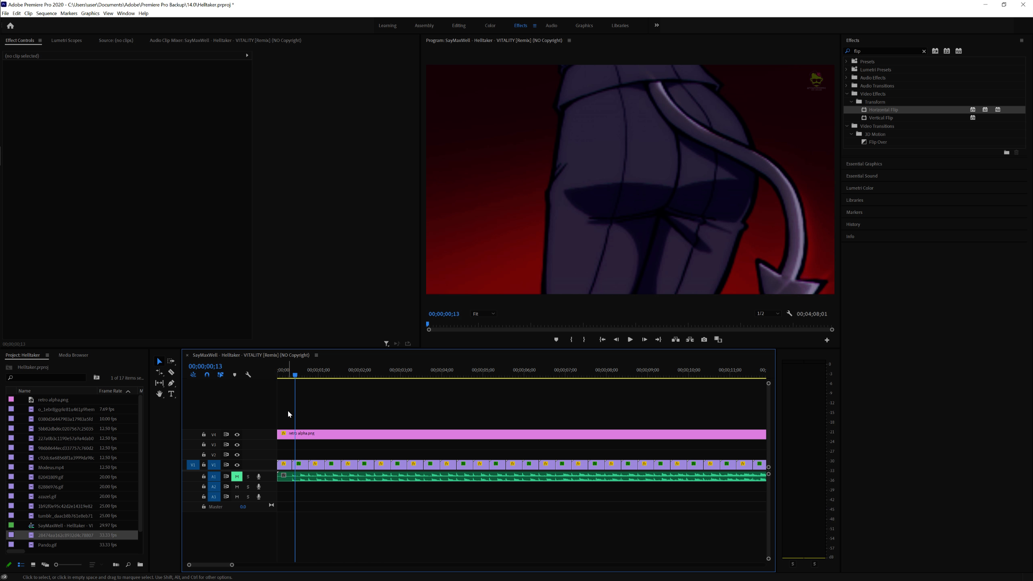
# Select the second clip on V1 and examine the Horizontal Flip effect applied to it.
pyautogui.click(283, 467)
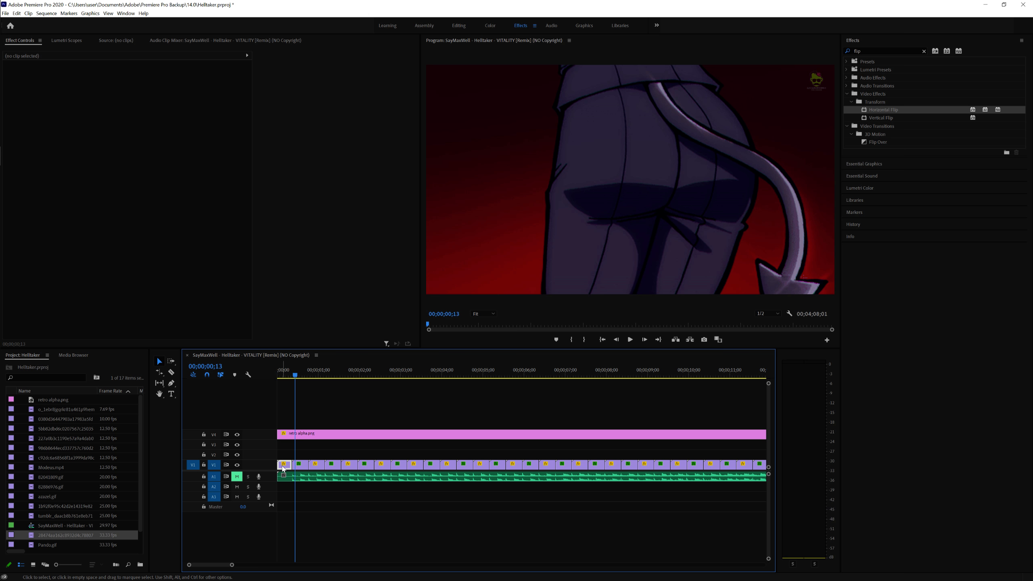
pyautogui.click(304, 467)
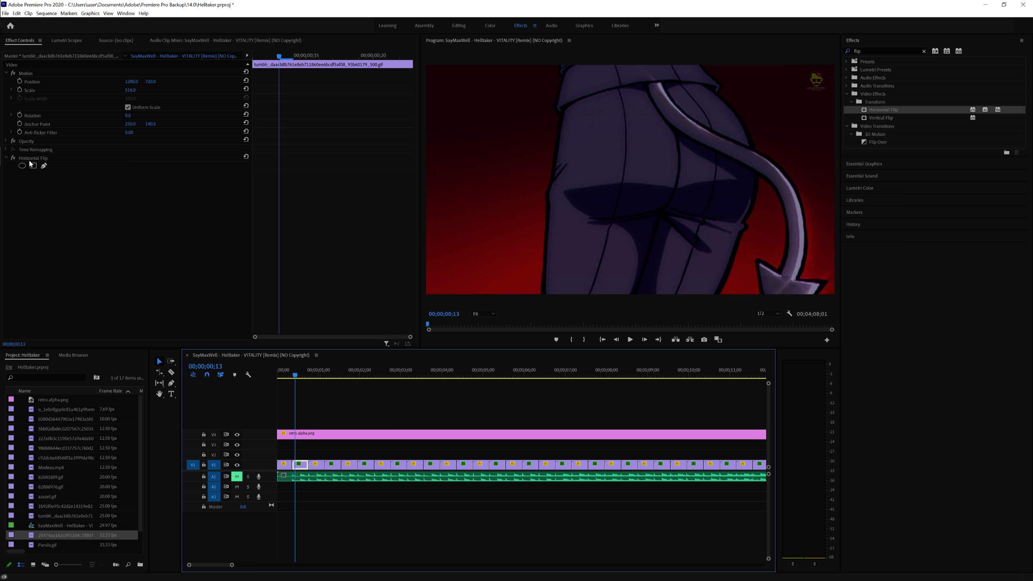
pyautogui.press('super')
pyautogui.moveTo(883, 109); pyautogui.dragTo(305, 473)
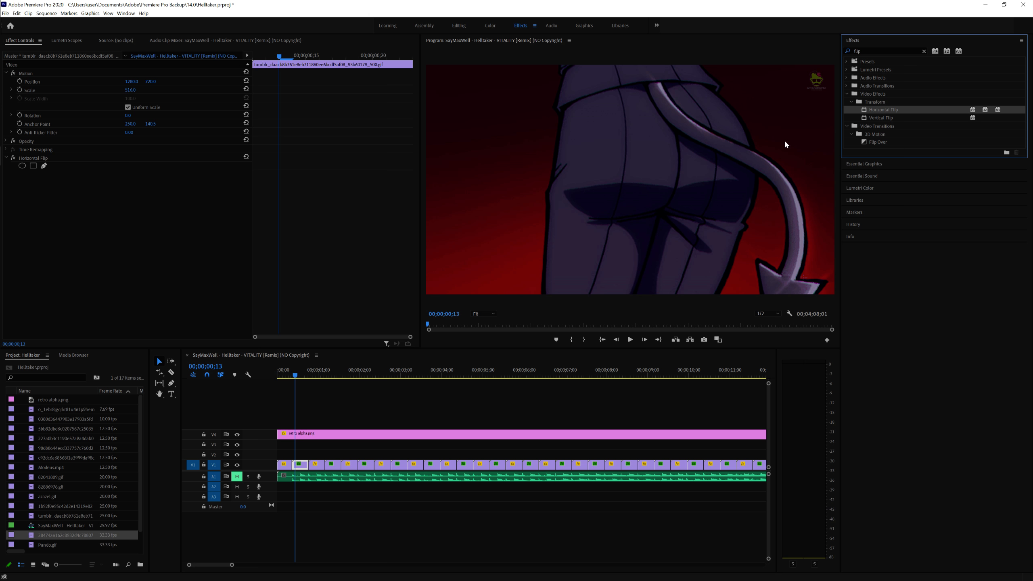
# Play from the sequence start to the first cut and compare the frames on either side of it.
pyautogui.click(287, 377)
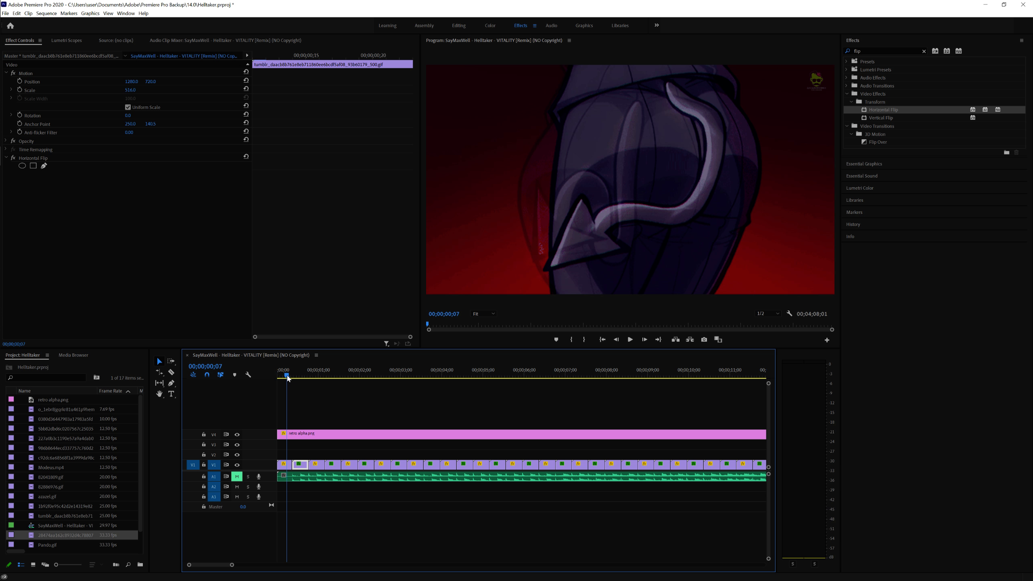
pyautogui.press('Right')
pyautogui.press('Right')
pyautogui.press('Right')
pyautogui.press('Right')
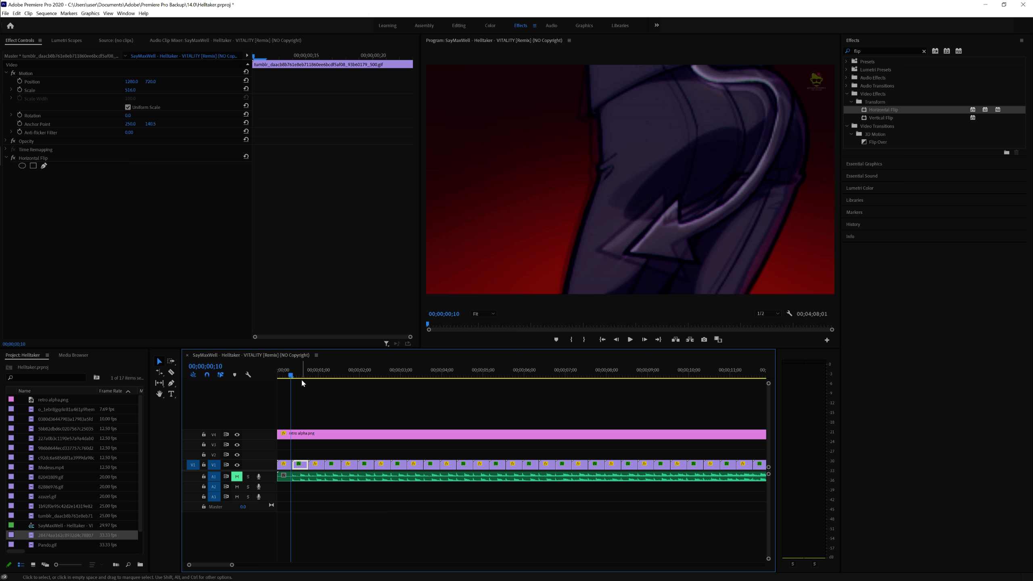
pyautogui.press('Left')
pyautogui.press('Left')
pyautogui.press('Home')
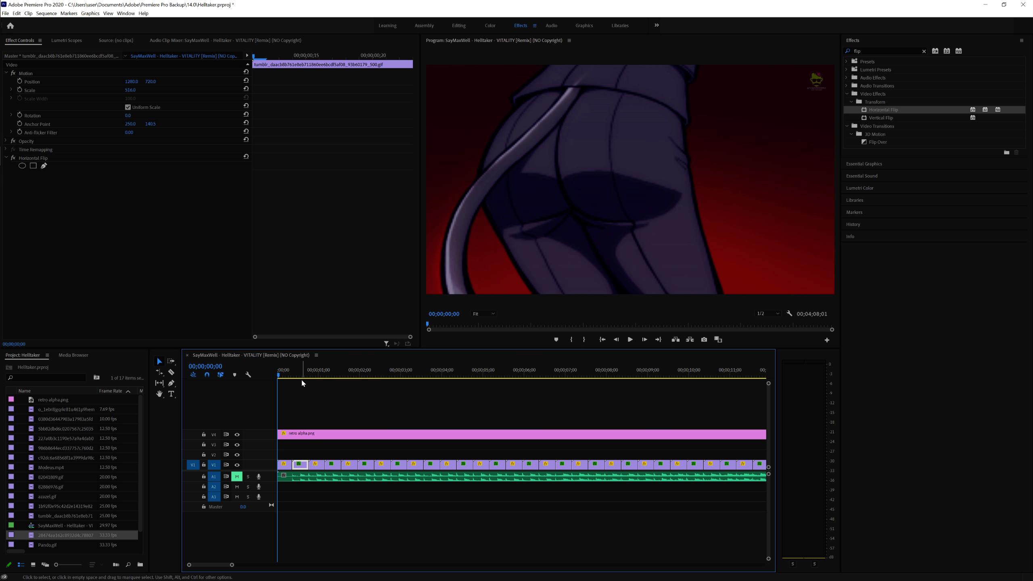
pyautogui.press('space')
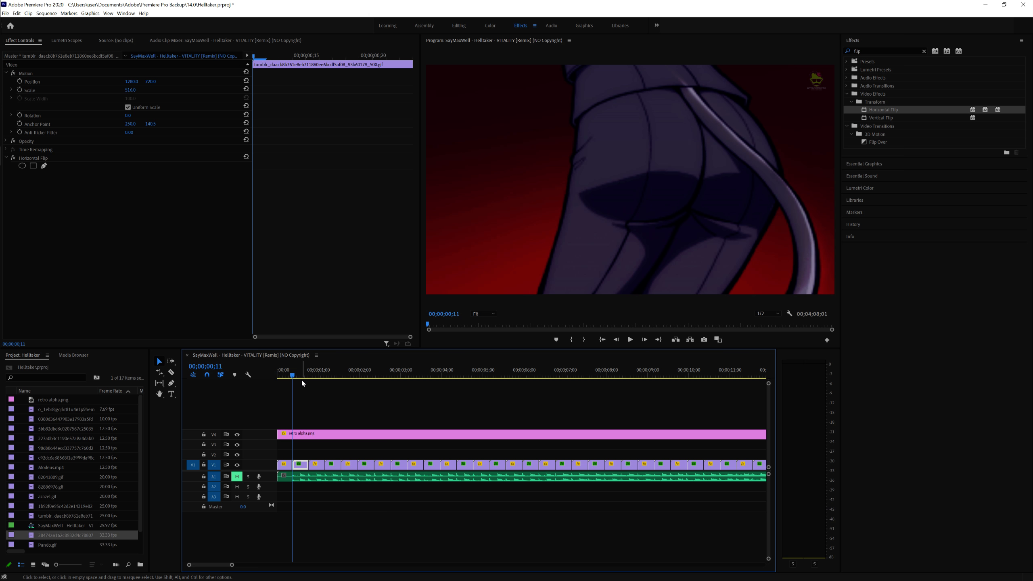
pyautogui.press('Left')
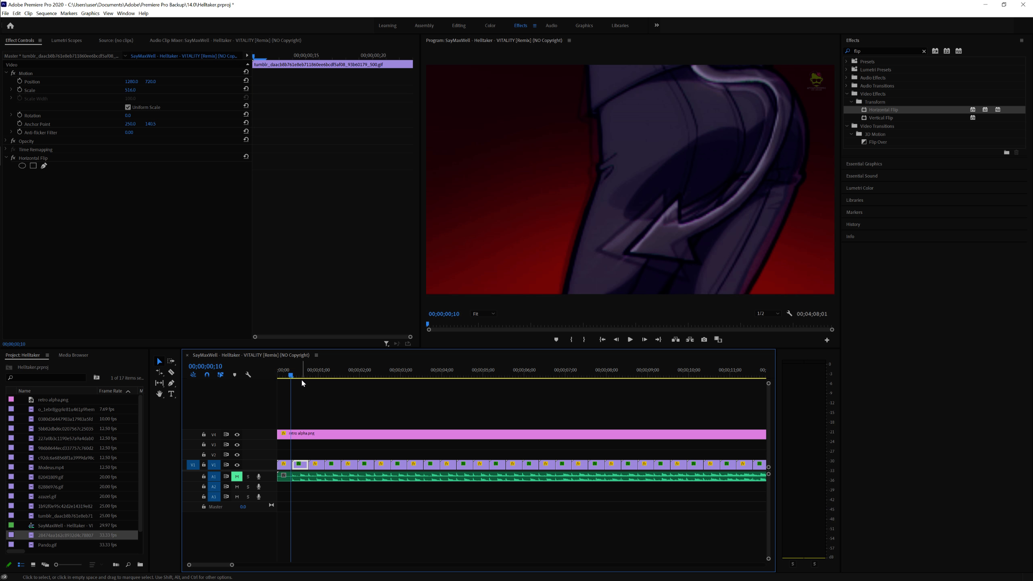
pyautogui.press('Right')
# Go frame by frame from the sequence start through the first two V1 clips up to 00;00;01;00.
pyautogui.press('Home')
pyautogui.press('Right')
pyautogui.press('Right')
pyautogui.press('Right')
pyautogui.press('Right')
pyautogui.press('Right')
pyautogui.press('Right')
pyautogui.press('Right')
pyautogui.press('Right')
pyautogui.press('Right')
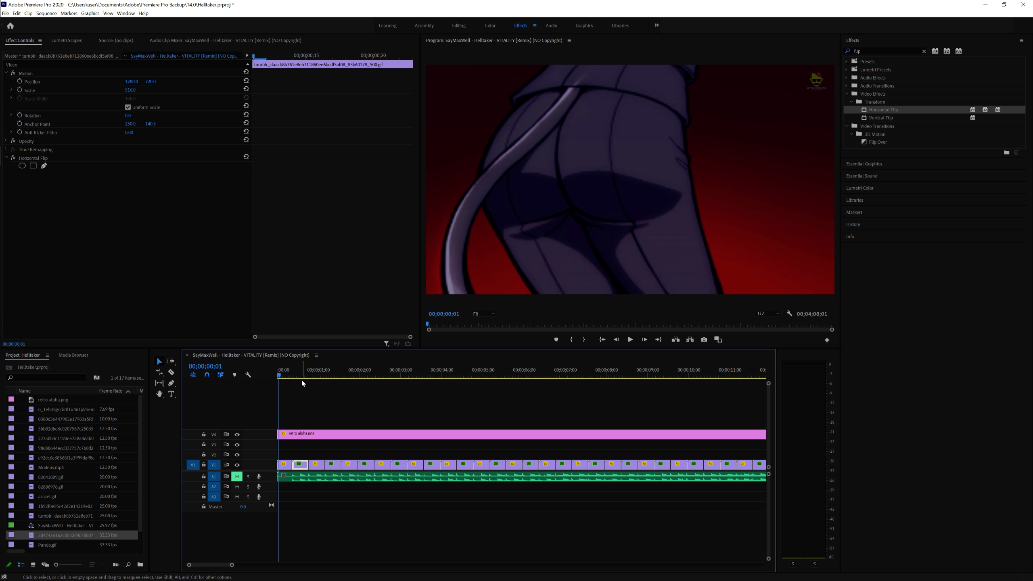
pyautogui.press('Right')
pyautogui.press('Right')
pyautogui.press('Right')
pyautogui.press('Right')
pyautogui.press('Right')
pyautogui.press('Right')
pyautogui.press('Right')
pyautogui.press('Right')
pyautogui.press('Right')
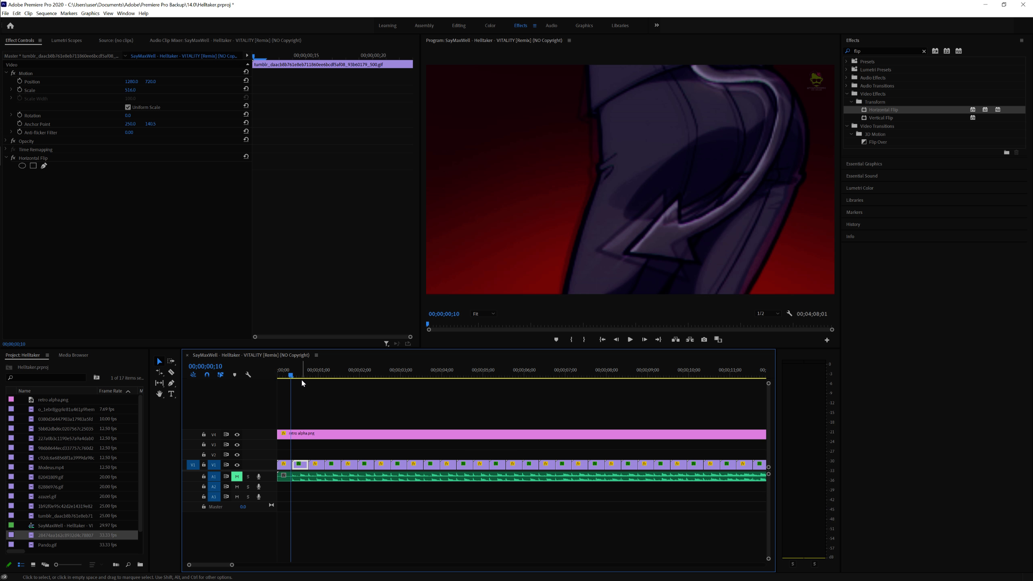
pyautogui.press('Right')
pyautogui.press('Right')
pyautogui.press('Right')
pyautogui.press('Right')
pyautogui.press('Right')
pyautogui.press('Right')
pyautogui.press('Right')
pyautogui.press('Right')
pyautogui.press('Right')
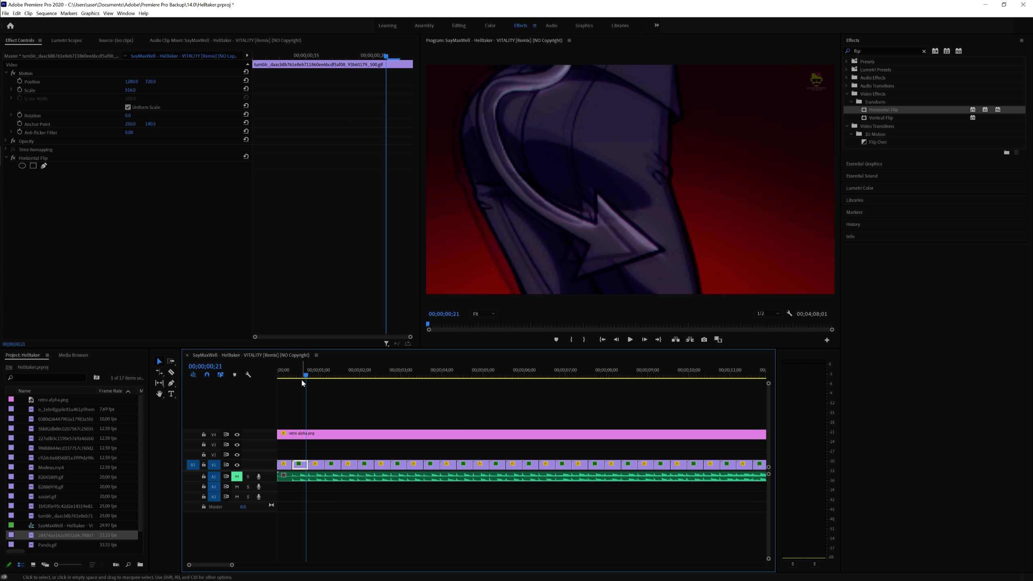
pyautogui.press('Right')
pyautogui.press('Right')
pyautogui.press('Right')
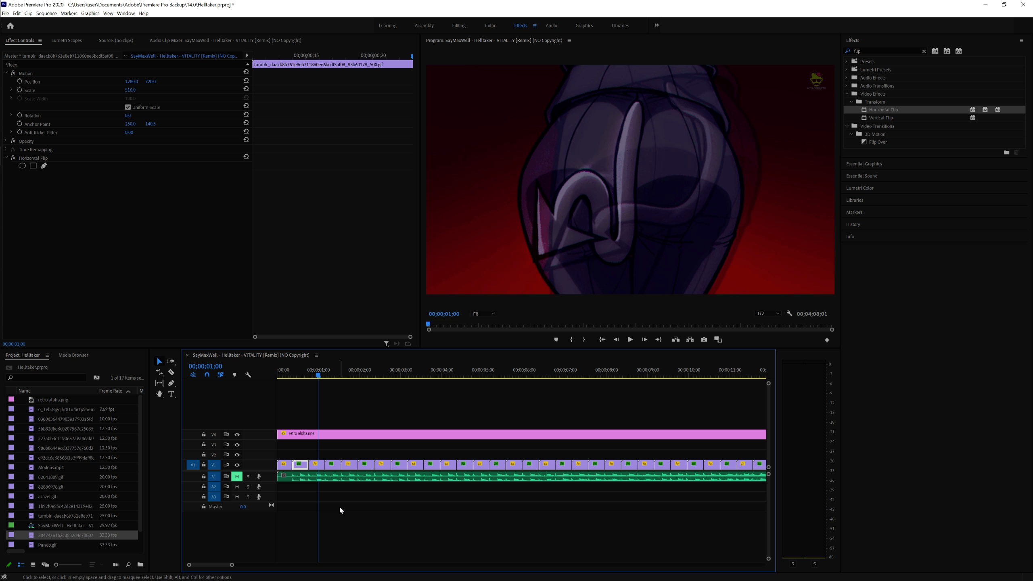
# Examine the second V1 clip against the audio waveform, going back frame by frame to 00;00;00;09.
pyautogui.press('=')
pyautogui.press('=')
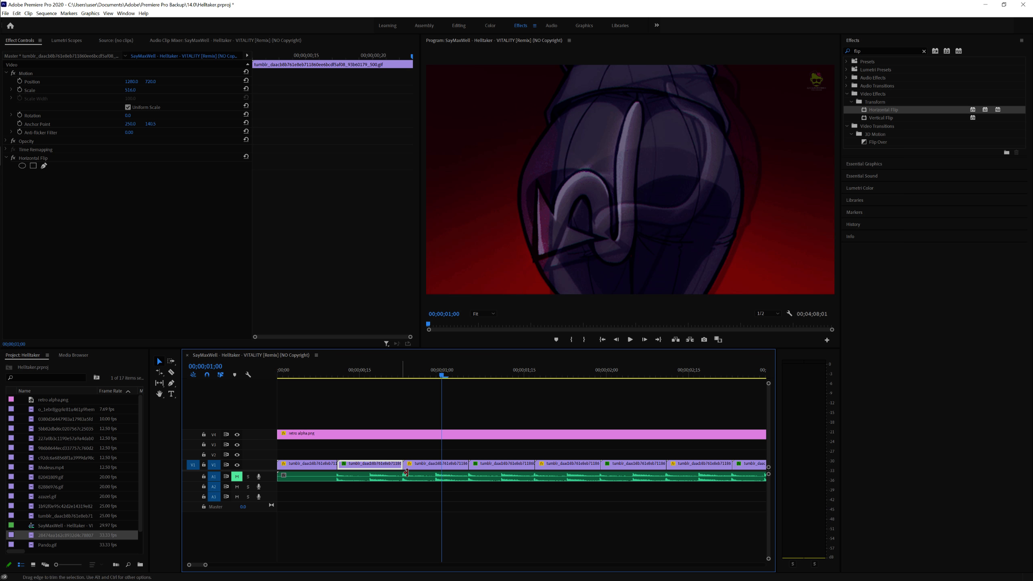
pyautogui.press('Left')
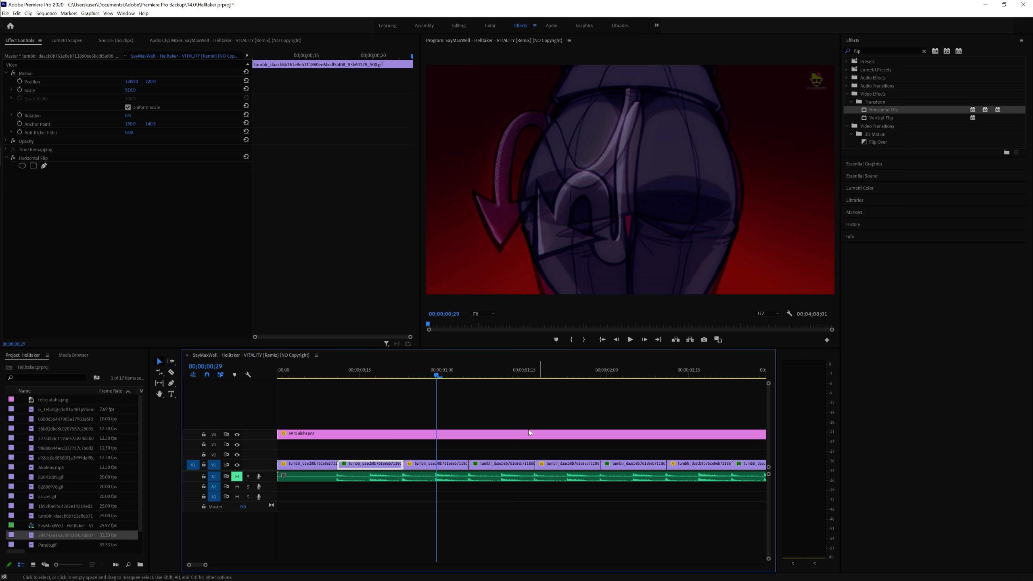
pyautogui.press('Left')
pyautogui.press('Left')
pyautogui.press('Left')
pyautogui.press('Left')
pyautogui.press('Left')
pyautogui.press('Left')
pyautogui.press('Left')
pyautogui.press('Left')
pyautogui.press('Left')
pyautogui.press('Left')
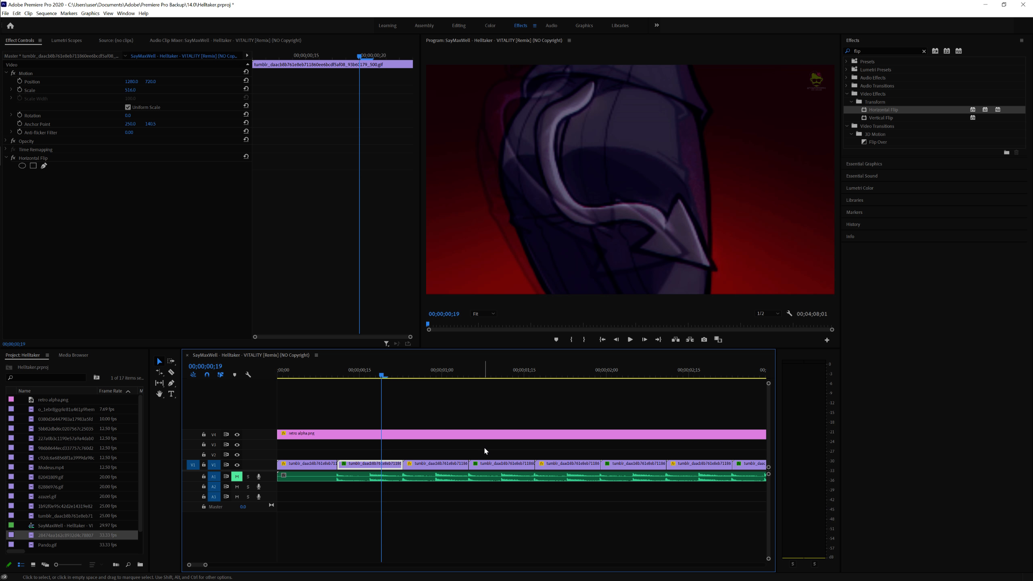
pyautogui.press('Left')
pyautogui.press('Left')
pyautogui.press('Left')
pyautogui.press('Left')
pyautogui.press('Left')
pyautogui.press('Left')
pyautogui.press('Left')
pyautogui.press('Left')
pyautogui.press('Left')
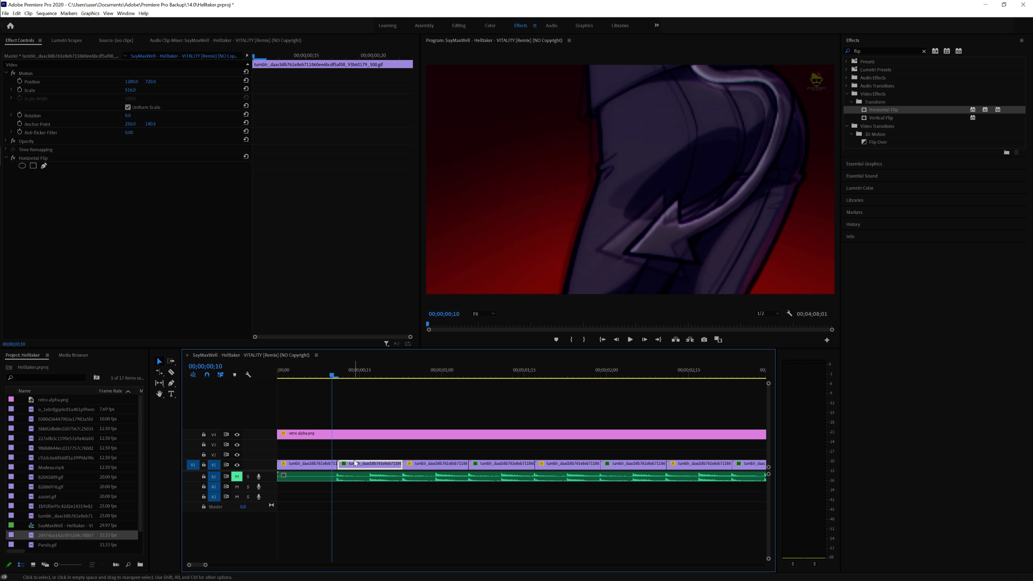
pyautogui.press('Left')
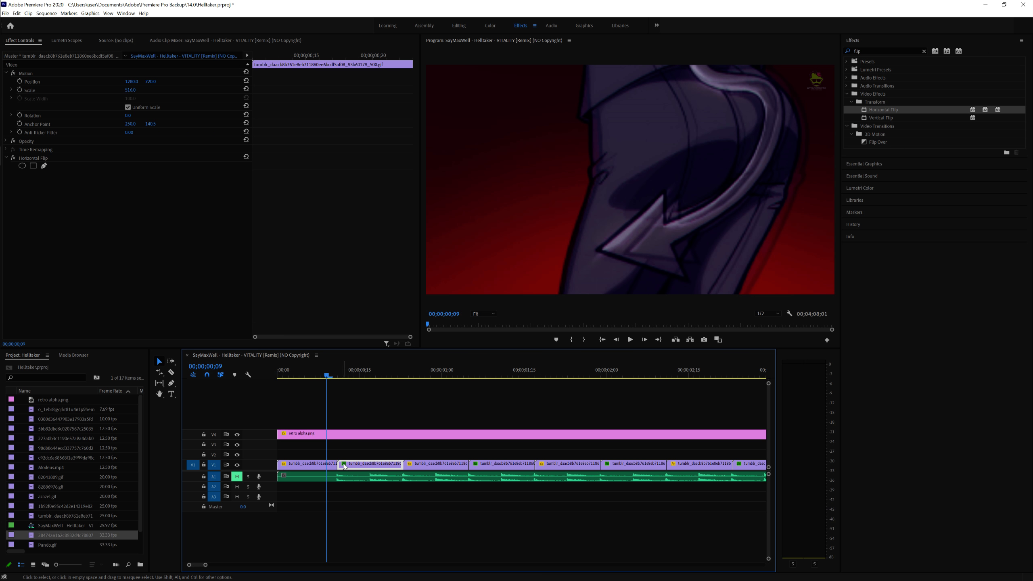
# Open the first V1 clip's Speed/Duration settings to examine them, and close them without changes.
pyautogui.click(329, 465)
pyautogui.rightClick(330, 465)
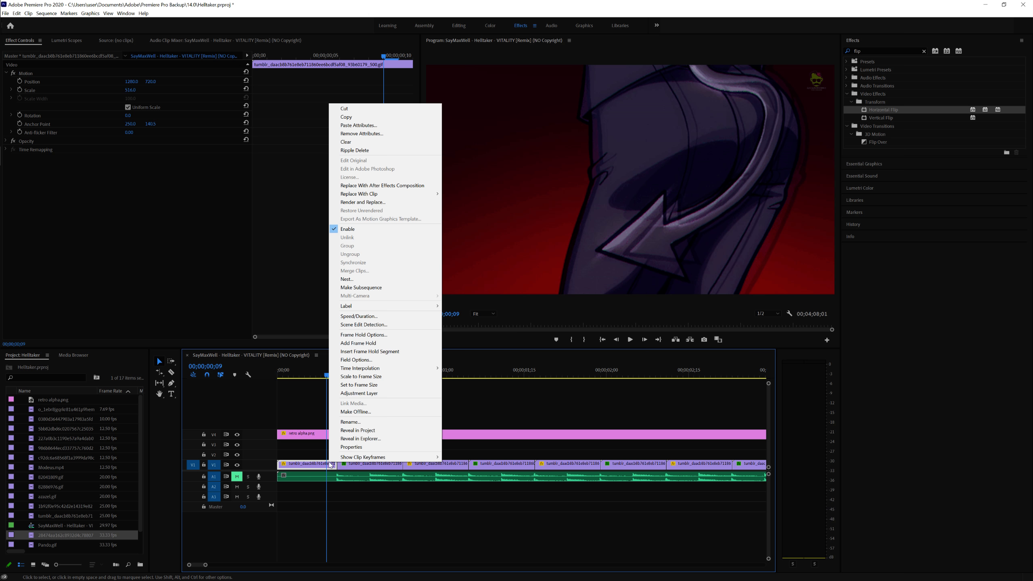
pyautogui.click(365, 317)
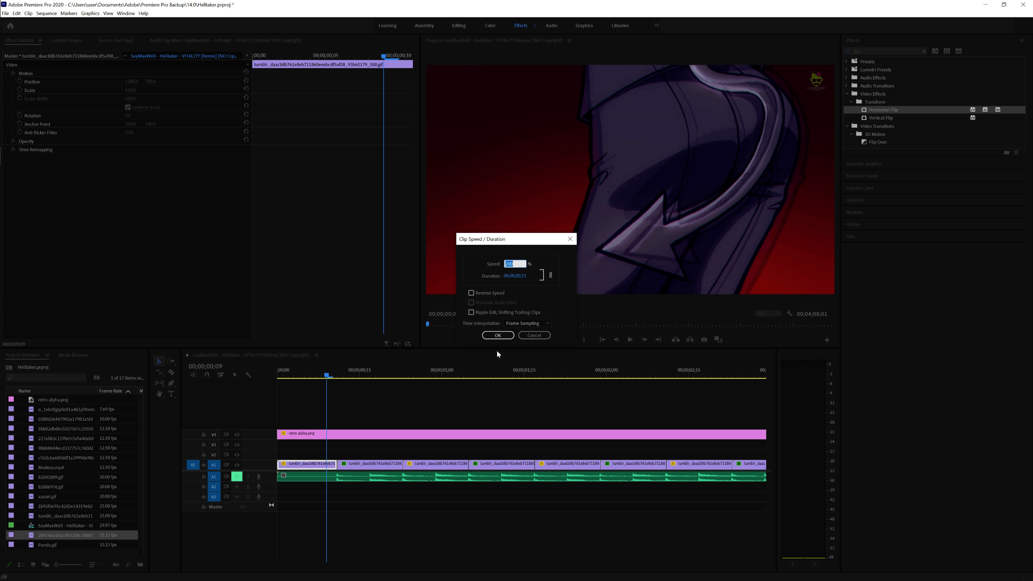
pyautogui.click(525, 337)
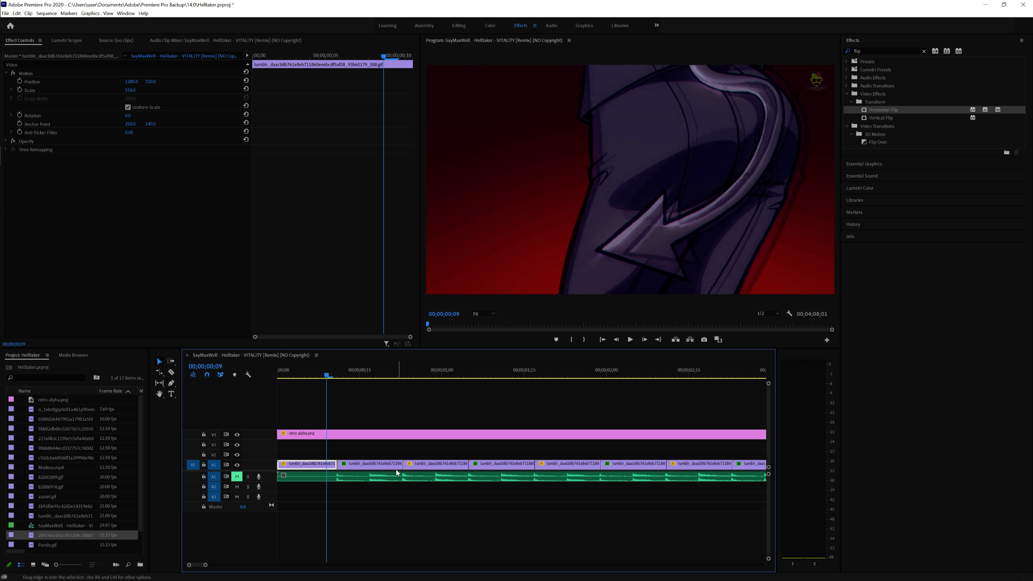
# Move the second V1 clip up to V3 and rate-stretch the first clip to end at about 00;00;00;22.
pyautogui.moveTo(396, 466); pyautogui.dragTo(433, 447)
pyautogui.press('a')
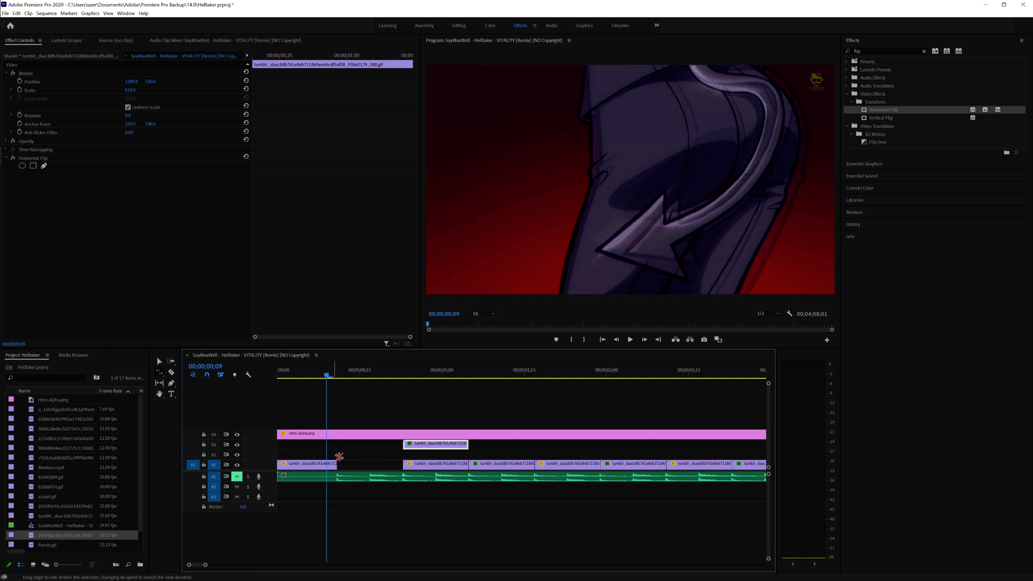
pyautogui.press('r')
pyautogui.moveTo(339, 472); pyautogui.dragTo(398, 472)
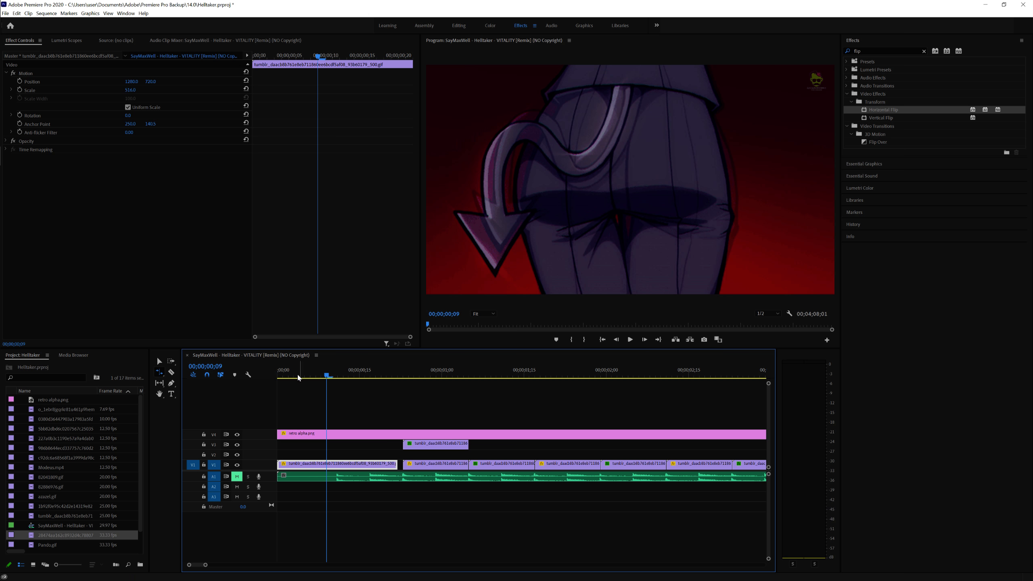
# Play the rate-stretched first clip from near the sequence start to judge its slower movement against the audio.
pyautogui.click(282, 375)
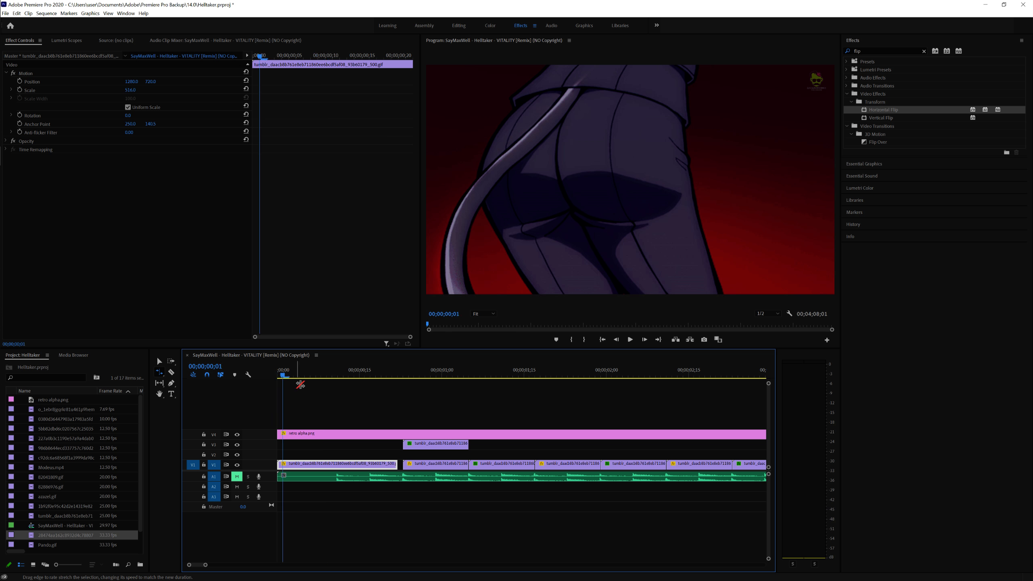
pyautogui.press('space')
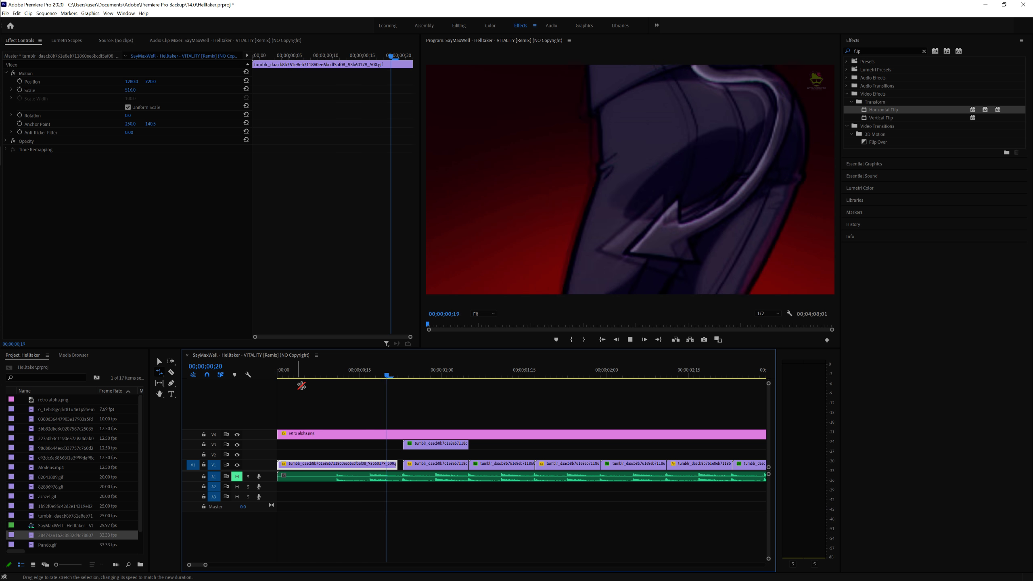
pyautogui.click(290, 372)
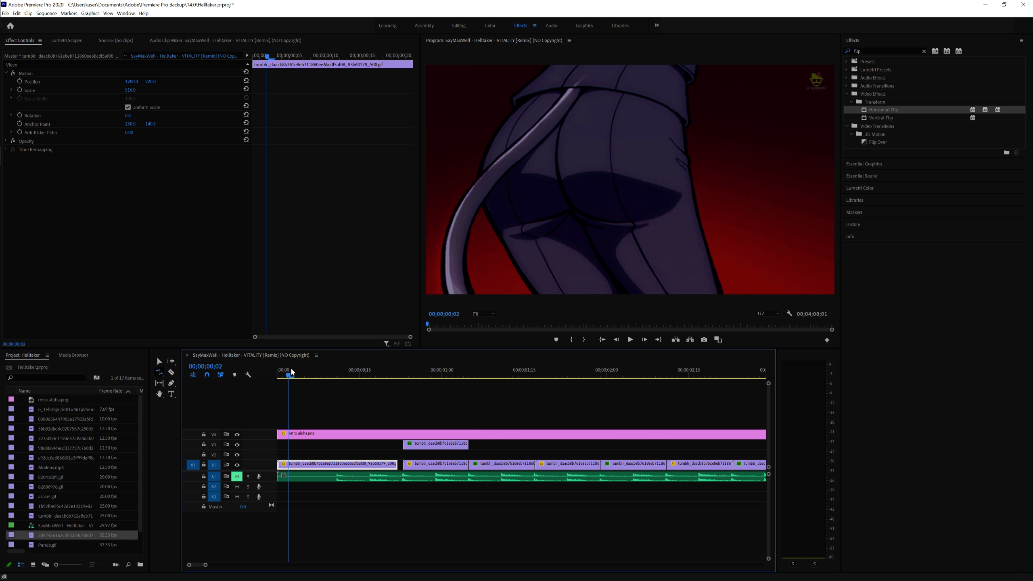
pyautogui.press('space')
pyautogui.press('space')
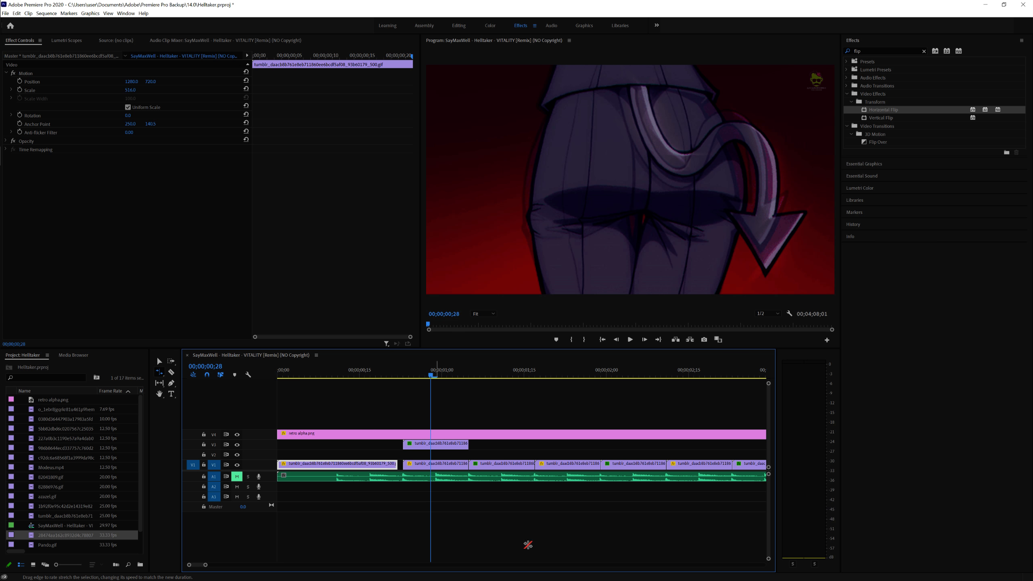
# Clear the space after the stretched clip by moving the following V1 clips up to V2 and V3.
pyautogui.press('v')
pyautogui.click(440, 470)
pyautogui.moveTo(555, 462); pyautogui.dragTo(723, 448)
pyautogui.moveTo(622, 466); pyautogui.dragTo(683, 454)
# Paste two copies of the stretched first clip back to back on V1, starting at 00;00;00;22.
pyautogui.click(361, 468)
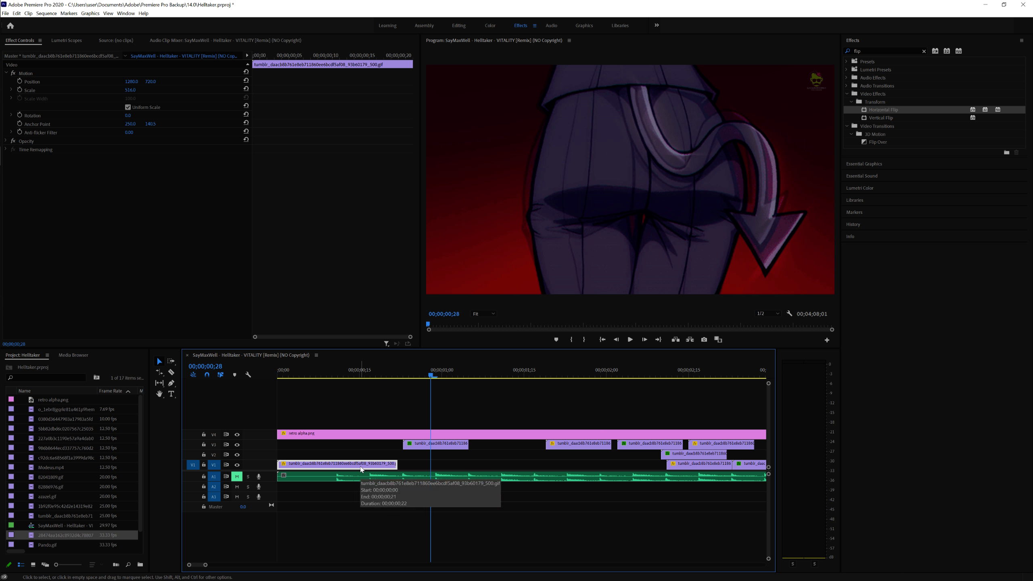
pyautogui.press('Up')
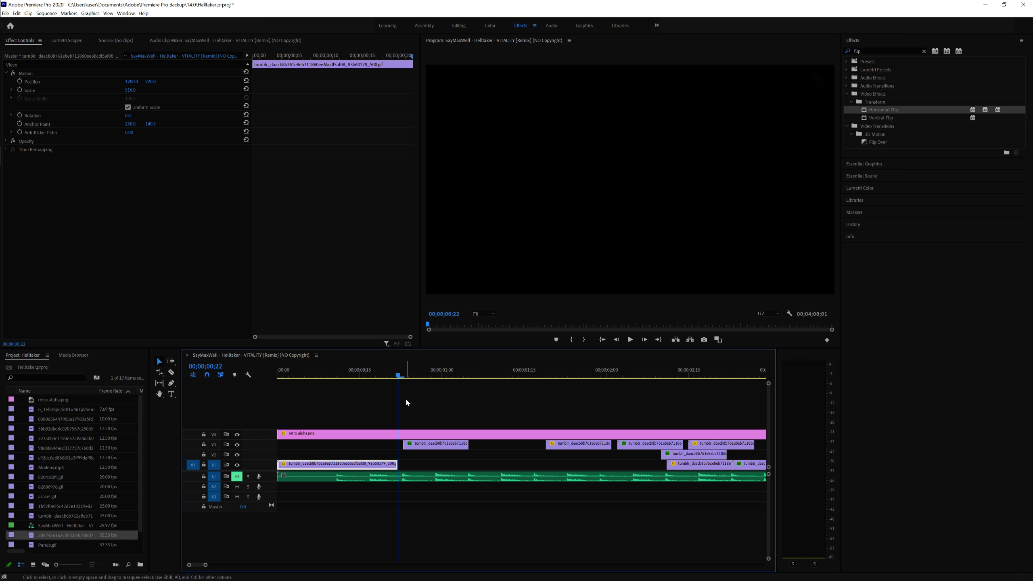
pyautogui.press('Down')
pyautogui.press('Up')
pyautogui.press('Down')
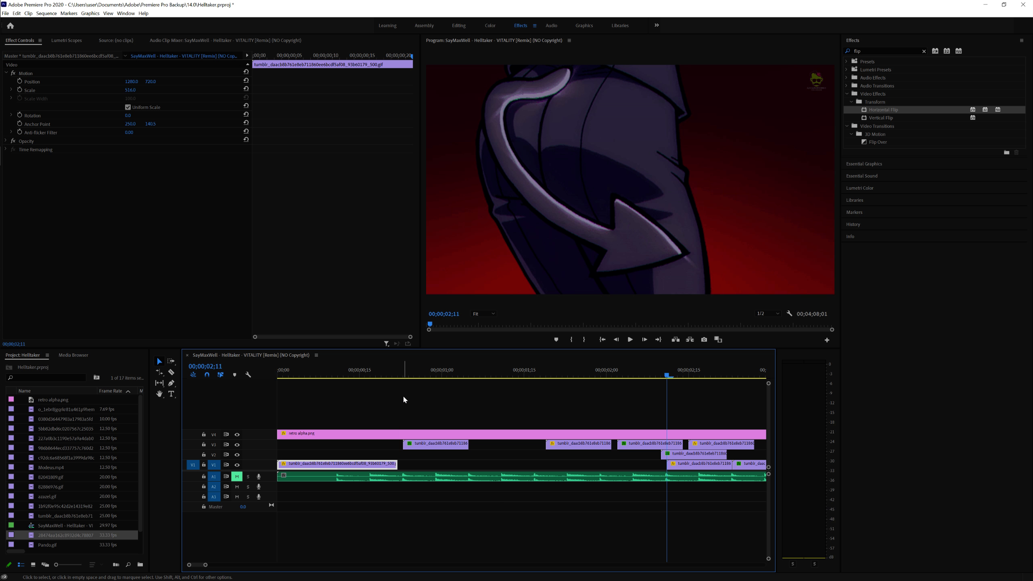
pyautogui.press('Up')
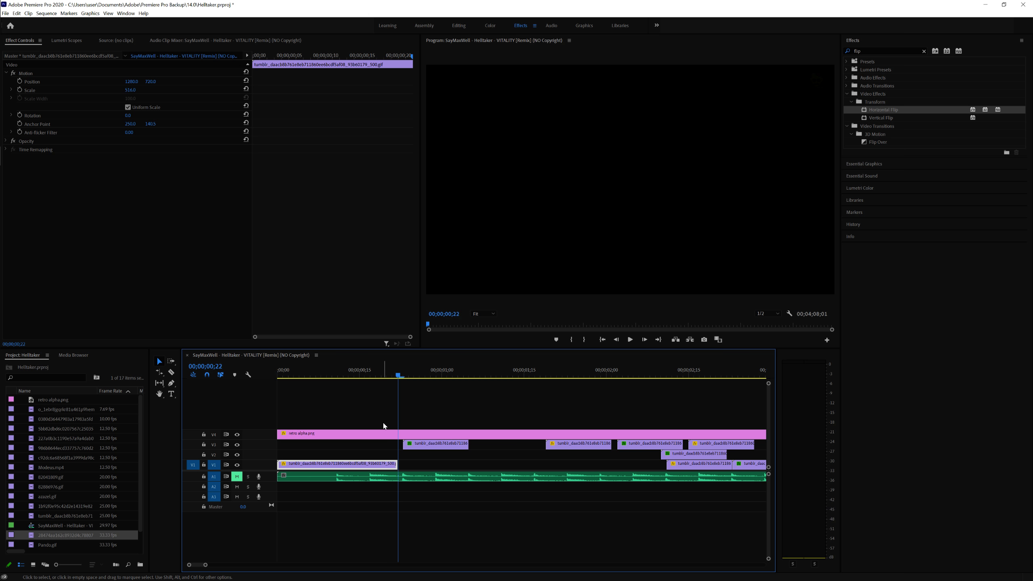
pyautogui.hotkey('ctrl', 'v')
pyautogui.hotkey('ctrl', 'v')
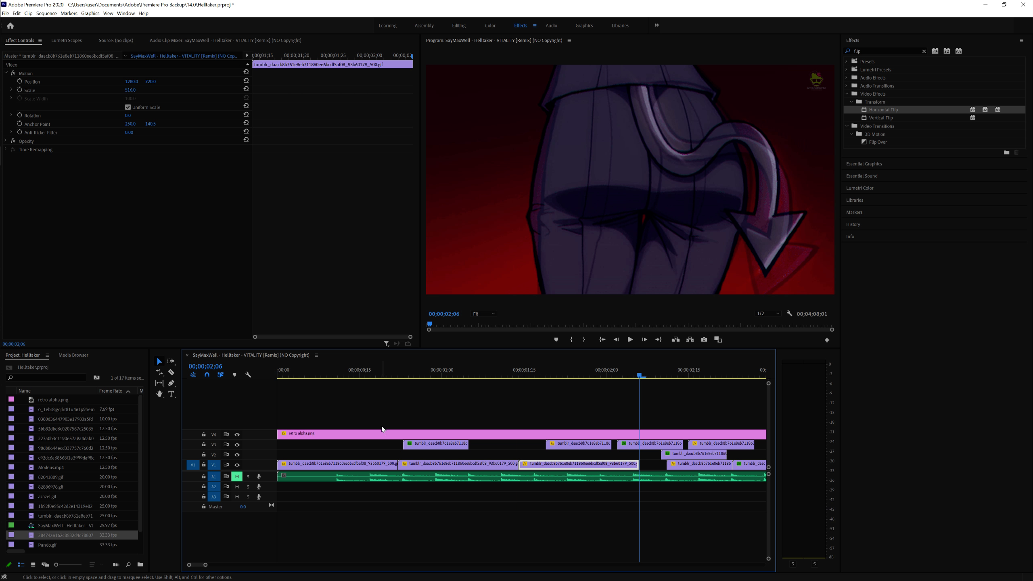
# Hide the V2 and V3 tracks and play the repeated slow clips from near the sequence start.
pyautogui.click(333, 369)
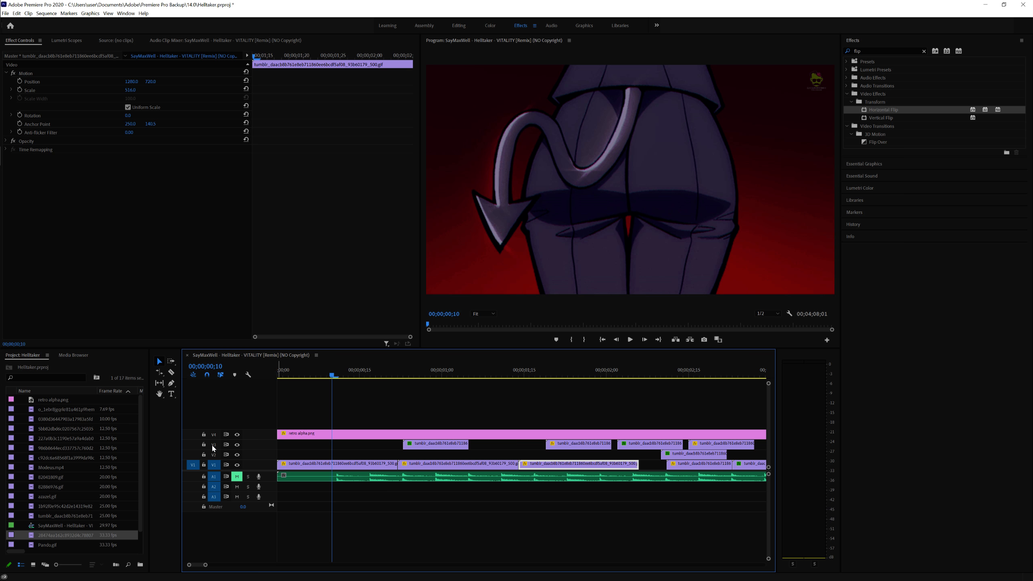
pyautogui.click(238, 445)
pyautogui.click(238, 455)
pyautogui.click(290, 375)
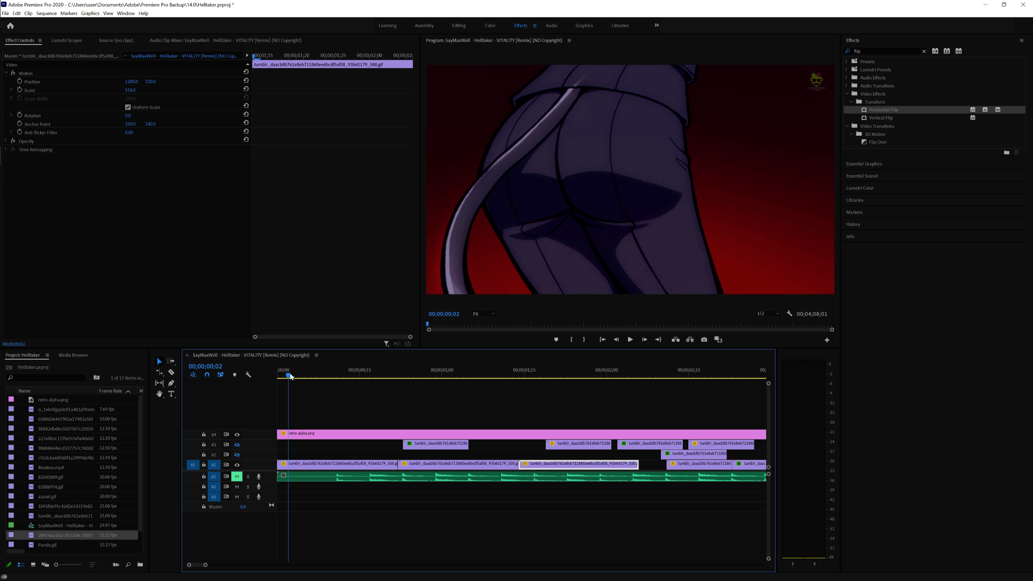
pyautogui.press('space')
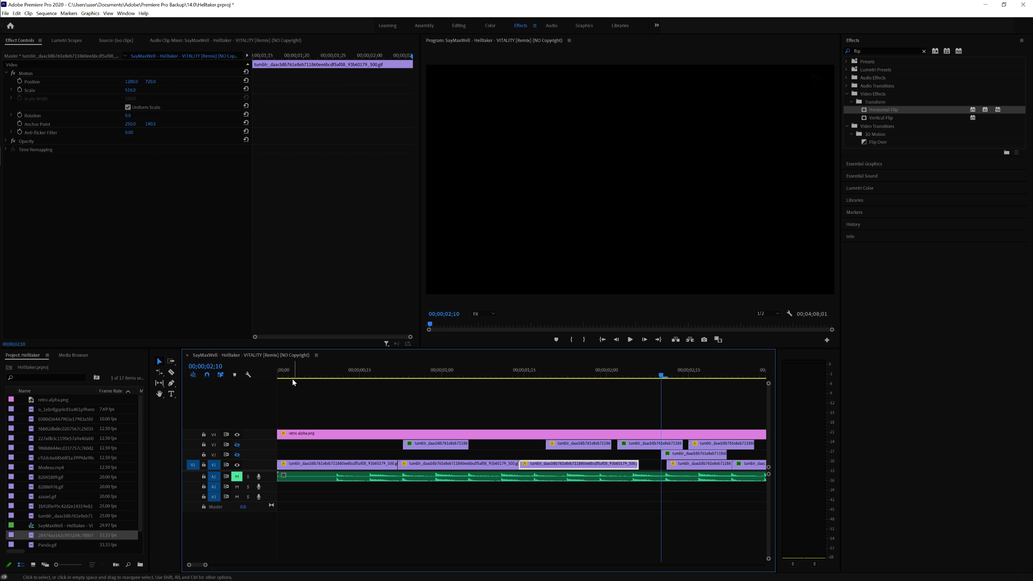
pyautogui.click(287, 369)
pyautogui.press('space')
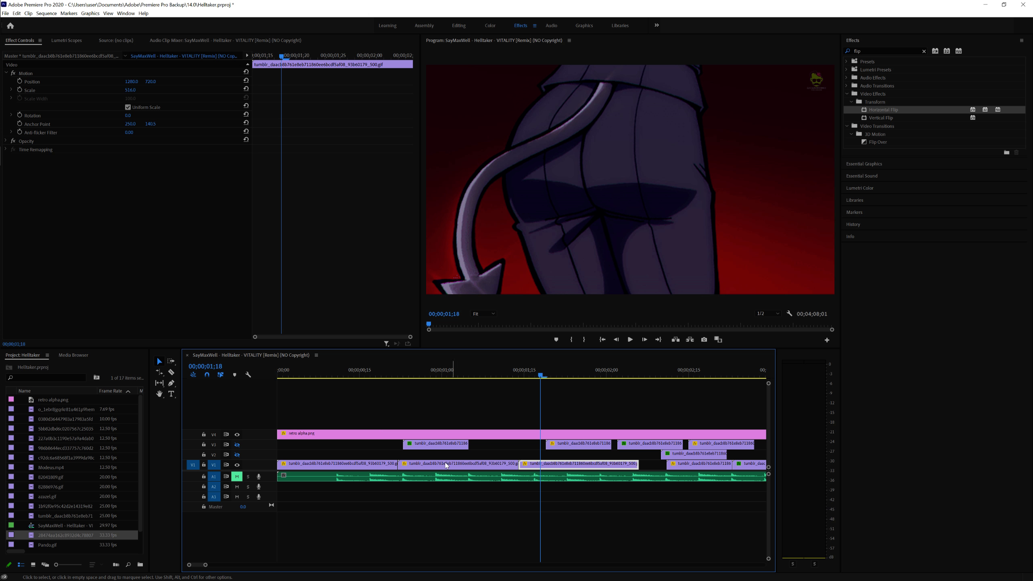
# Rate-stretch the first V1 clip to end at about 00;00;00;08 and shorten the flipped V3 clip to 7 frames.
pyautogui.press('r')
pyautogui.moveTo(397, 466); pyautogui.dragTo(320, 467)
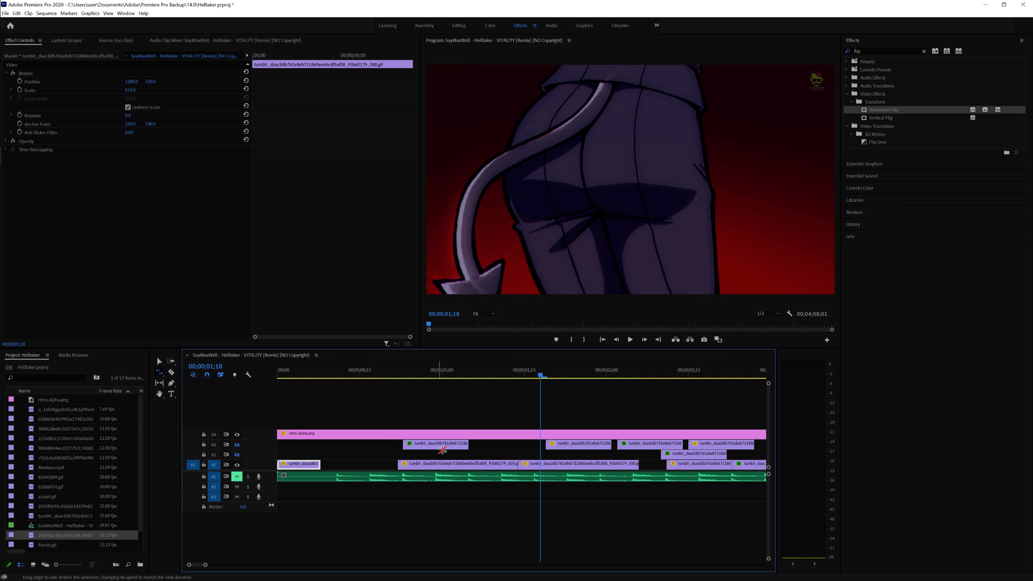
pyautogui.click(464, 450)
pyautogui.click(468, 449)
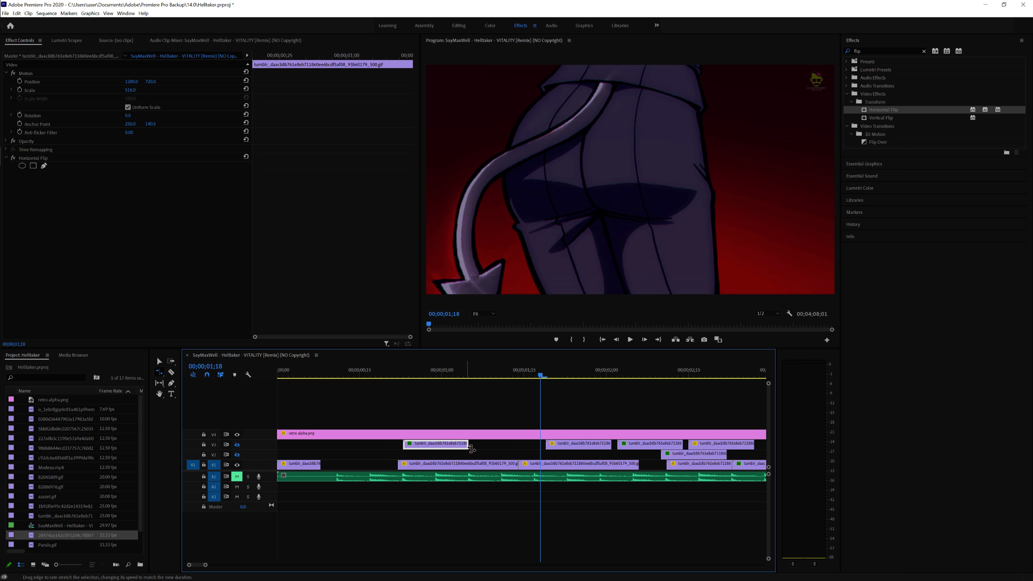
pyautogui.moveTo(471, 449); pyautogui.dragTo(442, 449)
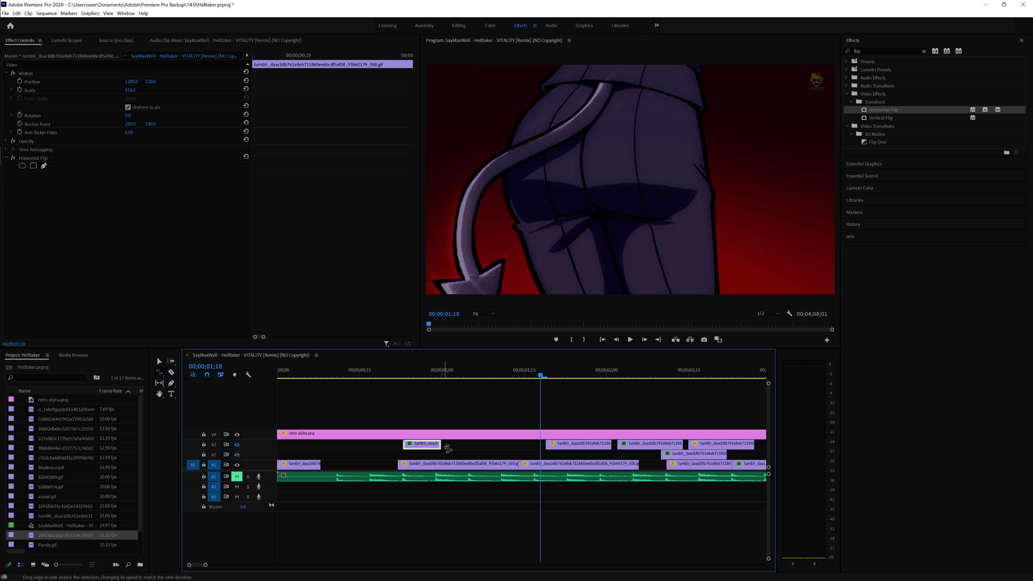
# Place the shortened flipped clip directly after the first V1 clip and delete the two slow copies.
pyautogui.press('v')
pyautogui.moveTo(359, 461); pyautogui.dragTo(340, 466)
pyautogui.moveTo(411, 448)
pyautogui.mouseDown()
pyautogui.moveTo(524, 456)
pyautogui.moveTo(533, 466)
pyautogui.mouseUp()
pyautogui.press('Delete')
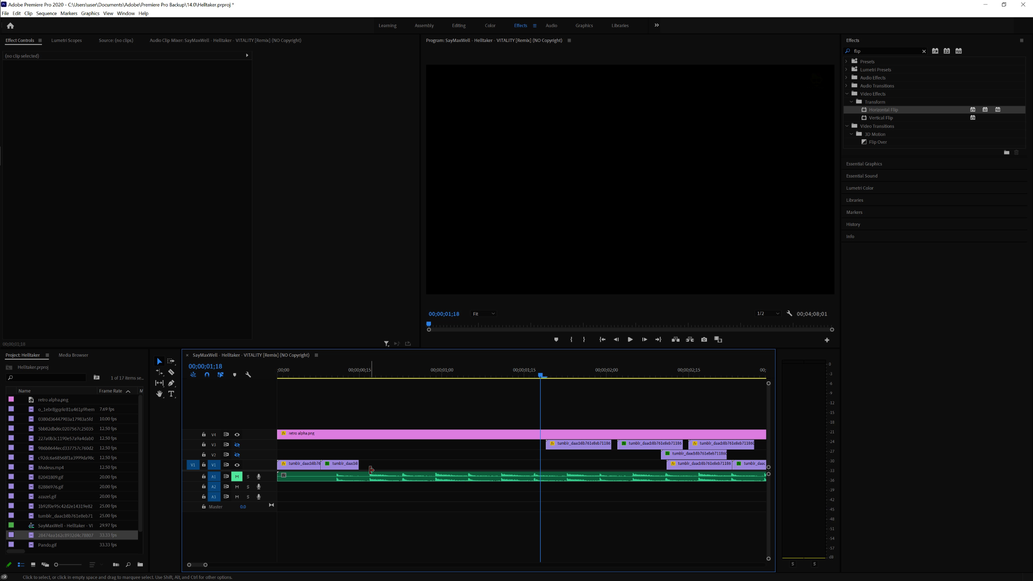
# Paste three copies of the shortened normal and flipped clip pair on V1, from 00;00;00;15 to 00;00;02;00.
pyautogui.moveTo(371, 447); pyautogui.dragTo(302, 471)
pyautogui.press('Up')
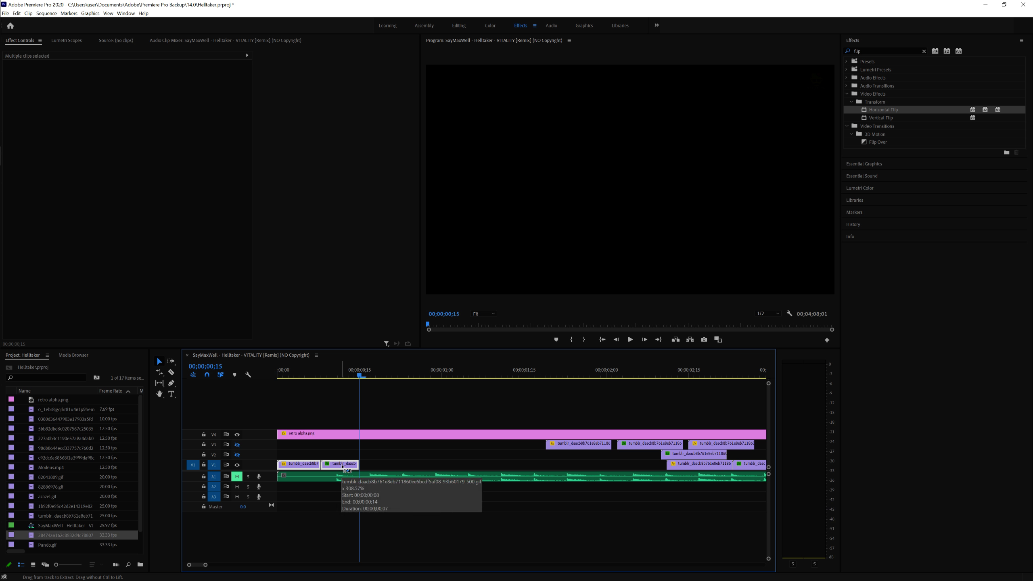
pyautogui.hotkey('ctrl', 'v')
pyautogui.hotkey('ctrl', 'v')
pyautogui.hotkey('ctrl', 'v')
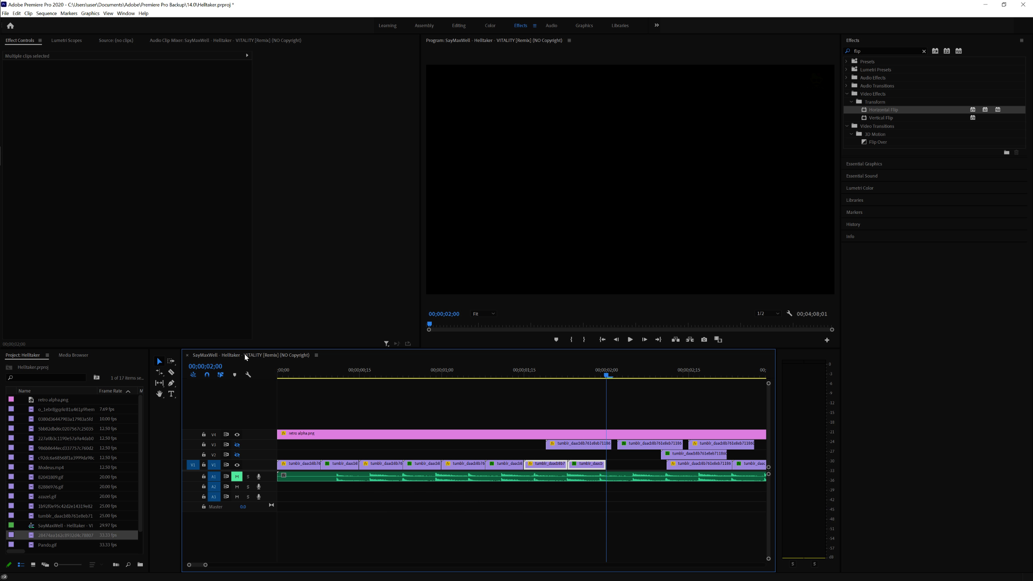
# Play the fast flip loop from the sequence start, and examine the flipped clip's frames from 00;00;00;14 back to 00;00;00;08.
pyautogui.click(278, 375)
pyautogui.press('space')
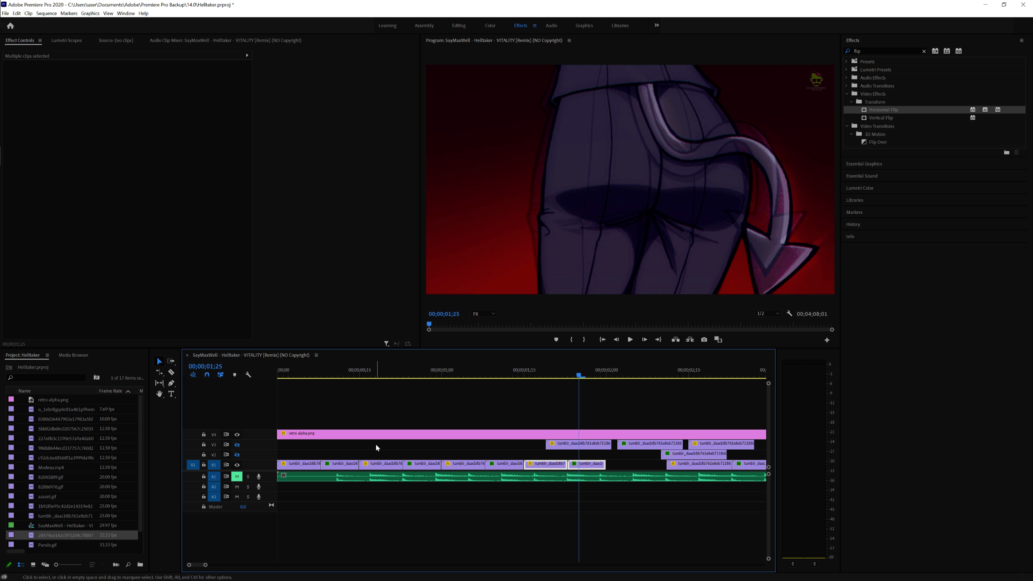
pyautogui.click(355, 375)
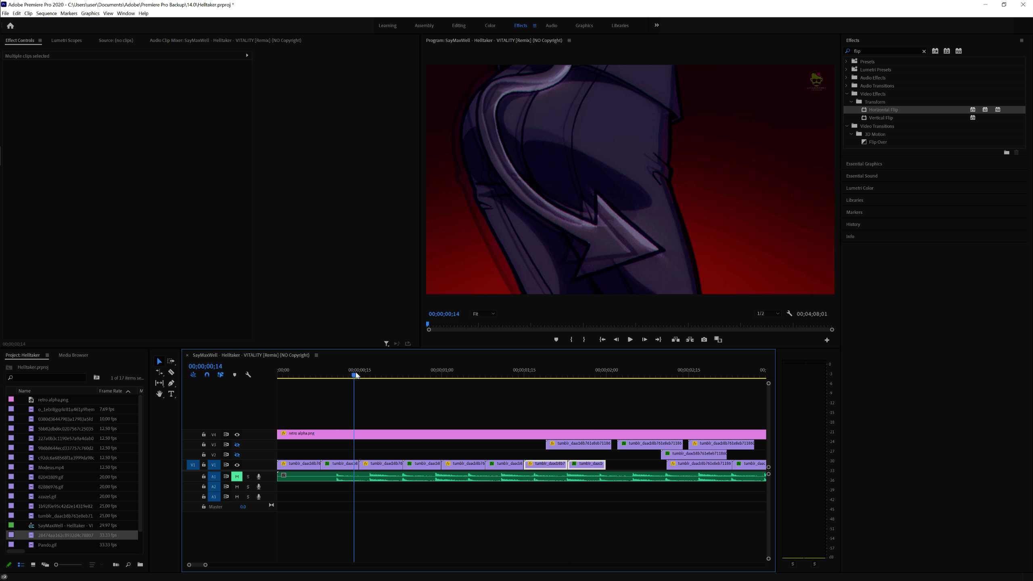
pyautogui.press('Left')
pyautogui.press('Left')
pyautogui.press('Left')
pyautogui.press('Left')
pyautogui.press('Left')
pyautogui.press('Left')
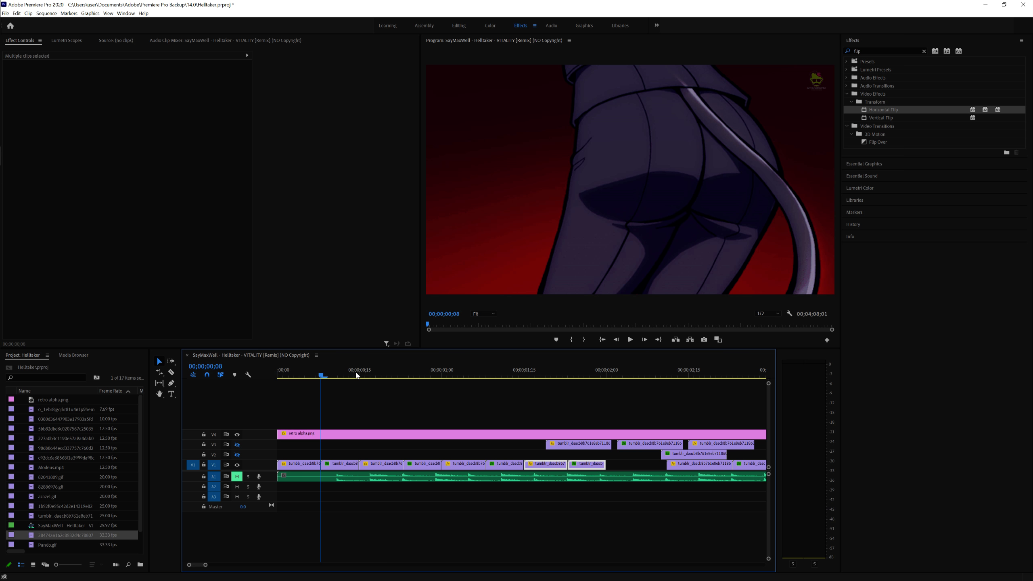
# Go frame by frame through the flipped clip to 00;00;00;15 and back to 00;00;00;12.
pyautogui.press('Right')
pyautogui.press('Right')
pyautogui.press('Right')
pyautogui.press('Right')
pyautogui.press('Right')
pyautogui.press('Right')
pyautogui.press('Right')
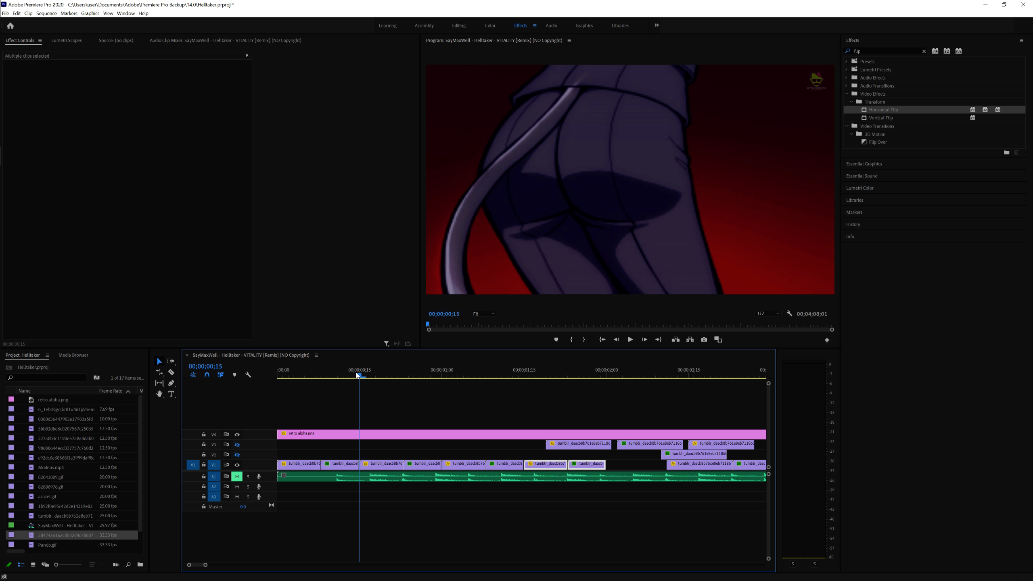
pyautogui.press('Left')
pyautogui.press('Left')
pyautogui.press('Left')
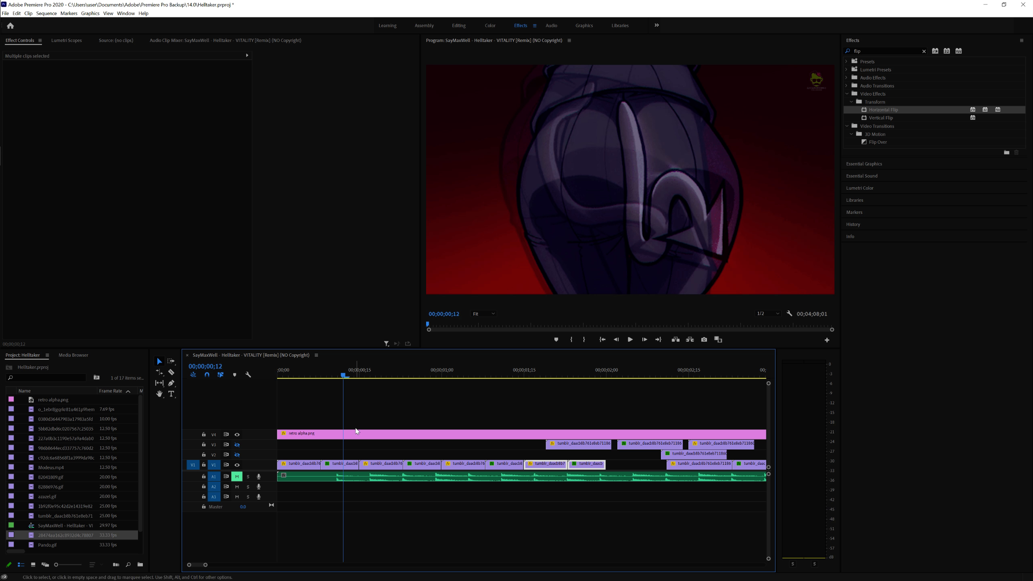
pyautogui.press('r')
pyautogui.press('v')
pyautogui.hotkey('ctrl', 's')
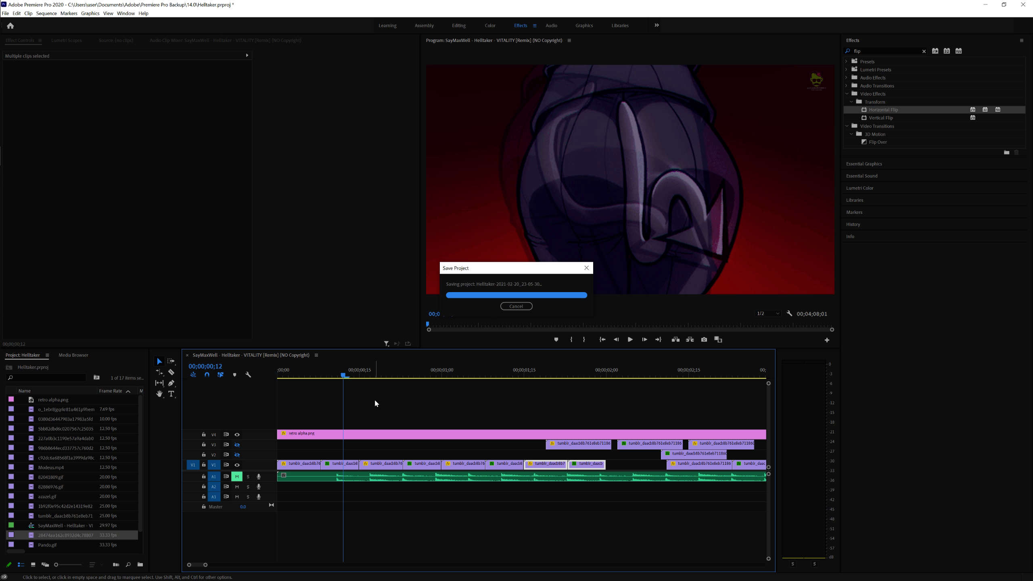
# Undo the pasted clip pairs, the deletion of the slow copies and the shortening of the two clips.
pyautogui.hotkey('ctrl', 'z')
pyautogui.hotkey('ctrl', 'z')
pyautogui.hotkey('ctrl', 'z')
pyautogui.hotkey('ctrl', 'z')
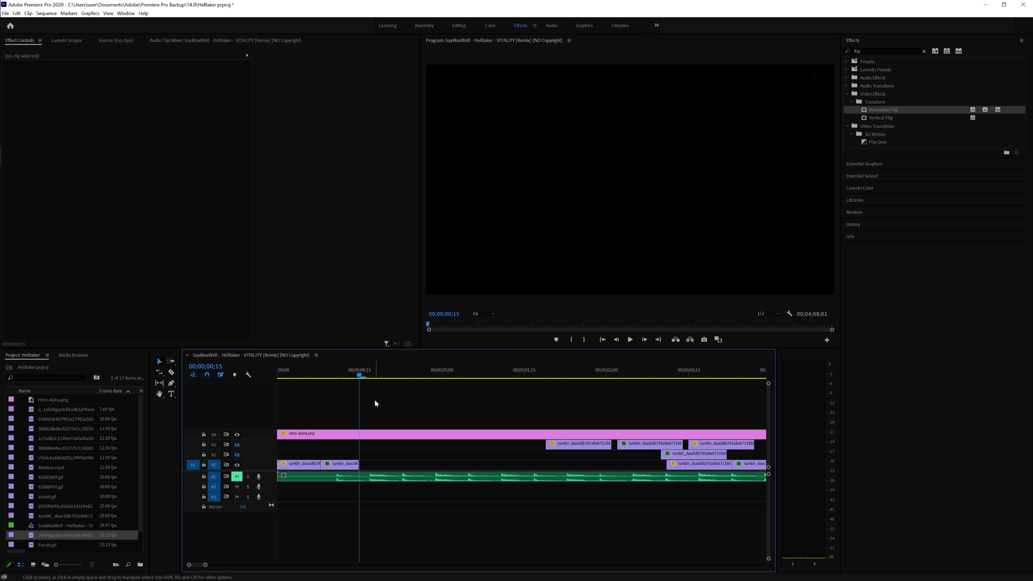
pyautogui.hotkey('ctrl', 'z')
pyautogui.hotkey('ctrl', 'z')
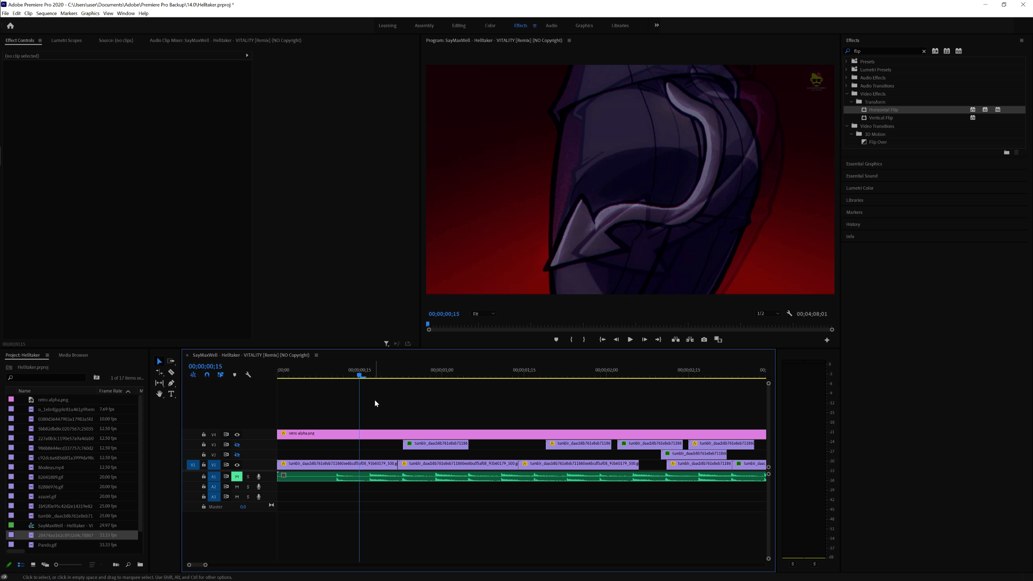
# Undo the track hiding, slow copies, clip moves and first clip's stretch, and set the playhead to 00;00;00;15.
pyautogui.hotkey('ctrl', 'z')
pyautogui.hotkey('ctrl', 'z')
pyautogui.hotkey('ctrl', 'z')
pyautogui.hotkey('ctrl', 'z')
pyautogui.hotkey('ctrl', 'z')
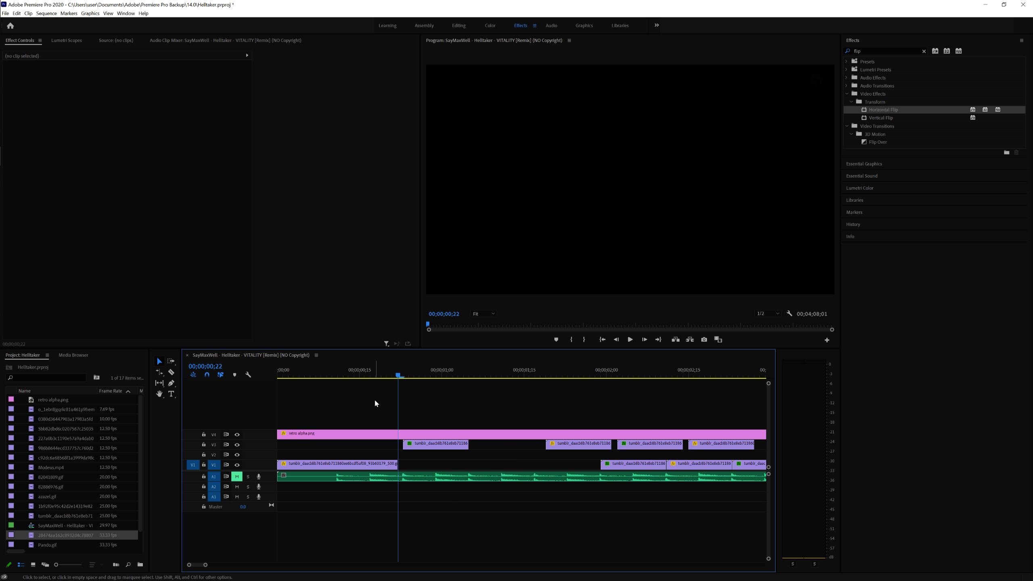
pyautogui.hotkey('ctrl', 'z')
pyautogui.hotkey('ctrl', 'z')
pyautogui.hotkey('ctrl', 'z')
pyautogui.hotkey('ctrl', 'z')
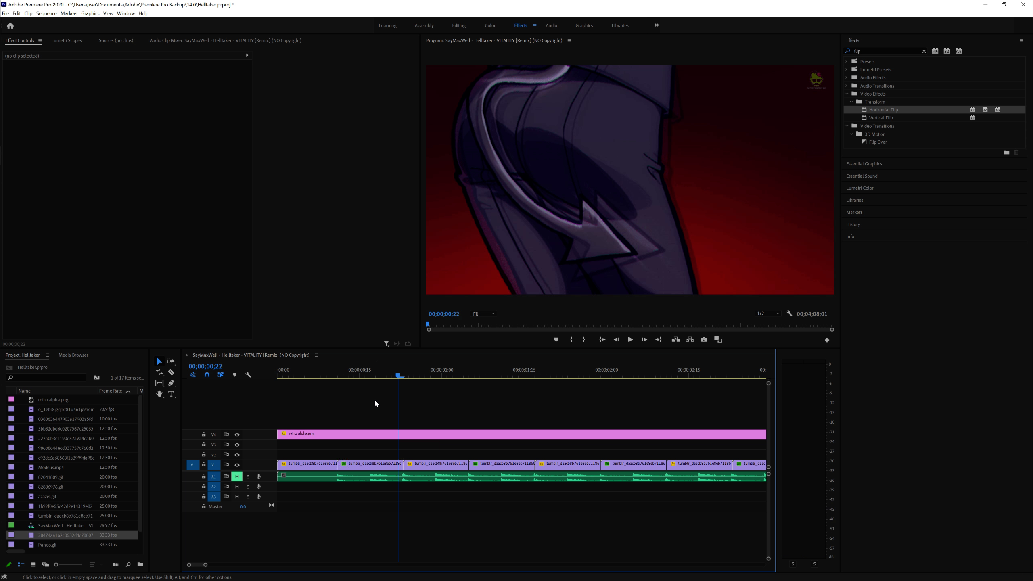
pyautogui.moveTo(350, 374)
pyautogui.mouseDown()
pyautogui.moveTo(331, 375)
pyautogui.moveTo(362, 375)
pyautogui.mouseUp()
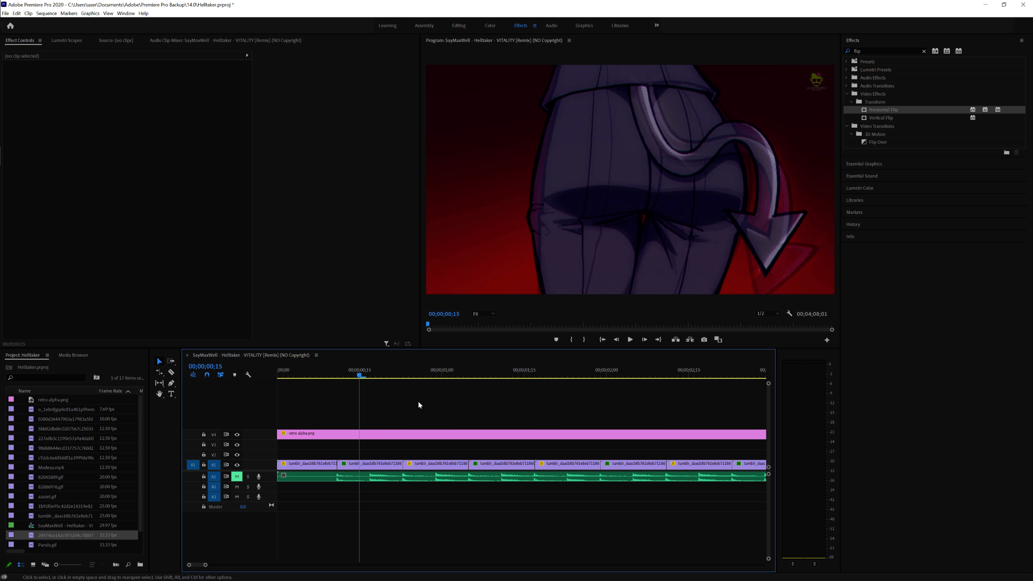
# Save the project.
pyautogui.scroll(-3, 412, 401)
pyautogui.scroll(2, 412, 402)
pyautogui.hotkey('ctrl', 's')
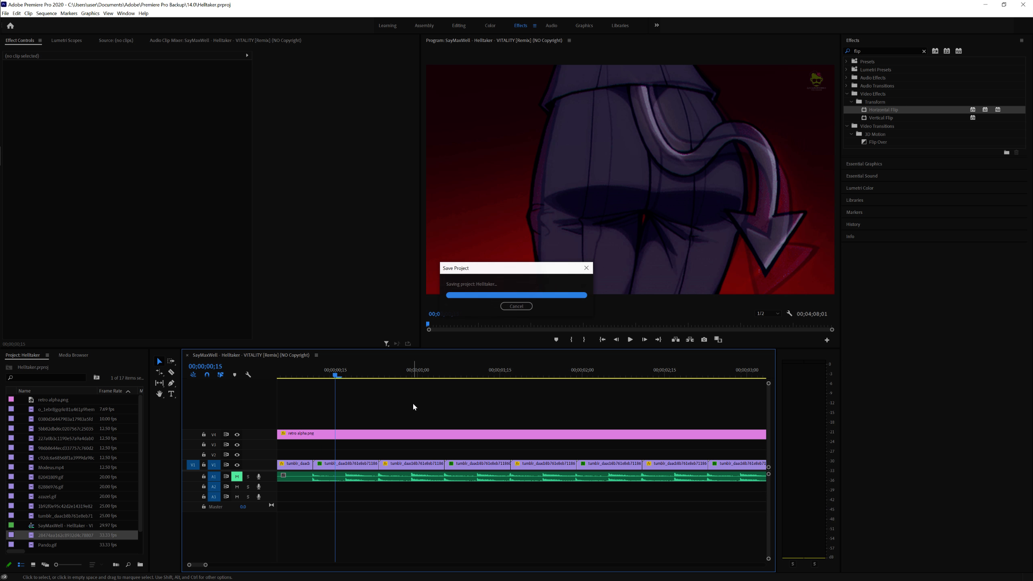
# Play the muted flip loop from 00;00;00;15 and stop at 00;00;07;17, with more of the sequence in view.
pyautogui.scroll(-3, 425, 404)
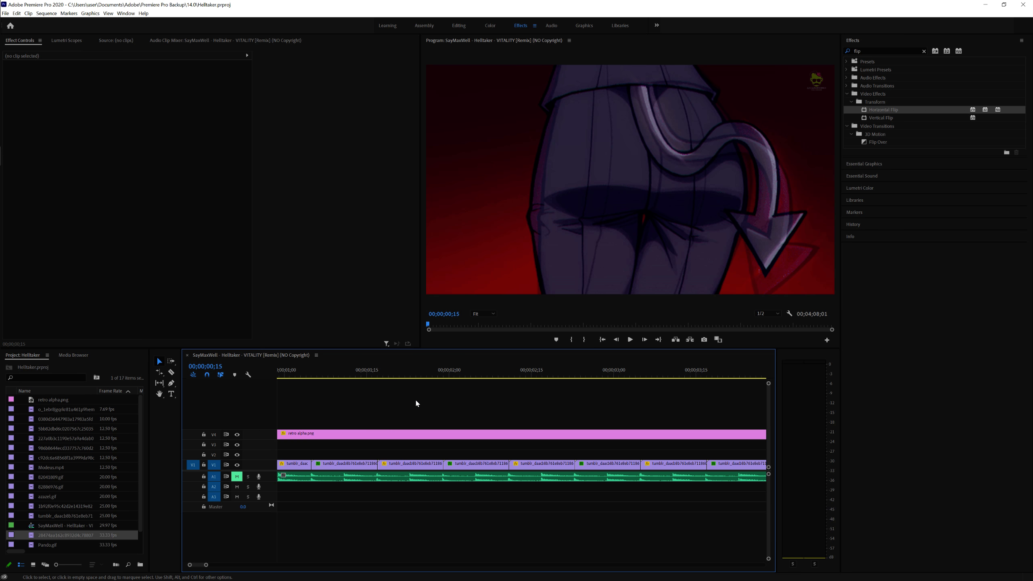
pyautogui.press('space')
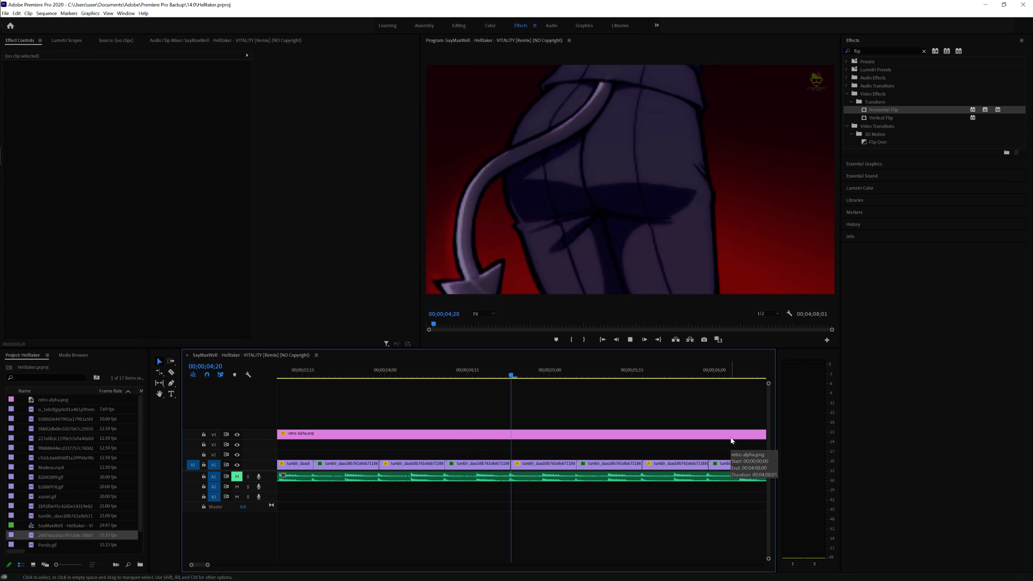
pyautogui.press('-')
pyautogui.press('-')
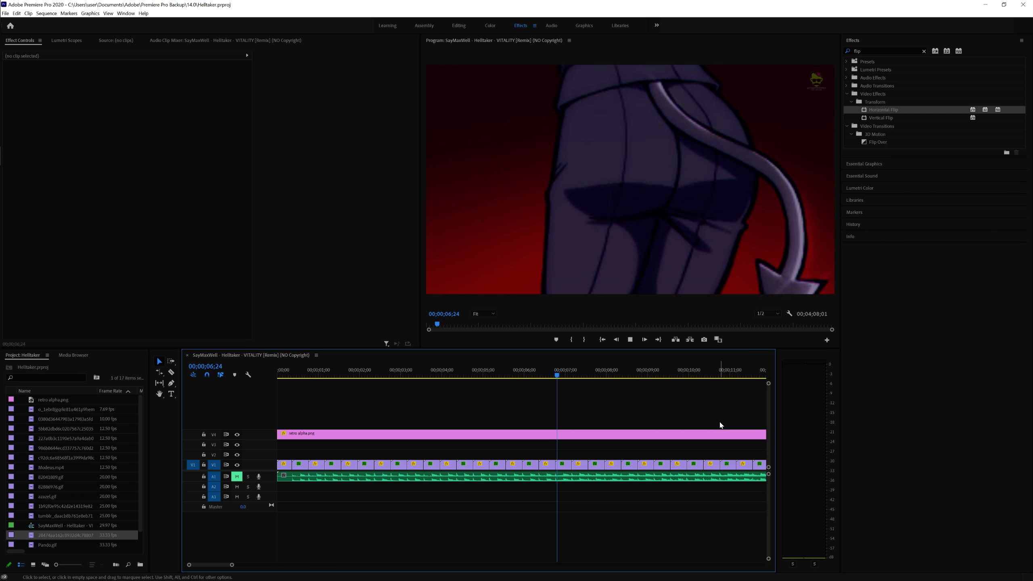
pyautogui.press('space')
pyautogui.scroll(-1, 712, 406)
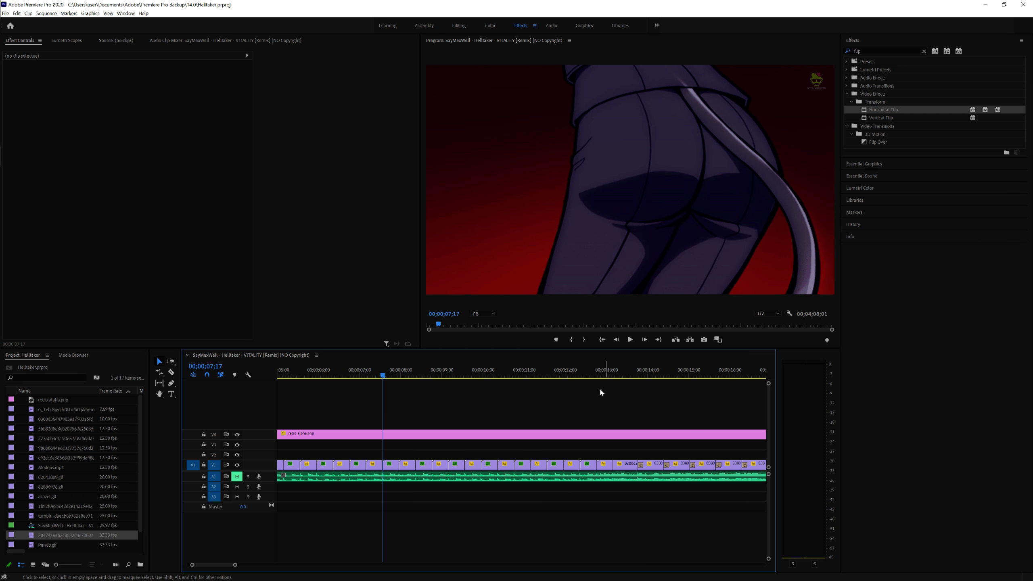
# Play briefly near the end of the flip loop and set the playhead to 00;00;12;24.
pyautogui.click(590, 371)
pyautogui.press('space')
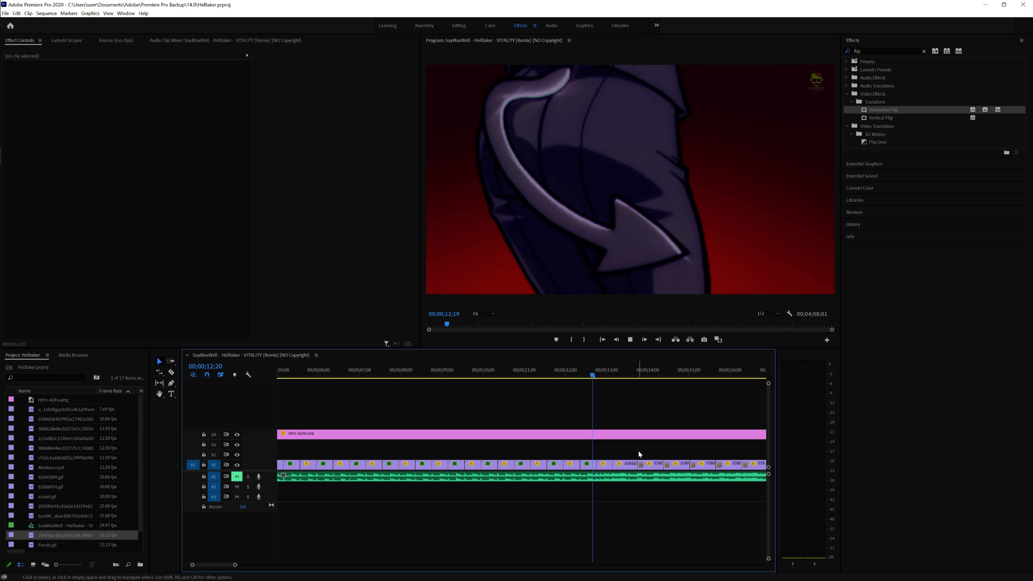
pyautogui.press('space')
pyautogui.click(598, 372)
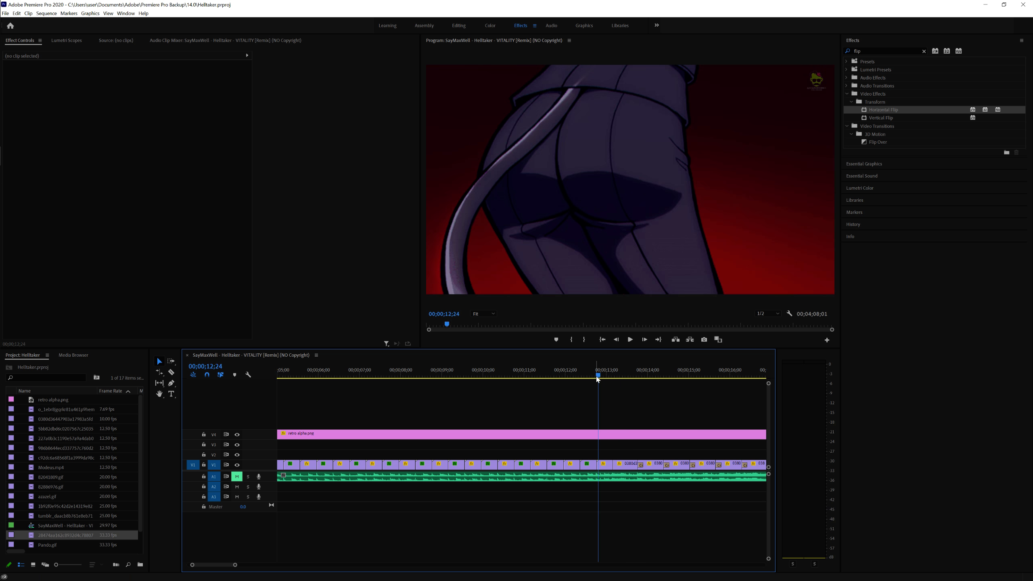
# Unmute audio track A1 and play from 00;00;11;04 through the change to the dancing sprite clips, stopping at 00;00;14;03.
pyautogui.click(530, 371)
pyautogui.click(237, 477)
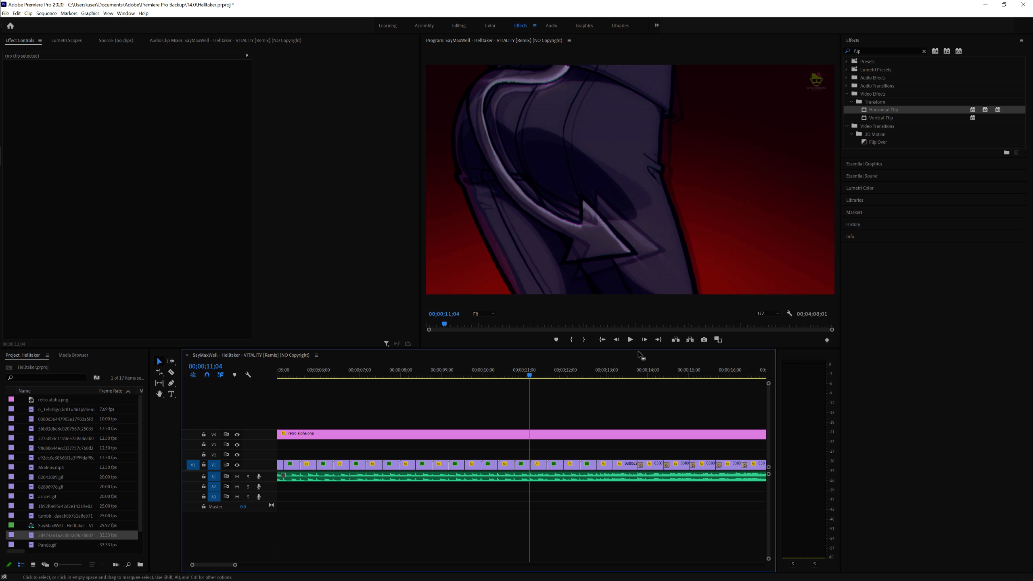
pyautogui.press('space')
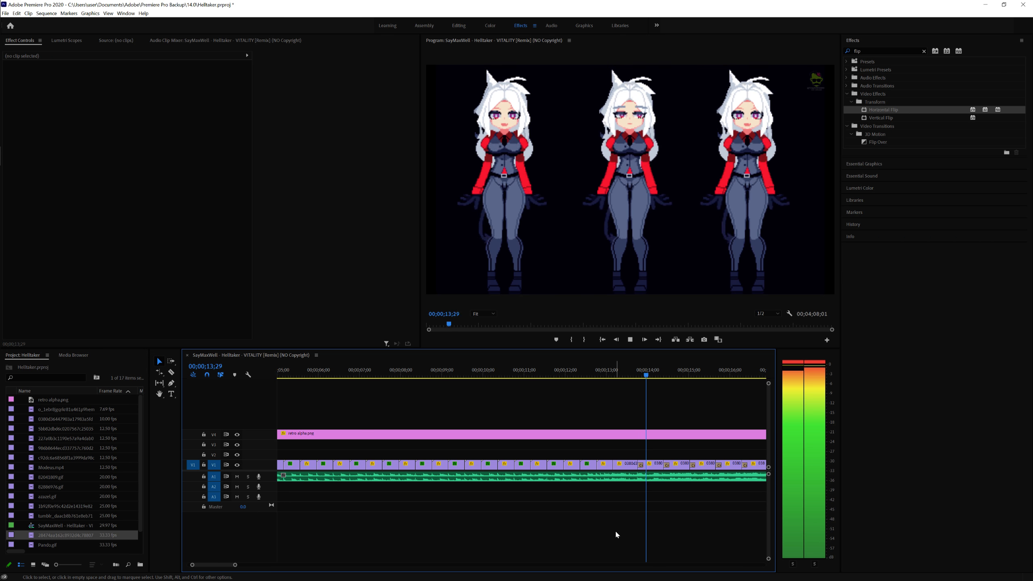
pyautogui.press('space')
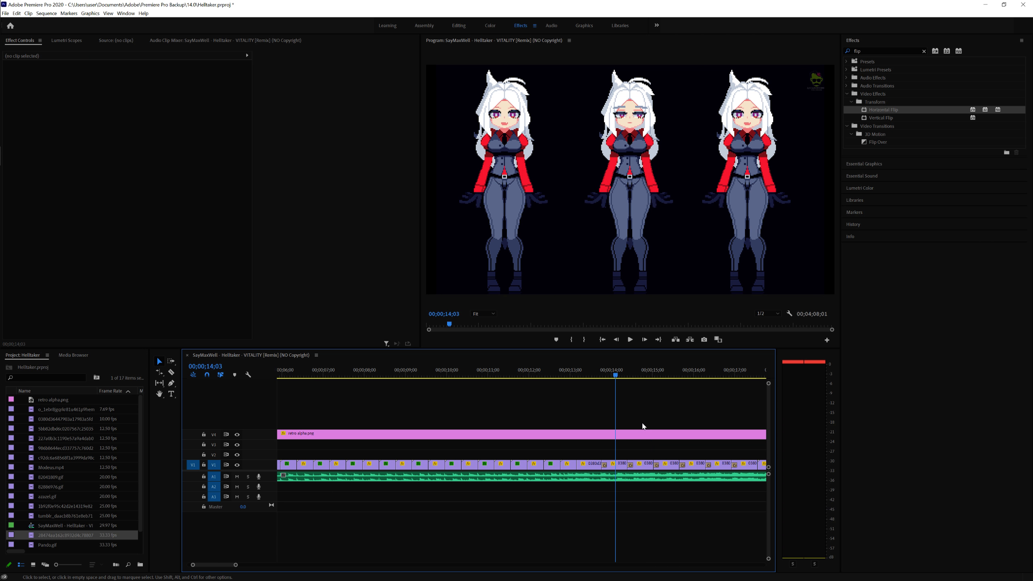
# Replay the change from the flip loop to the sprite clips with sound, starting at 00;00;12;19.
pyautogui.scroll(-3, 597, 407)
pyautogui.click(543, 375)
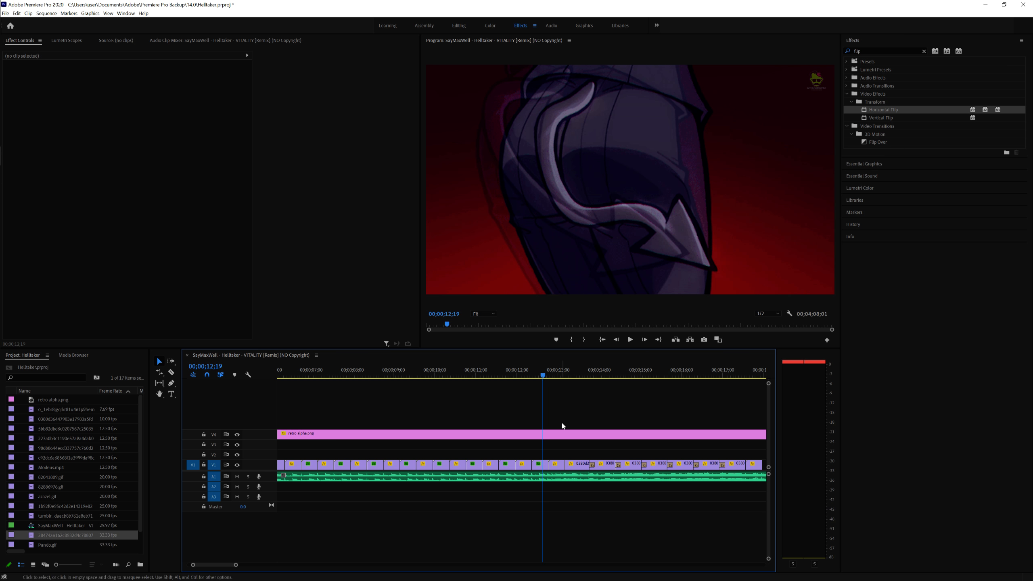
pyautogui.press('space')
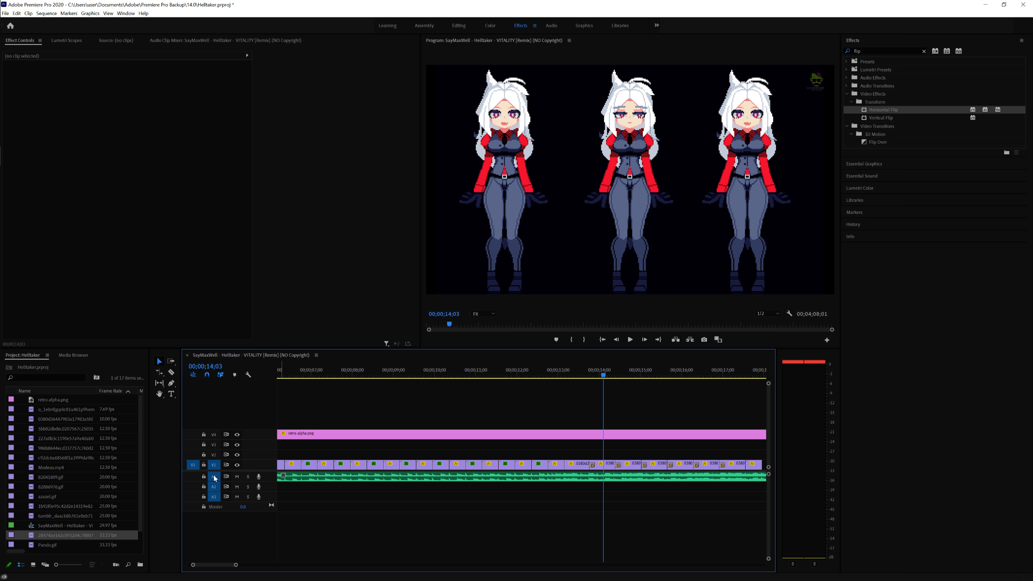
# Mute audio track A1 and play the change to the sprite clips from 00;00;11;23 to 00;00;14;03.
pyautogui.click(237, 476)
pyautogui.scroll(-2, 667, 479)
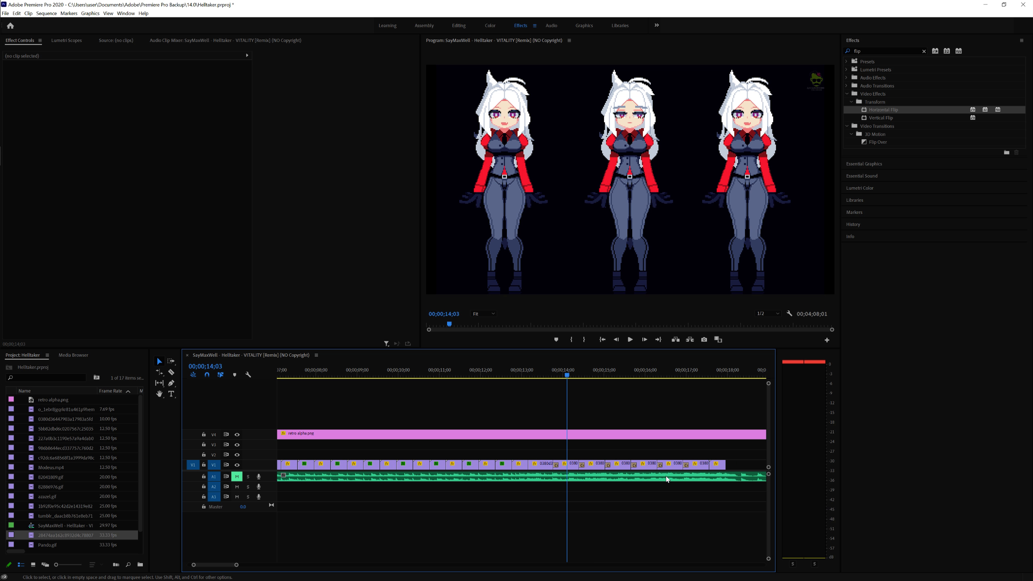
pyautogui.press('-')
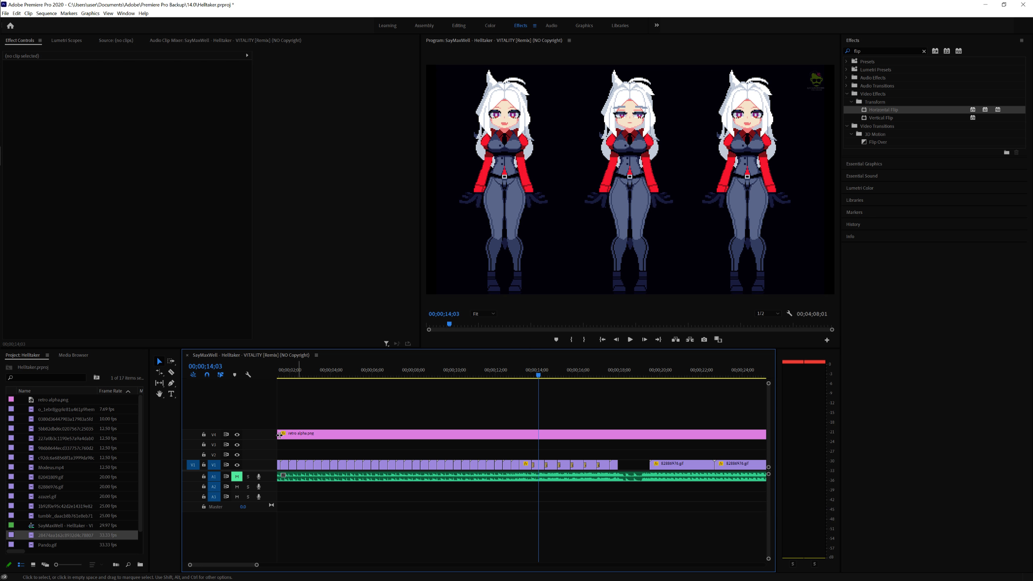
pyautogui.click(513, 375)
pyautogui.moveTo(513, 377); pyautogui.dragTo(492, 376)
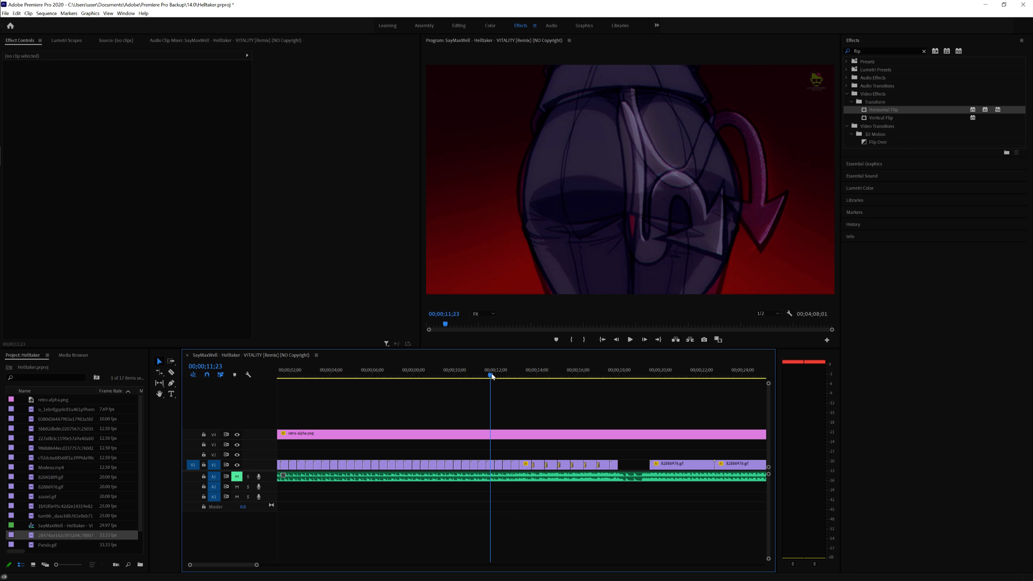
pyautogui.press('space')
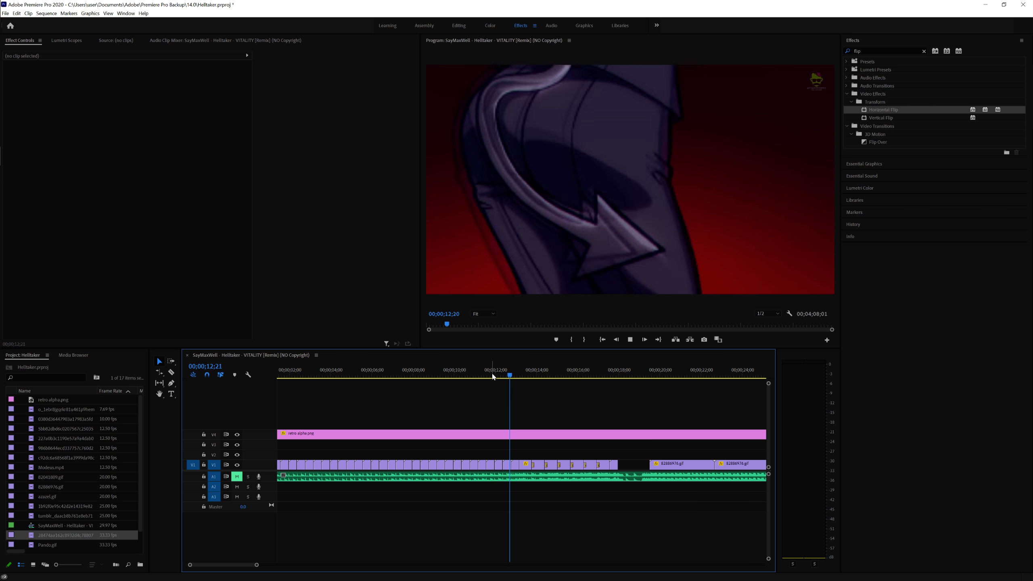
pyautogui.press('space')
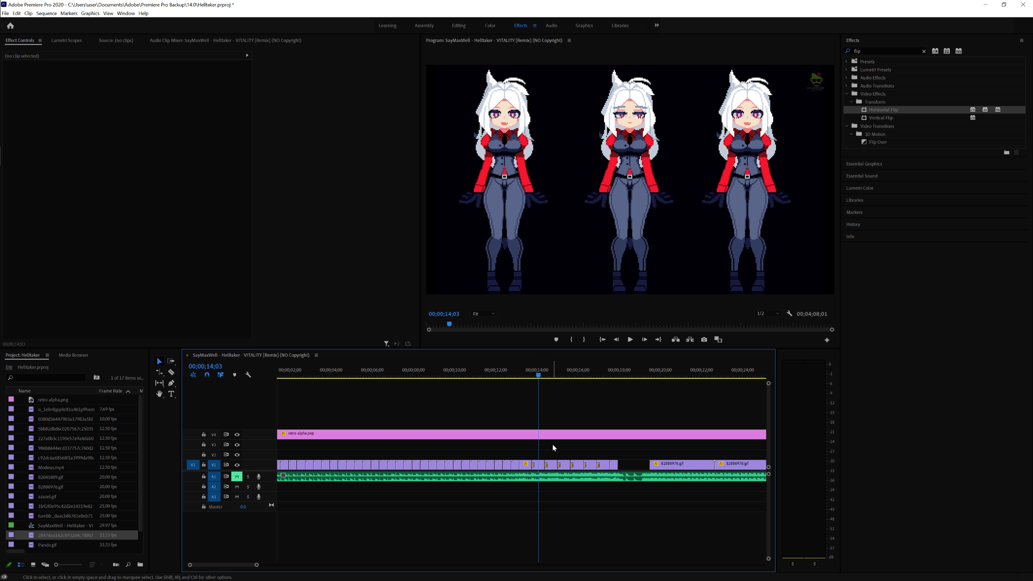
# Select the first sprite clip after the flip loop and examine its frames one by one from 00;00;13;02 to 00;00;13;23.
pyautogui.press('=')
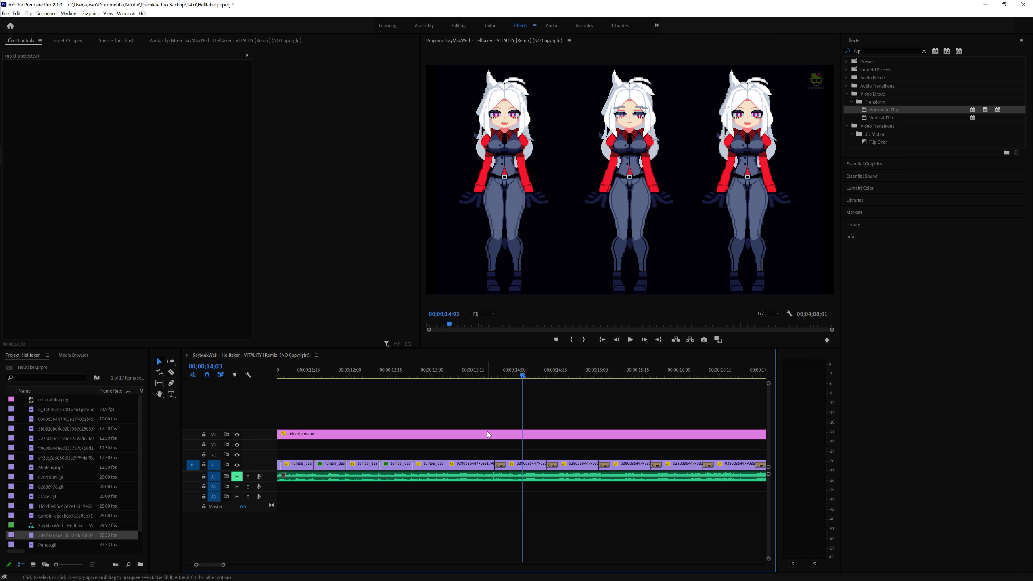
pyautogui.moveTo(464, 374); pyautogui.dragTo(438, 376)
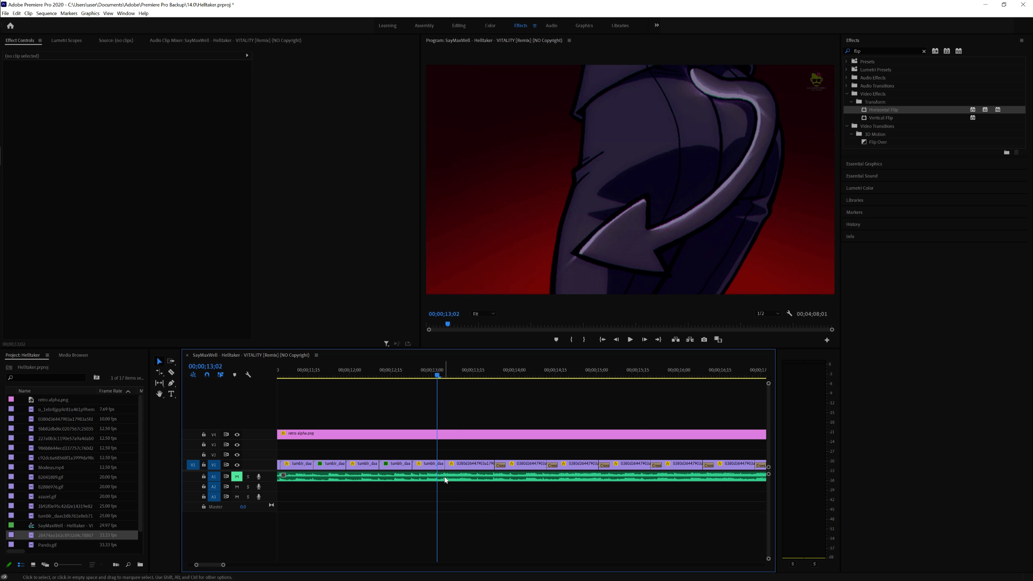
pyautogui.click(452, 464)
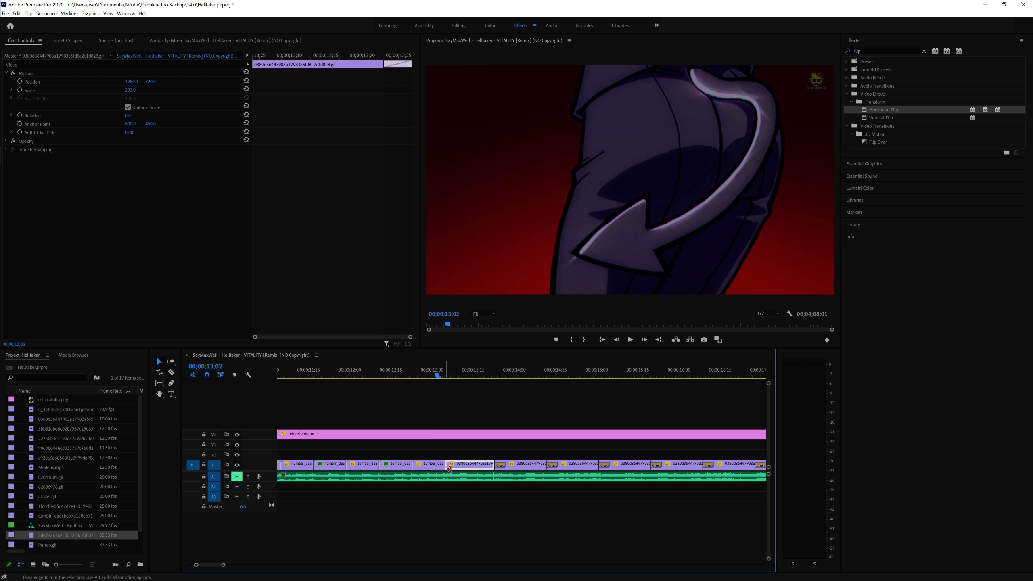
pyautogui.press('Right')
pyautogui.press('Right')
pyautogui.press('Right')
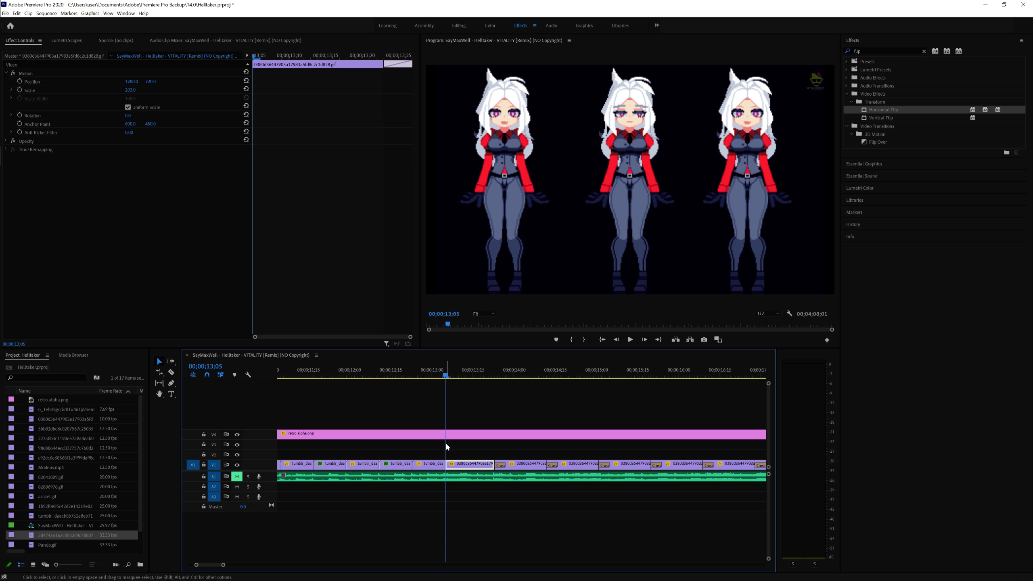
pyautogui.press('Right')
pyautogui.press('Right')
pyautogui.press('Right')
pyautogui.press('Right')
pyautogui.press('Right')
pyautogui.press('Right')
pyautogui.press('Right')
pyautogui.press('Right')
pyautogui.press('Right')
pyautogui.press('Right')
pyautogui.press('Right')
pyautogui.press('Right')
pyautogui.press('Right')
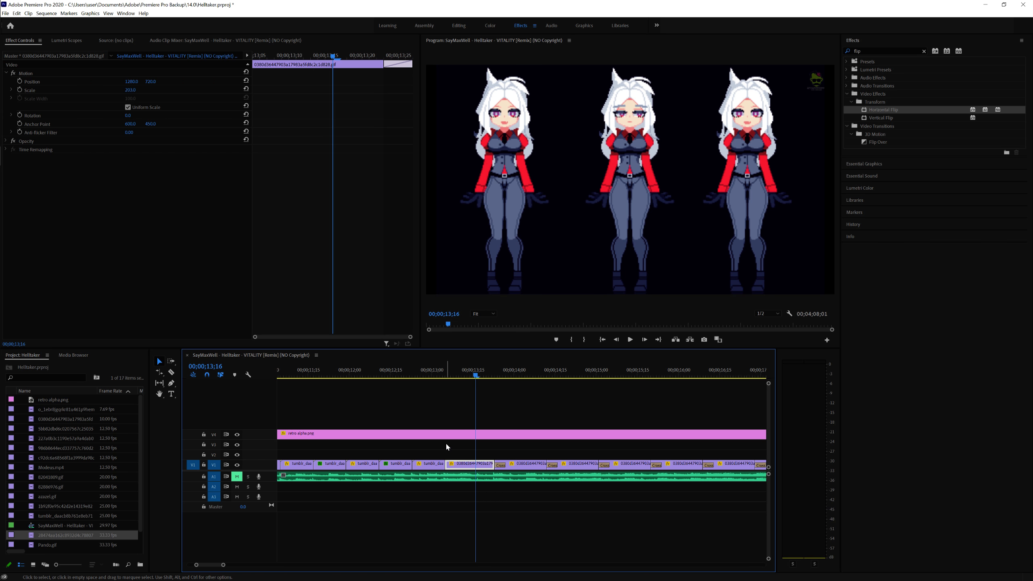
pyautogui.press('Right')
pyautogui.press('Right')
pyautogui.press('Right')
pyautogui.press('Right')
pyautogui.press('Right')
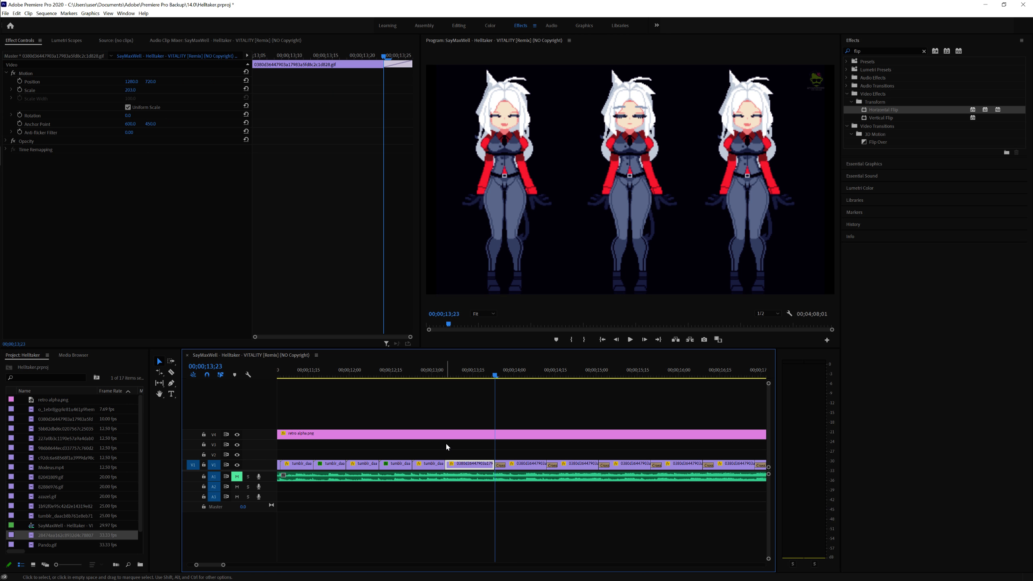
# Go frame by frame back through the selected sprite clip to 00;00;13;15 and forward to 00;00;13;19.
pyautogui.press('Left')
pyautogui.press('Left')
pyautogui.press('Left')
pyautogui.press('Left')
pyautogui.press('Left')
pyautogui.press('Left')
pyautogui.press('Left')
pyautogui.press('Left')
pyautogui.press('Left')
pyautogui.press('Left')
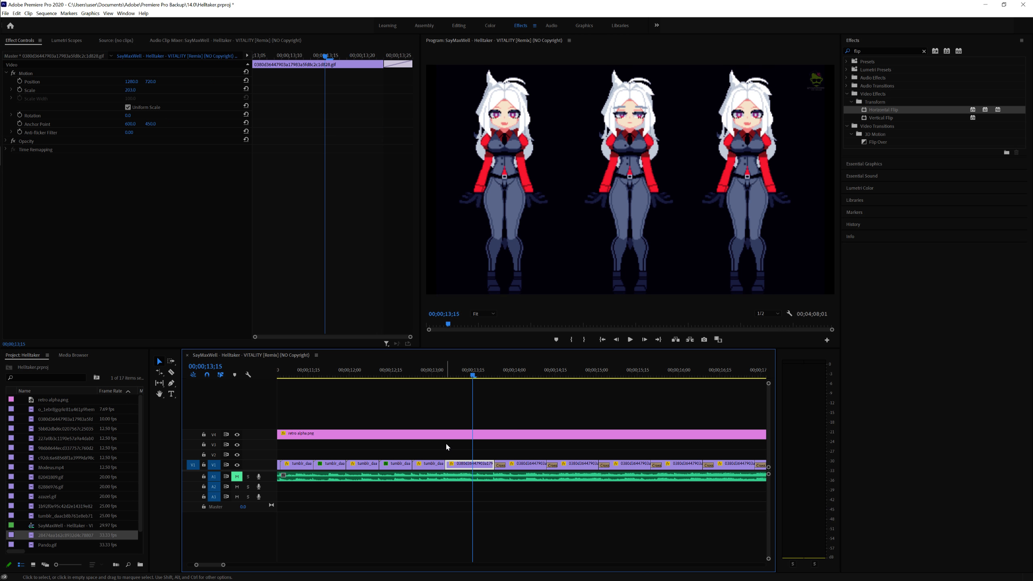
pyautogui.press('Right')
pyautogui.press('Right')
pyautogui.press('Right')
pyautogui.press('Right')
pyautogui.press('Right')
pyautogui.press('Right')
pyautogui.press('Right')
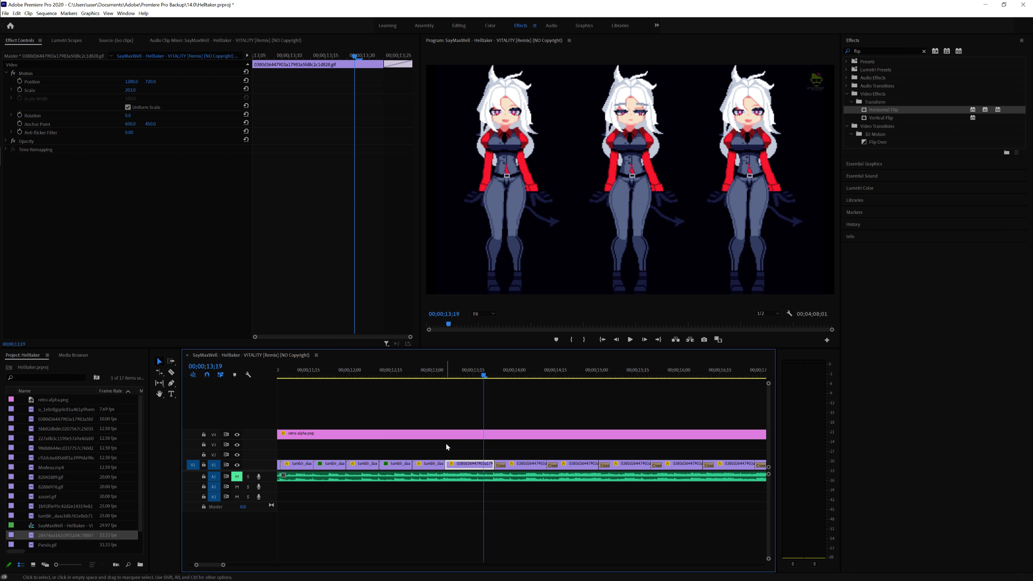
# Advance frame by frame past the selected clip's end and through the next sprite clip to 00;00;14;15.
pyautogui.press('Right')
pyautogui.press('Right')
pyautogui.press('Right')
pyautogui.press('Right')
pyautogui.press('Right')
pyautogui.press('Right')
pyautogui.press('Right')
pyautogui.press('Right')
pyautogui.press('Right')
pyautogui.press('Right')
pyautogui.press('Right')
pyautogui.press('Right')
pyautogui.press('Right')
pyautogui.press('Right')
pyautogui.press('Right')
pyautogui.press('Right')
pyautogui.press('Right')
pyautogui.press('Right')
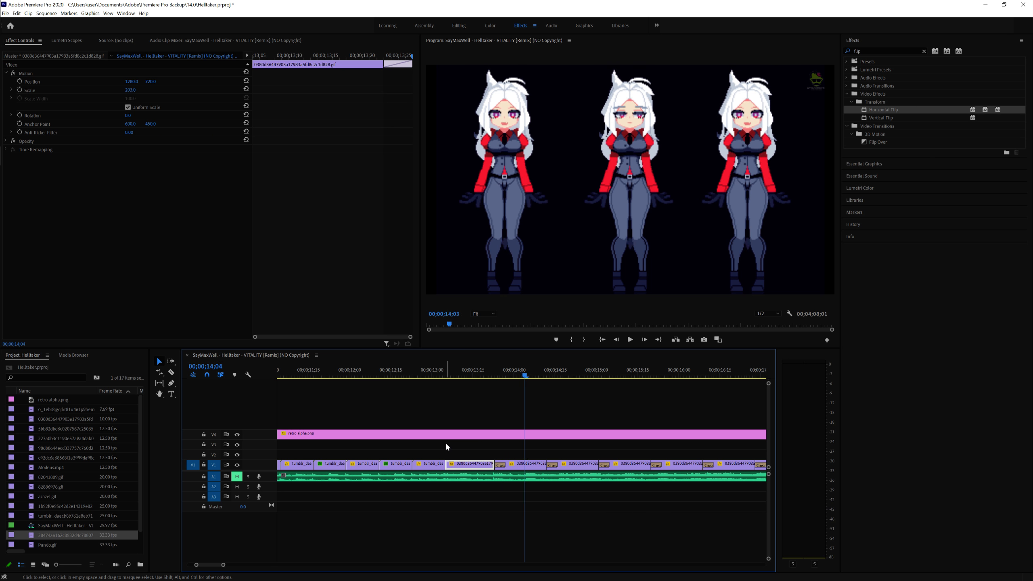
pyautogui.press('Right')
pyautogui.press('Right')
pyautogui.press('Right')
pyautogui.press('Right')
pyautogui.press('Right')
pyautogui.press('Right')
pyautogui.press('Right')
pyautogui.press('Right')
# Go back frame by frame from the second sprite clip to the first one's start at 00;00;13;05.
pyautogui.press('Left')
pyautogui.press('Left')
pyautogui.press('Left')
pyautogui.press('Left')
pyautogui.press('Left')
pyautogui.press('Left')
pyautogui.press('Left')
pyautogui.press('Left')
pyautogui.press('Left')
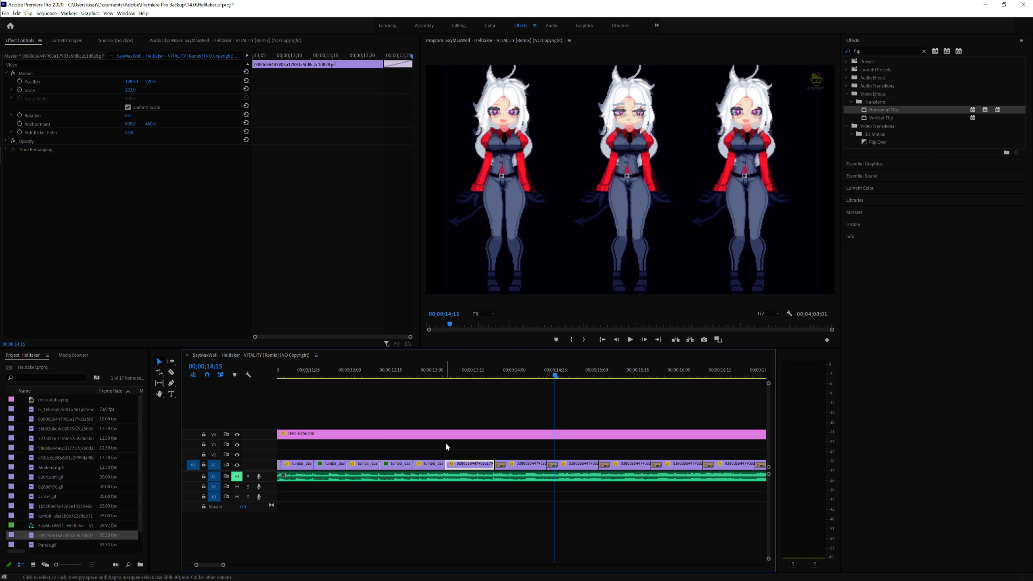
pyautogui.press('Left')
pyautogui.press('Left')
pyautogui.press('Left')
pyautogui.press('Left')
pyautogui.press('Left')
pyautogui.press('Left')
pyautogui.press('Left')
pyautogui.press('Left')
pyautogui.press('Left')
pyautogui.press('Left')
pyautogui.press('Left')
pyautogui.press('Left')
pyautogui.press('Left')
pyautogui.press('Left')
pyautogui.press('Left')
pyautogui.press('Left')
pyautogui.press('Left')
pyautogui.press('Left')
pyautogui.press('Left')
pyautogui.press('Left')
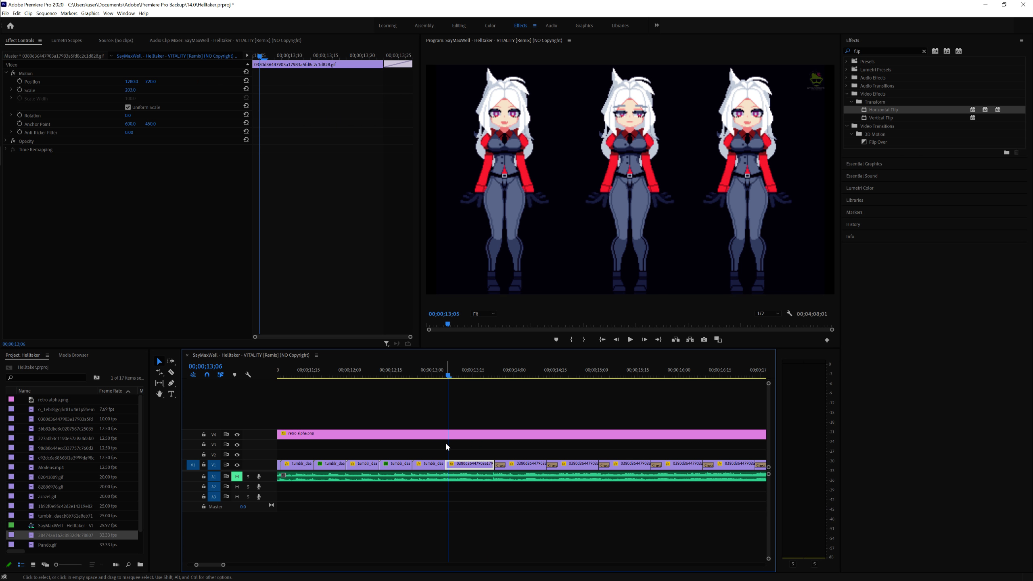
pyautogui.press('Left')
pyautogui.press('Left')
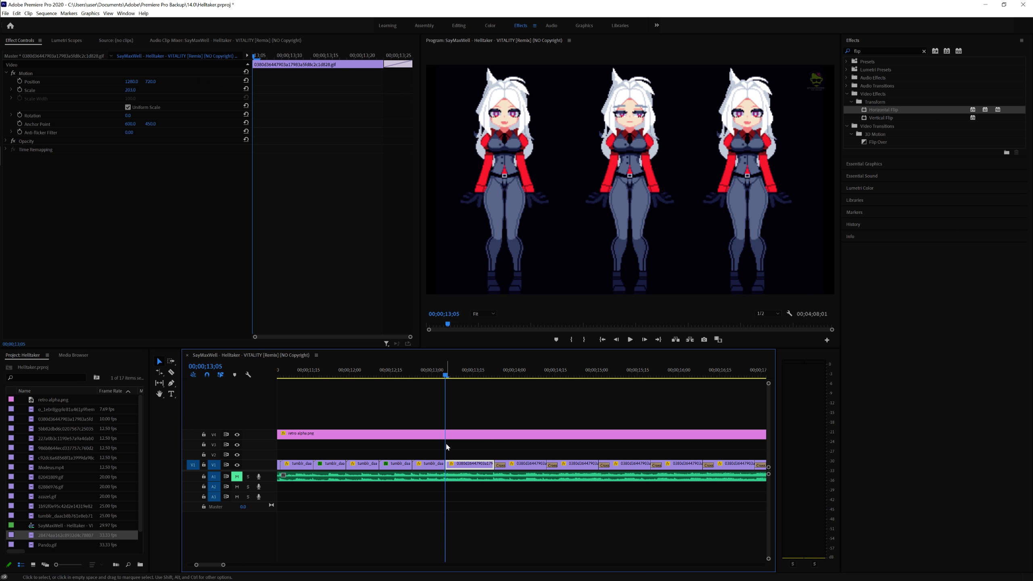
# Examine the first sprite clip's movement frame by frame from 00;00;13;05 to 00;00;13;23.
pyautogui.press('Right')
pyautogui.press('Right')
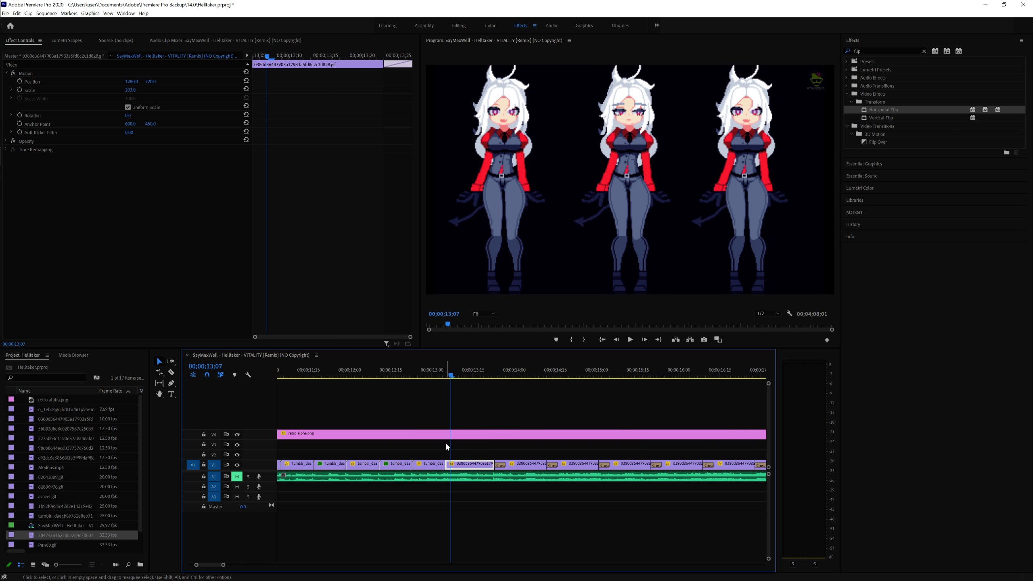
pyautogui.press('Right')
pyautogui.press('Right')
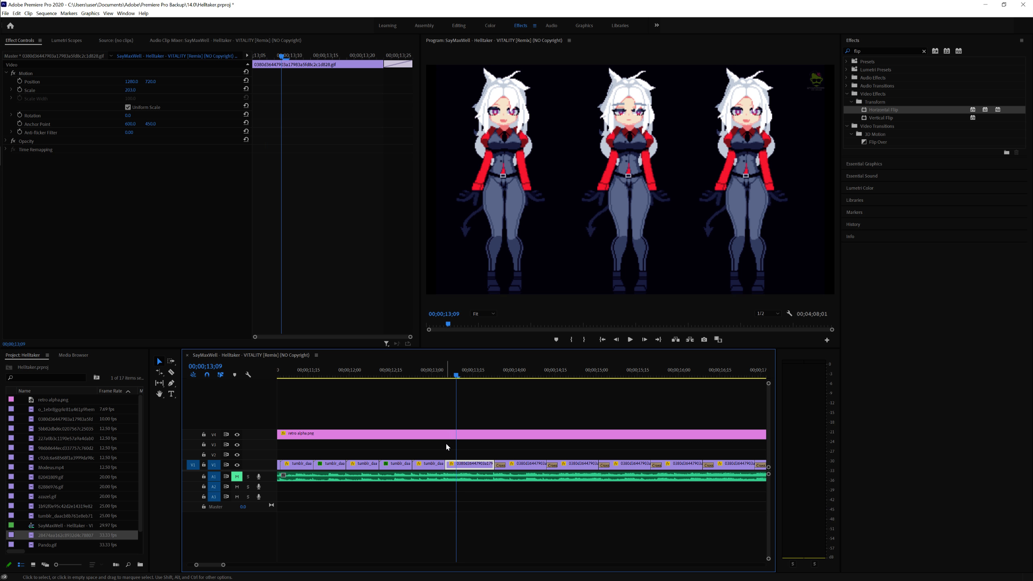
pyautogui.press('Right')
pyautogui.press('Right')
pyautogui.press('Right')
pyautogui.press('Right')
pyautogui.press('Right')
pyautogui.press('Right')
pyautogui.press('Right')
pyautogui.press('Right')
pyautogui.press('Right')
pyautogui.press('Right')
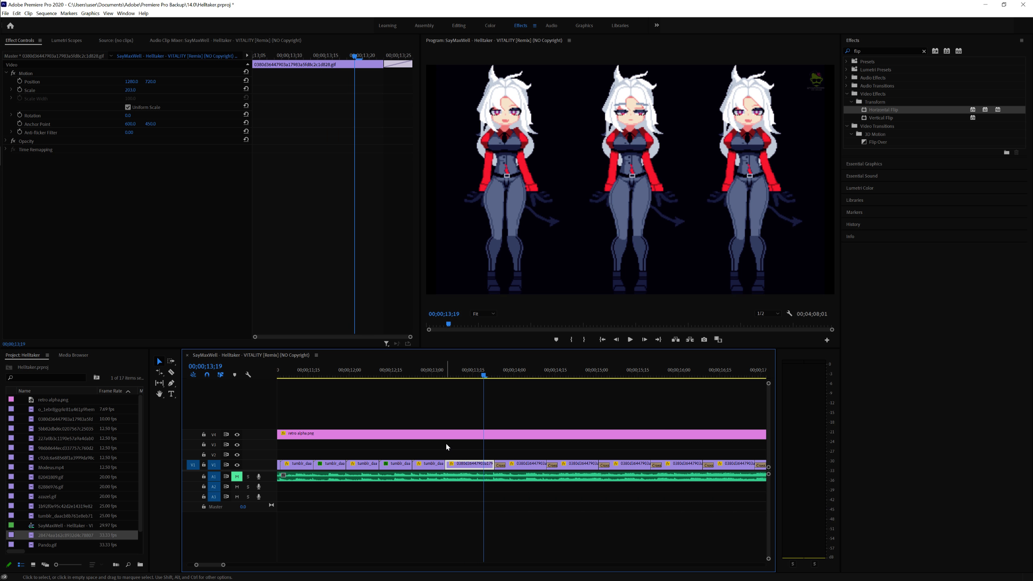
pyautogui.press('Right')
pyautogui.press('Right')
pyautogui.press('Right')
pyautogui.press('Right')
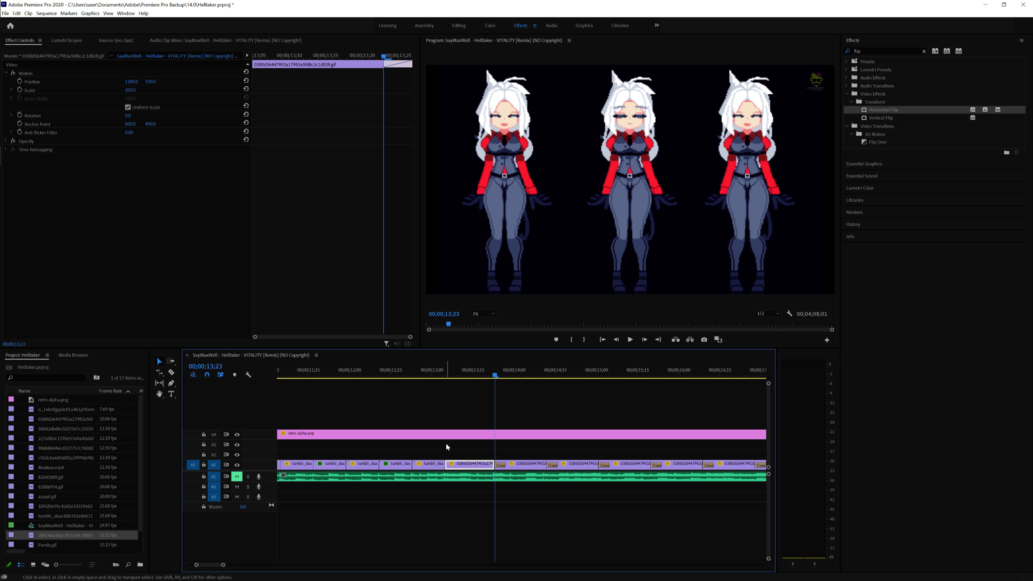
# Go frame by frame back through the selected sprite clip from 00;00;13;23 to 00;00;13;06.
pyautogui.press('Left')
pyautogui.press('Left')
pyautogui.press('Left')
pyautogui.press('Left')
pyautogui.press('Left')
pyautogui.press('Left')
pyautogui.press('Left')
pyautogui.press('Left')
pyautogui.press('Left')
pyautogui.press('Left')
pyautogui.press('Left')
pyautogui.press('Left')
pyautogui.press('Left')
pyautogui.press('Left')
pyautogui.press('Left')
pyautogui.press('Left')
pyautogui.press('Left')
pyautogui.press('Left')
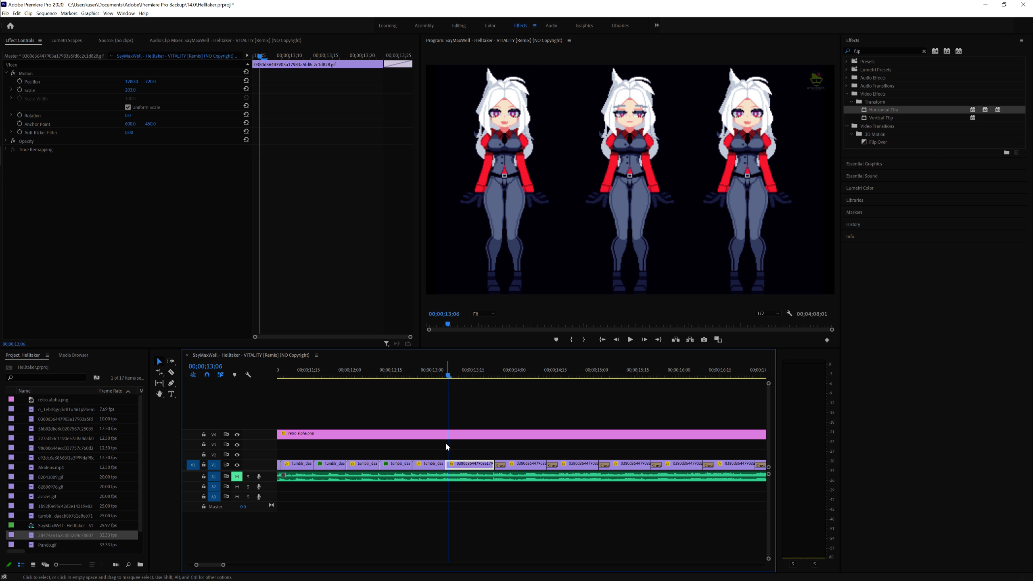
# Advance frame by frame through the selected sprite clip into the crossfade at 00;00;13;24.
pyautogui.press('Right')
pyautogui.press('Right')
pyautogui.press('Right')
pyautogui.press('Right')
pyautogui.press('Right')
pyautogui.press('Right')
pyautogui.press('Right')
pyautogui.press('Right')
pyautogui.press('Right')
pyautogui.press('Right')
pyautogui.press('Right')
pyautogui.press('Right')
pyautogui.press('Right')
pyautogui.press('Right')
pyautogui.press('Right')
pyautogui.press('Right')
pyautogui.press('Right')
pyautogui.press('Right')
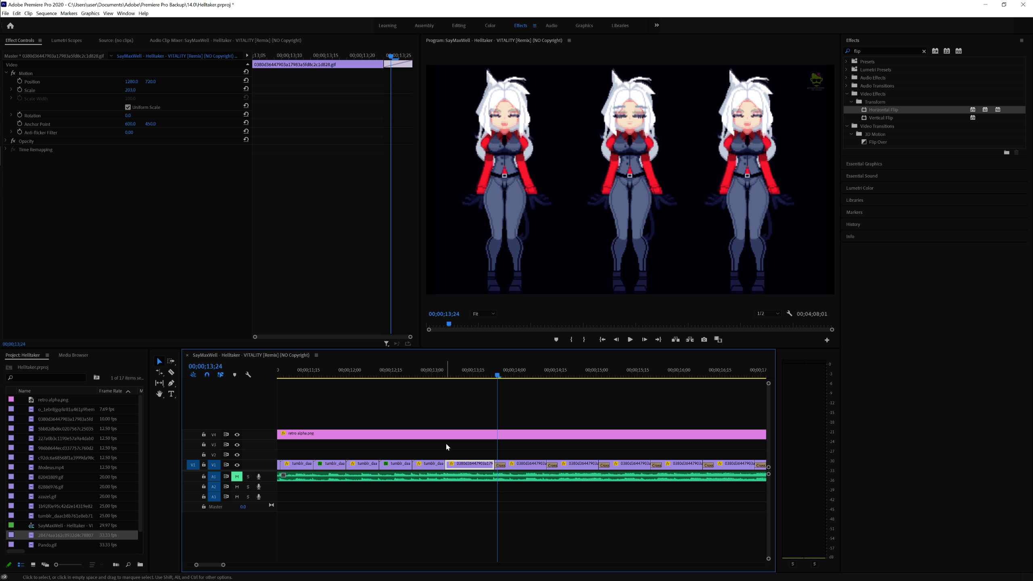
# Compare the frames around the end of the selected sprite clip, finishing at 00;00;13;20.
pyautogui.press('Right')
pyautogui.press('Right')
pyautogui.press('Right')
pyautogui.press('Right')
pyautogui.press('Right')
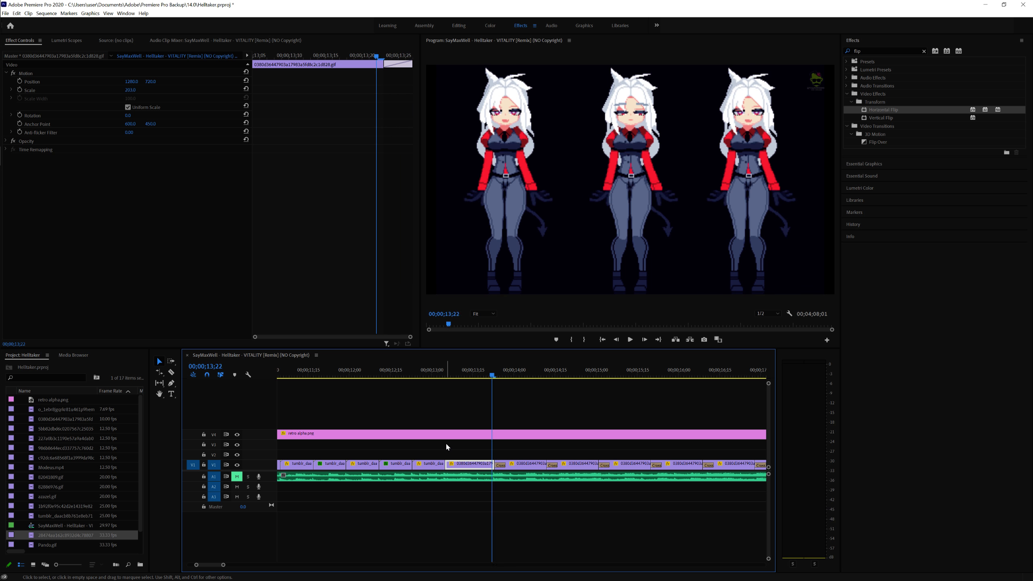
pyautogui.press('Left')
pyautogui.press('Left')
pyautogui.press('Left')
pyautogui.press('Left')
pyautogui.press('Left')
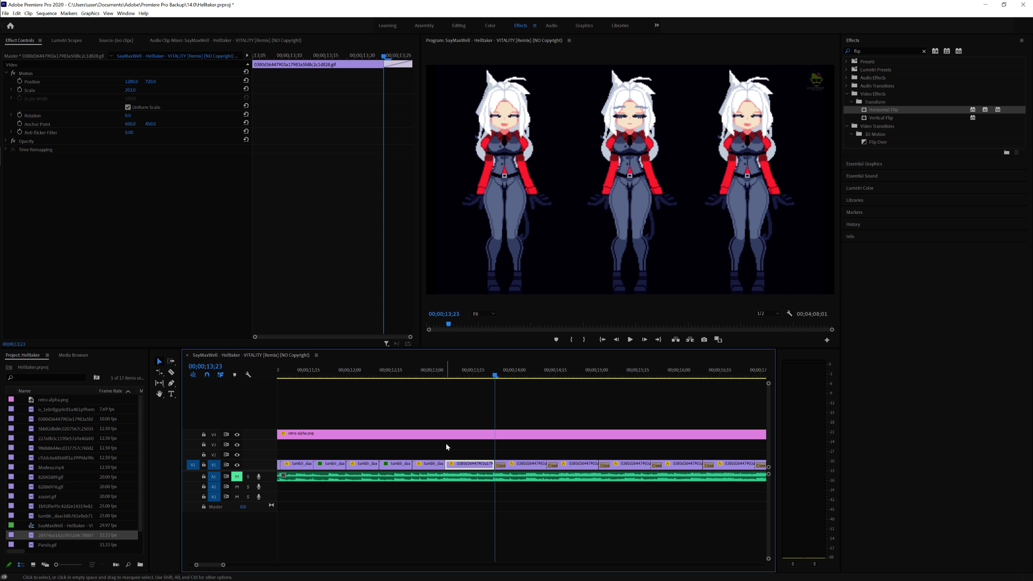
pyautogui.press('Left')
pyautogui.press('Left')
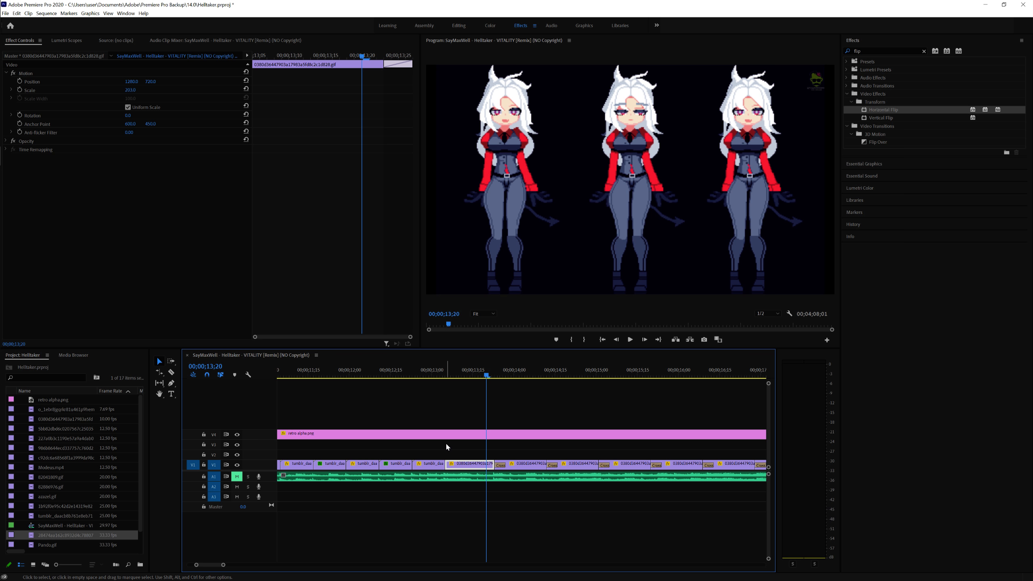
# Advance frame by frame across the crossfade and through the next sprite clip to 00;00;14;09.
pyautogui.press('Right')
pyautogui.press('Right')
pyautogui.press('Right')
pyautogui.press('Right')
pyautogui.press('Right')
pyautogui.press('Right')
pyautogui.press('Right')
pyautogui.press('Right')
pyautogui.press('Right')
pyautogui.press('Right')
pyautogui.press('Right')
pyautogui.press('Right')
pyautogui.press('Right')
pyautogui.press('Right')
pyautogui.press('Right')
pyautogui.press('Right')
pyautogui.press('Right')
pyautogui.press('Right')
pyautogui.press('Right')
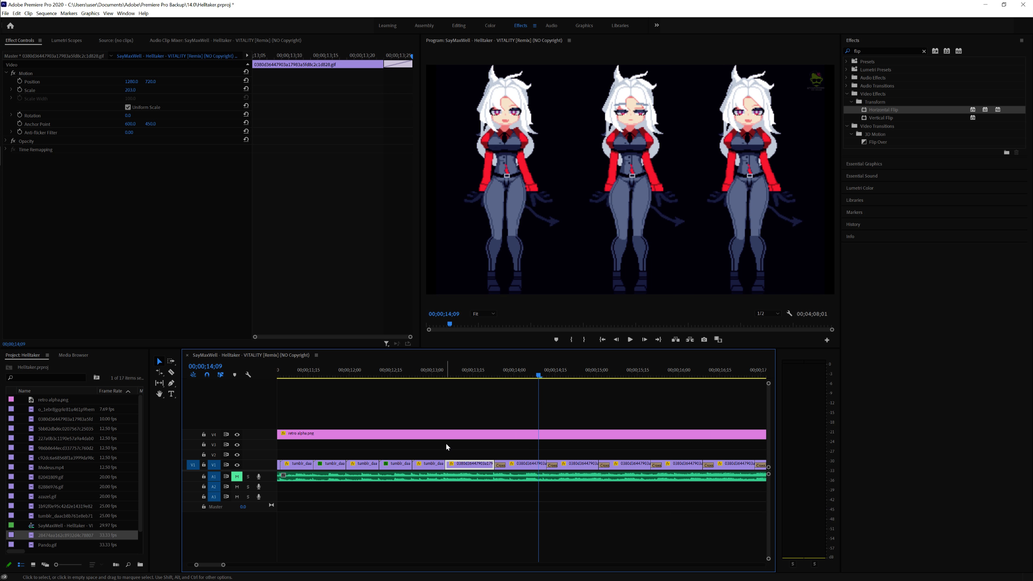
# Apply the default transition at the cut between the first and second crossfaded sprite clips.
pyautogui.click(499, 465)
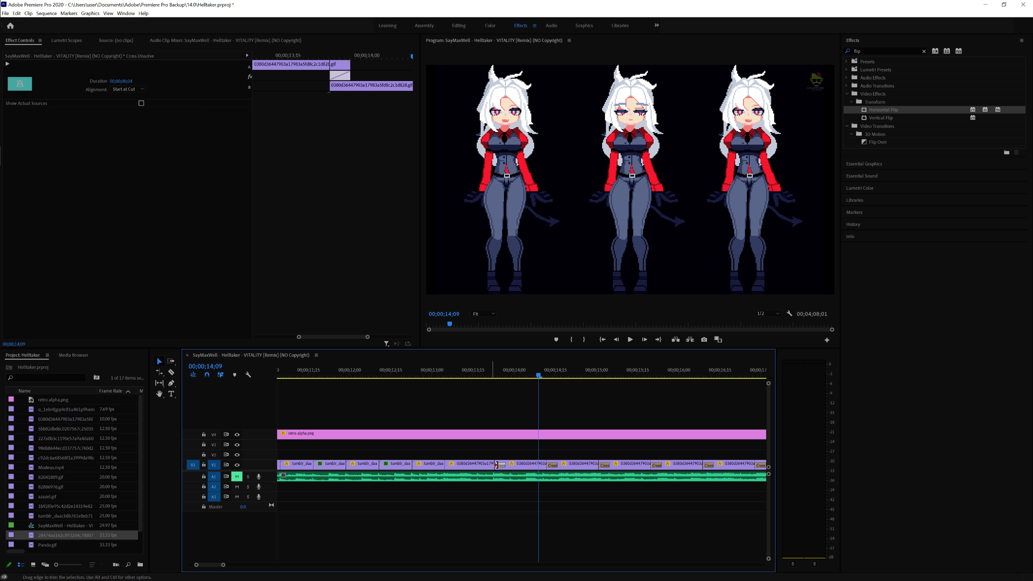
pyautogui.rightClick(497, 465)
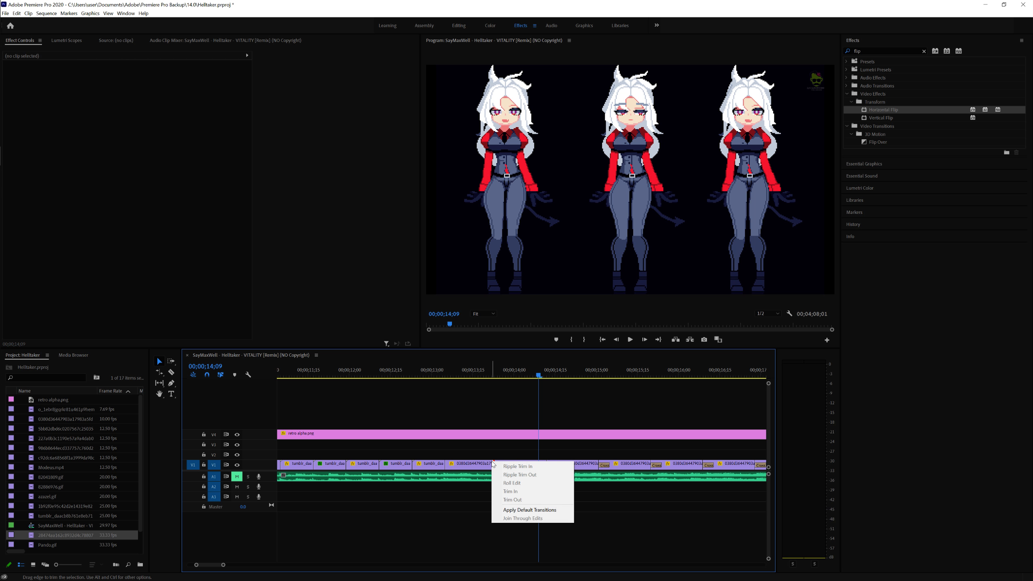
pyautogui.click(527, 510)
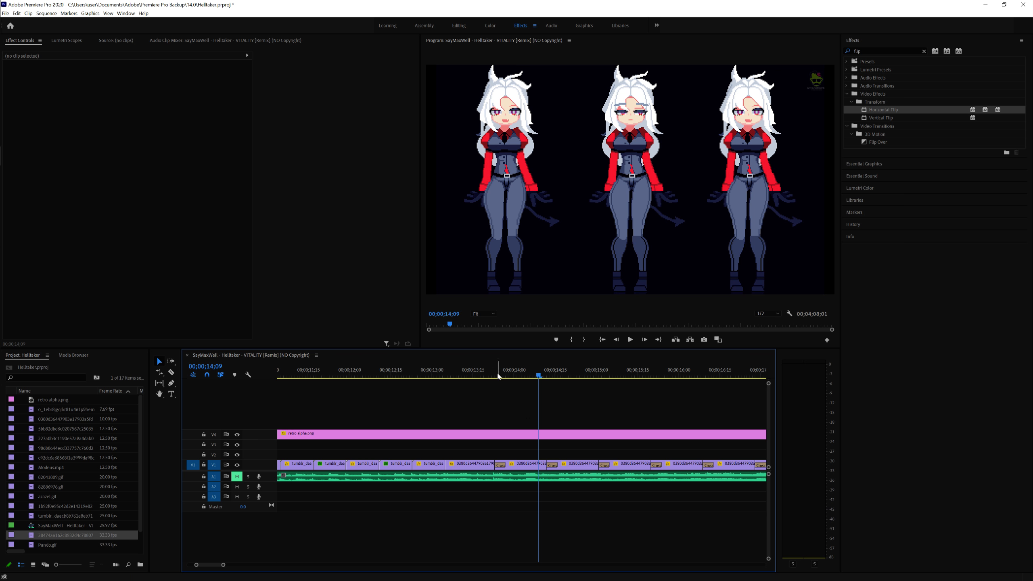
# Examine the first crossfade frame by frame from 00;00;13;24 to 00;00;14;00.
pyautogui.click(498, 375)
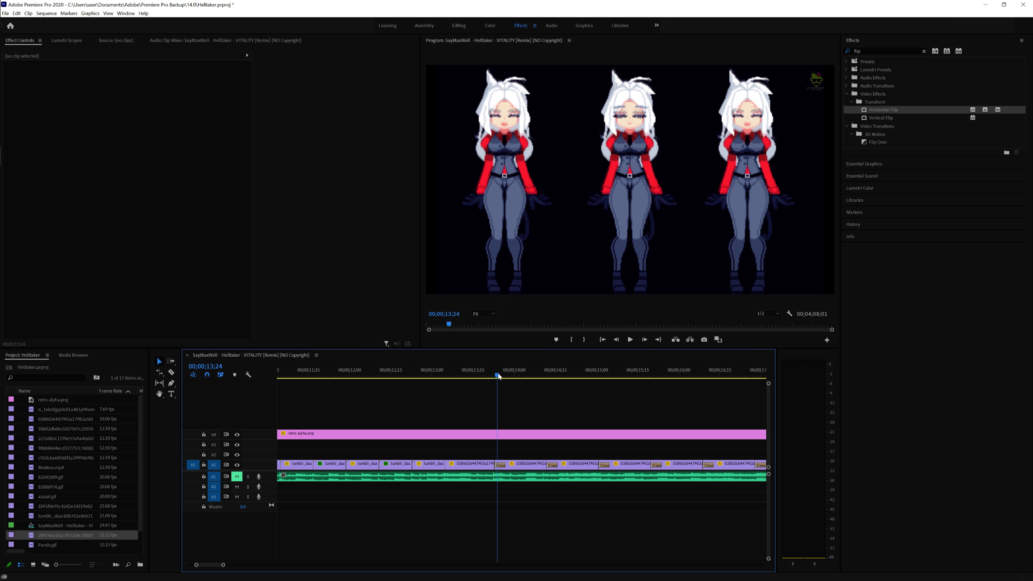
pyautogui.press('Right')
pyautogui.press('Right')
pyautogui.press('Right')
pyautogui.press('Right')
pyautogui.press('Right')
pyautogui.press('Right')
pyautogui.press('Right')
pyautogui.press('Right')
pyautogui.press('Right')
pyautogui.press('Right')
pyautogui.press('Right')
pyautogui.press('Right')
pyautogui.press('Right')
pyautogui.press('Right')
pyautogui.press('Right')
pyautogui.press('Right')
pyautogui.press('Right')
pyautogui.press('Right')
pyautogui.press('Right')
pyautogui.press('Right')
pyautogui.press('Right')
pyautogui.press('Right')
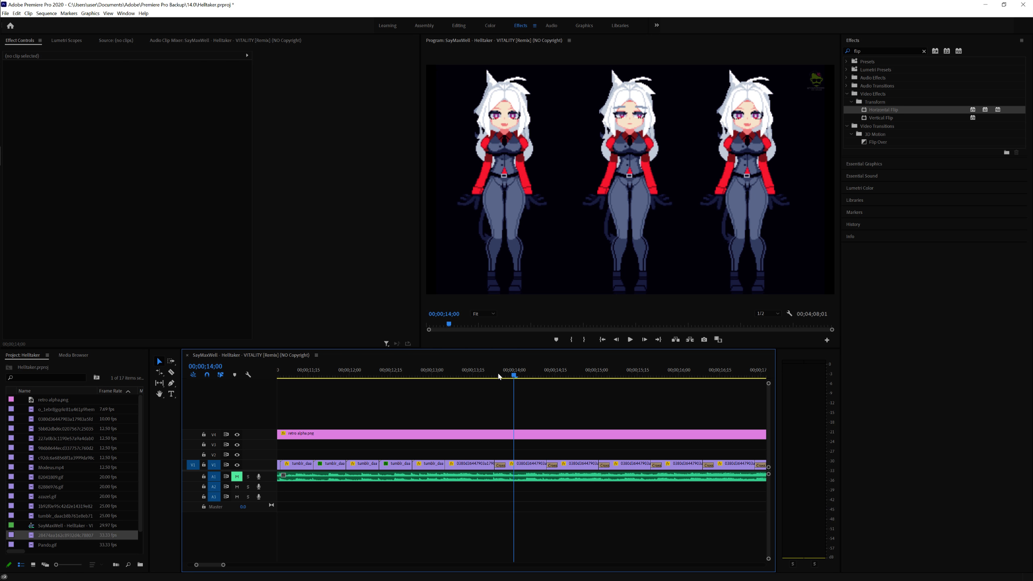
# Continue frame by frame through the following crossfaded sprite clips to 00;00;15;03.
pyautogui.press('Right')
pyautogui.press('Right')
pyautogui.press('Right')
pyautogui.press('Right')
pyautogui.press('Right')
pyautogui.press('Right')
pyautogui.press('Right')
pyautogui.press('Right')
pyautogui.press('Right')
pyautogui.press('Right')
pyautogui.press('Right')
pyautogui.press('Right')
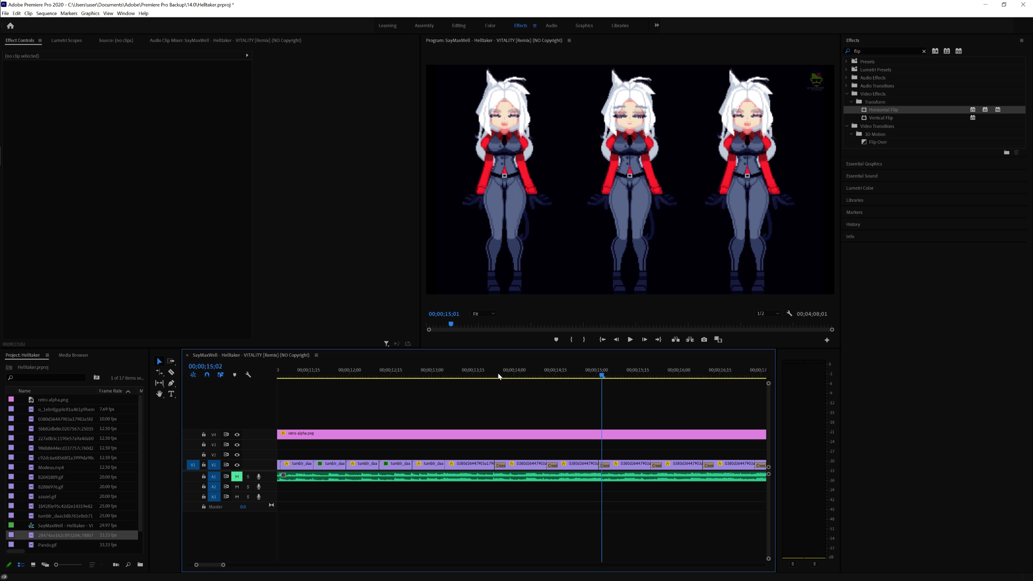
# Play the remaining crossfaded sprite clips from 00;00;15;15 past the last clip's end to 00;00;18;19.
pyautogui.scroll(-4, 686, 407)
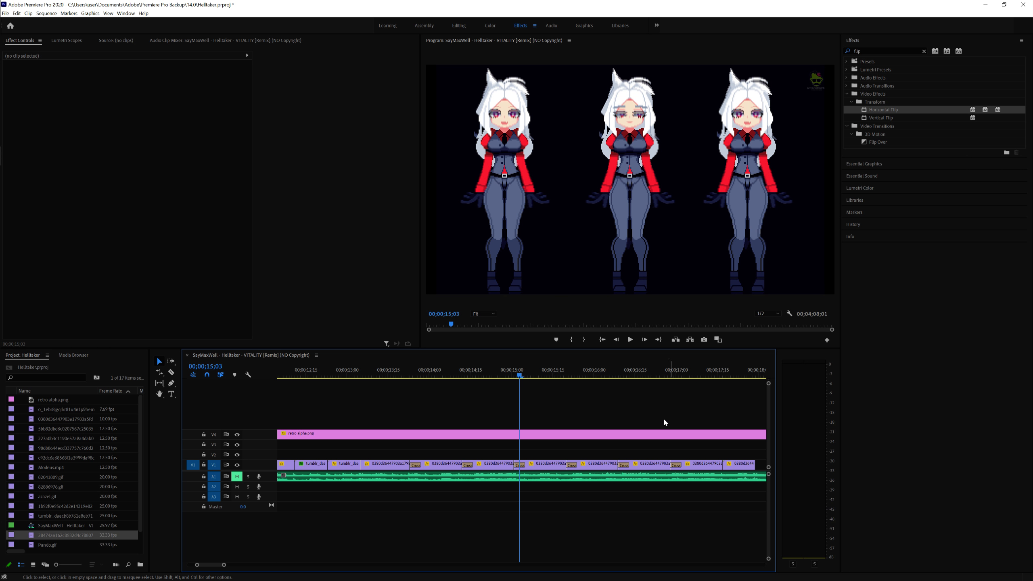
pyautogui.scroll(-1, 556, 410)
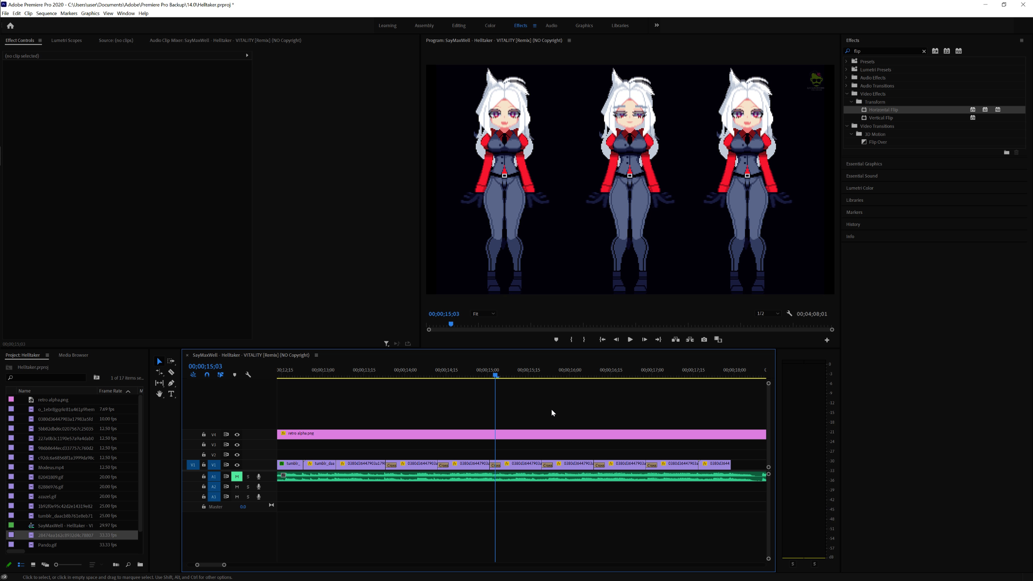
pyautogui.scroll(-2, 549, 415)
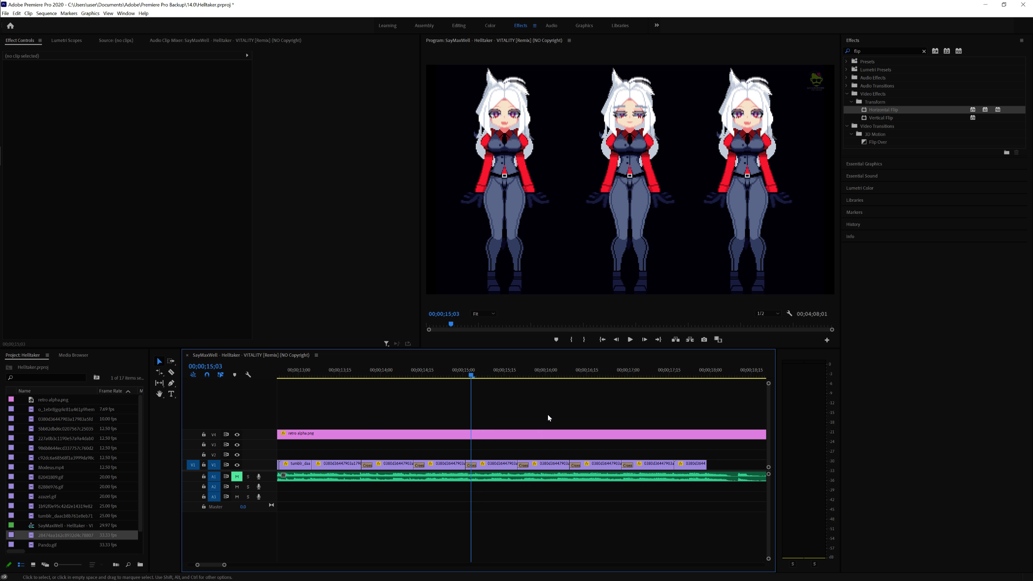
pyautogui.click(479, 372)
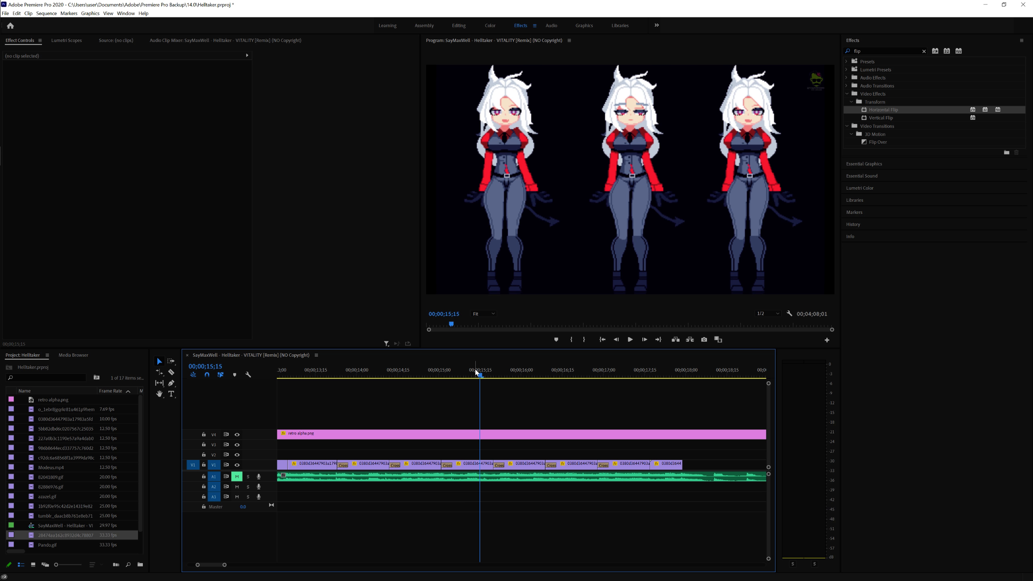
pyautogui.press('space')
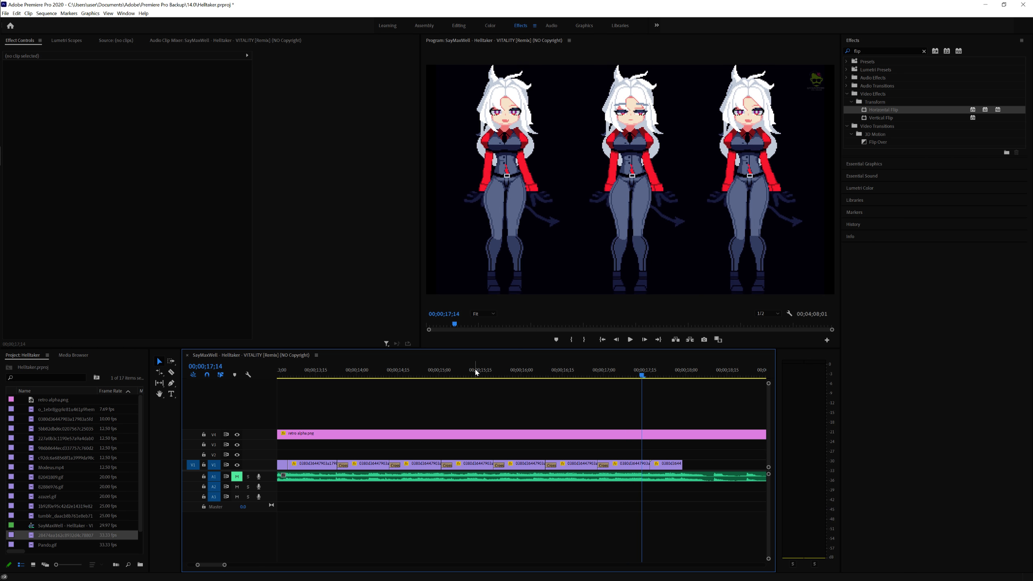
pyautogui.scroll(-5, 580, 388)
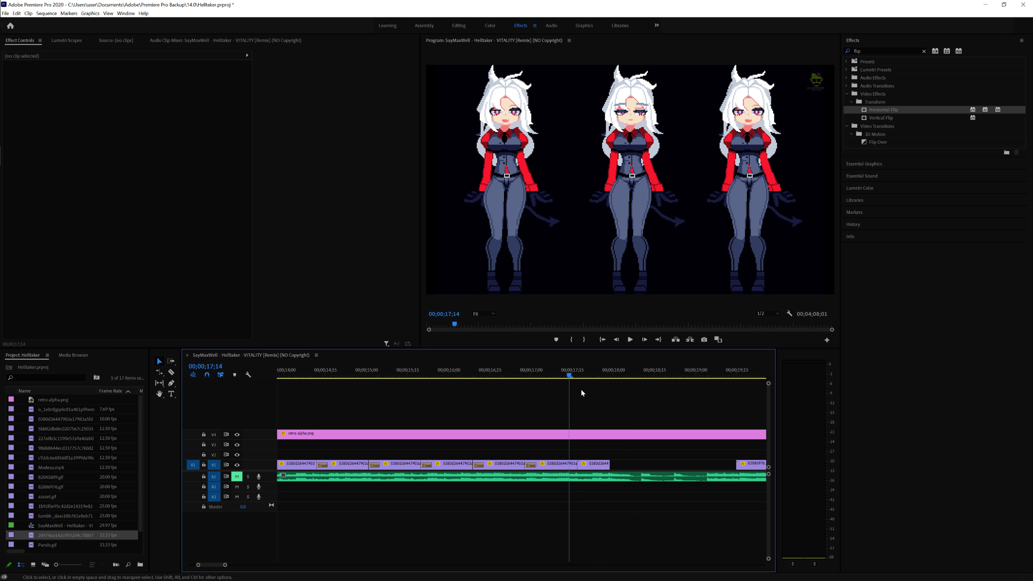
pyautogui.press('space')
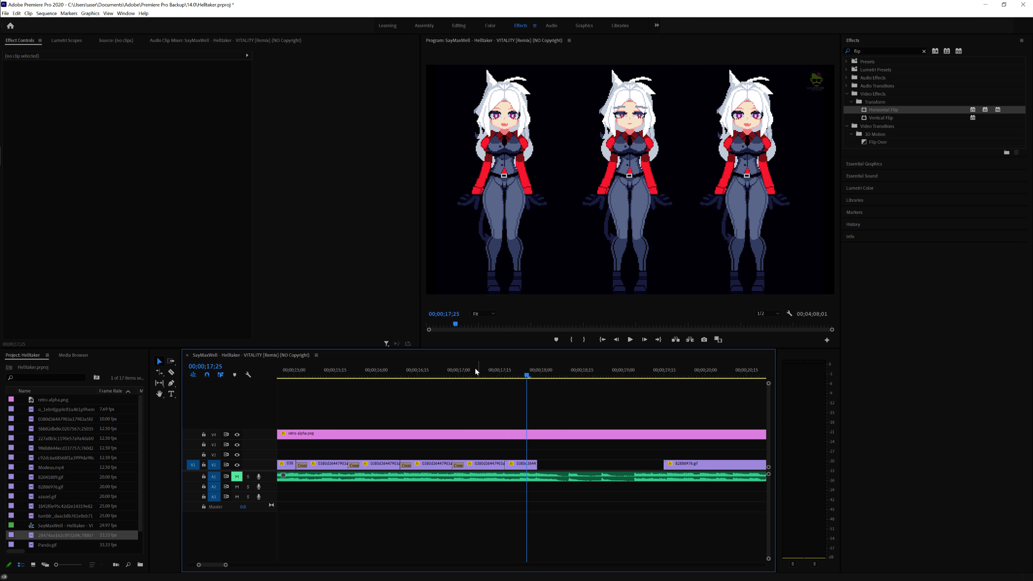
pyautogui.click(445, 370)
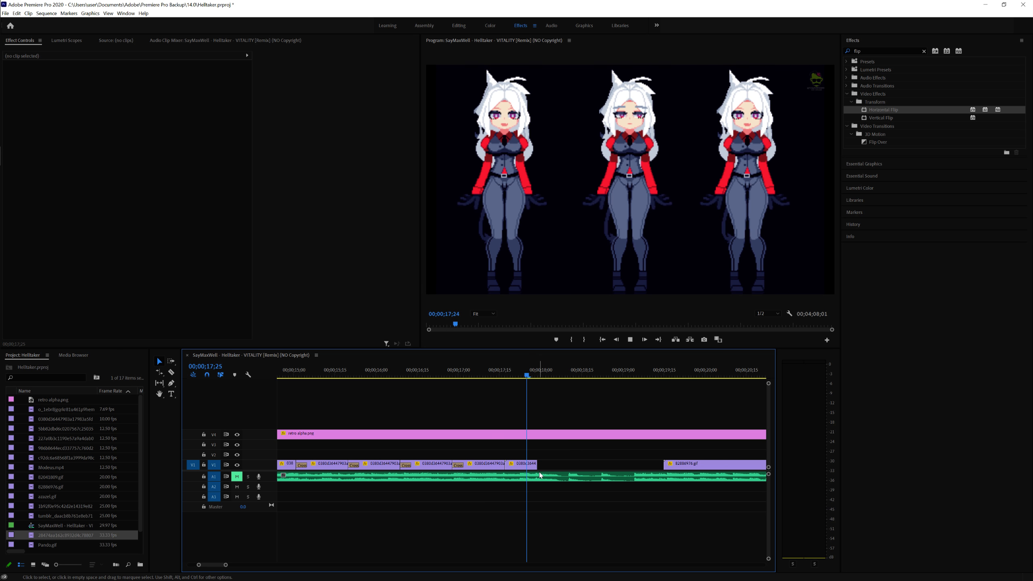
pyautogui.press('space')
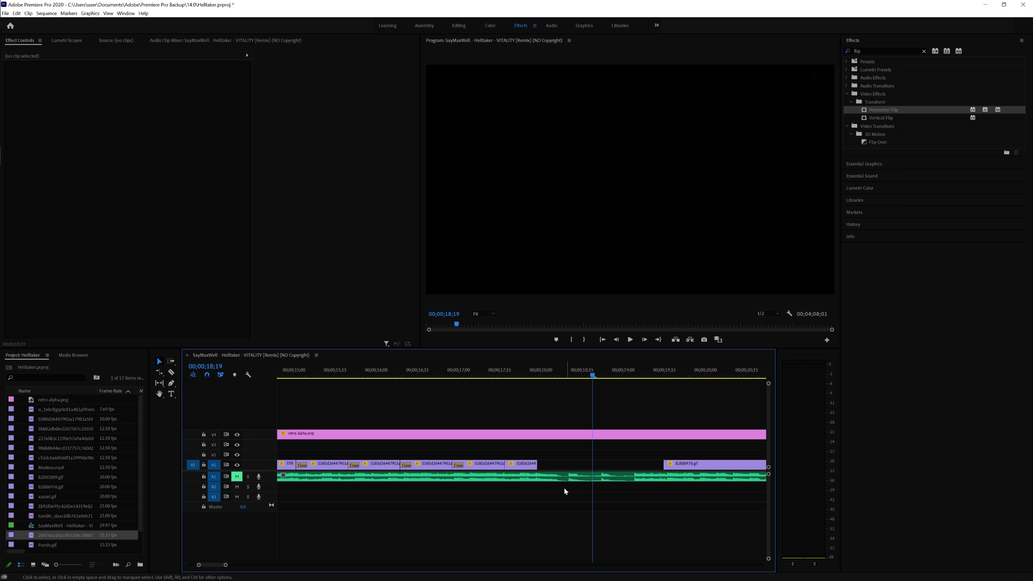
# Play the three-character GIF clip from 00;00;19;15 to 00;00;20;02 and select it.
pyautogui.scroll(-4, 629, 462)
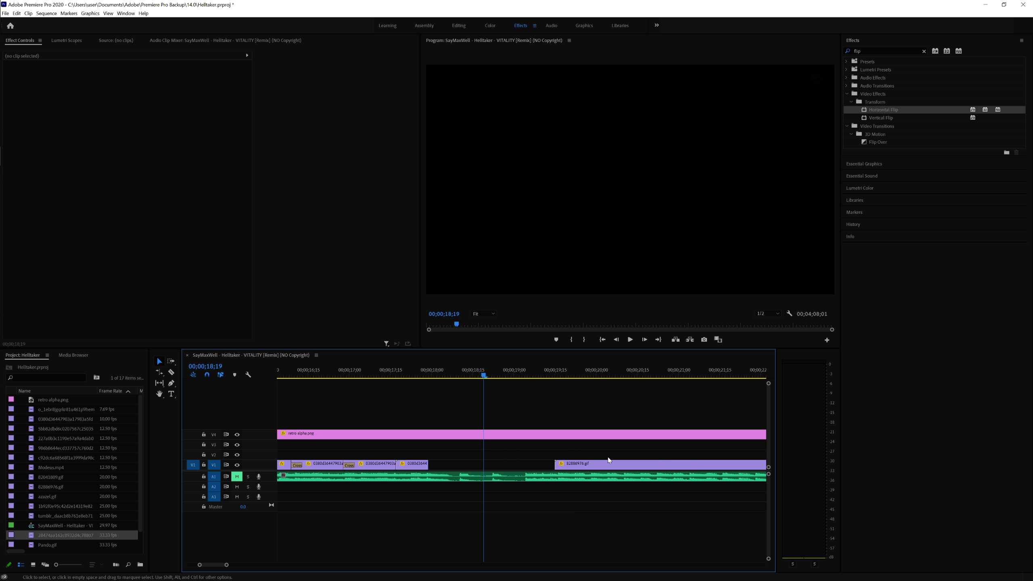
pyautogui.click(556, 372)
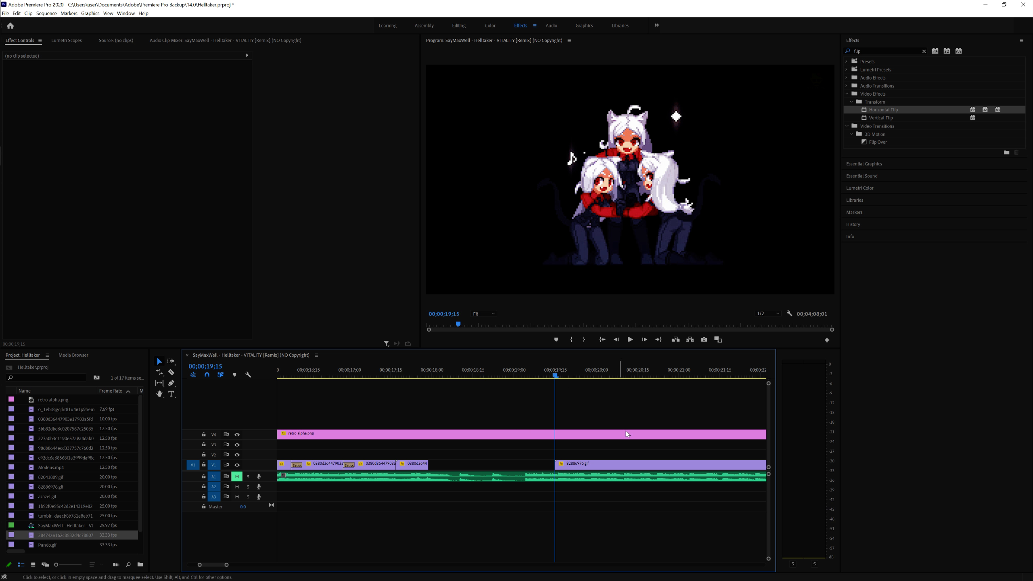
pyautogui.press('space')
pyautogui.click(624, 464)
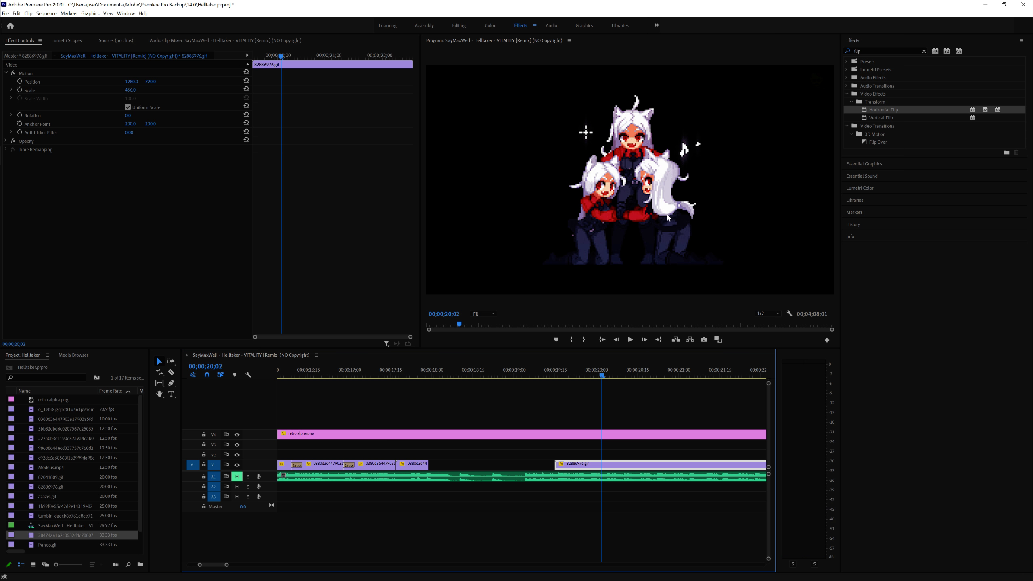
# Try enlarging the selected three-character clip to a scale of 496 and undo the change.
pyautogui.scroll(-2, 569, 416)
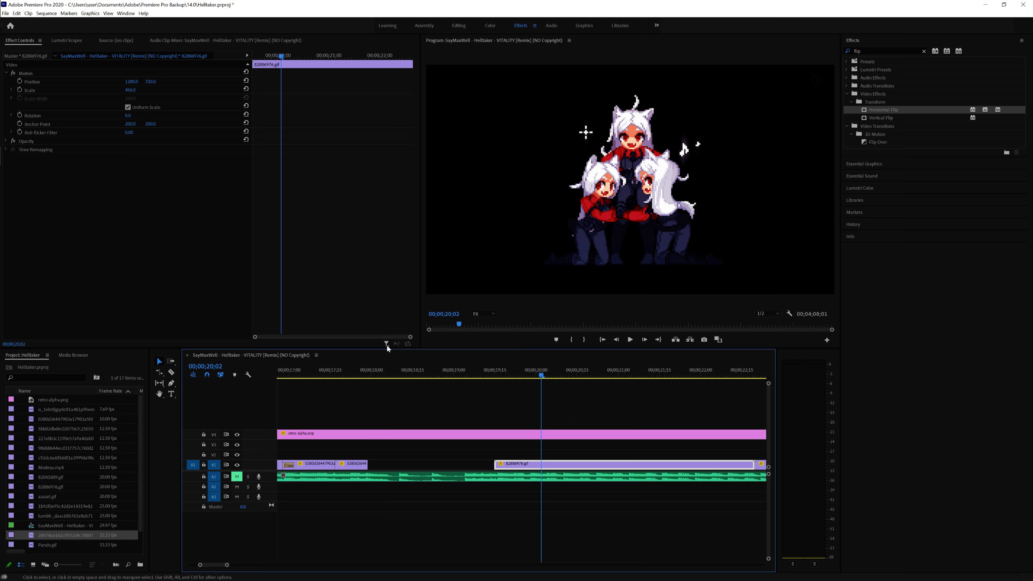
pyautogui.moveTo(140, 94)
pyautogui.mouseDown()
pyautogui.moveTo(108, 94)
pyautogui.moveTo(156, 94)
pyautogui.mouseUp()
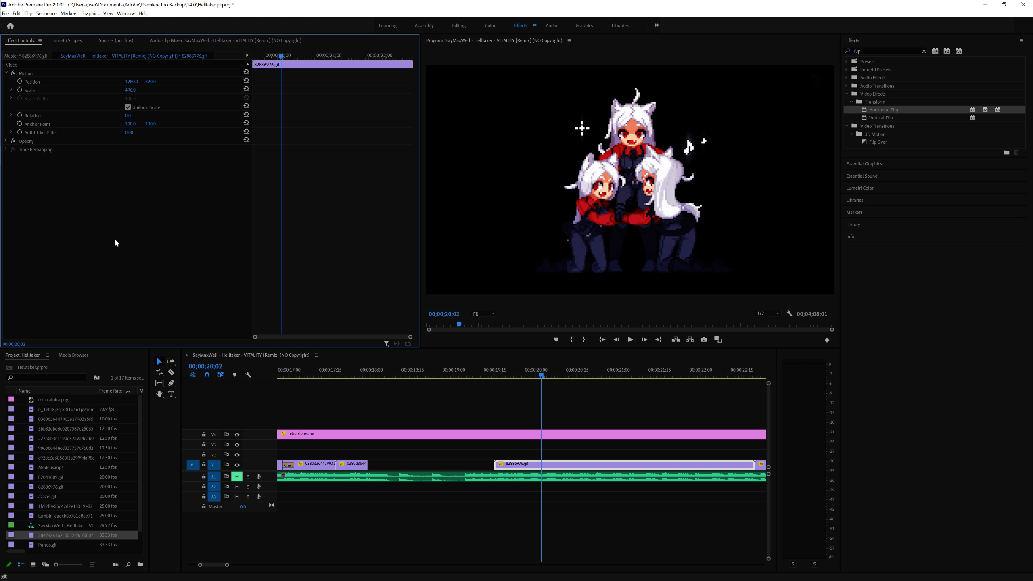
pyautogui.hotkey('ctrl', 'z')
# Scrub through the opening of the three-character clip from 00;00;19;14 to 00;00;20;04.
pyautogui.scroll(-2, 522, 407)
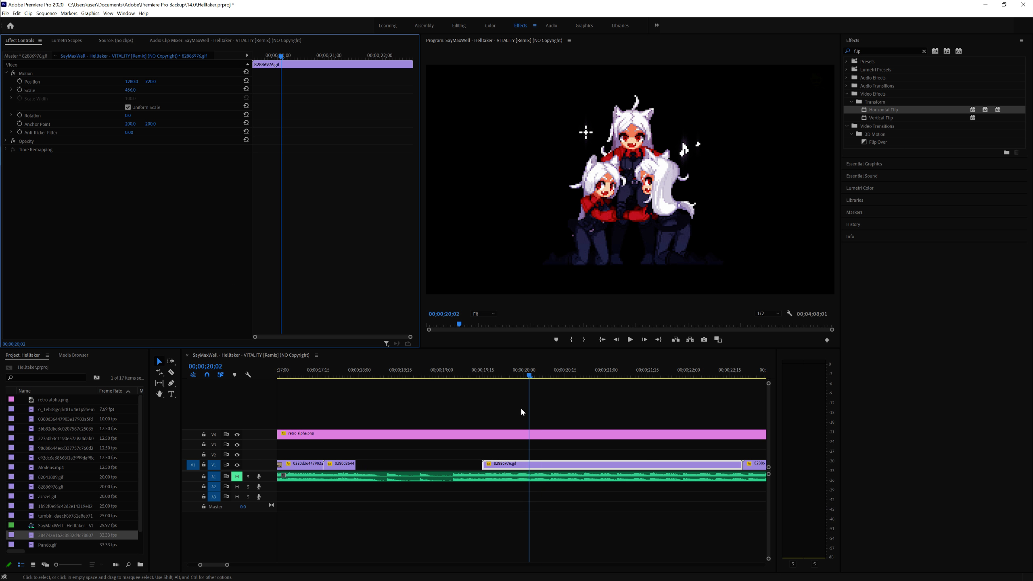
pyautogui.click(450, 376)
pyautogui.click(431, 376)
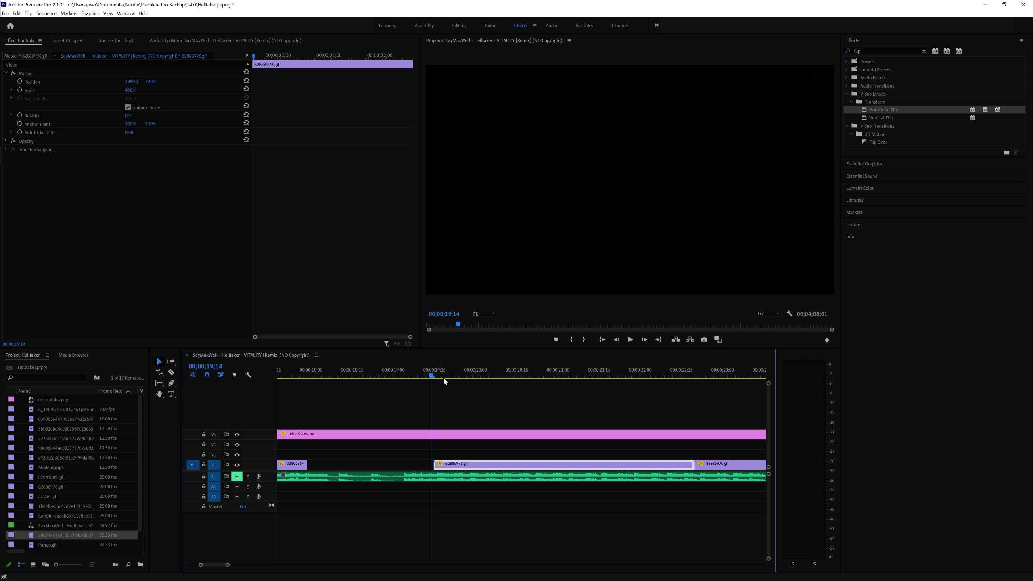
pyautogui.moveTo(444, 381); pyautogui.dragTo(454, 376)
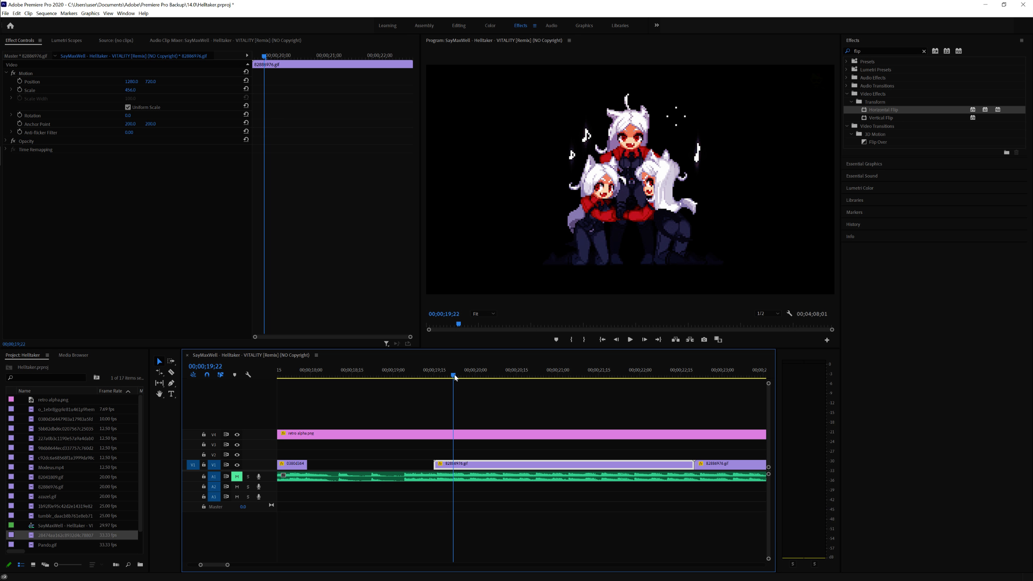
pyautogui.click(489, 378)
# Scrub close to the three-character clip's end and advance frame by frame to the cut at 00;00;22;20.
pyautogui.scroll(-2, 568, 391)
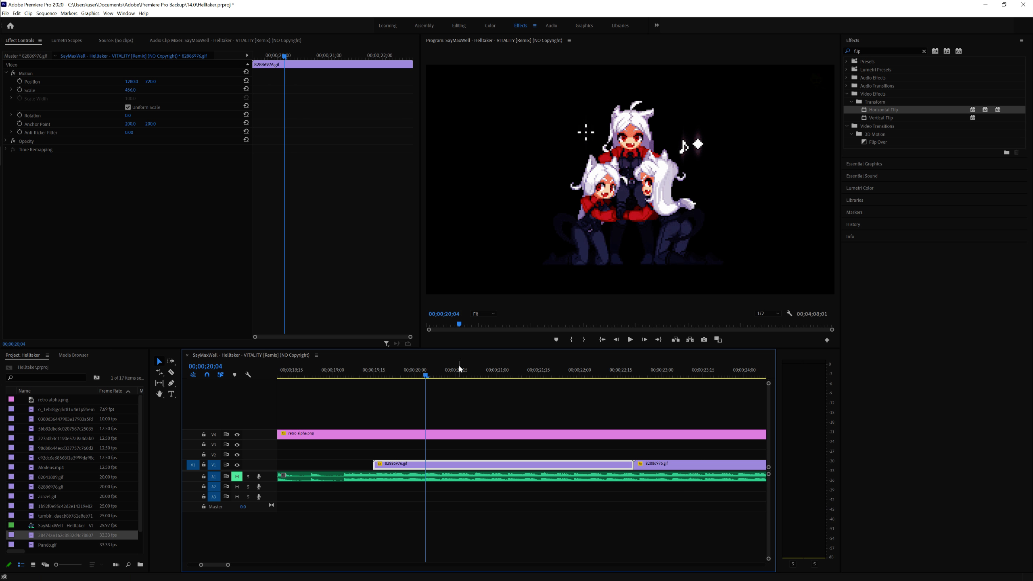
pyautogui.moveTo(425, 375); pyautogui.dragTo(578, 378)
pyautogui.press('Right')
pyautogui.press('Right')
pyautogui.press('Right')
pyautogui.press('Right')
pyautogui.press('Right')
pyautogui.press('Right')
pyautogui.press('Right')
pyautogui.press('Right')
pyautogui.press('Right')
pyautogui.press('Right')
pyautogui.press('Right')
pyautogui.press('Right')
pyautogui.press('Right')
pyautogui.press('Right')
pyautogui.press('Right')
pyautogui.press('Right')
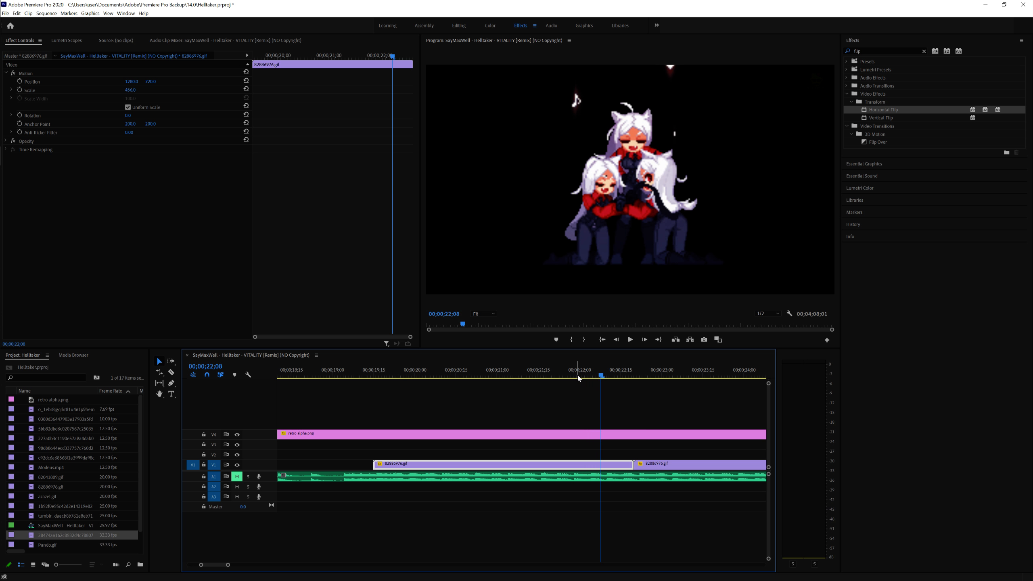
pyautogui.press('Right')
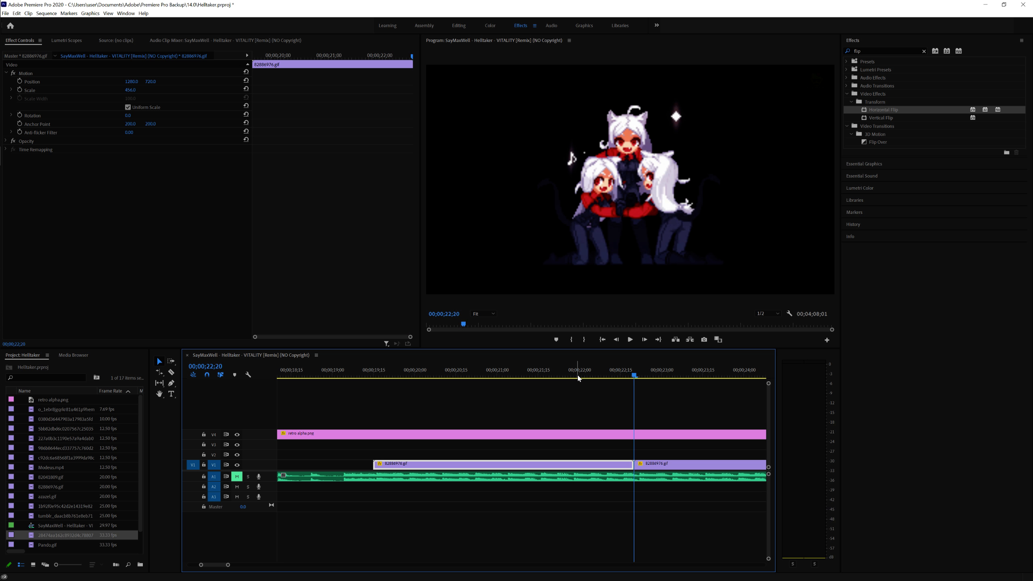
# Compare the last frame of the three-character clip at 00;00;22;19 with the next clip's first frame.
pyautogui.press('Left')
pyautogui.press('Left')
pyautogui.press('Right')
pyautogui.press('Right')
pyautogui.press('Left')
pyautogui.press('Right')
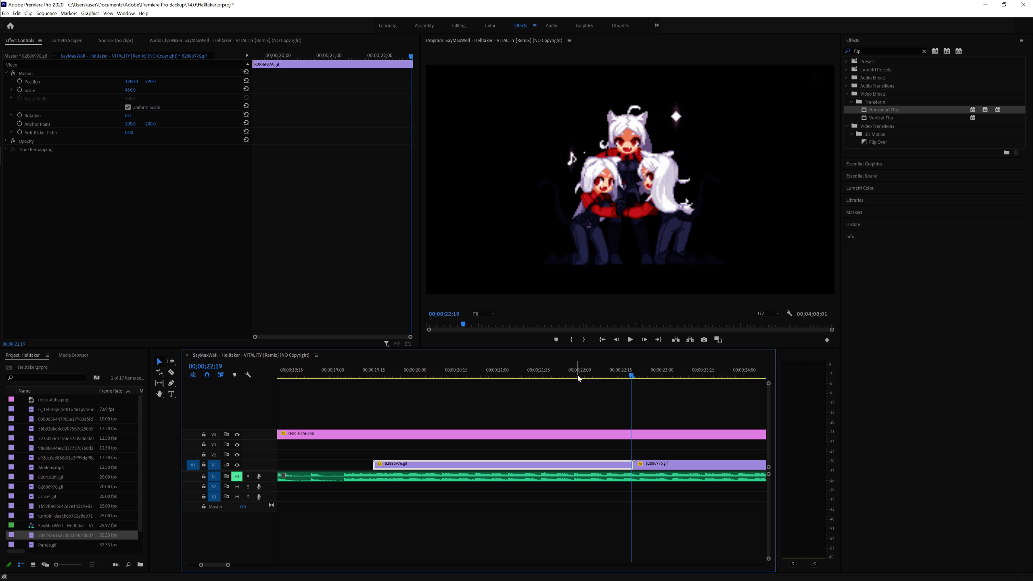
pyautogui.press('Left')
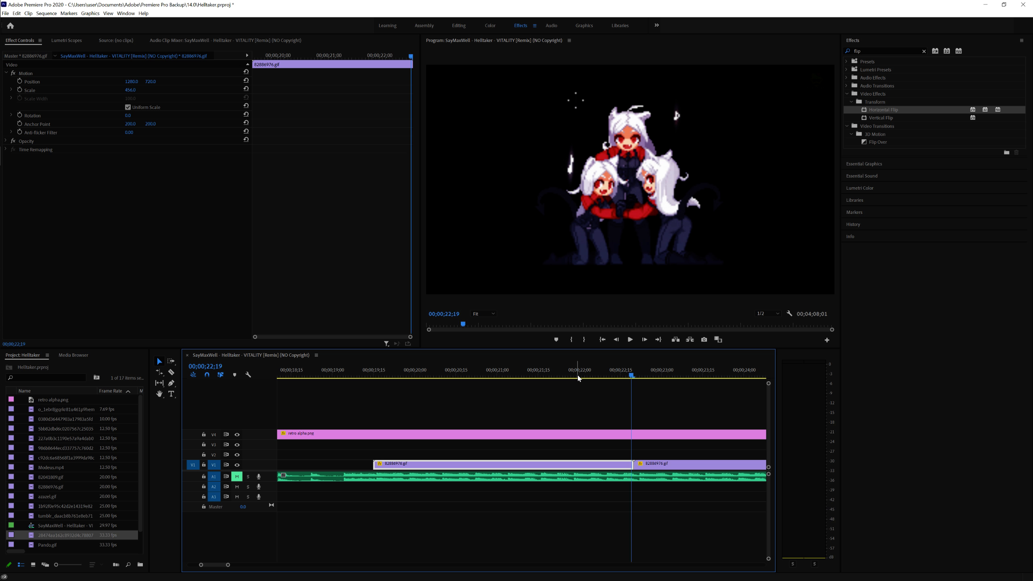
# Move the second three-character clip up to track V3, starting near 00;00;23;00, and check the frame at 00;00;22;20.
pyautogui.moveTo(669, 467); pyautogui.dragTo(682, 442)
pyautogui.press('Right')
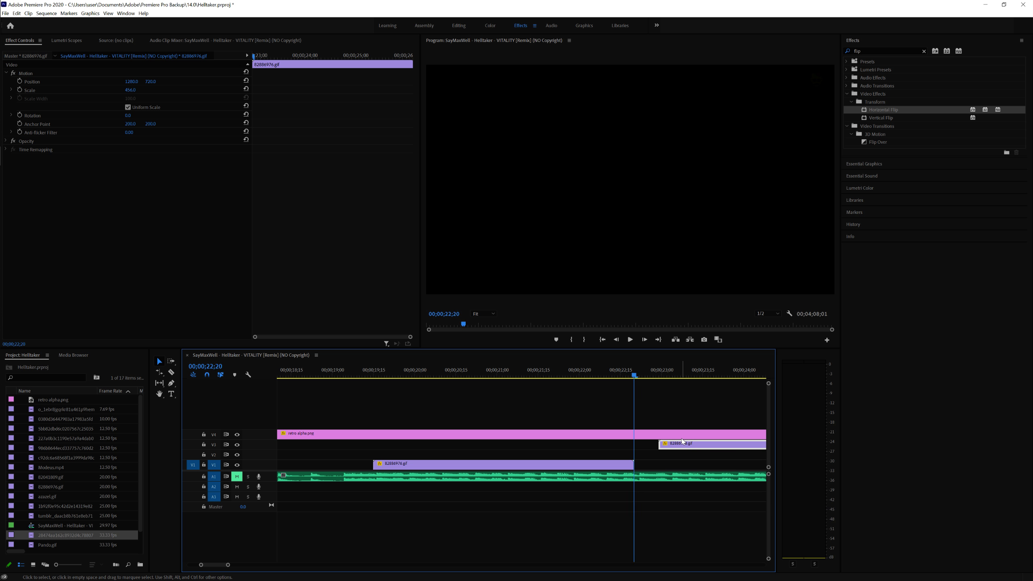
# Alternate between 00;00;22;19 and 00;00;22;20 to compare the first three-character clip's last frame with the gap after it.
pyautogui.press('Left')
pyautogui.press('Right')
pyautogui.press('Left')
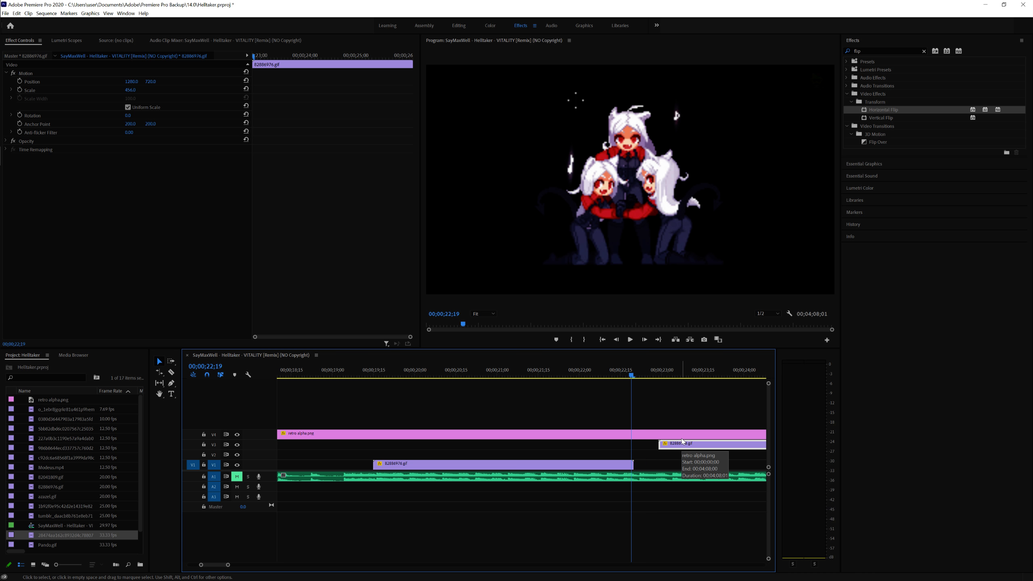
pyautogui.press('Right')
pyautogui.press('Left')
pyautogui.press('Right')
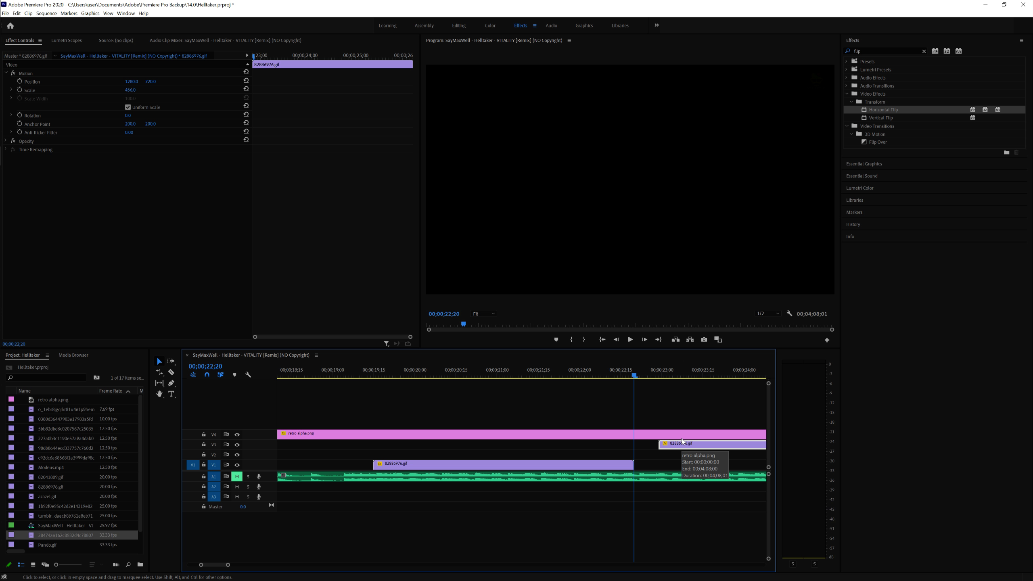
pyautogui.press('Left')
pyautogui.press('Right')
pyautogui.press('Left')
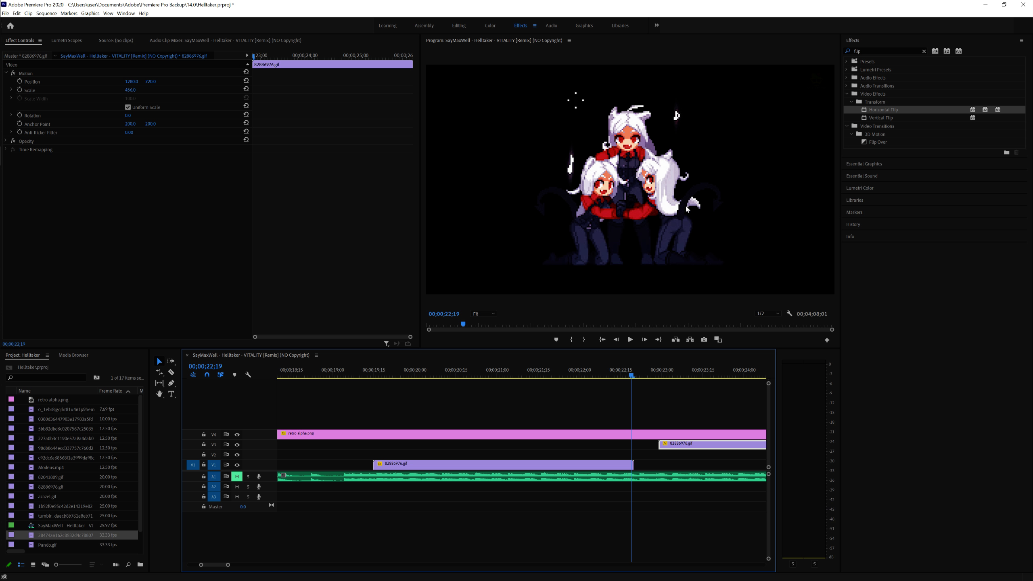
# Try moving the second three-character clip to track V1 at 00;00;22;19, overwriting the first clip's last frame.
pyautogui.moveTo(690, 445); pyautogui.dragTo(673, 468)
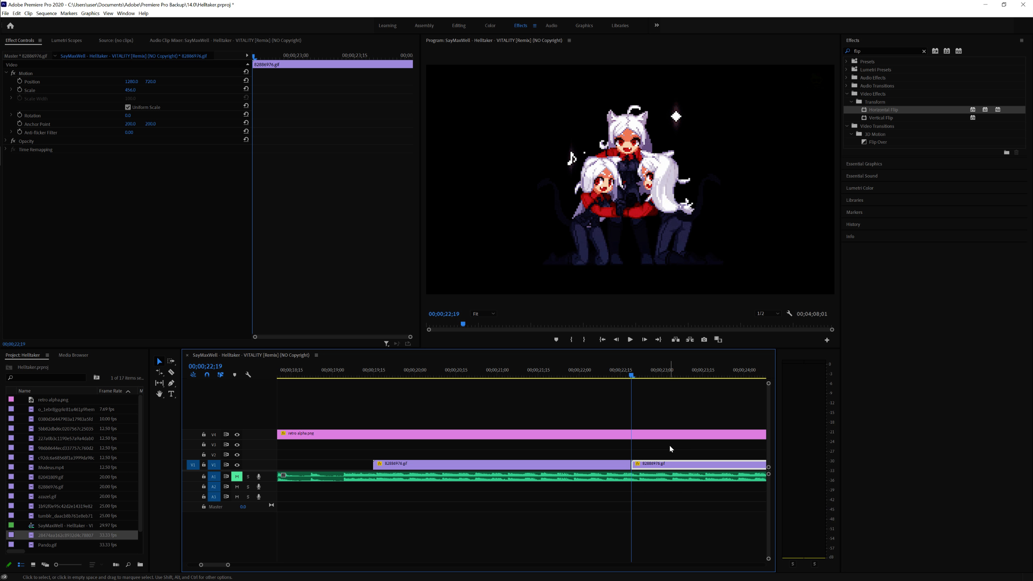
pyautogui.press('Right')
pyautogui.press('Left')
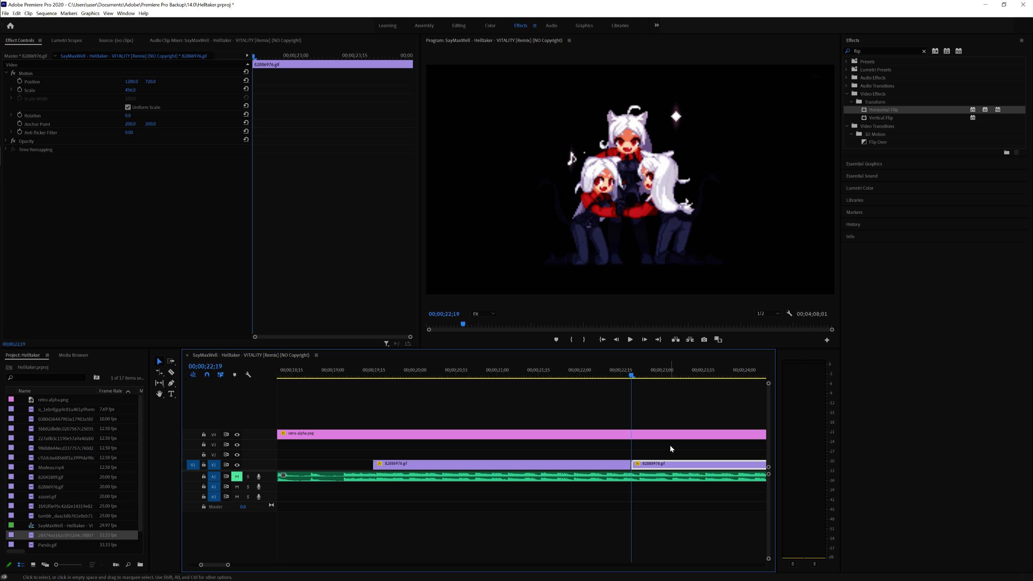
# Undo the second three-character clip's moves to restore it on track V1, and place the playhead at 00;00;22;12.
pyautogui.scroll(-3, 683, 441)
pyautogui.hotkey('ctrl', 'z')
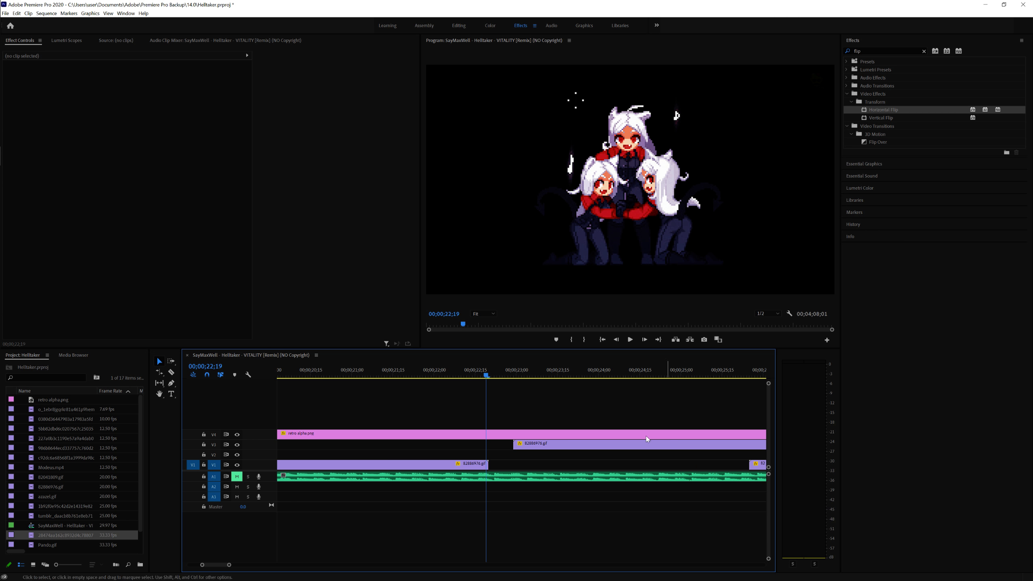
pyautogui.click(468, 371)
pyautogui.hotkey('ctrl', 'shift', 'z')
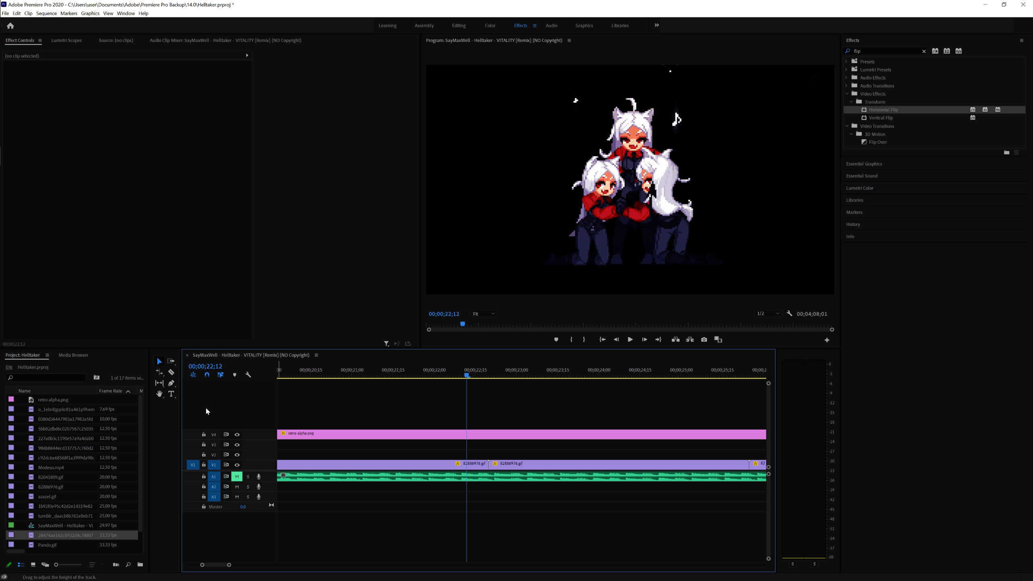
# Turn off timeline snapping and advance the playhead to 00;00;22;13.
pyautogui.click(207, 374)
pyautogui.moveTo(530, 465)
pyautogui.mouseDown()
pyautogui.moveTo(513, 466)
pyautogui.moveTo(539, 466)
pyautogui.moveTo(539, 456)
pyautogui.moveTo(504, 457)
pyautogui.moveTo(549, 457)
pyautogui.moveTo(497, 457)
pyautogui.moveTo(552, 456)
pyautogui.moveTo(513, 456)
pyautogui.moveTo(537, 458)
pyautogui.moveTo(527, 460)
pyautogui.moveTo(533, 477)
pyautogui.mouseUp()
pyautogui.click(553, 447)
pyautogui.press('Right')
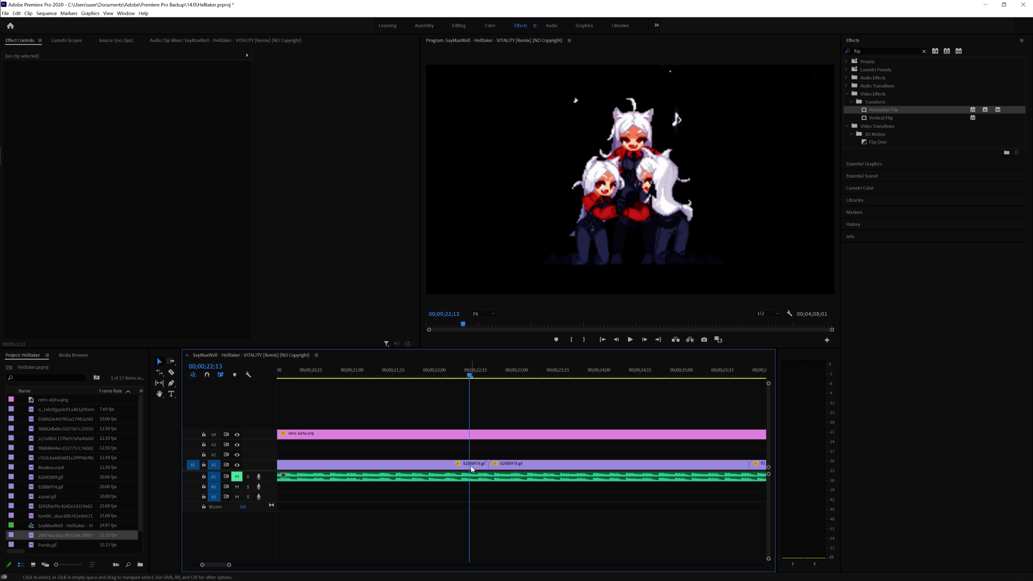
# Compare the three-character clip's frames at 00;00;22;13 and 00;00;22;14 before the cut.
pyautogui.press('=')
pyautogui.press('=')
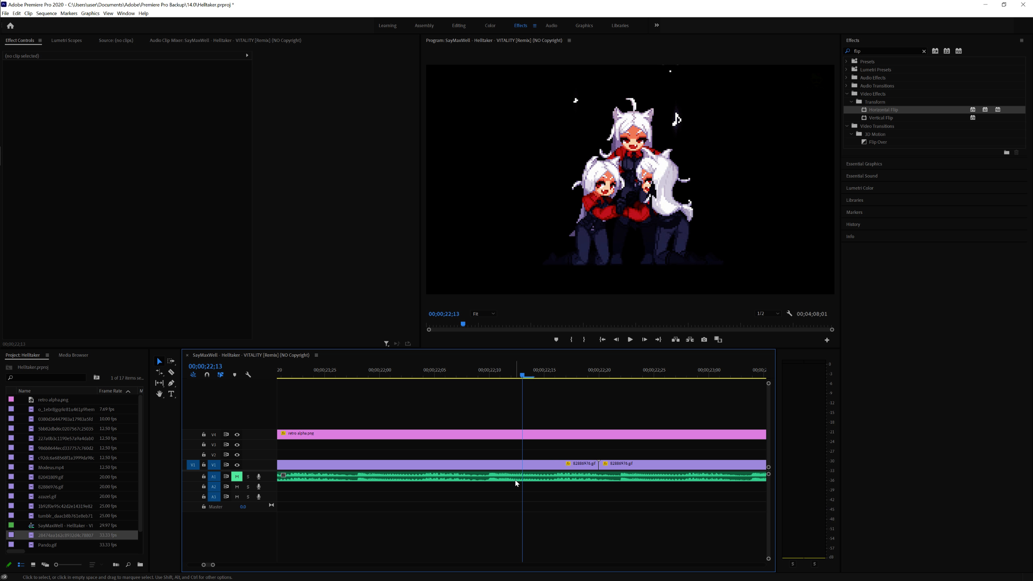
pyautogui.press('Right')
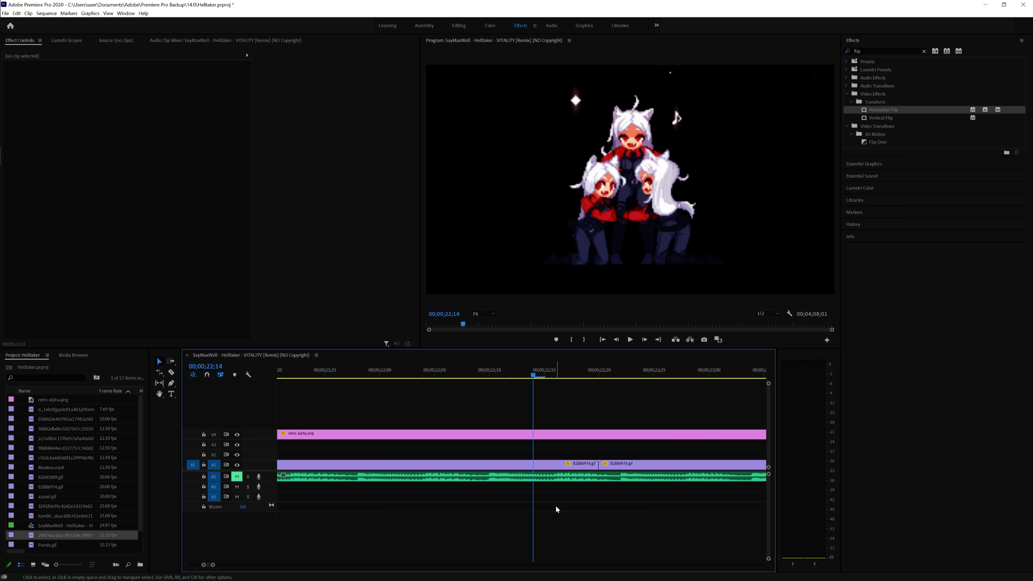
pyautogui.press('Left')
pyautogui.press('Right')
pyautogui.press('Left')
pyautogui.press('Right')
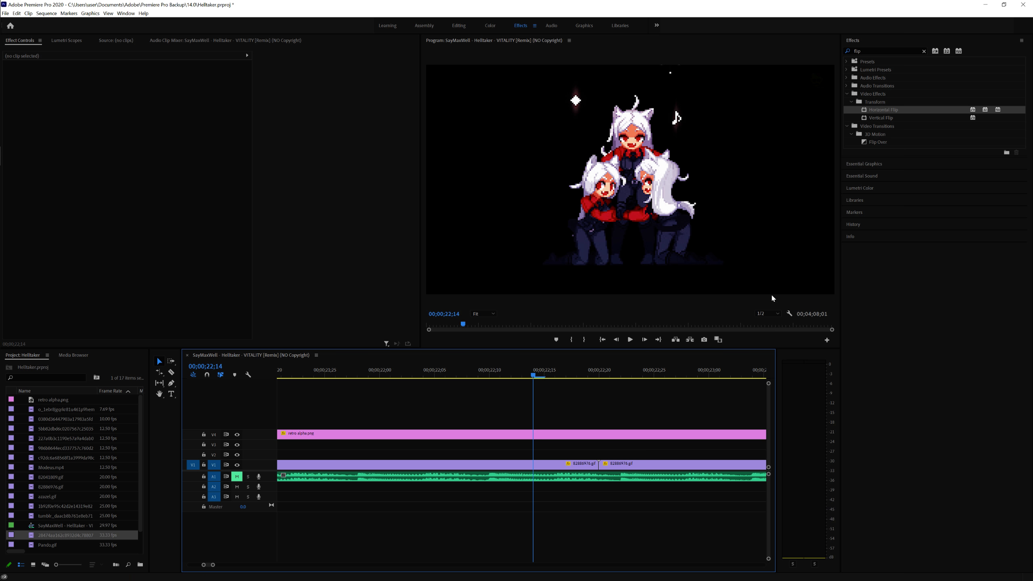
# Show audio time units in the Program Monitor, and turn them off again.
pyautogui.click(789, 314)
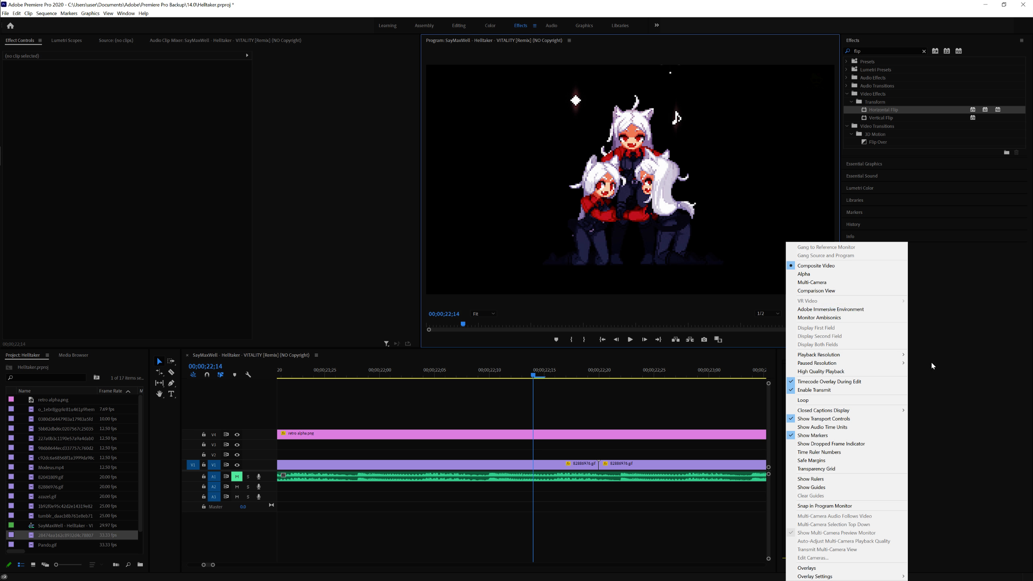
pyautogui.click(827, 430)
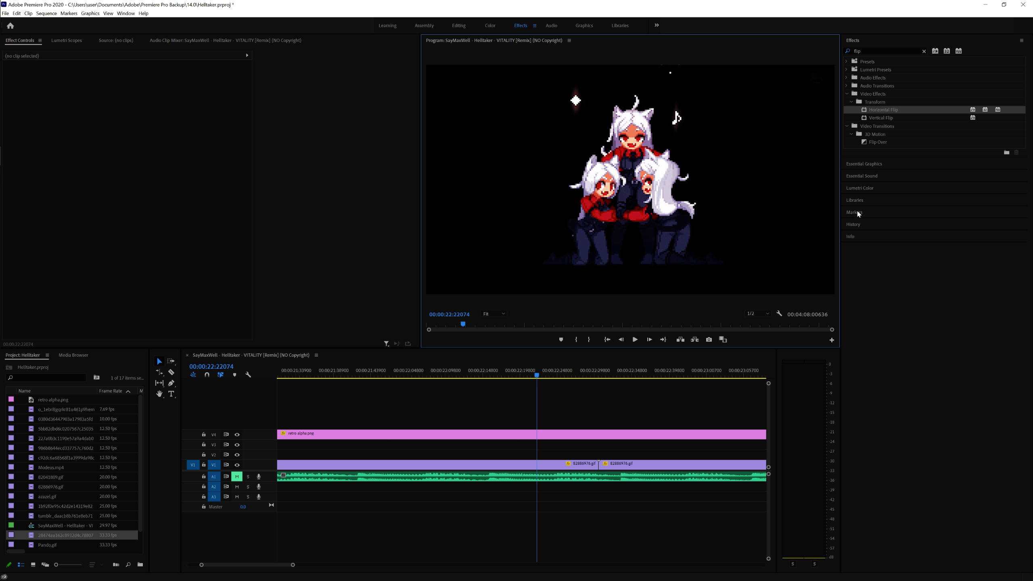
pyautogui.click(781, 313)
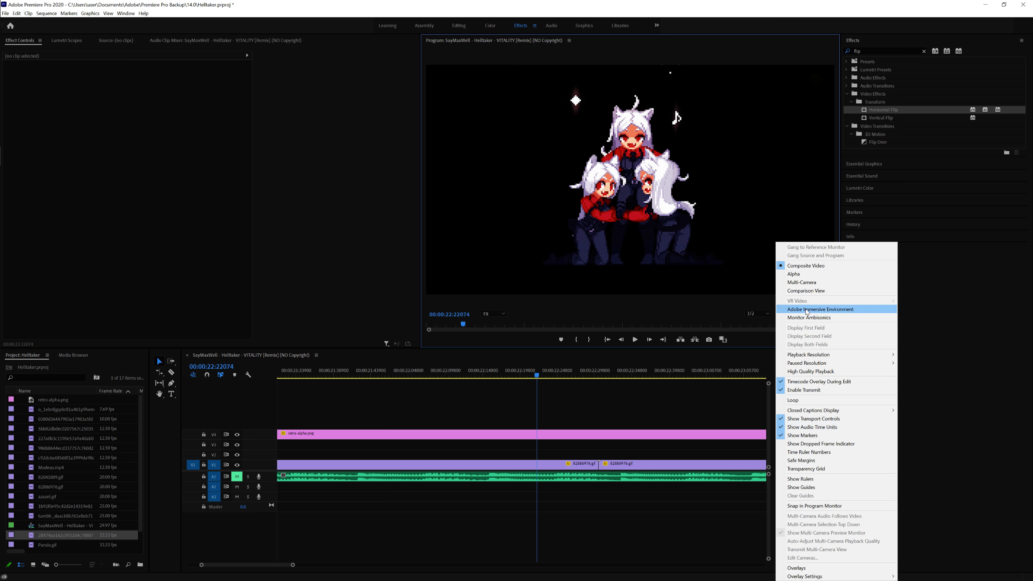
pyautogui.click(751, 417)
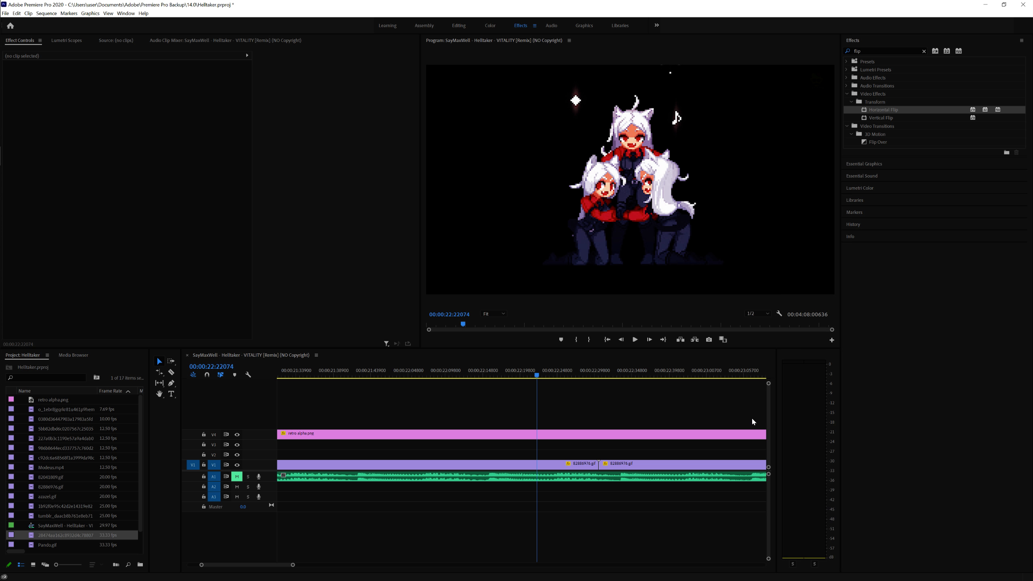
pyautogui.click(778, 314)
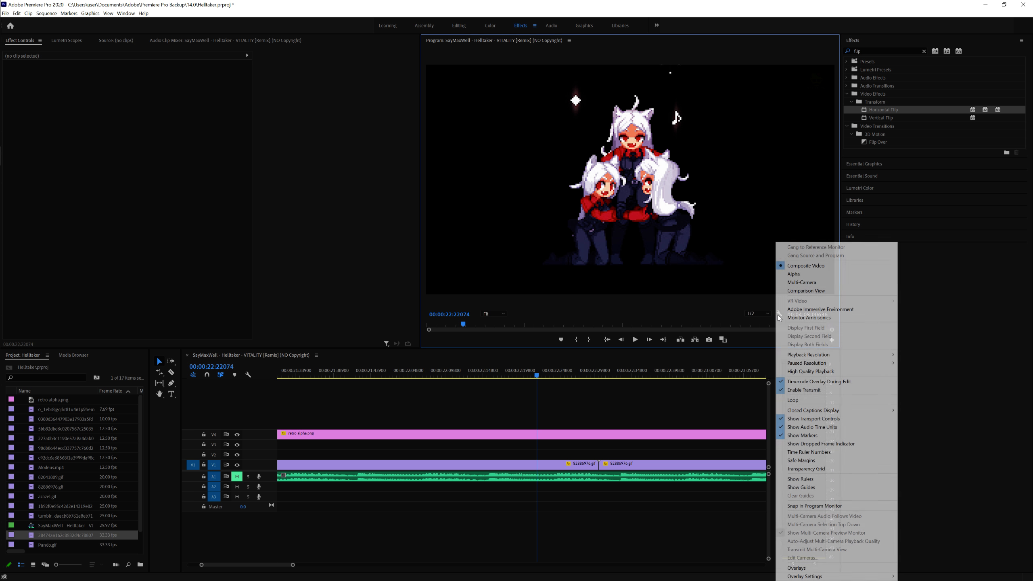
pyautogui.click(812, 427)
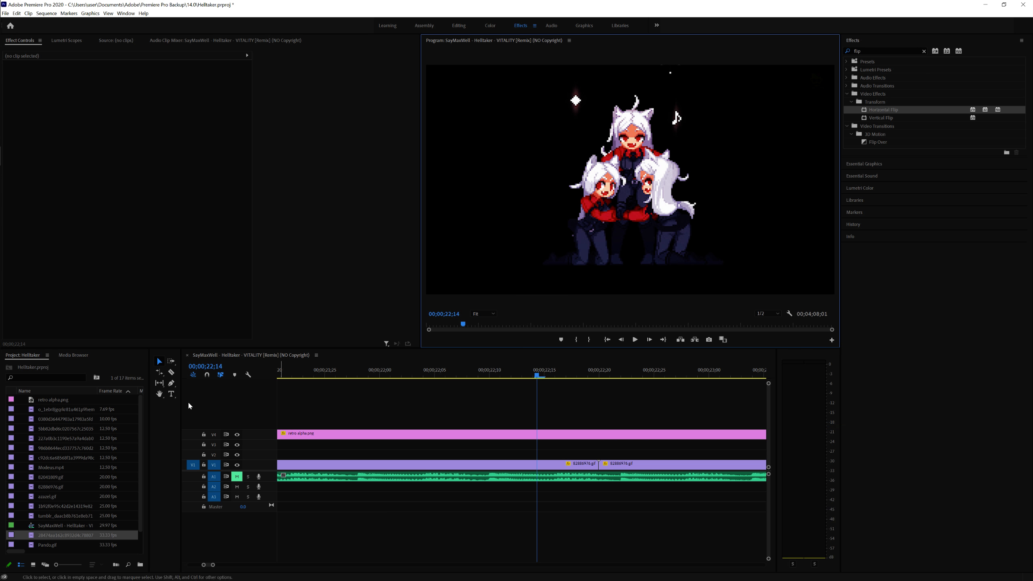
# Examine the end of the three-character clip frame by frame from 00;00;22;14 to the cut at 00;00;22;20.
pyautogui.press('Right')
pyautogui.press('Left')
pyautogui.press('Right')
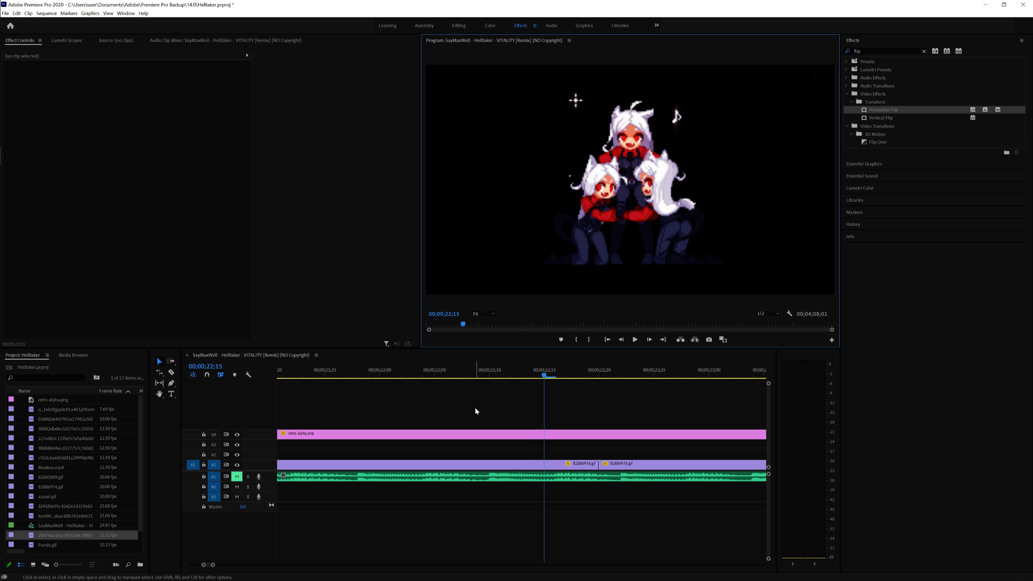
pyautogui.press('Left')
pyautogui.press('Right')
pyautogui.press('Right')
pyautogui.press('Right')
pyautogui.press('Right')
pyautogui.press('Right')
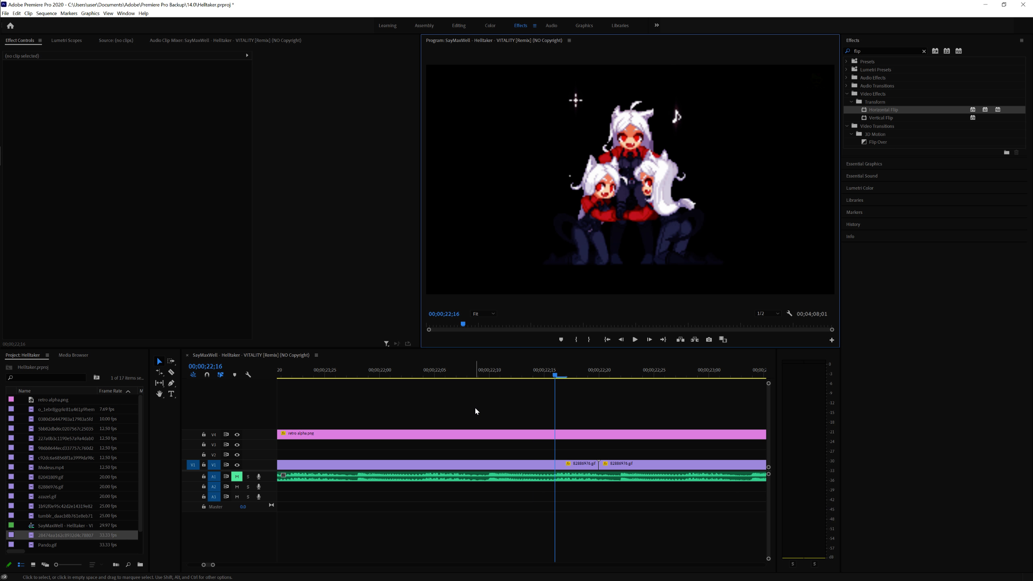
pyautogui.press('Right')
pyautogui.press('Left')
pyautogui.press('Right')
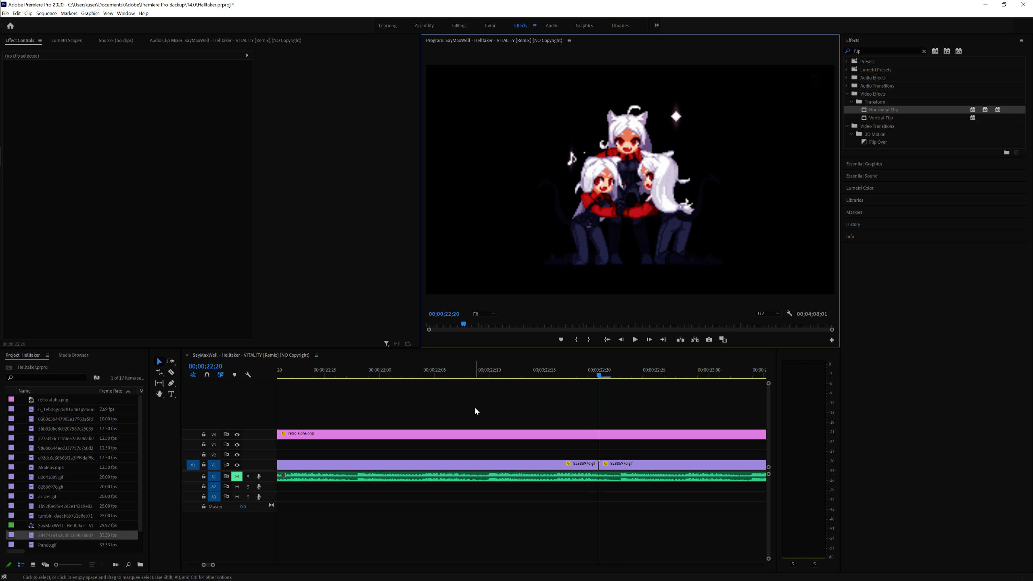
# Check the frames around the cut, returning to 00;00;22;19 and advancing frame by frame to 00;00;22;25.
pyautogui.press('Right')
pyautogui.press('Right')
pyautogui.press('Left')
pyautogui.press('Left')
pyautogui.press('Left')
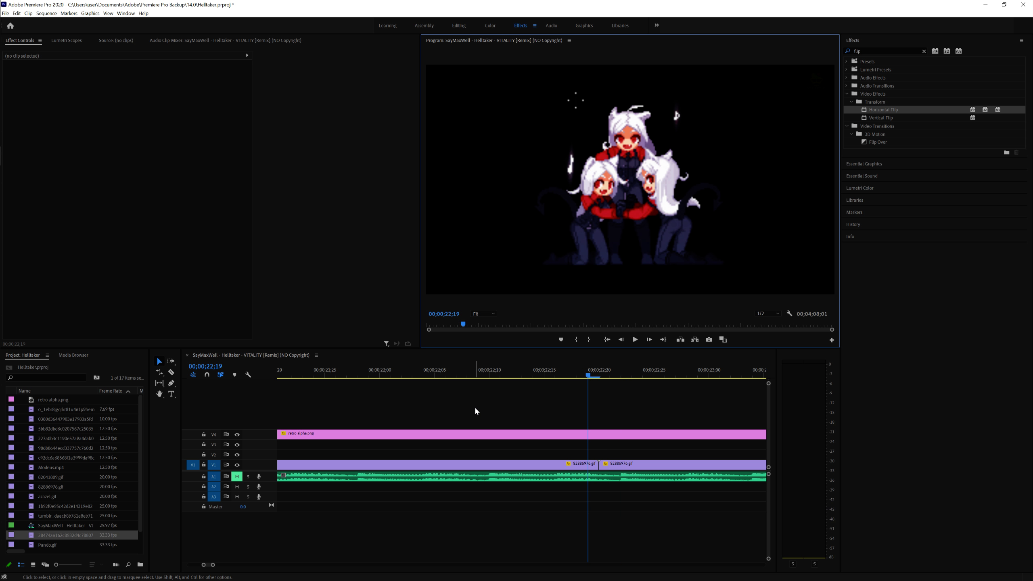
pyautogui.press('Right')
pyautogui.press('Right')
pyautogui.press('Right')
pyautogui.press('Right')
pyautogui.press('Right')
pyautogui.press('Right')
pyautogui.press('Right')
pyautogui.press('Right')
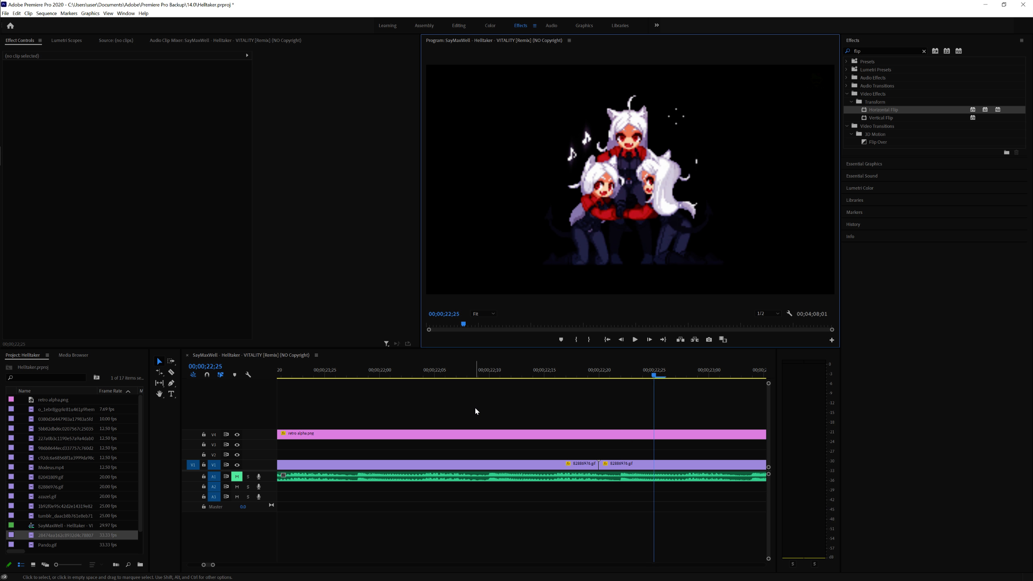
# Go back to the cut at 00;00;22;20 and compare the second clip's opening frames up to 00;00;22;22.
pyautogui.press('Left')
pyautogui.press('Left')
pyautogui.press('Left')
pyautogui.press('Left')
pyautogui.press('Left')
pyautogui.press('Left')
pyautogui.press('Left')
pyautogui.press('Left')
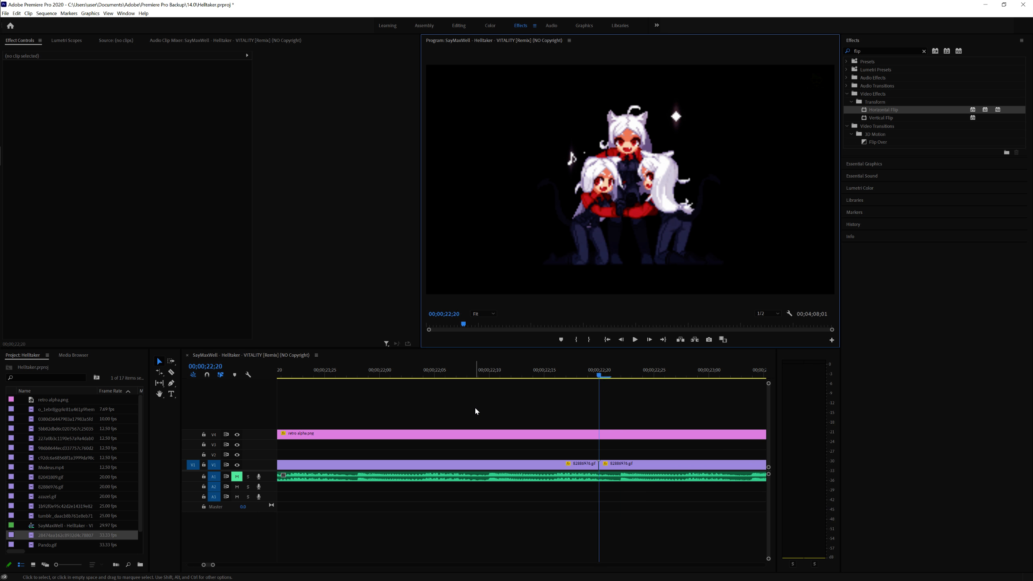
pyautogui.press('Right')
pyautogui.press('Right')
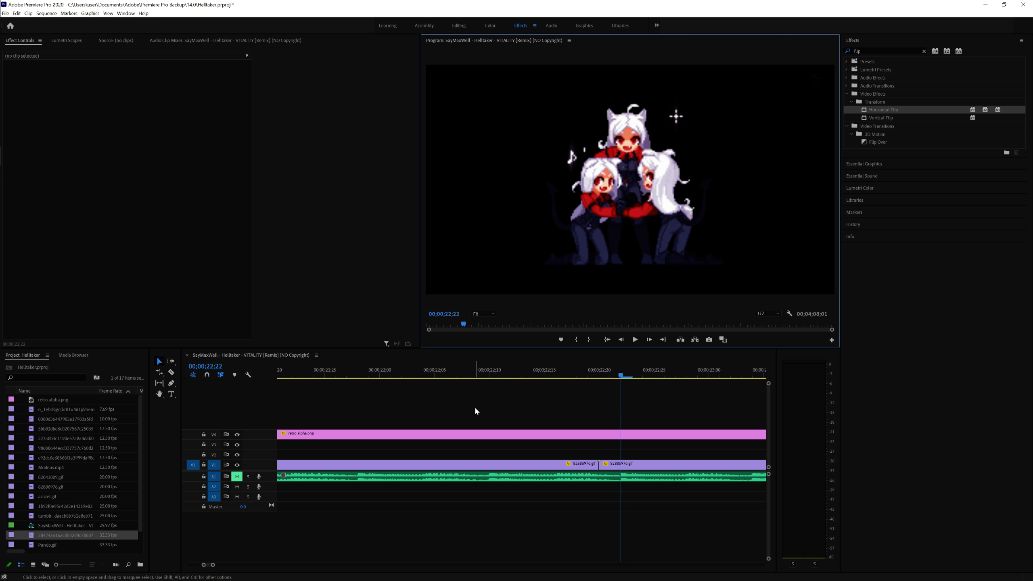
pyautogui.press('Left')
pyautogui.press('Left')
pyautogui.press('Right')
pyautogui.press('Right')
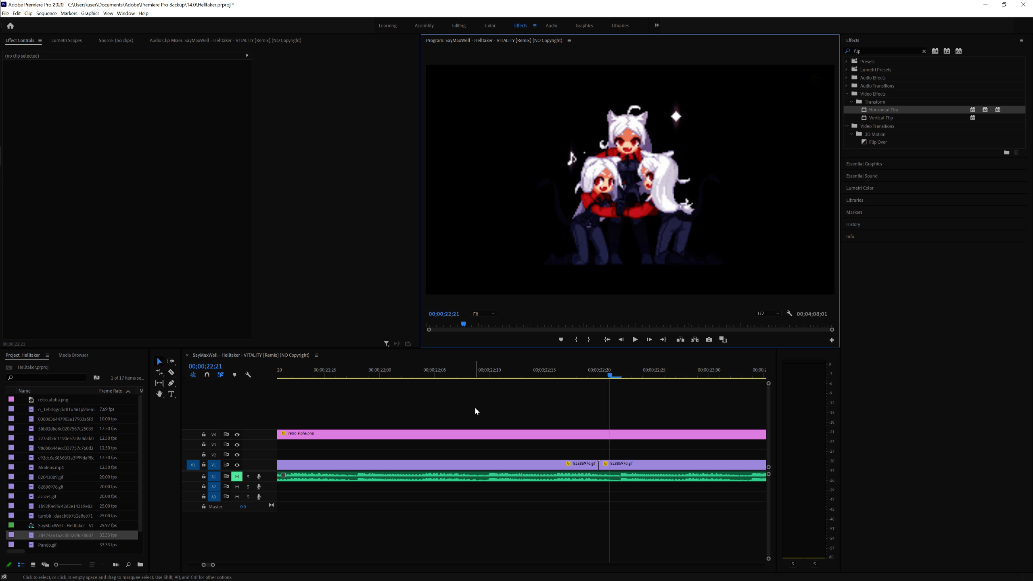
# Alternate between 00;00;22;20 and 00;00;22;21 to check for a repeated frame, and stop on 00;00;22;20.
pyautogui.press('Left')
pyautogui.press('Right')
pyautogui.press('Left')
pyautogui.press('Right')
pyautogui.press('Left')
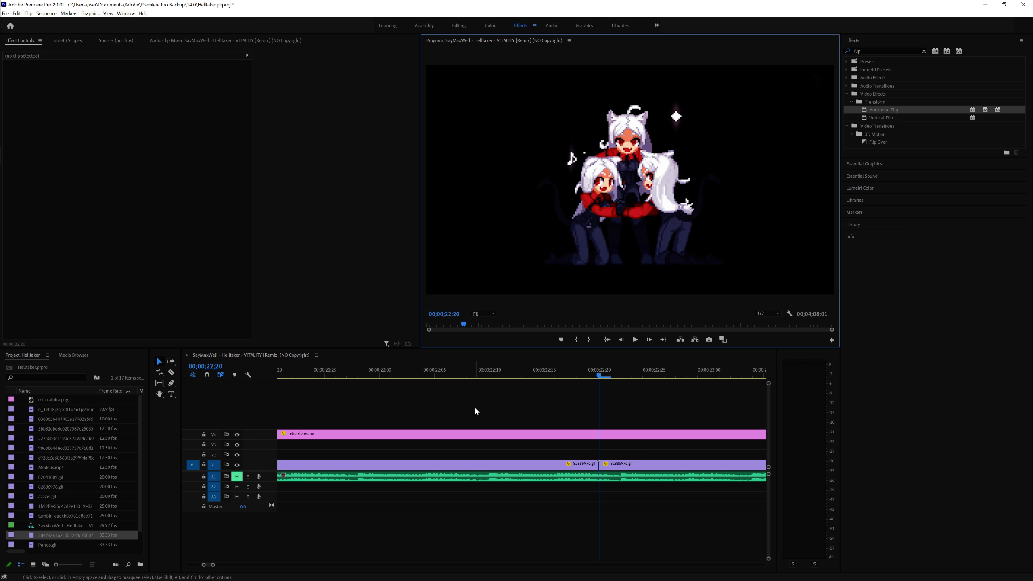
pyautogui.press('Left')
pyautogui.press('Right')
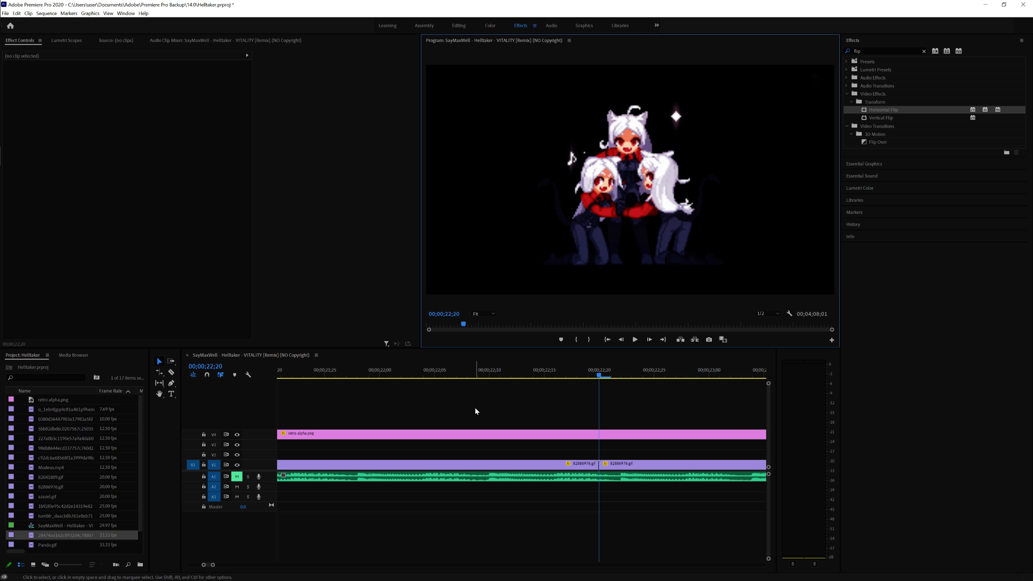
# Advance frame by frame through the second three-character clip to 00;00;22;29, and go back to 00;00;22;27.
pyautogui.press('Right')
pyautogui.press('Left')
pyautogui.press('Right')
pyautogui.press('Right')
pyautogui.press('Right')
pyautogui.press('Right')
pyautogui.press('Right')
pyautogui.press('Right')
pyautogui.press('Right')
pyautogui.press('Right')
pyautogui.press('Right')
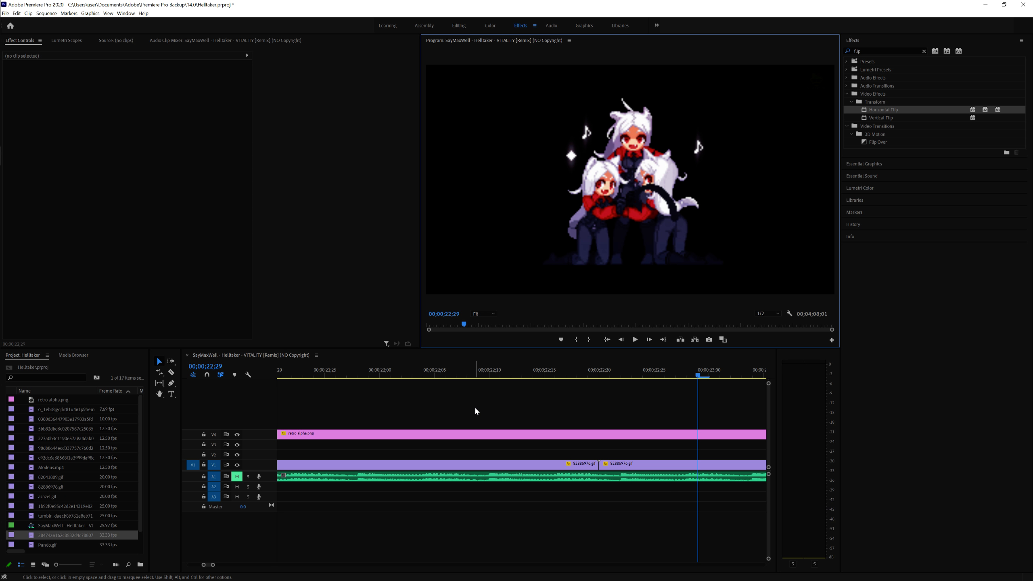
pyautogui.press('Left')
pyautogui.press('Left')
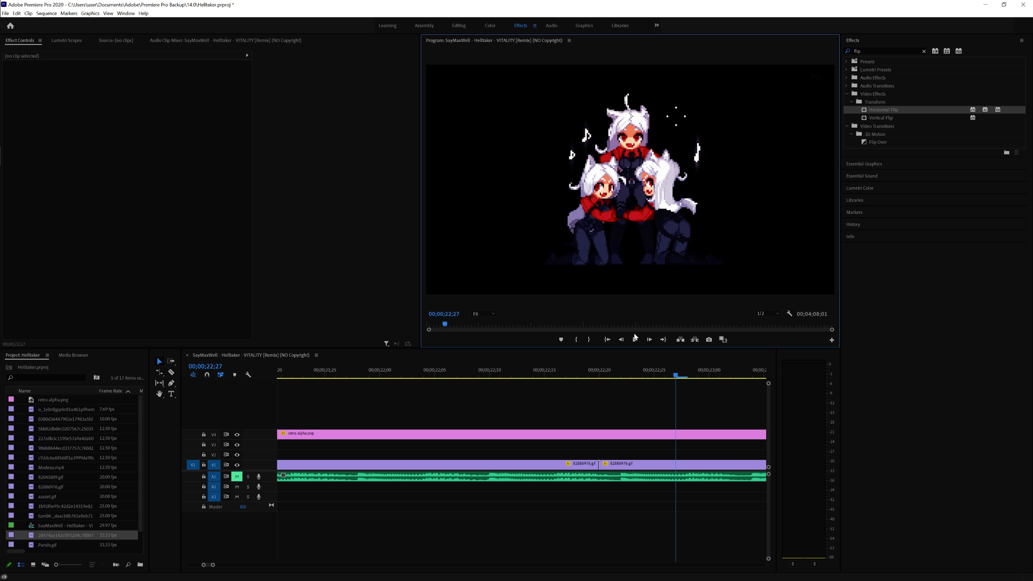
# Play the sequence of three-character clips from 00;00;22;27 to about 00;00;26;05.
pyautogui.click(686, 394)
pyautogui.press('-')
pyautogui.press('-')
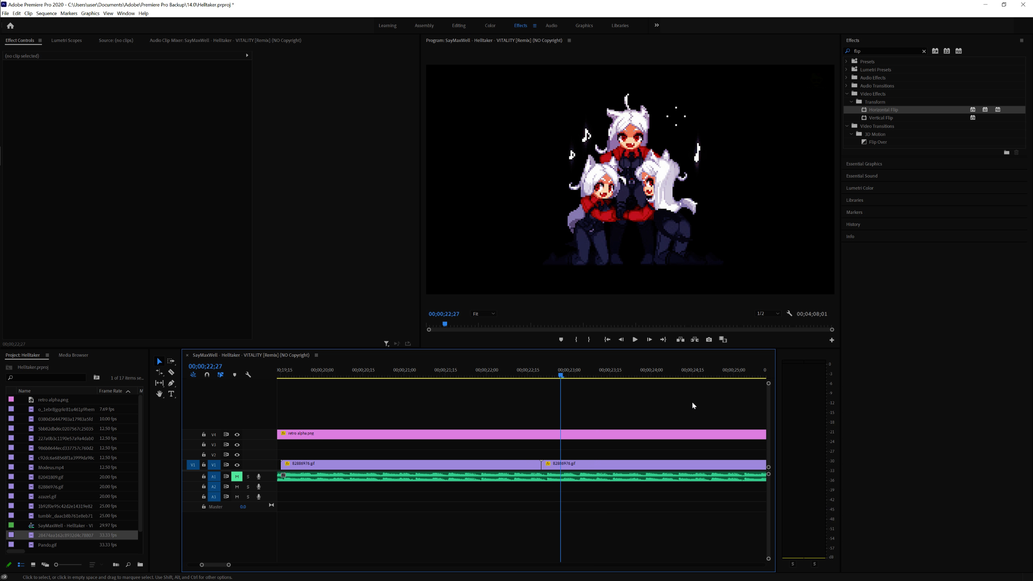
pyautogui.press('space')
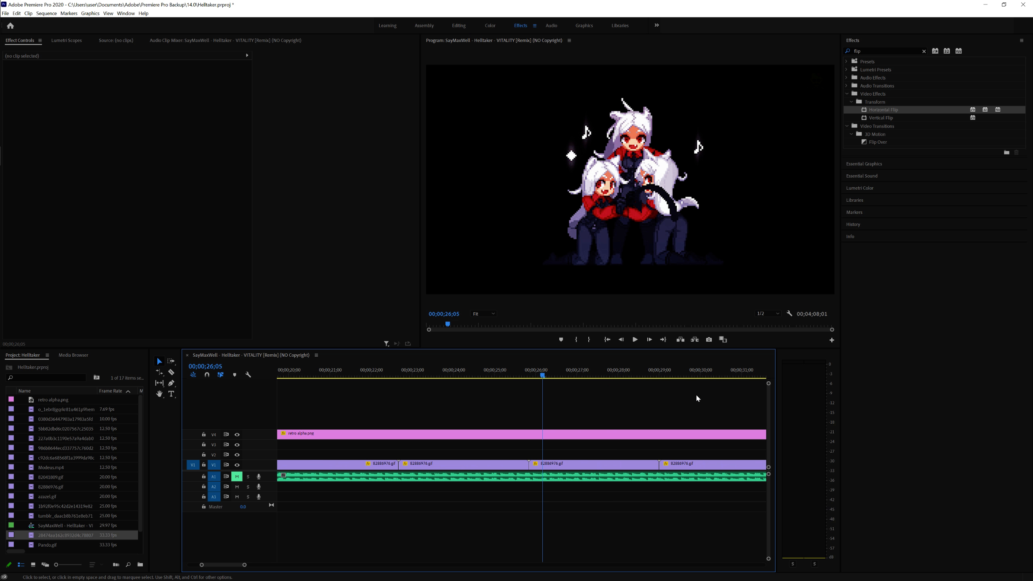
# Place the playhead at 00;00;31;07 and select the short last three-character clip starting near 00;00;32;05.
pyautogui.scroll(-7, 696, 395)
pyautogui.press('-')
pyautogui.scroll(-3, 662, 400)
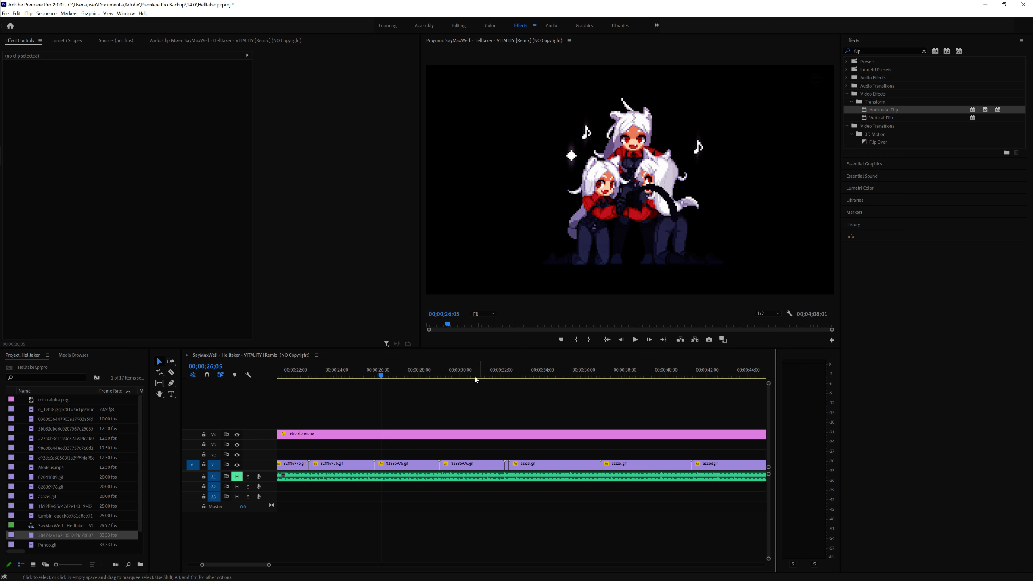
pyautogui.click(485, 377)
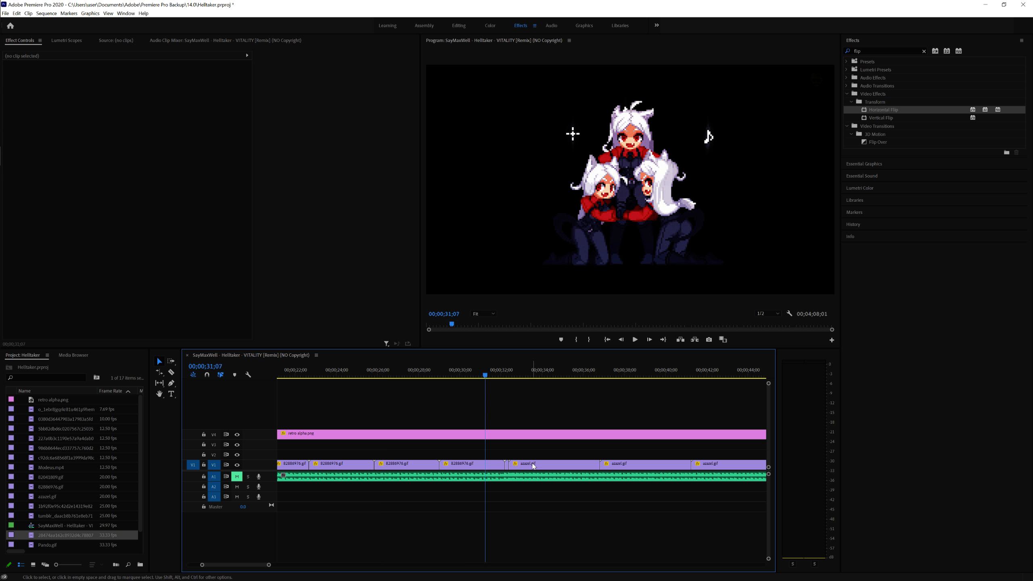
pyautogui.press('=')
pyautogui.press('=')
pyautogui.press('=')
pyautogui.press('-')
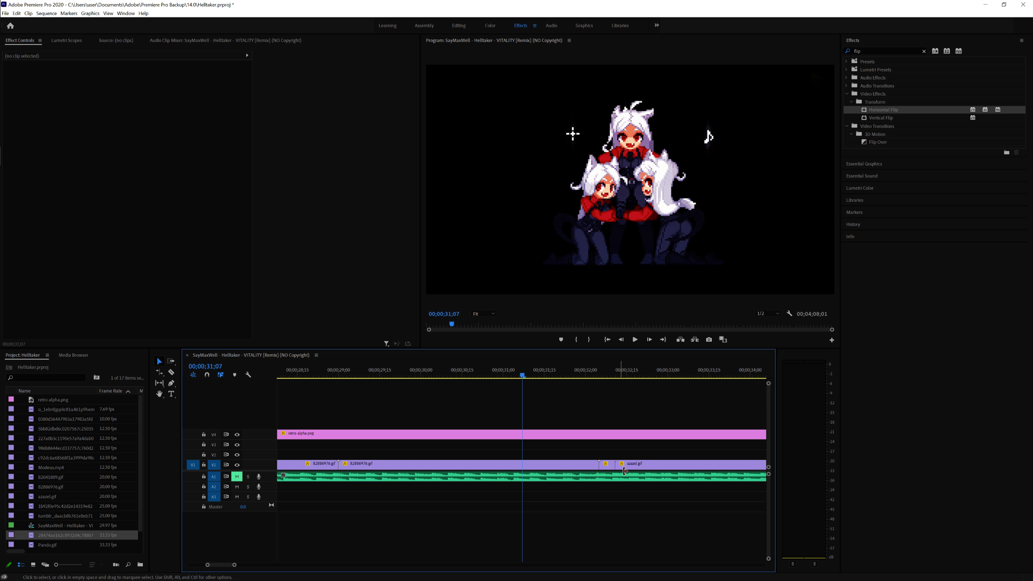
pyautogui.click(606, 464)
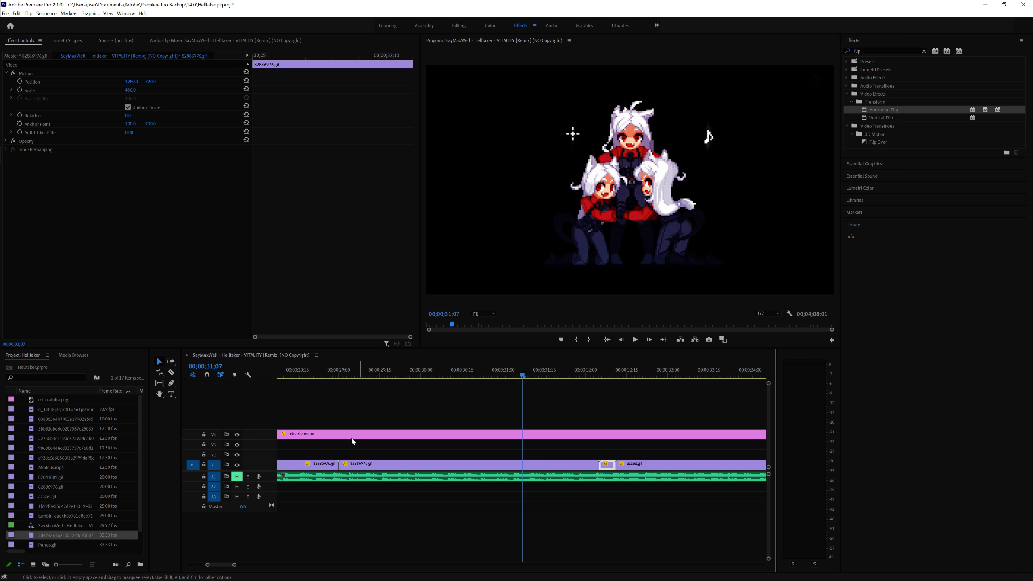
# Play the end of the three-character clips from 00;00;31;07 past the last short clip, and return the playhead to 00;00;31;28.
pyautogui.press('space')
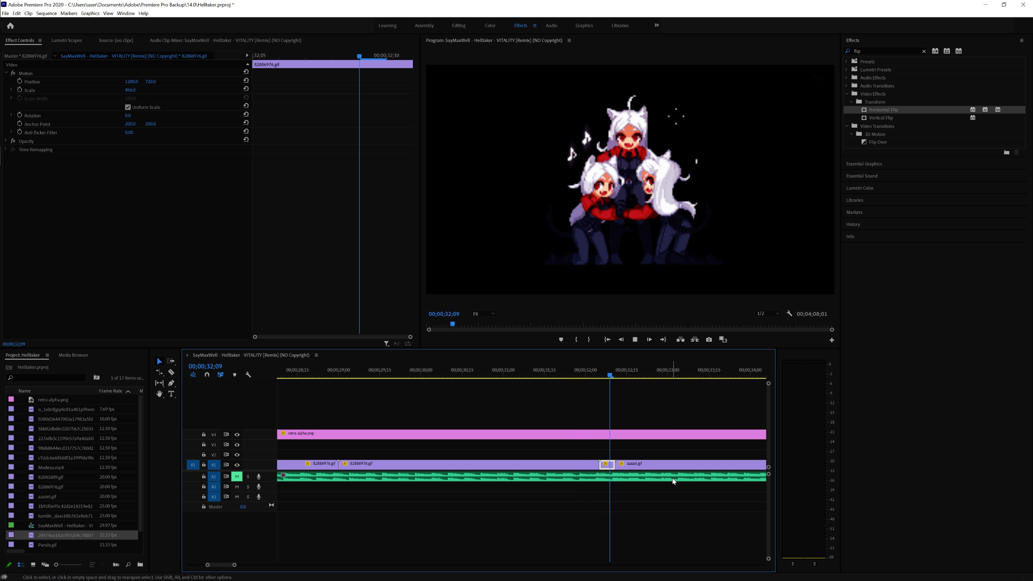
pyautogui.press('space')
pyautogui.click(580, 375)
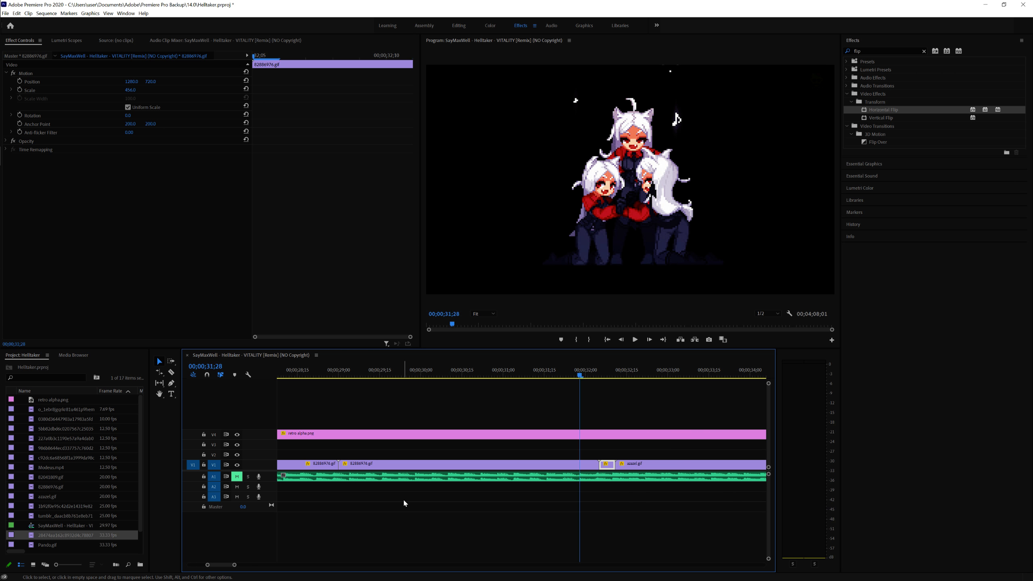
pyautogui.scroll(-1, 366, 504)
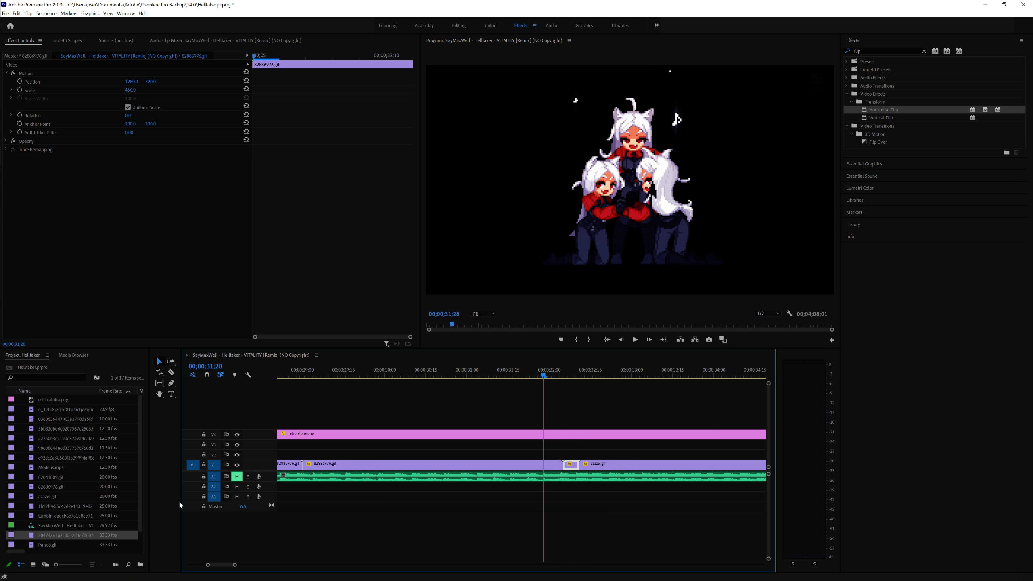
# Unmute the music track, play the change to the haloed-character clip from 00;00;31;28 and from about 00;00;30;16, and mute the track again.
pyautogui.click(237, 476)
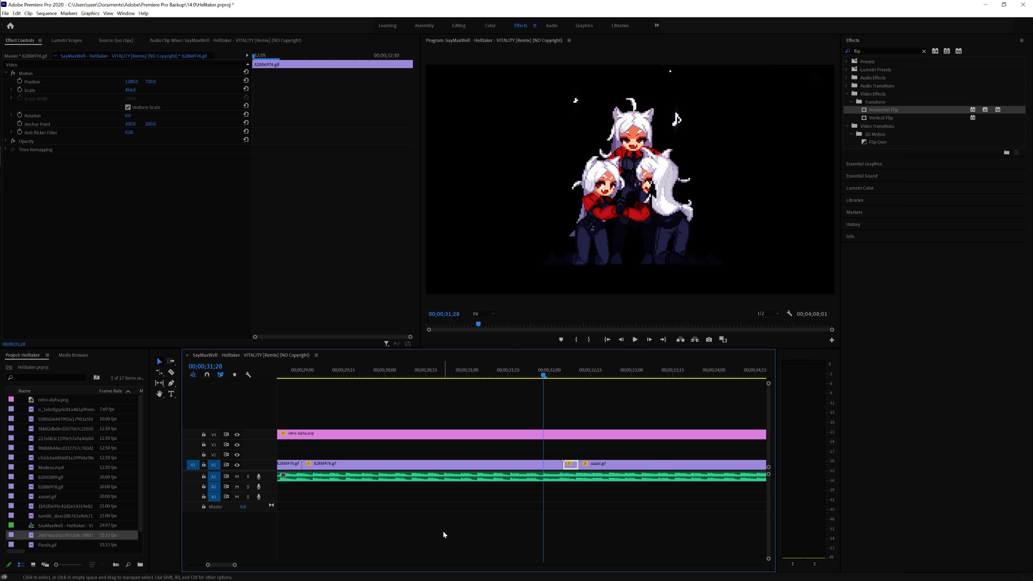
pyautogui.press('space')
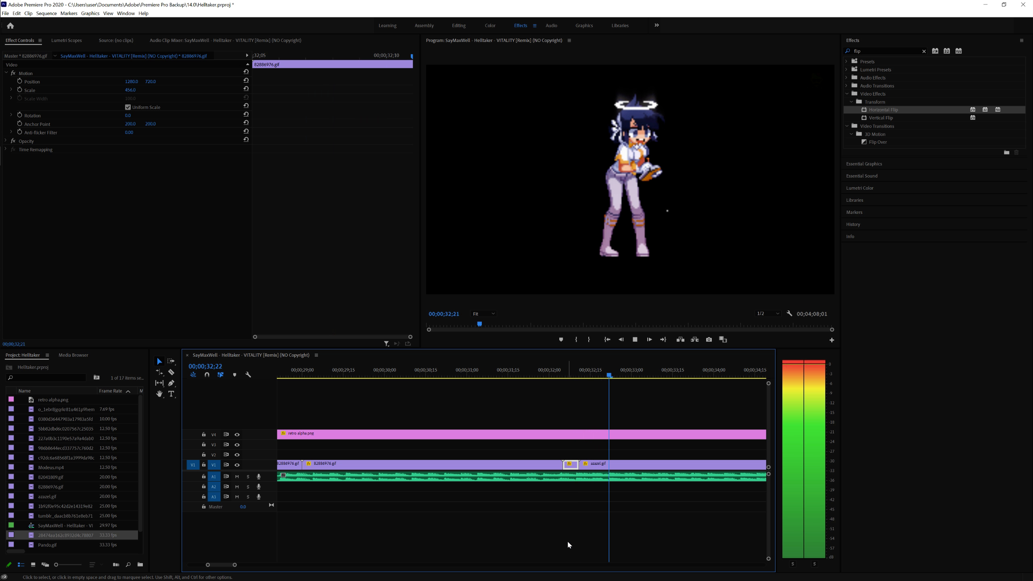
pyautogui.click(426, 372)
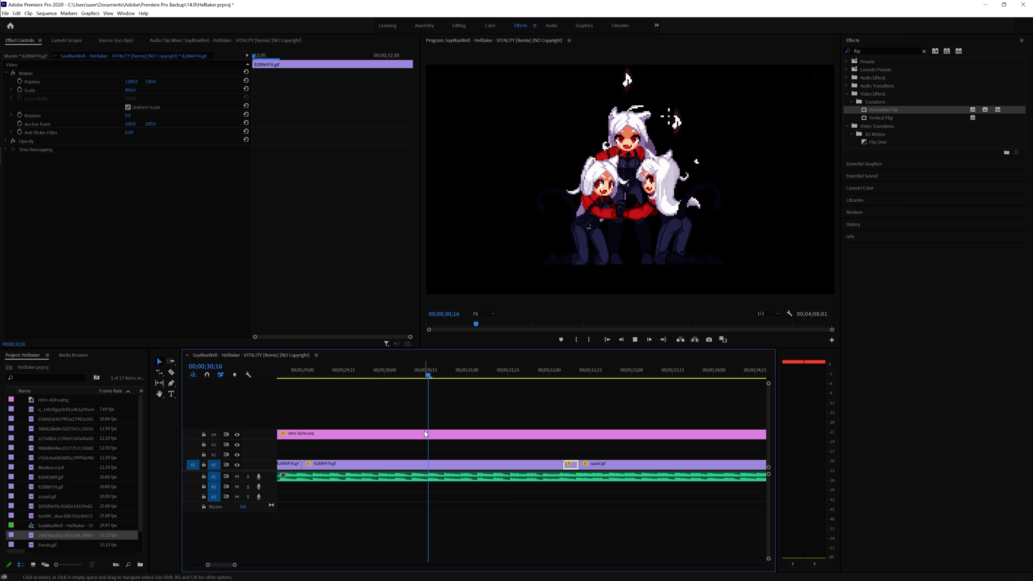
pyautogui.press('space')
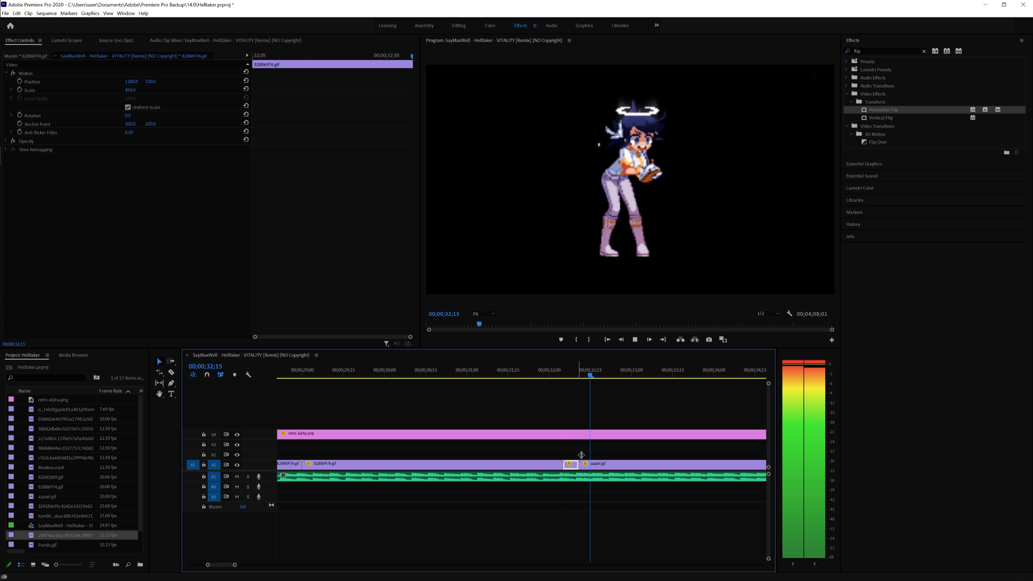
pyautogui.press('space')
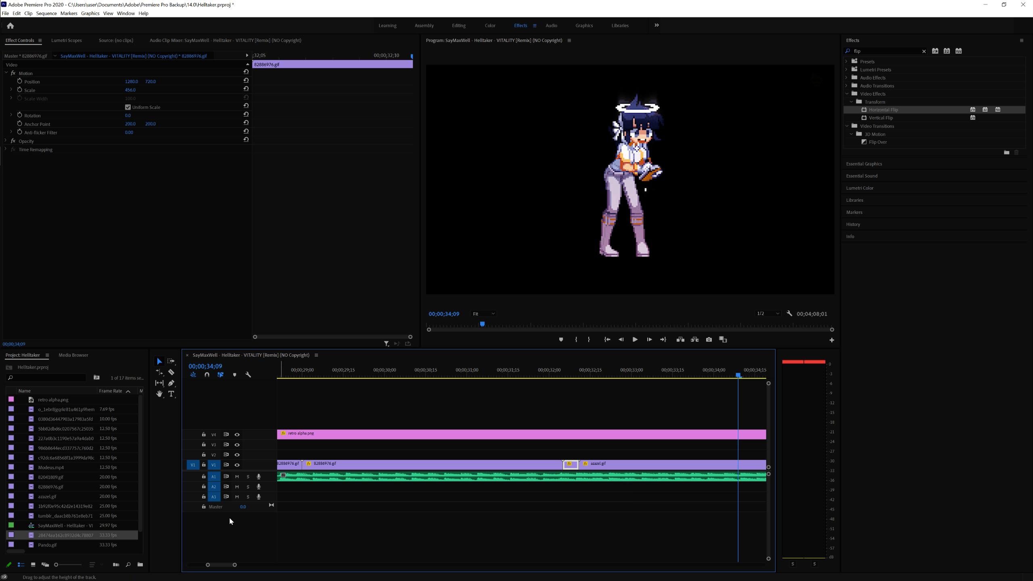
pyautogui.click(237, 477)
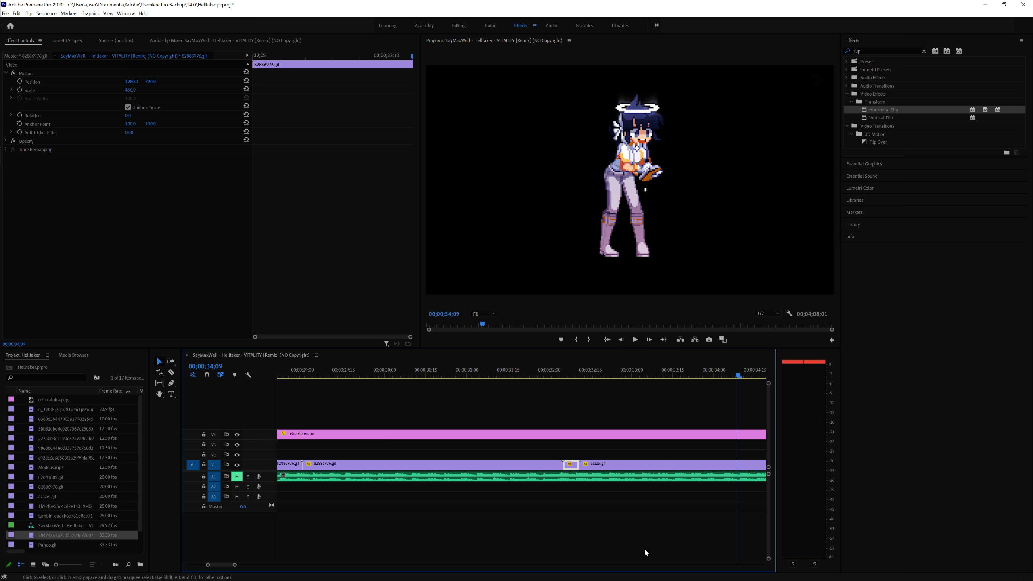
pyautogui.scroll(-2, 643, 543)
pyautogui.click(801, 548)
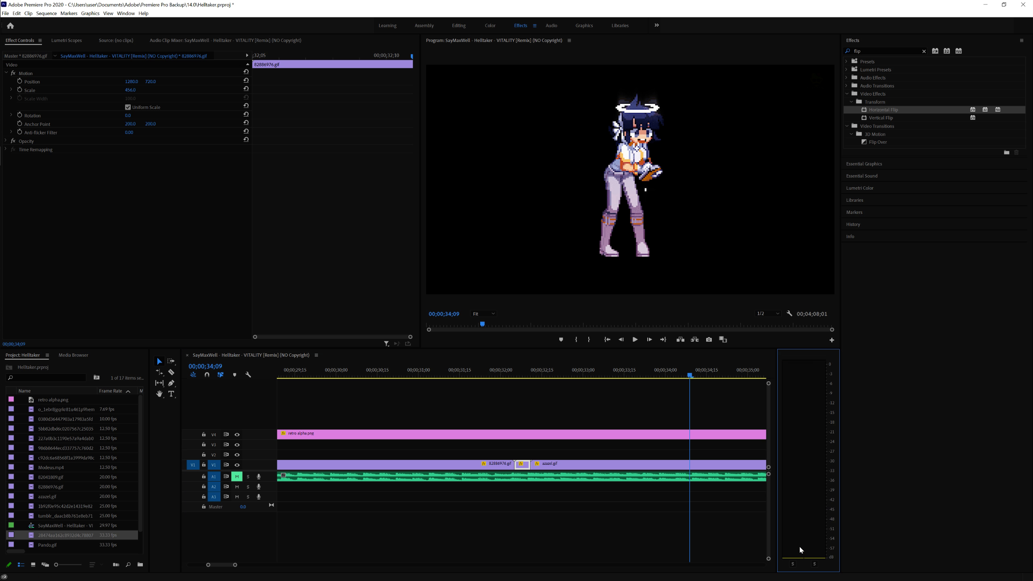
pyautogui.rightClick(808, 415)
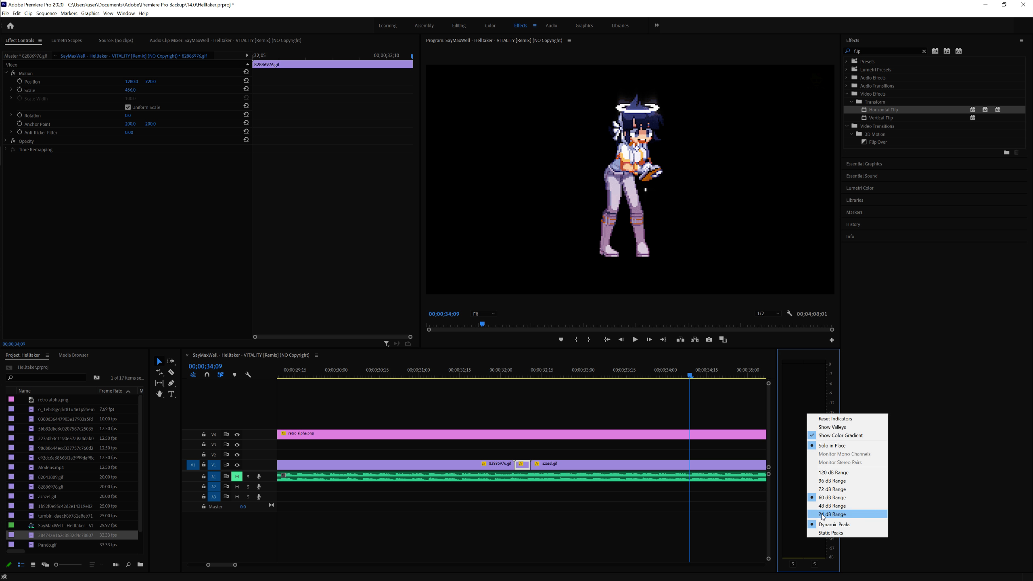
pyautogui.click(430, 528)
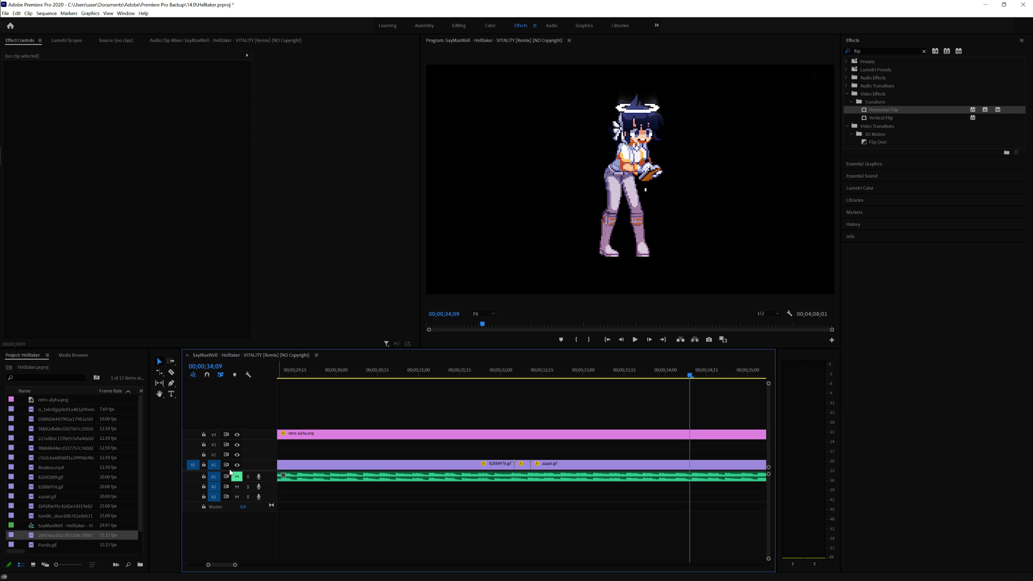
# Lower the music clip's level by a negative amount with the Adjust Gain option of Audio Gain.
pyautogui.rightClick(300, 476)
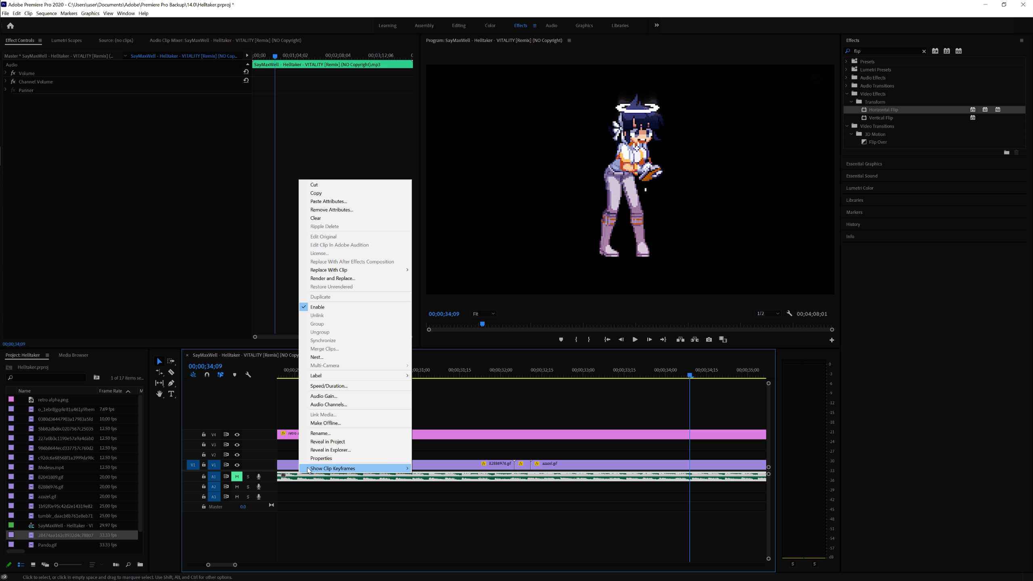
pyautogui.click(321, 396)
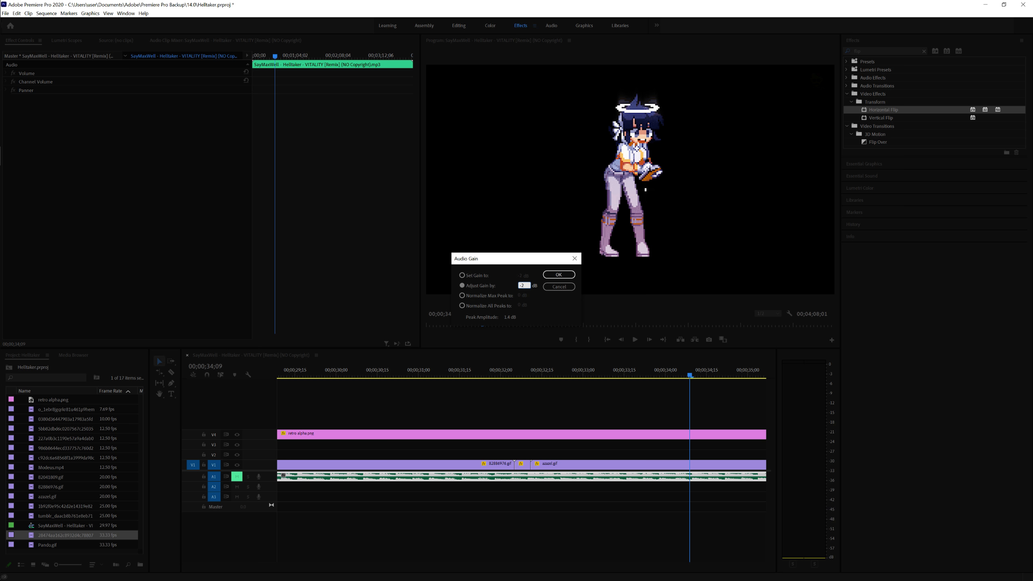
pyautogui.press('Return')
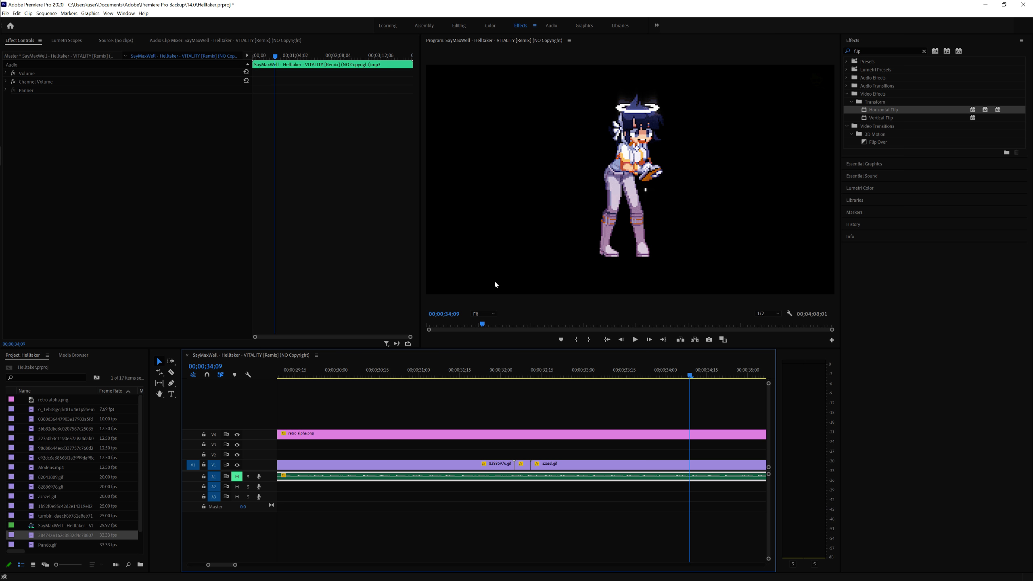
# Unmute the music track and play the sequence from about 00;00;31;04 to 00;00;33;12 at the lowered volume.
pyautogui.press('space')
pyautogui.click(437, 381)
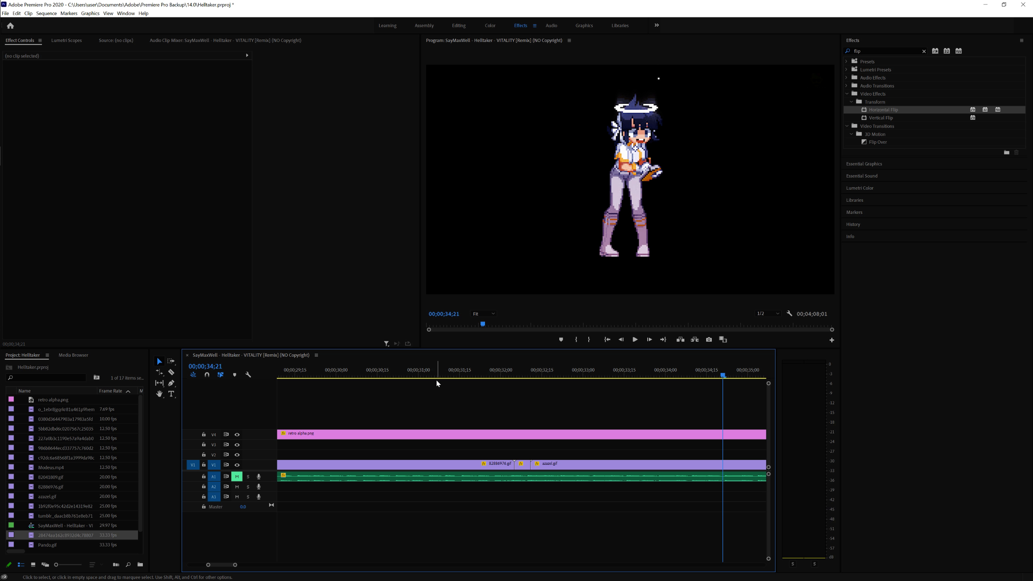
pyautogui.click(429, 374)
pyautogui.click(238, 478)
pyautogui.press('space')
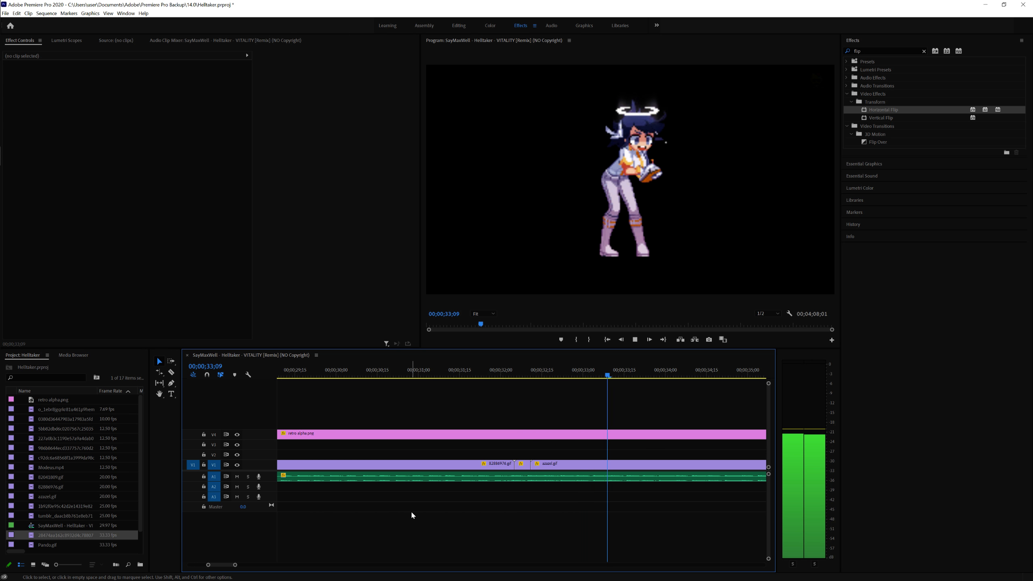
pyautogui.press('space')
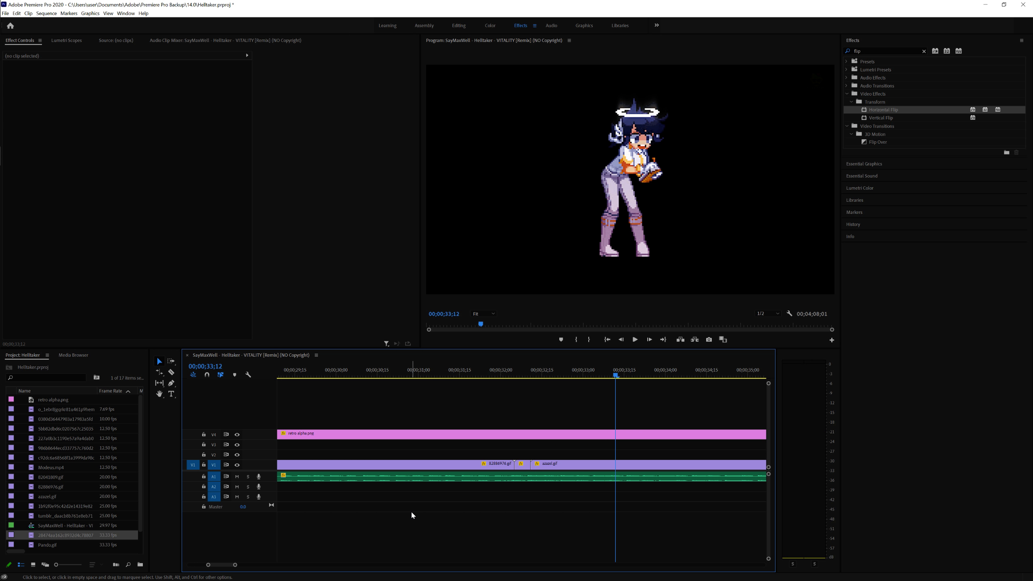
# Play the sequence with music from 00;00;31;27 to 00;00;38;03 to check the haloed-character clips against the beat.
pyautogui.click(493, 376)
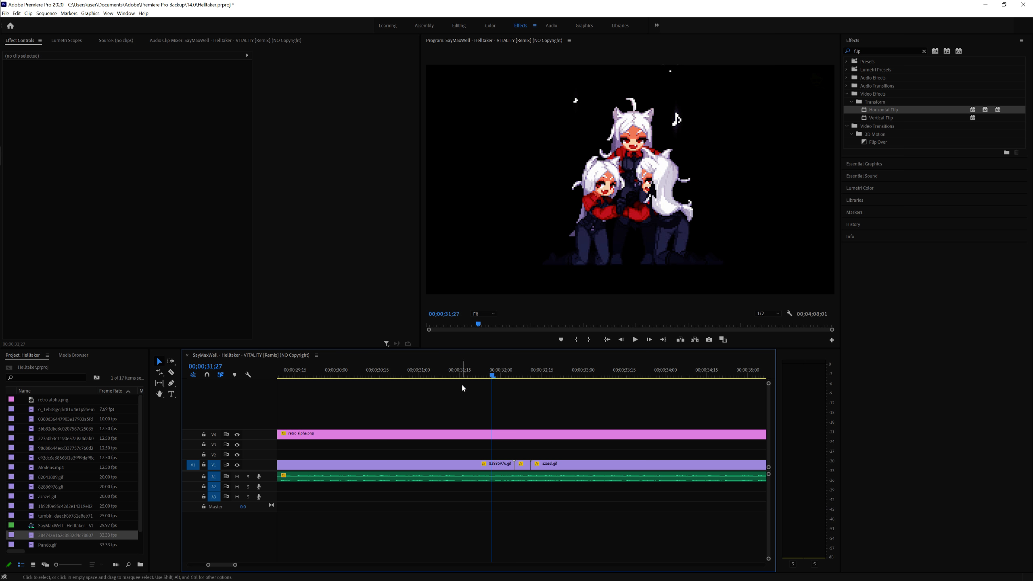
pyautogui.press('space')
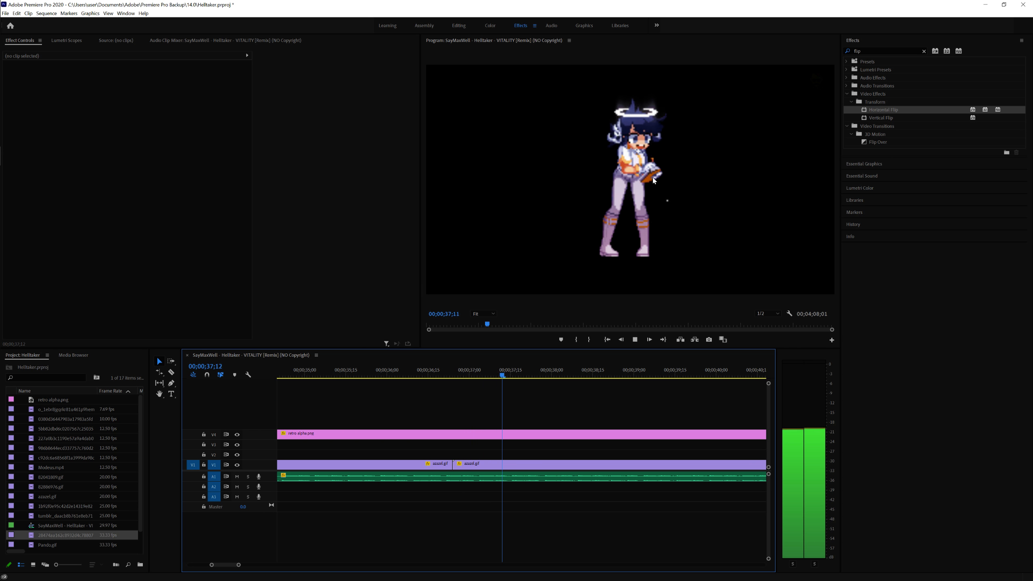
pyautogui.press('space')
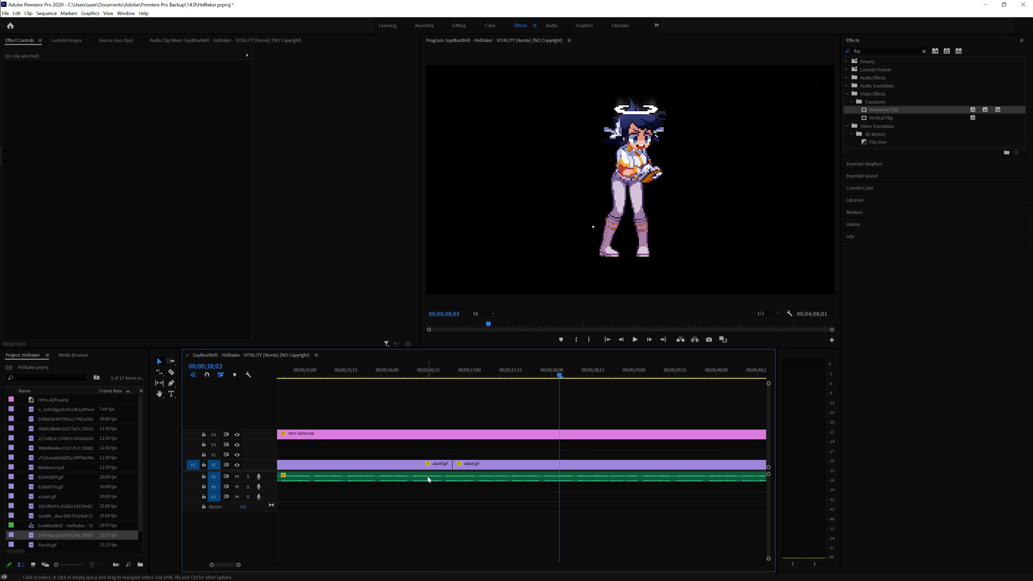
# Move the playhead back to 00;00;34;23 and play the haloed-character clip with music to 00;00;36;06.
pyautogui.click(438, 374)
pyautogui.click(370, 376)
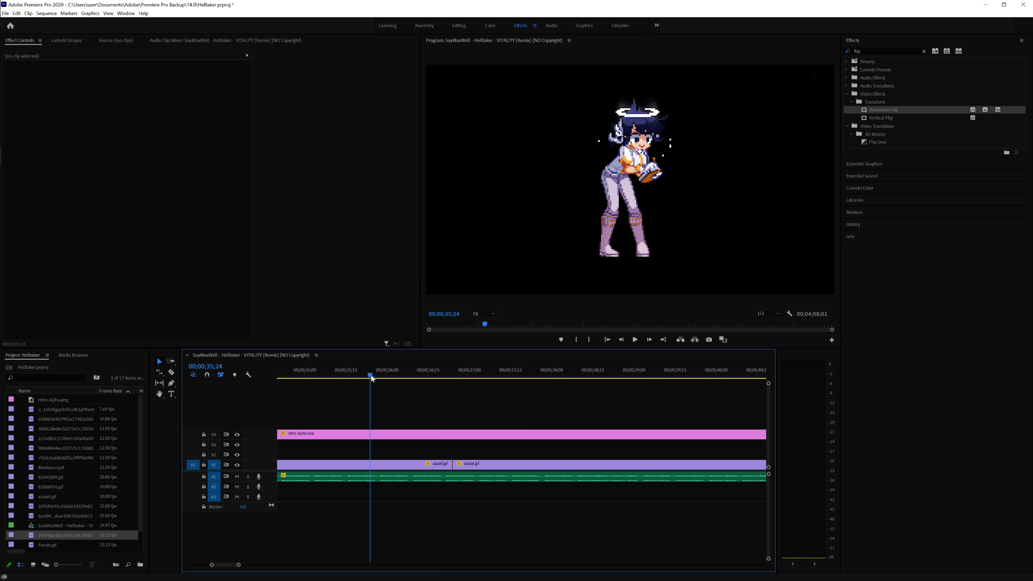
pyautogui.click(288, 372)
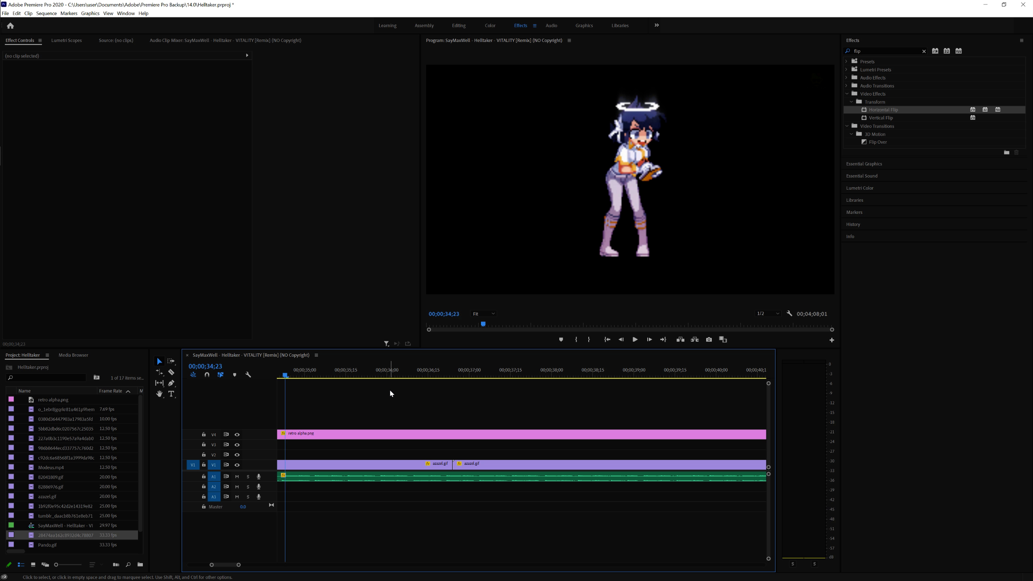
pyautogui.press('space')
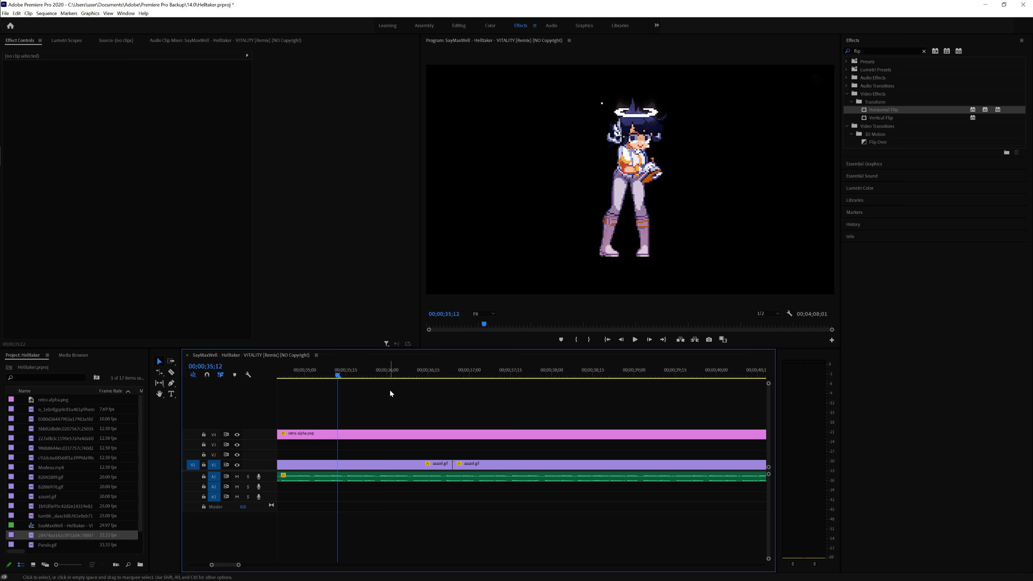
pyautogui.press('space')
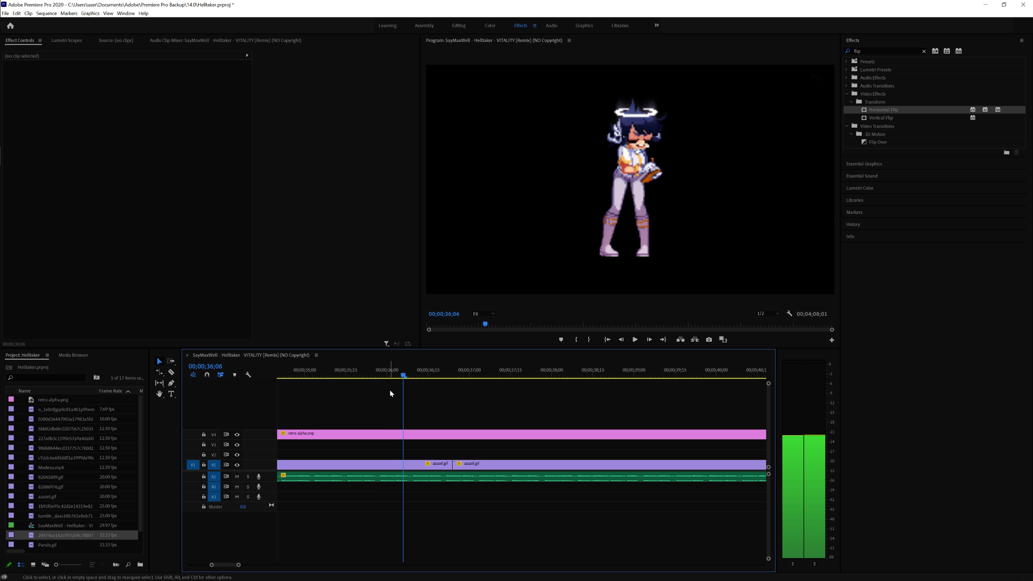
# Mute the music track and step frame by frame from 00;00;36;06 across the cut between the haloed-character clips to 00;00;37;01.
pyautogui.click(238, 477)
pyautogui.press('space')
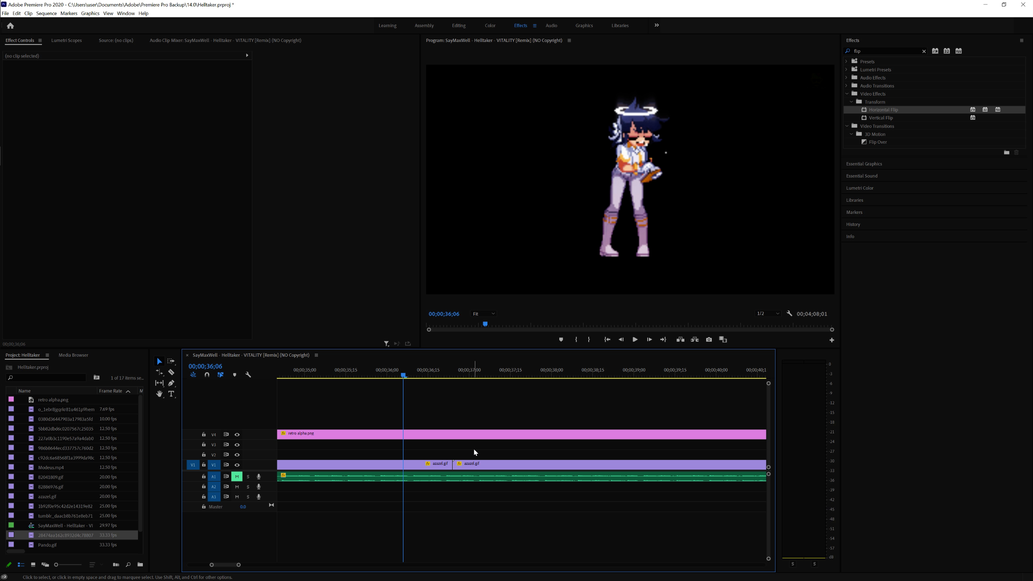
pyautogui.press('Left')
pyautogui.press('Left')
pyautogui.press('Left')
pyautogui.press('Left')
pyautogui.press('Left')
pyautogui.press('Left')
pyautogui.press('Left')
pyautogui.press('Left')
pyautogui.press('Left')
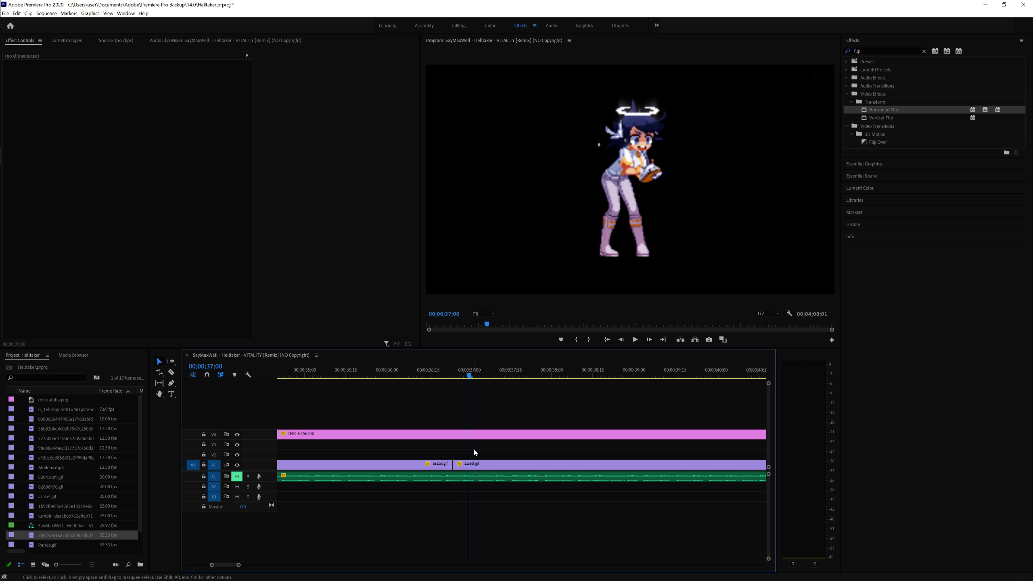
pyautogui.press('Right')
pyautogui.press('Right')
pyautogui.press('Right')
pyautogui.press('Right')
pyautogui.press('Right')
pyautogui.press('Right')
pyautogui.press('Right')
pyautogui.press('Right')
pyautogui.press('Right')
pyautogui.press('Right')
pyautogui.press('Right')
pyautogui.press('Right')
pyautogui.press('Right')
pyautogui.press('Right')
pyautogui.press('Right')
pyautogui.press('Right')
pyautogui.press('Right')
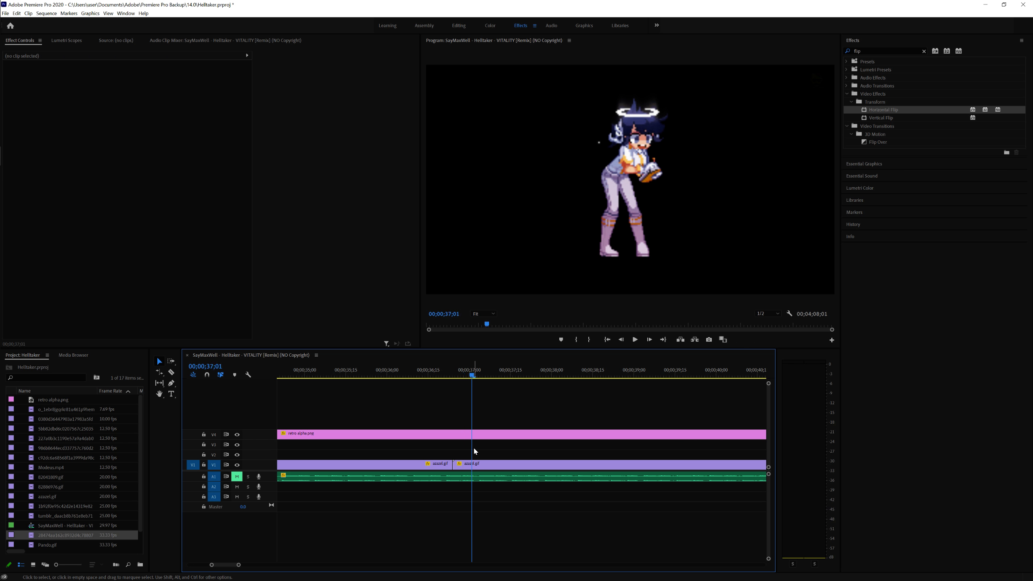
# Step frame by frame through the haloed-character clip after the cut, from 00;00;37;01 to 00;00;37;17.
pyautogui.press('Right')
pyautogui.press('Right')
pyautogui.press('Right')
pyautogui.press('Right')
pyautogui.press('Right')
pyautogui.press('Right')
pyautogui.press('Right')
pyautogui.press('Right')
pyautogui.press('Right')
pyautogui.press('Right')
pyautogui.press('Right')
pyautogui.press('Right')
pyautogui.press('Right')
pyautogui.press('Right')
pyautogui.press('Right')
pyautogui.press('Right')
pyautogui.press('Right')
pyautogui.press('Right')
pyautogui.press('Right')
pyautogui.press('Right')
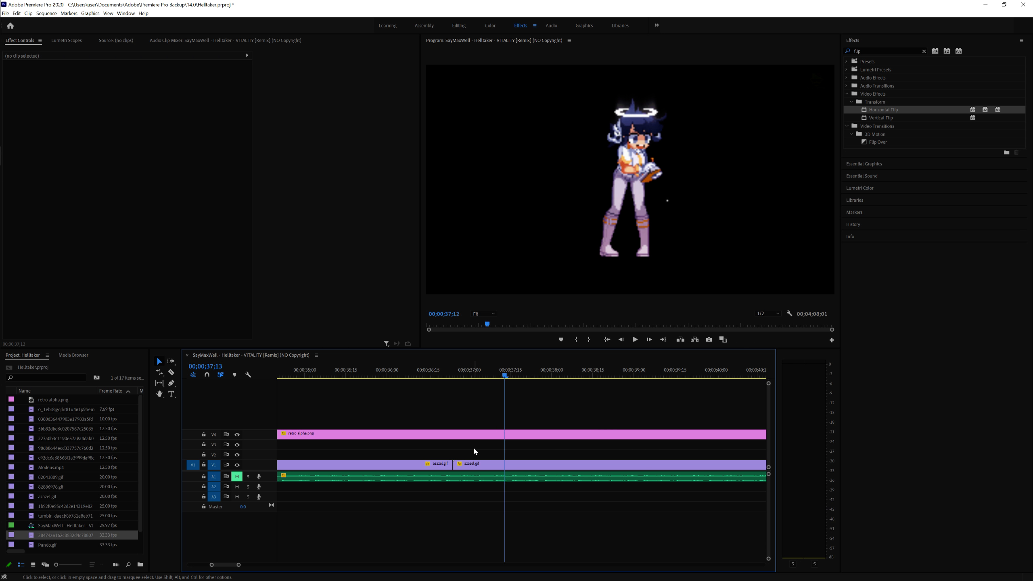
pyautogui.press('Left')
pyautogui.press('Left')
pyautogui.press('Left')
pyautogui.press('Left')
pyautogui.press('Left')
pyautogui.press('Left')
pyautogui.press('Left')
pyautogui.press('Left')
pyautogui.press('Left')
pyautogui.press('Left')
pyautogui.press('Left')
pyautogui.press('Left')
pyautogui.press('Left')
pyautogui.press('Left')
pyautogui.press('Left')
pyautogui.press('Left')
pyautogui.press('Left')
pyautogui.press('Left')
pyautogui.press('Left')
pyautogui.press('Left')
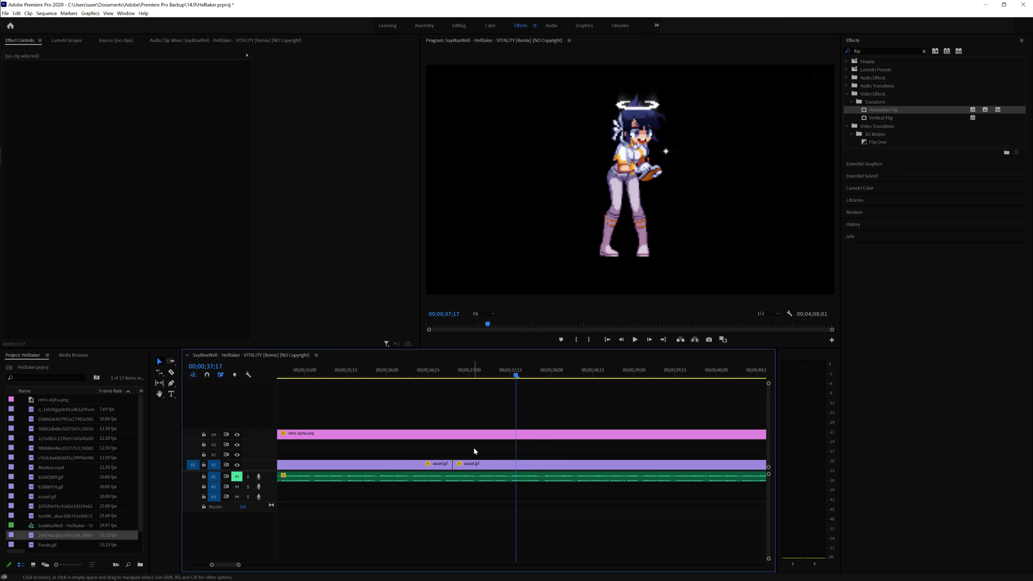
# Step back frame by frame from 00;00;37;17 to 00;00;36;22, just before the cut between the haloed-character clips.
pyautogui.press('Left')
pyautogui.press('Left')
pyautogui.press('Left')
pyautogui.press('Left')
pyautogui.press('Left')
pyautogui.press('Left')
pyautogui.press('Left')
pyautogui.press('Left')
pyautogui.press('Left')
pyautogui.press('Left')
pyautogui.press('Left')
pyautogui.press('Left')
pyautogui.press('Left')
pyautogui.press('Left')
pyautogui.press('Left')
pyautogui.press('Left')
pyautogui.press('Left')
pyautogui.press('Left')
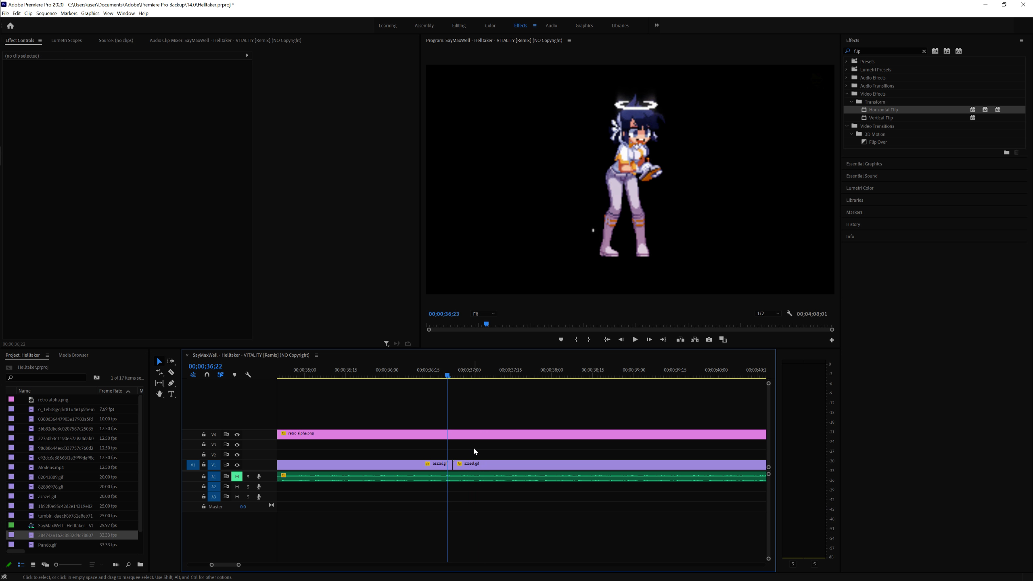
# Step back and forth between 00;00;36;20 and 00;00;36;25 to compare the frames around the cut, and stop on 00;00;36;24.
pyautogui.press('Right')
pyautogui.press('Right')
pyautogui.press('Right')
pyautogui.press('Right')
pyautogui.press('Right')
pyautogui.press('Right')
pyautogui.press('Right')
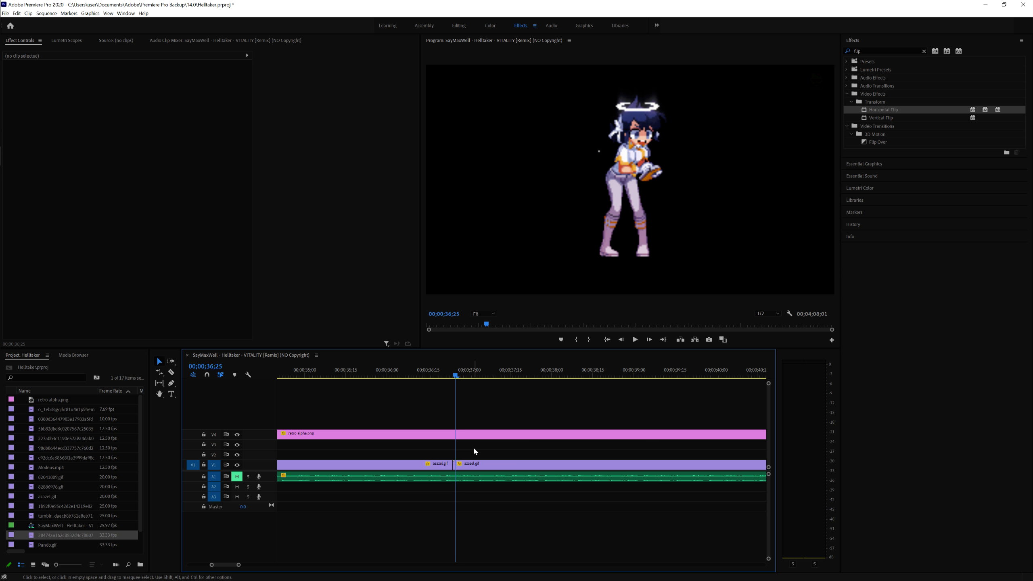
pyautogui.press('Left')
pyautogui.press('Left')
pyautogui.press('Left')
pyautogui.press('Left')
pyautogui.press('Left')
pyautogui.press('Right')
pyautogui.press('Right')
pyautogui.press('Right')
pyautogui.press('Right')
pyautogui.press('Right')
pyautogui.press('Right')
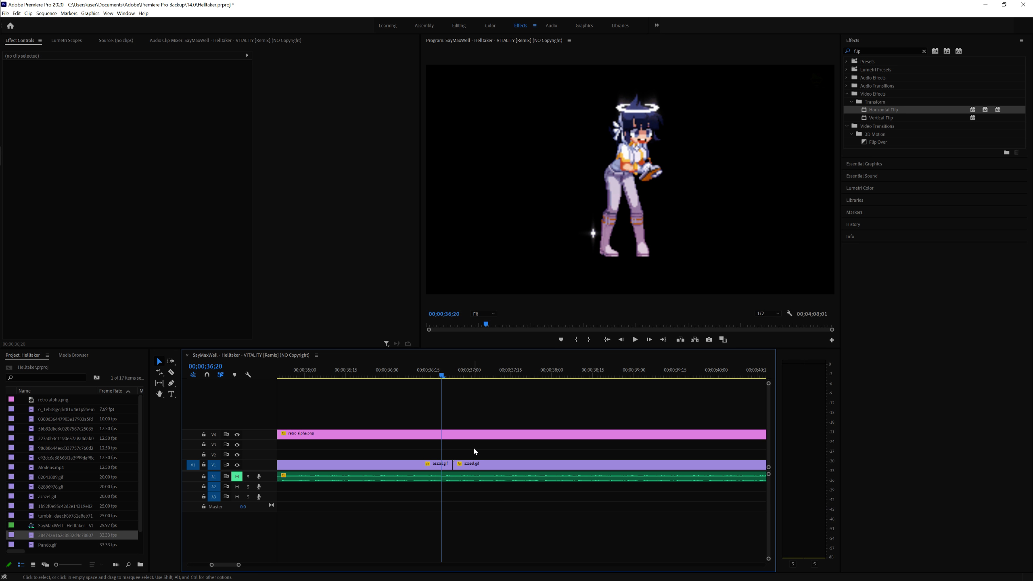
pyautogui.press('Left')
pyautogui.press('Left')
pyautogui.press('Left')
pyautogui.press('Left')
pyautogui.press('Left')
pyautogui.press('Left')
pyautogui.press('Left')
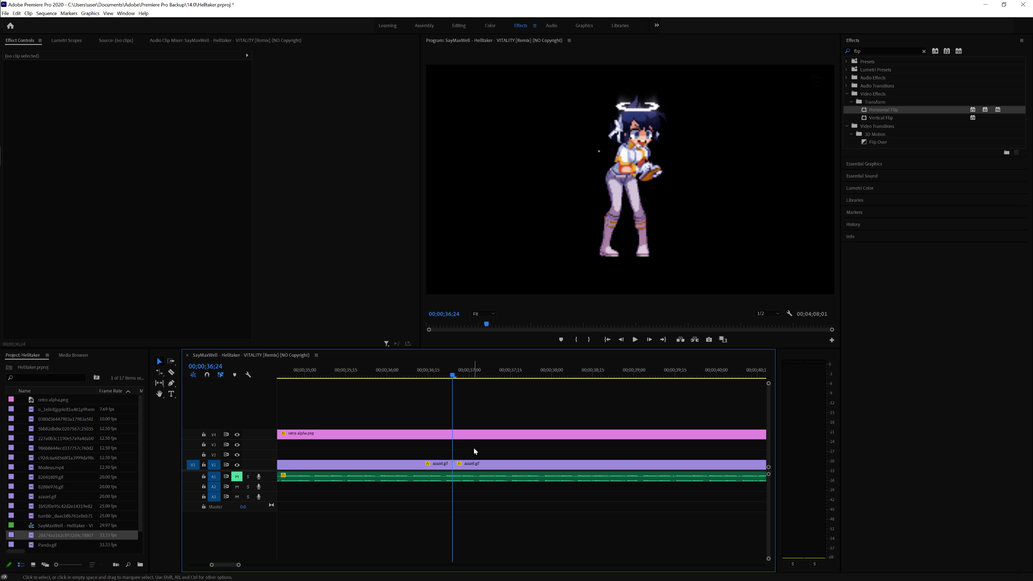
# Advance through the second haloed-character clip from the cut at 00;00;36;24 to about 00;00;37;20.
pyautogui.press('Right')
pyautogui.press('Right')
pyautogui.press('Right')
pyautogui.press('Right')
pyautogui.press('Right')
pyautogui.press('Right')
pyautogui.press('Right')
pyautogui.press('Right')
pyautogui.press('Right')
pyautogui.press('Right')
pyautogui.press('Right')
pyautogui.press('Right')
pyautogui.press('Right')
pyautogui.press('Right')
pyautogui.press('Right')
pyautogui.press('space')
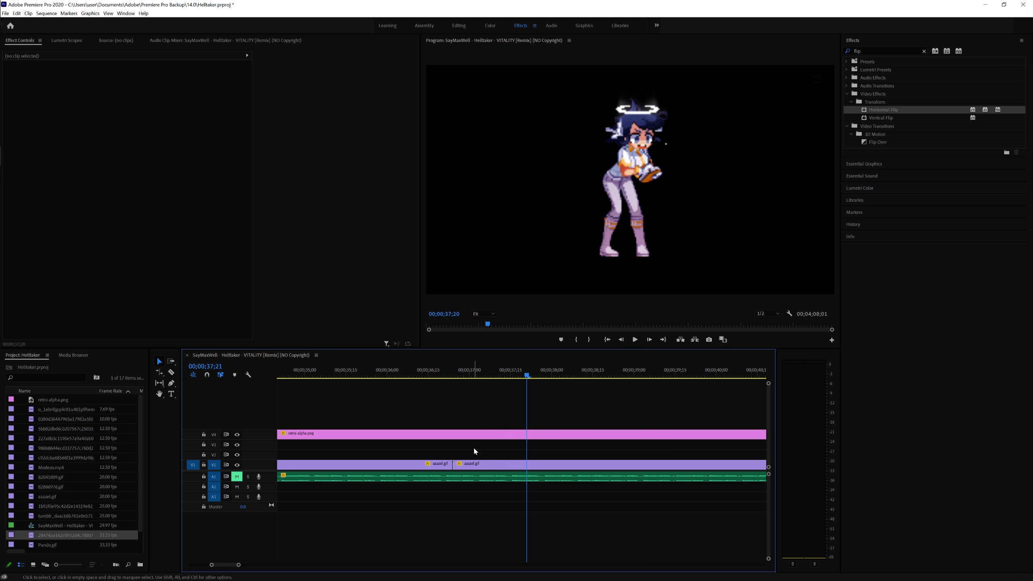
# Play the second haloed-character clip on to about 00;00;39;15, and step back frame by frame to 00;00;38;27.
pyautogui.press('space')
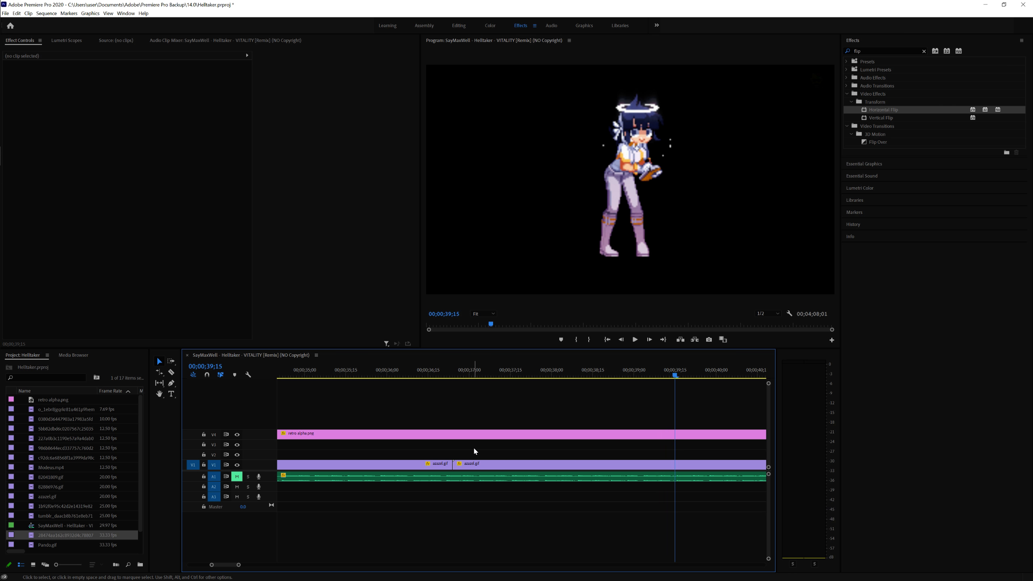
pyautogui.press('Left')
pyautogui.press('Left')
pyautogui.press('Left')
pyautogui.press('Left')
pyautogui.press('Left')
pyautogui.press('Left')
pyautogui.press('Left')
pyautogui.press('Left')
pyautogui.press('Left')
pyautogui.press('Left')
pyautogui.press('Left')
pyautogui.press('Left')
pyautogui.press('Left')
pyautogui.press('Left')
pyautogui.press('Left')
pyautogui.press('Left')
pyautogui.press('Left')
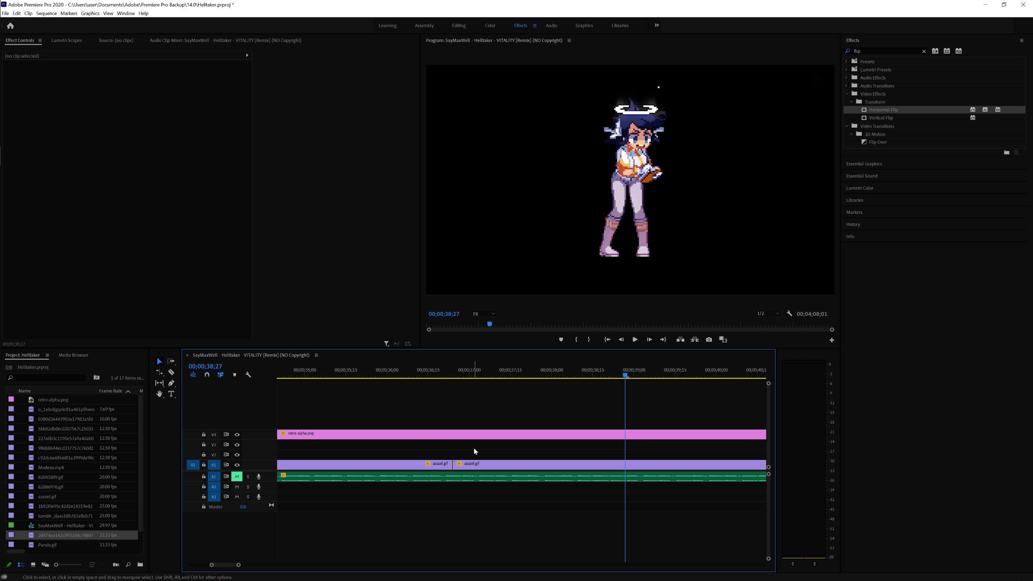
# Scrub back and forth across the cut between the haloed-character clips, viewing 00;00;36;04 and 00;00;35;29 and stopping on 00;00;37;08.
pyautogui.moveTo(499, 371); pyautogui.dragTo(470, 373)
pyautogui.click(397, 370)
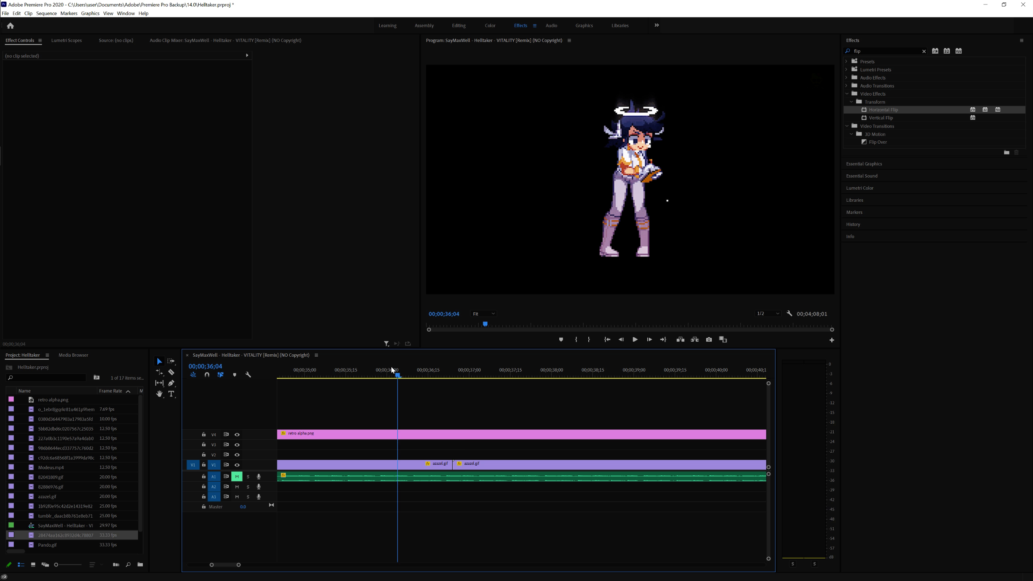
pyautogui.click(349, 372)
pyautogui.click(382, 371)
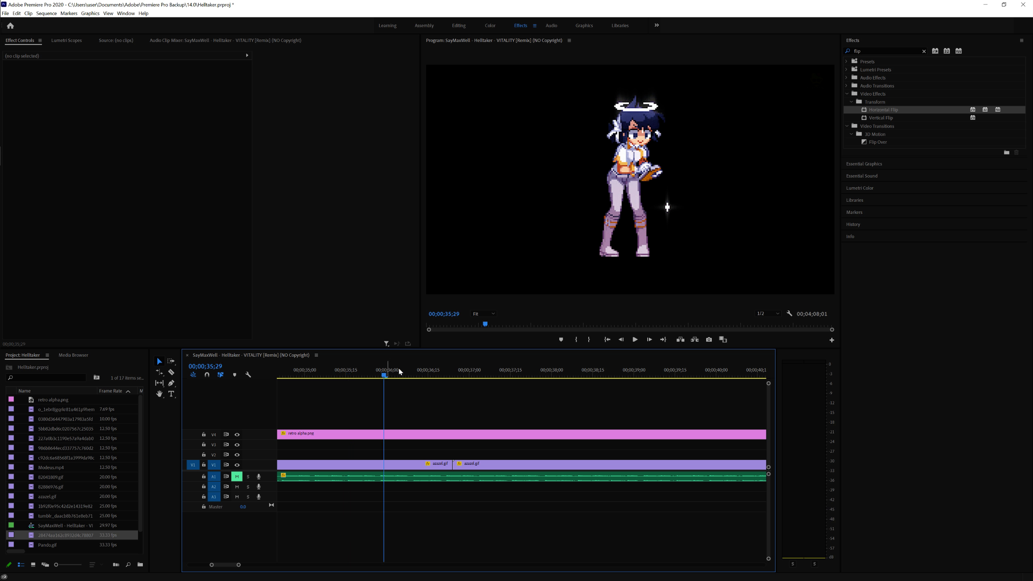
pyautogui.click(447, 371)
pyautogui.click(491, 371)
# View the first haloed-character clip at 00;00;35;11 and near its start at 00;00;33;07.
pyautogui.scroll(-3, 593, 413)
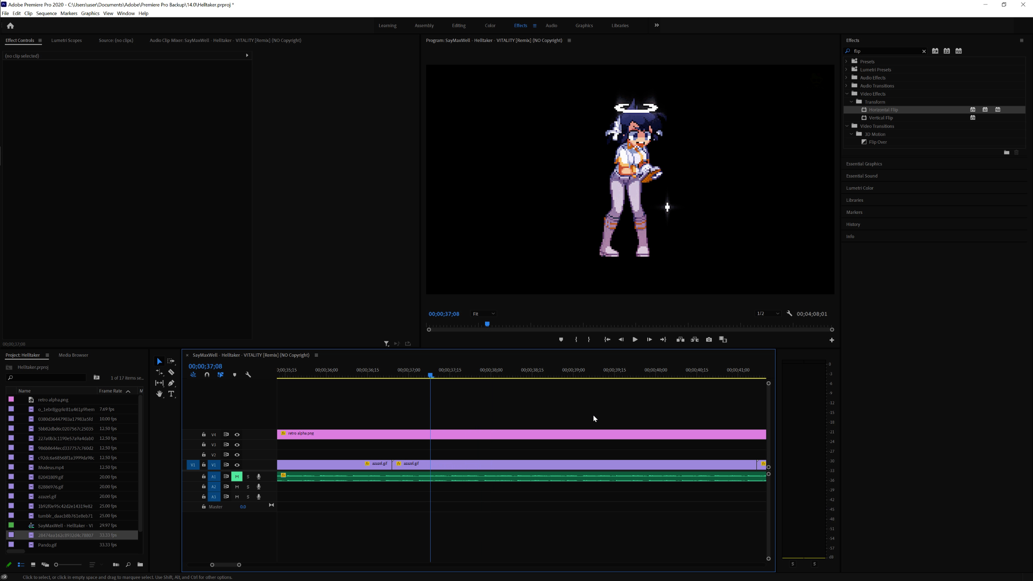
pyautogui.press('-')
pyautogui.press('-')
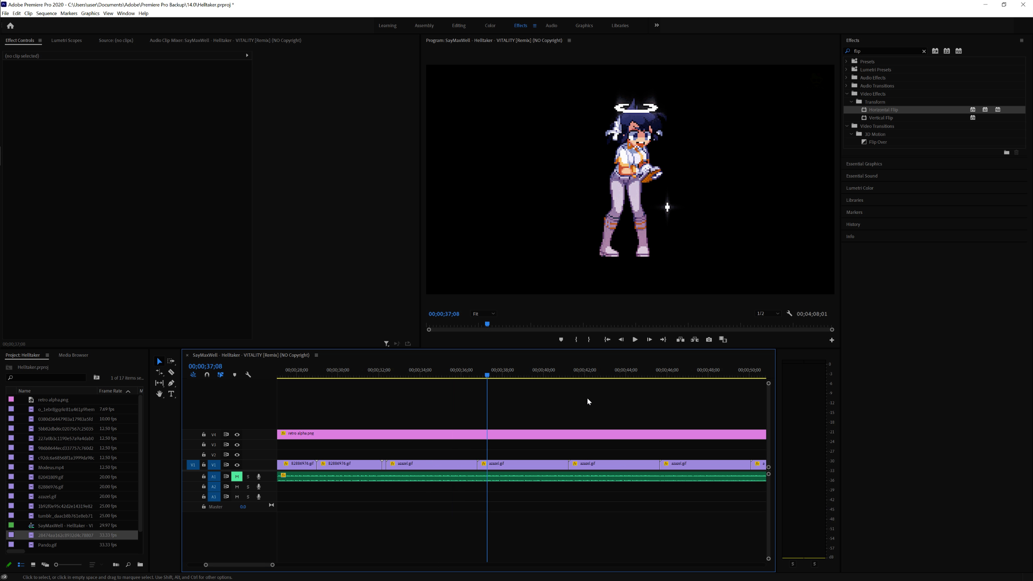
pyautogui.press('-')
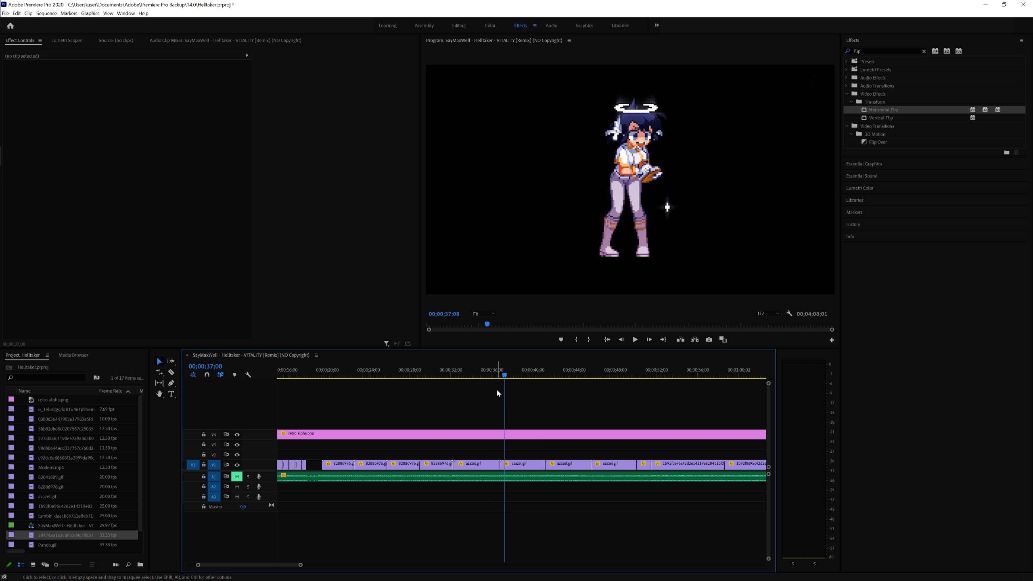
pyautogui.click(485, 377)
pyautogui.press('=')
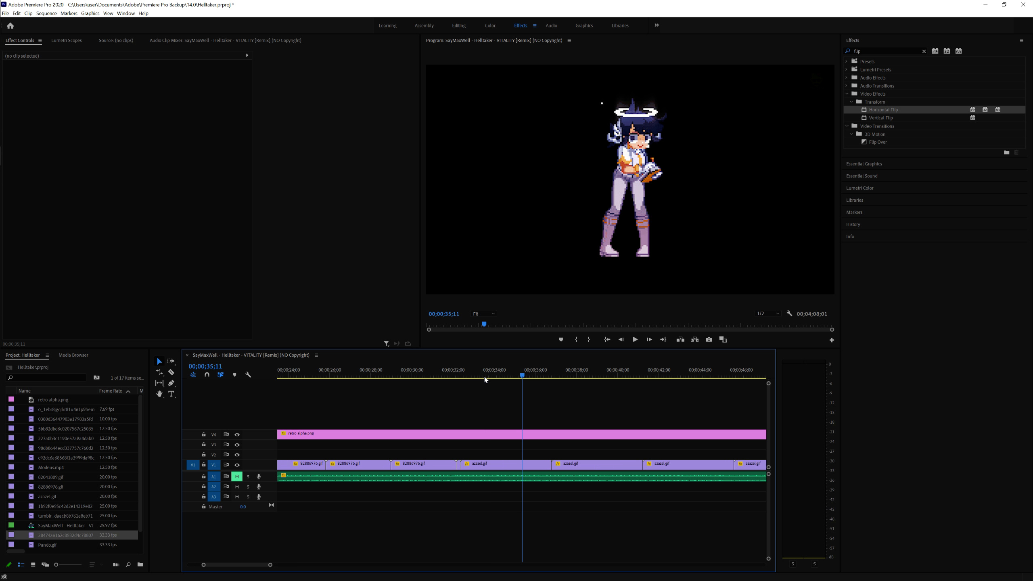
pyautogui.press('=')
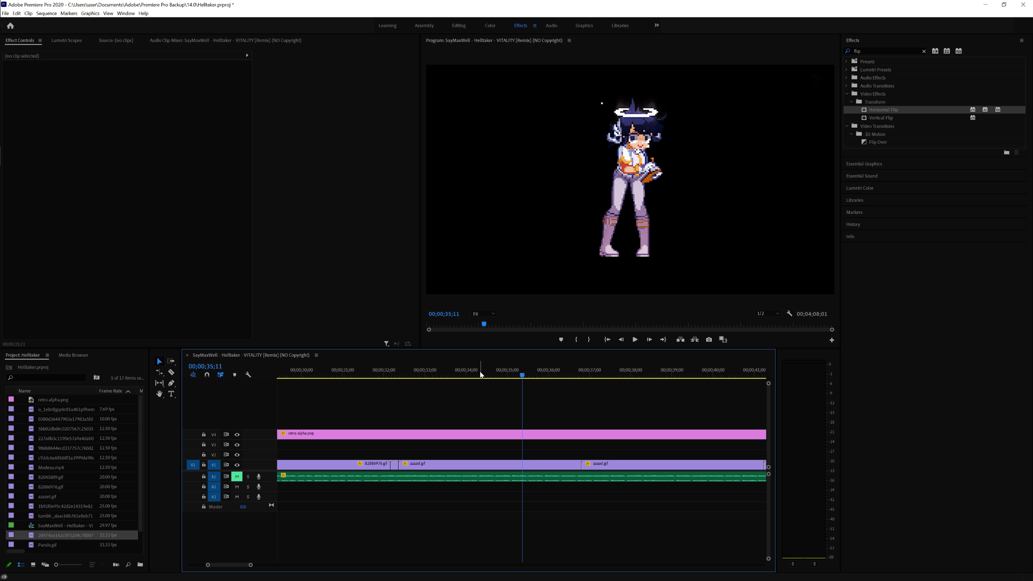
pyautogui.click(434, 374)
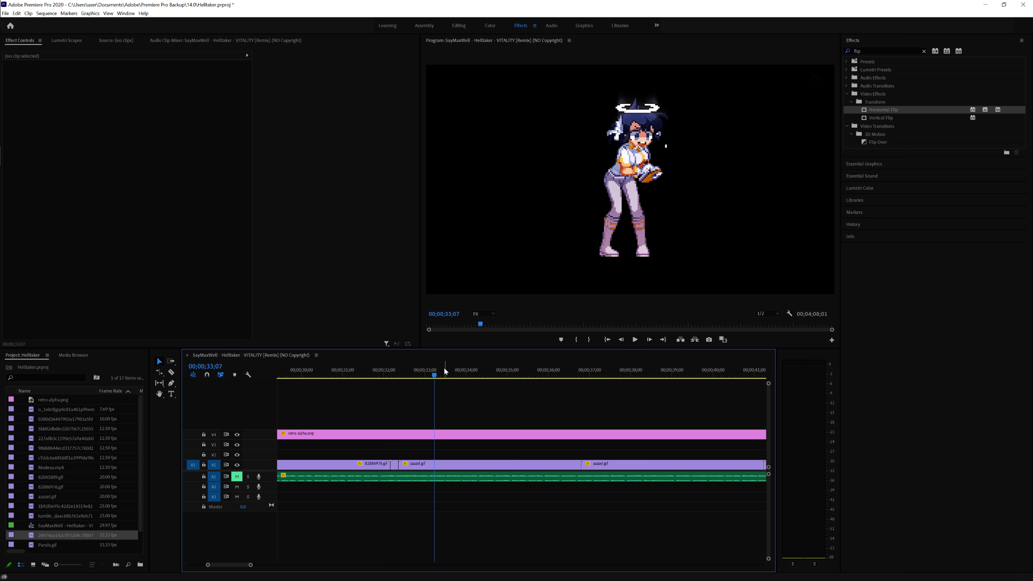
# Play the sequence from 00;00;31;22 to review the change from the white-haired trio GIF to the haloed girl GIF.
pyautogui.click(372, 371)
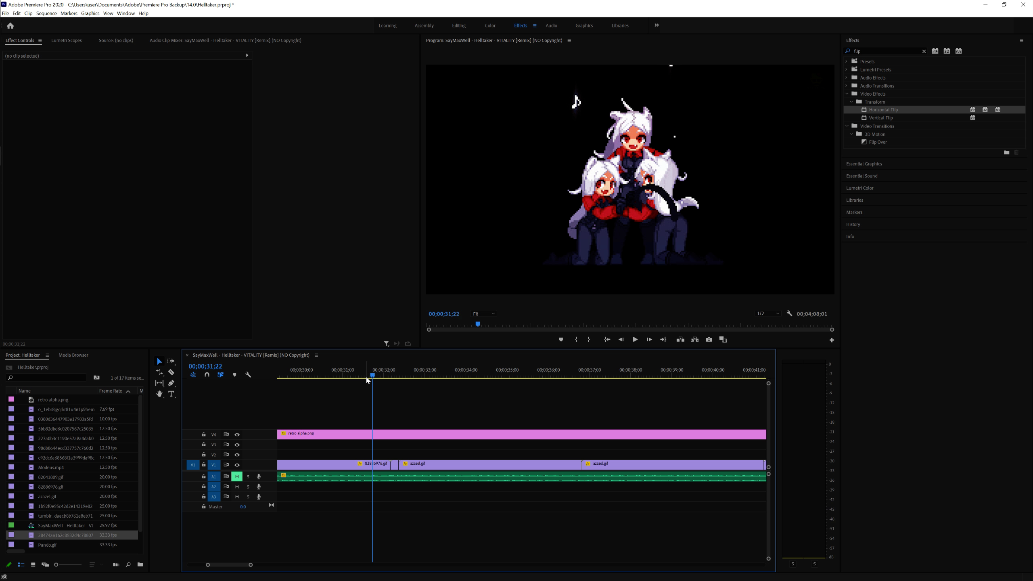
pyautogui.press('space')
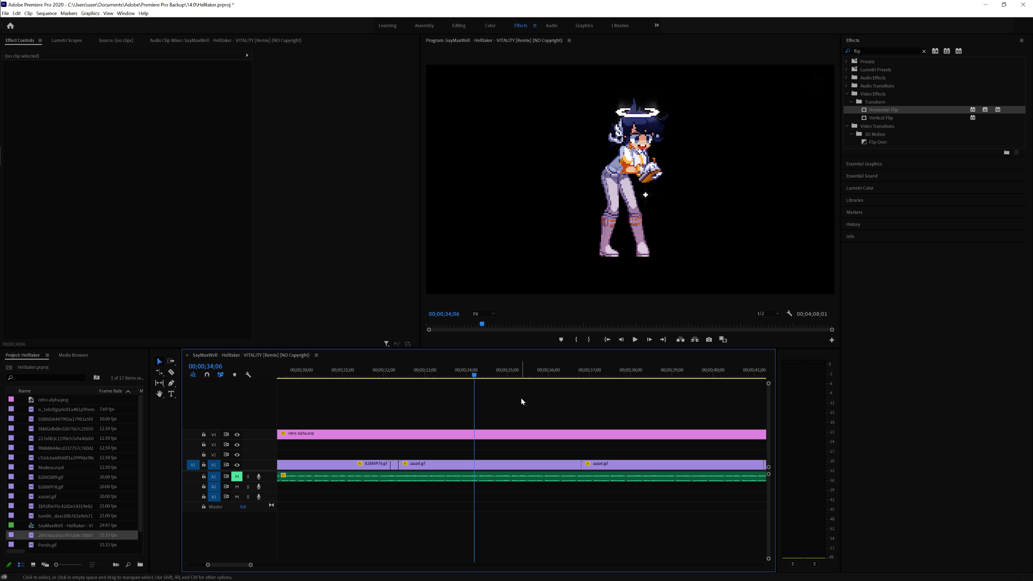
pyautogui.press('space')
# Play the haloed girl clips on V1 from 00;00;48;25, then return the playhead to 00;00;48;08.
pyautogui.scroll(-4, 579, 470)
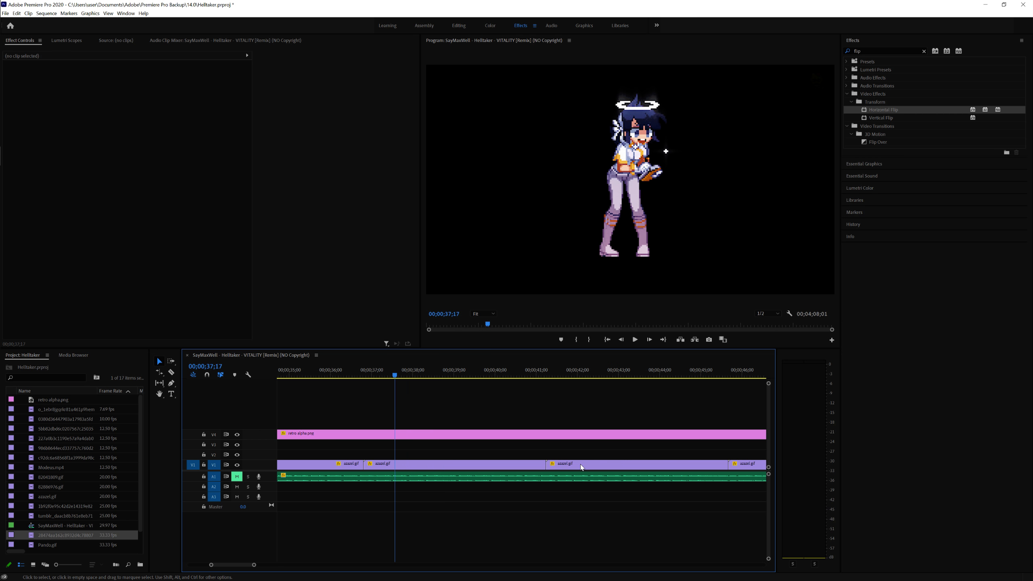
pyautogui.scroll(-4, 581, 471)
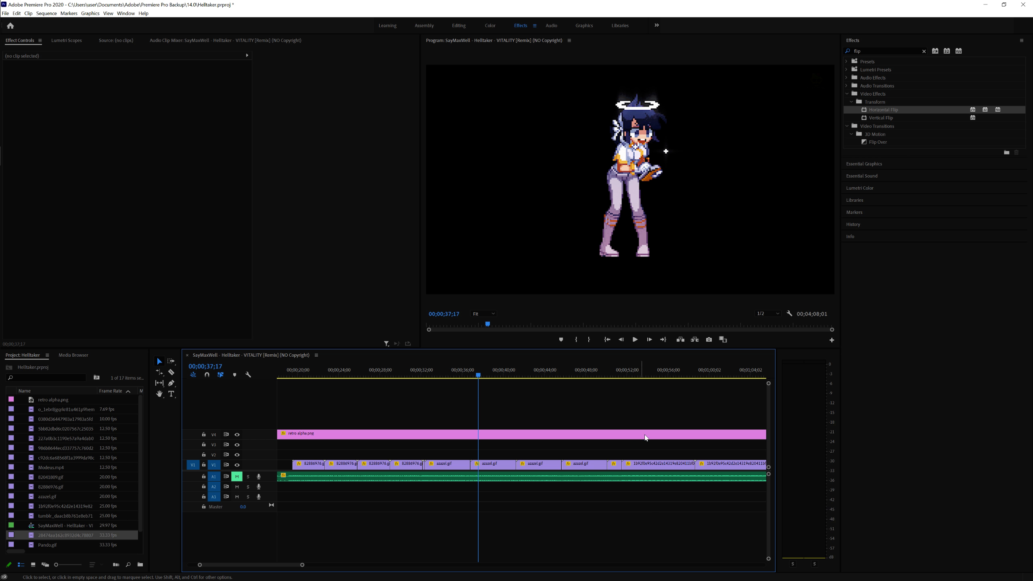
pyautogui.click(594, 371)
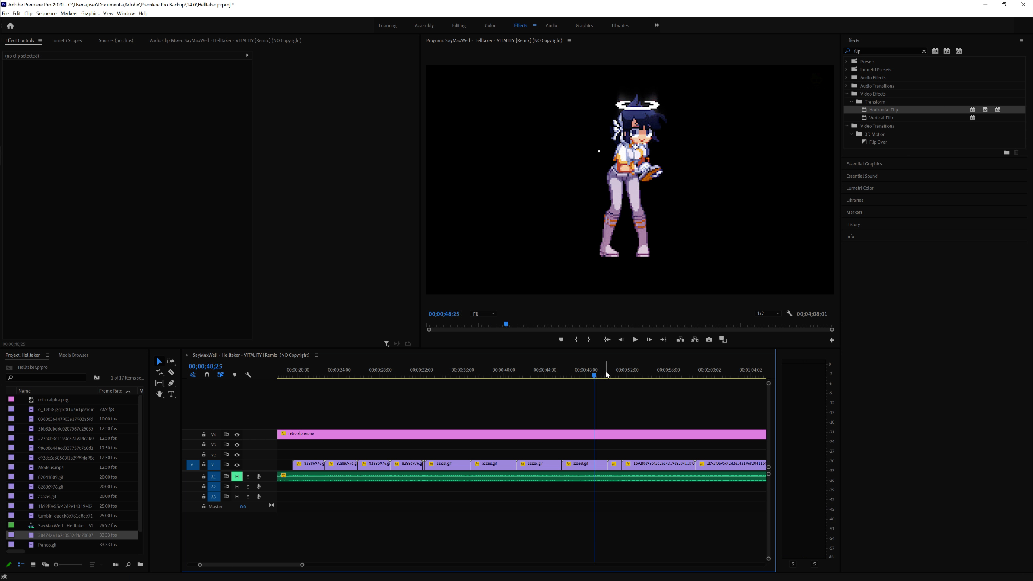
pyautogui.press('space')
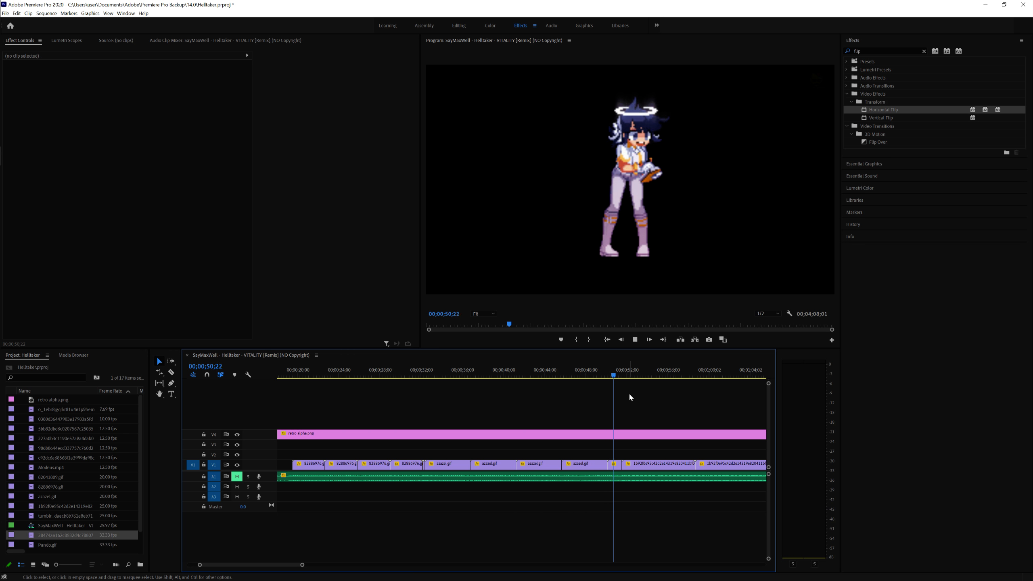
pyautogui.click(589, 370)
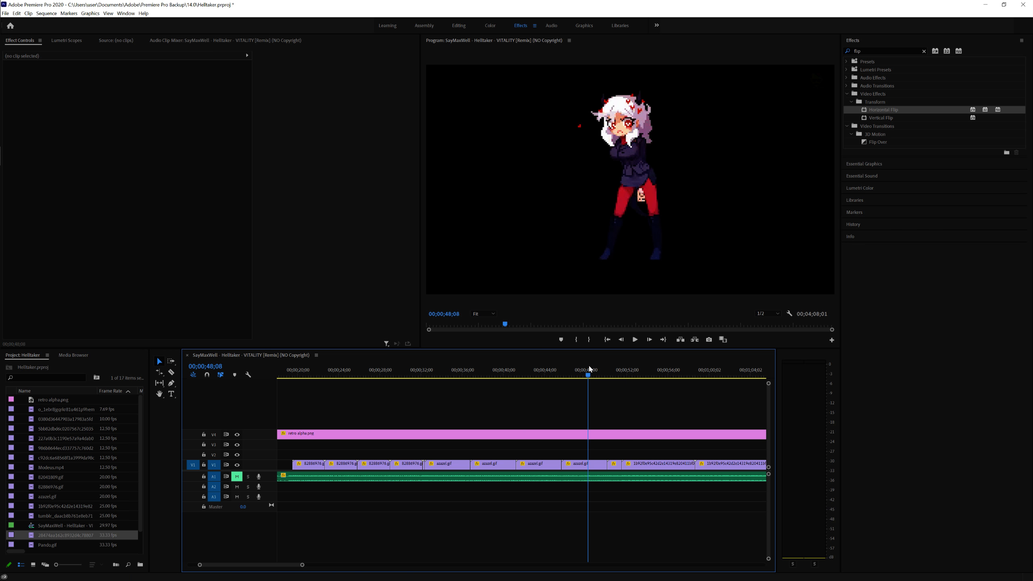
# Unmute audio track A1, play across the next character change with music, and place the playhead at 00;00;53;12.
pyautogui.click(236, 477)
pyautogui.press('space')
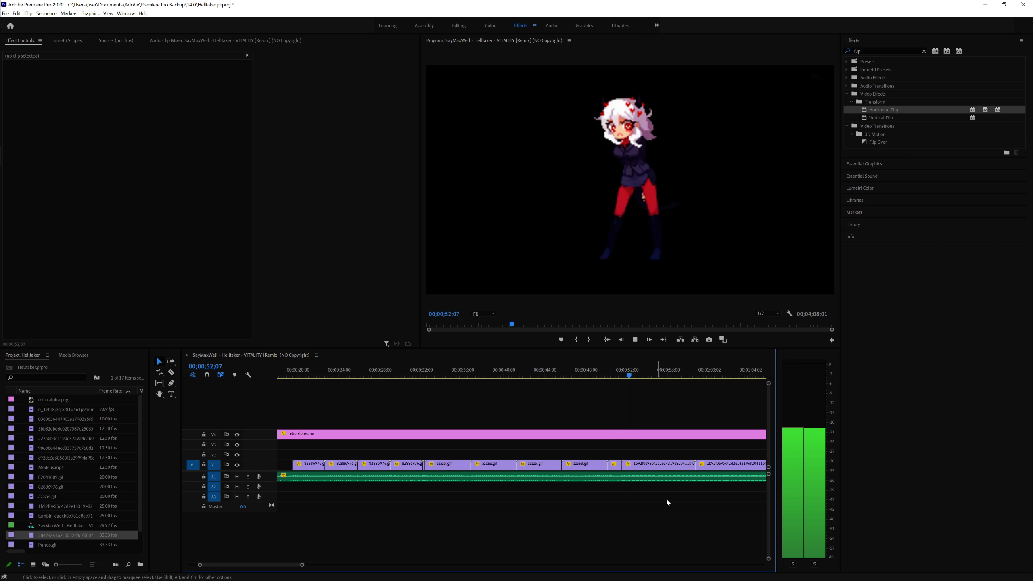
pyautogui.press('space')
pyautogui.hscroll(4, 652, 474)
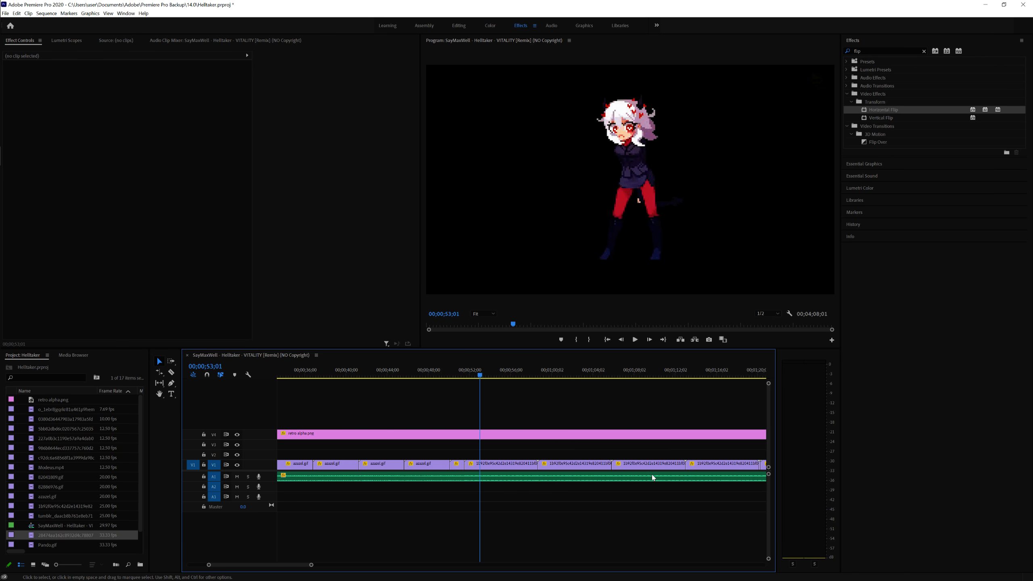
pyautogui.press('=')
pyautogui.press('=')
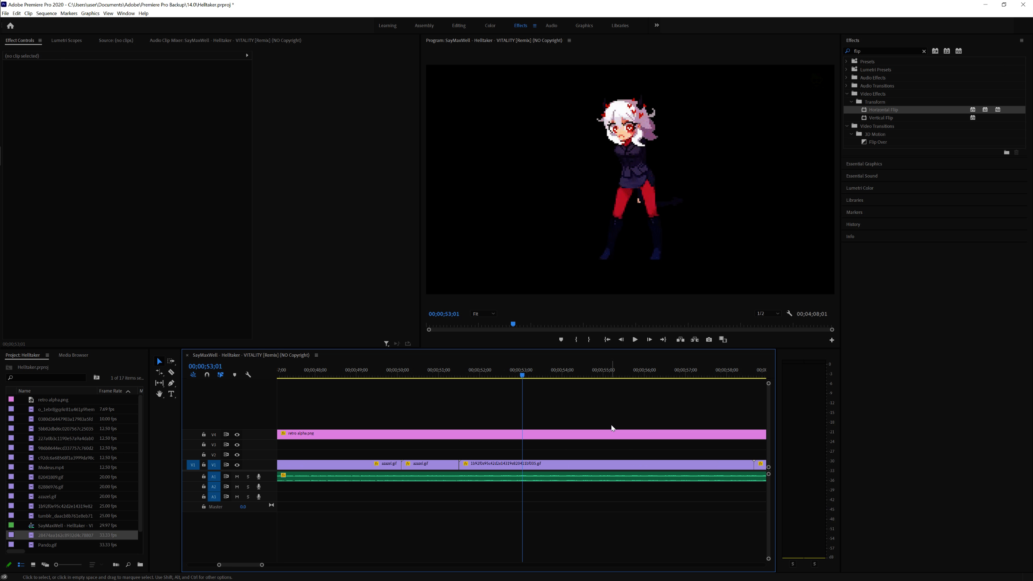
pyautogui.hscroll(2, 612, 428)
pyautogui.click(477, 371)
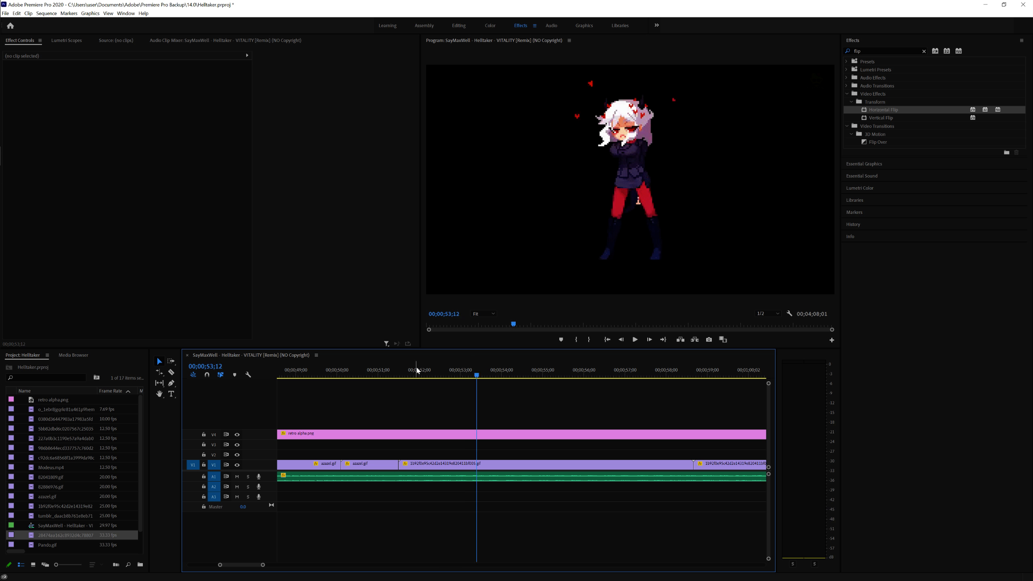
# Mute audio track A1 and step frame by frame from 00;00;51;09 to the cut at 00;00;51;15.
pyautogui.click(237, 477)
pyautogui.click(390, 372)
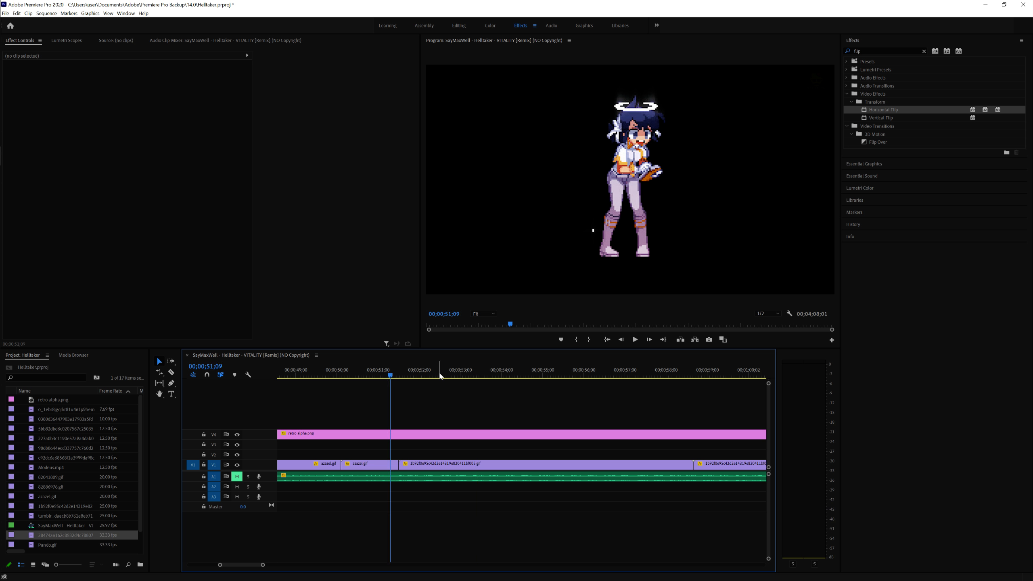
pyautogui.press('space')
pyautogui.press('space')
pyautogui.press('Left')
pyautogui.press('Left')
pyautogui.press('Left')
pyautogui.press('Left')
pyautogui.press('Left')
pyautogui.press('Left')
pyautogui.press('Left')
pyautogui.press('Left')
pyautogui.press('Left')
pyautogui.press('Left')
pyautogui.press('Left')
pyautogui.press('Left')
pyautogui.press('Left')
pyautogui.press('Right')
pyautogui.press('Right')
pyautogui.press('Right')
pyautogui.press('Right')
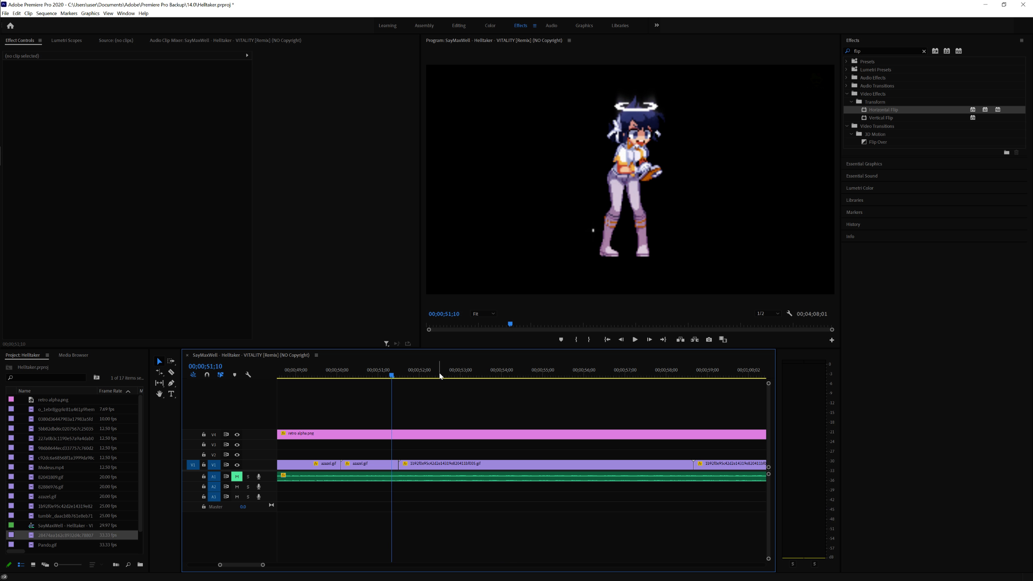
pyautogui.press('Right')
pyautogui.press('Right')
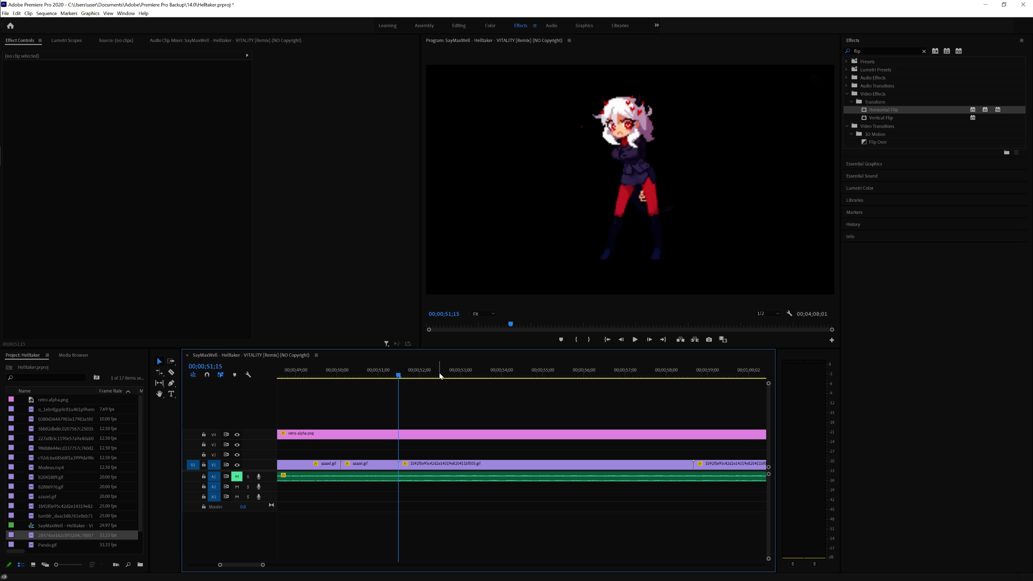
# Examine the animation loop of the heart-eyed demon GIF frame by frame from 00;00;54;23 to 00;00;55;11.
pyautogui.press('space')
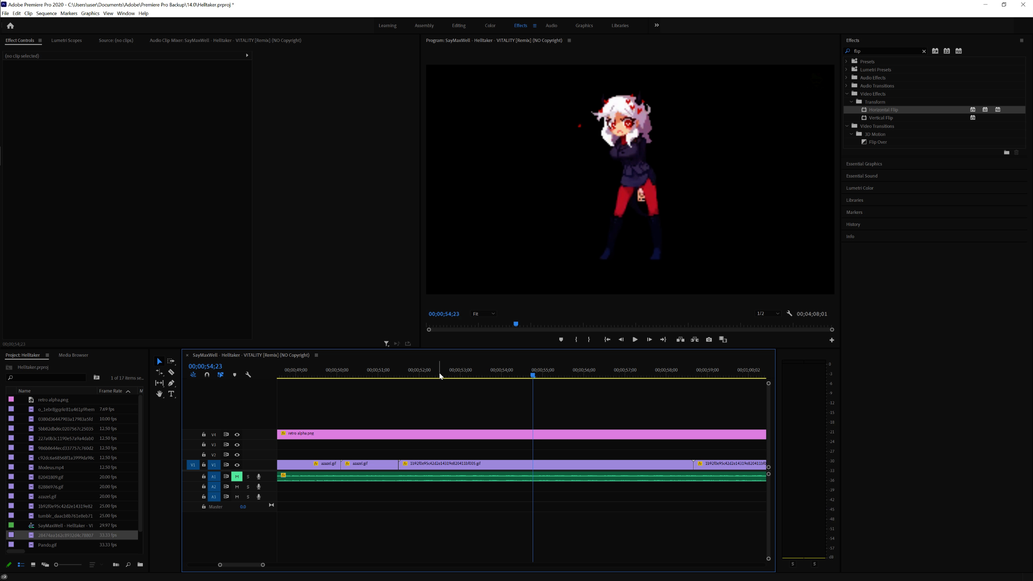
pyautogui.press('Left')
pyautogui.press('Right')
pyautogui.press('Right')
pyautogui.press('Right')
pyautogui.press('Right')
pyautogui.press('Right')
pyautogui.press('Right')
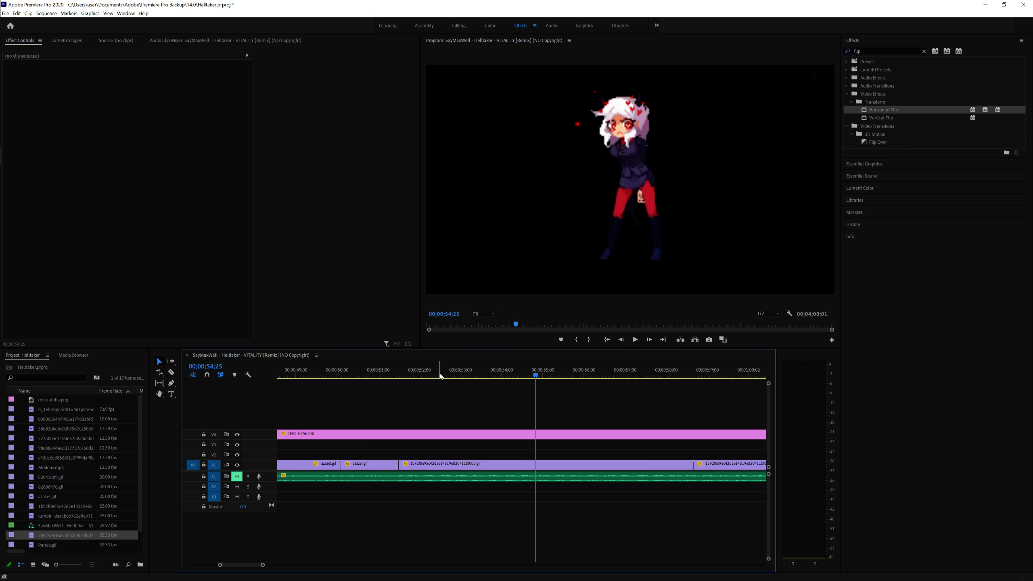
pyautogui.press('Right')
pyautogui.press('Right')
pyautogui.press('Right')
pyautogui.press('Right')
pyautogui.press('Right')
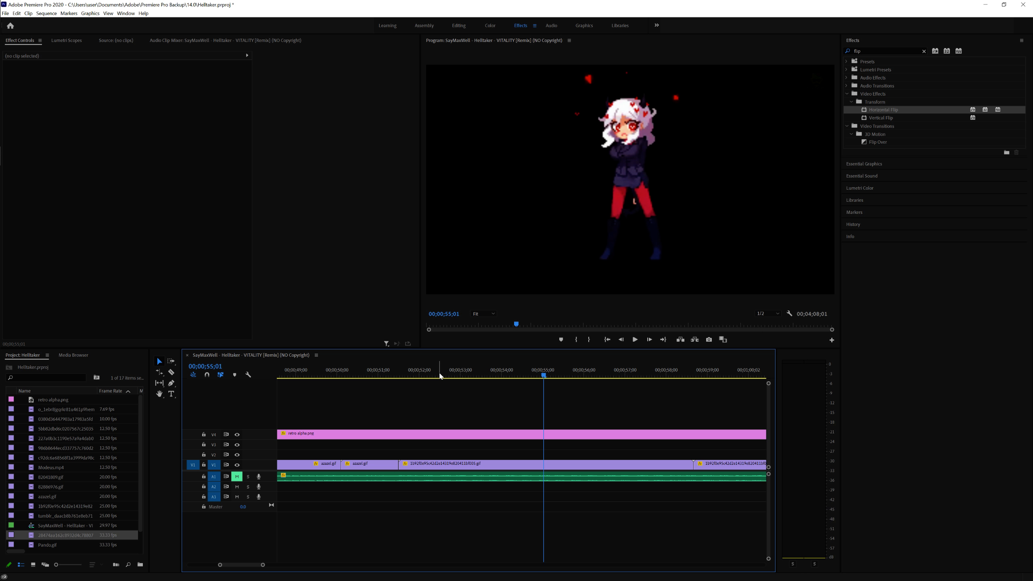
pyautogui.press('Right')
pyautogui.press('Right')
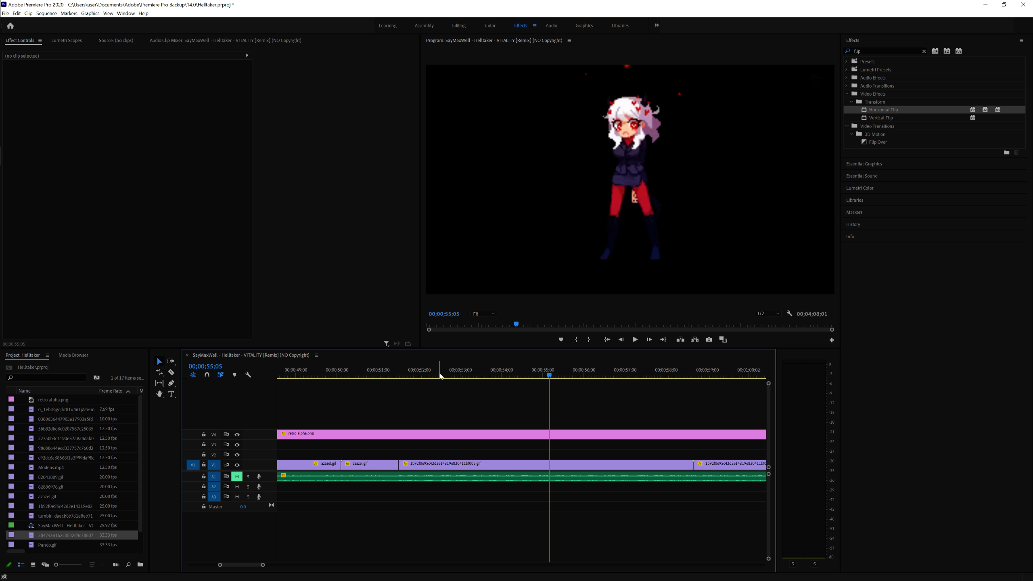
pyautogui.press('Right')
pyautogui.press('space')
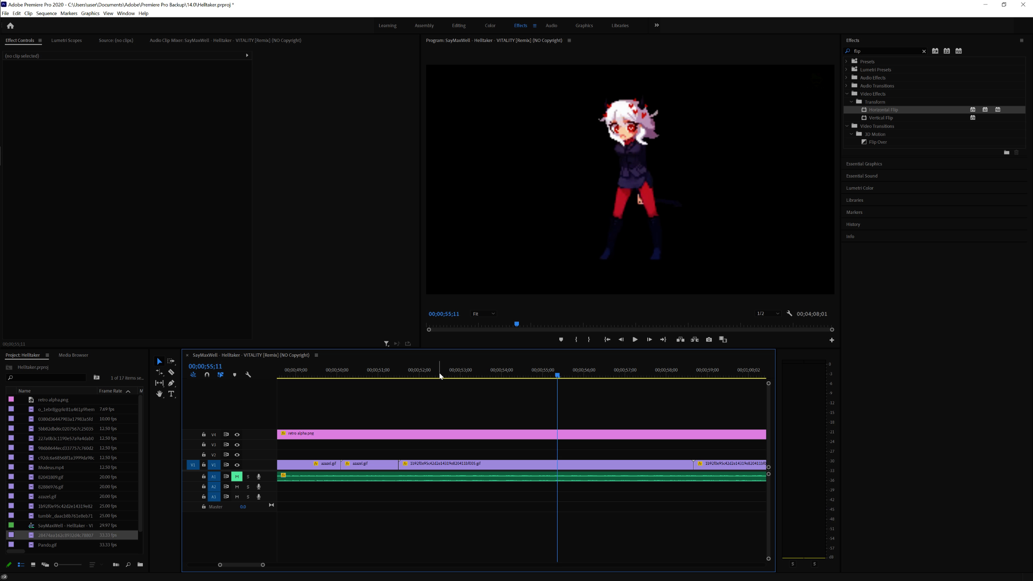
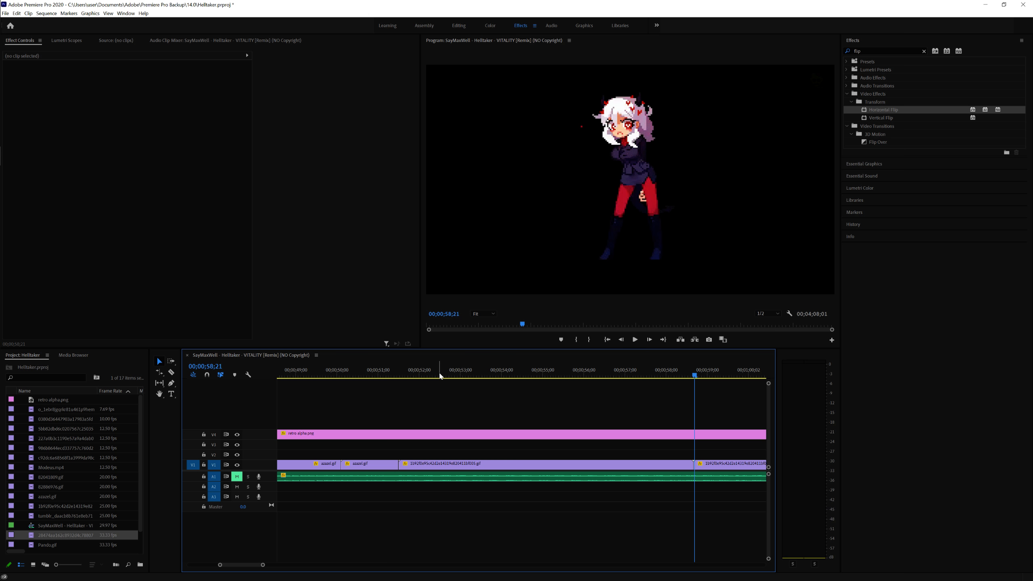
# Step frame by frame through the second heart-eyed demon clip from 00;00;58;21 to 00;01;00;27.
pyautogui.press('Right')
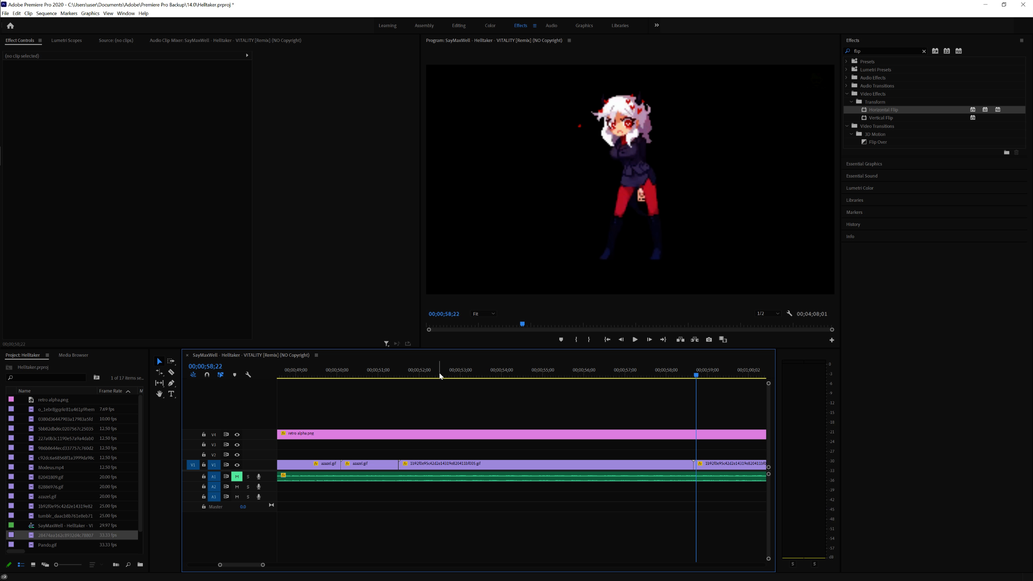
pyautogui.press('Right')
pyautogui.press('Right')
pyautogui.press('Right')
pyautogui.press('Right')
pyautogui.press('Right')
pyautogui.press('Right')
pyautogui.press('Right')
pyautogui.press('Right')
pyautogui.press('Right')
pyautogui.press('Right')
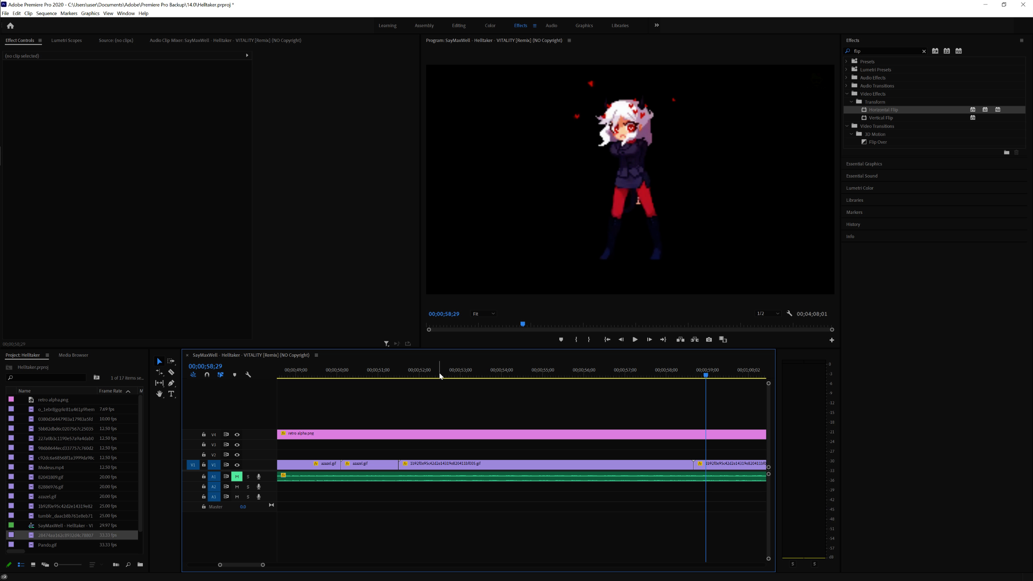
pyautogui.press('Right')
pyautogui.press('Right')
pyautogui.press('Right')
pyautogui.press('Right')
pyautogui.press('Right')
pyautogui.press('Right')
pyautogui.press('Right')
pyautogui.press('Right')
pyautogui.press('Right')
pyautogui.press('Right')
pyautogui.press('Right')
pyautogui.press('Right')
pyautogui.press('Right')
pyautogui.press('Right')
pyautogui.press('Right')
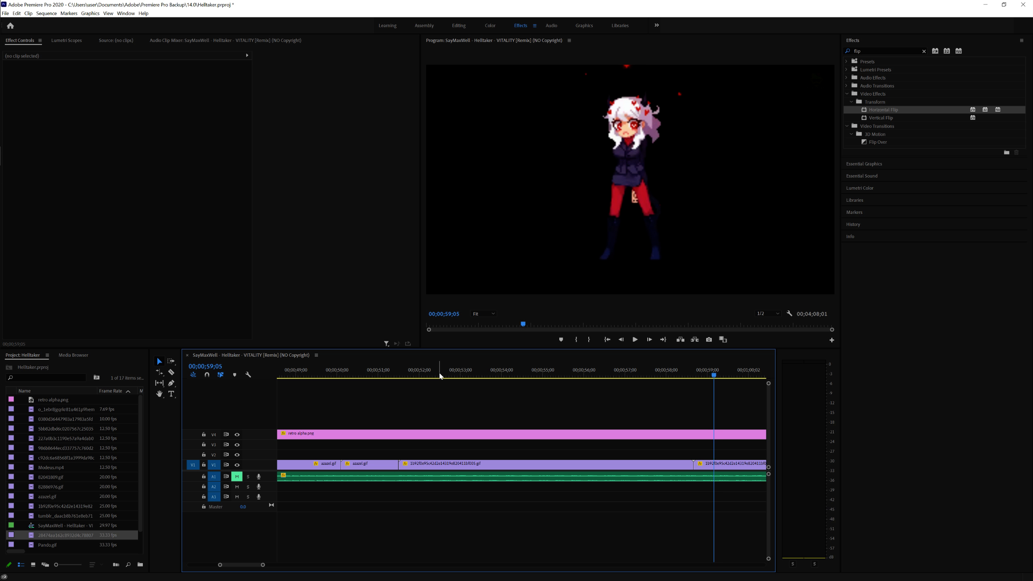
pyautogui.press('Right')
pyautogui.press('Right')
pyautogui.press('Right')
pyautogui.press('Right')
pyautogui.press('Right')
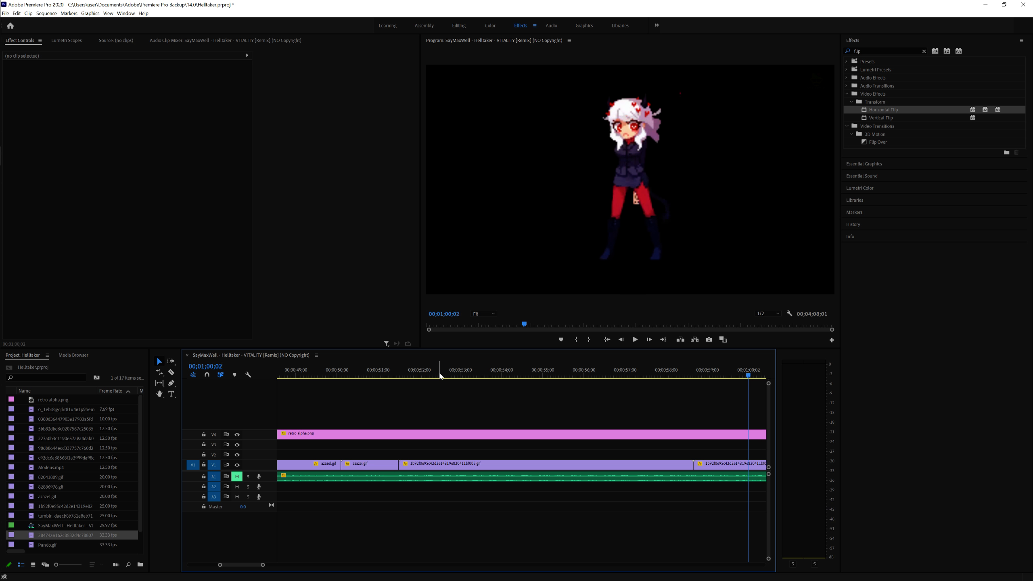
pyautogui.press('Right')
pyautogui.press('Right')
pyautogui.press('Right')
pyautogui.press('Right')
pyautogui.press('Right')
pyautogui.press('Right')
pyautogui.press('Right')
pyautogui.press('Right')
pyautogui.press('Right')
pyautogui.press('Right')
pyautogui.press('Right')
pyautogui.press('Right')
pyautogui.press('Right')
pyautogui.press('Right')
pyautogui.press('Right')
pyautogui.press('Right')
pyautogui.press('Right')
pyautogui.press('Right')
pyautogui.press('Right')
pyautogui.press('Right')
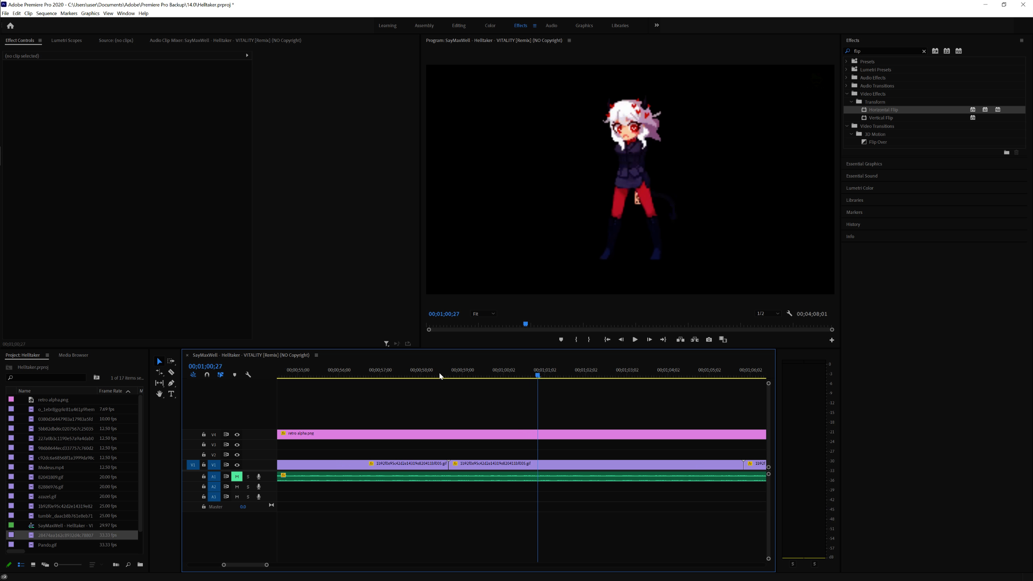
# Select the first heart-eyed demon clip on V1 and check the seam at its end, stopping at 00;00;58;22.
pyautogui.click(406, 464)
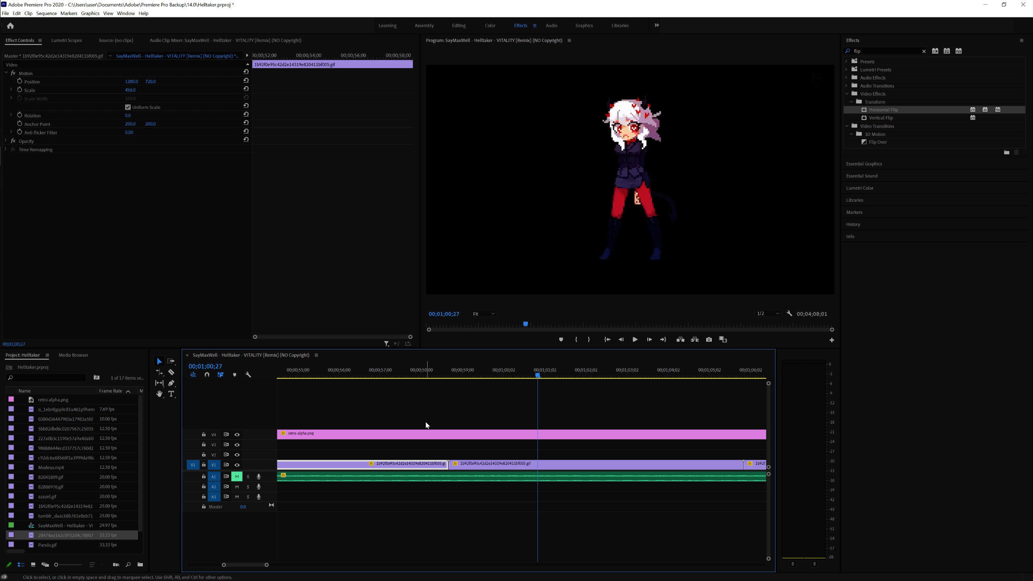
pyautogui.click(446, 378)
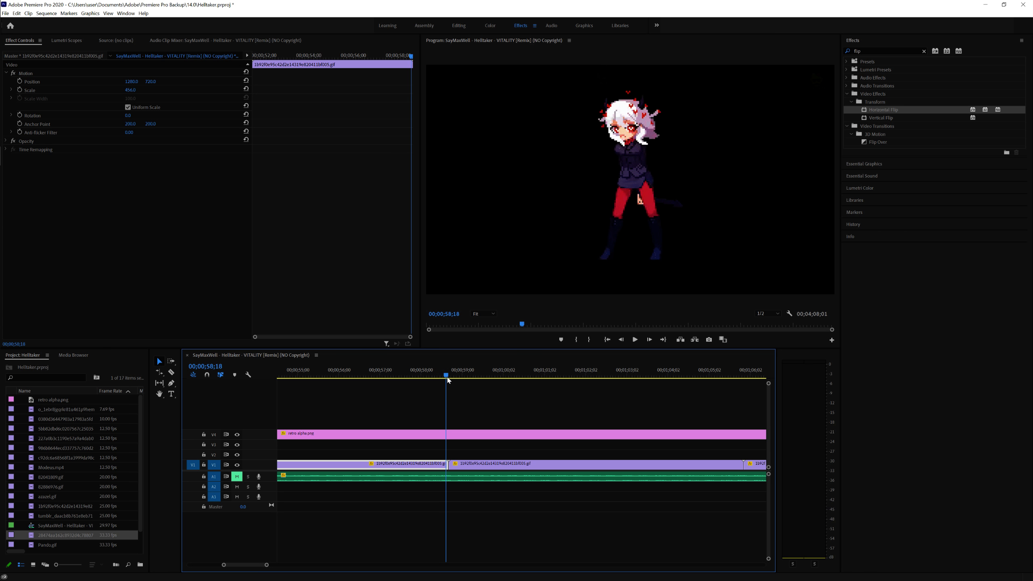
pyautogui.press('Right')
pyautogui.press('Right')
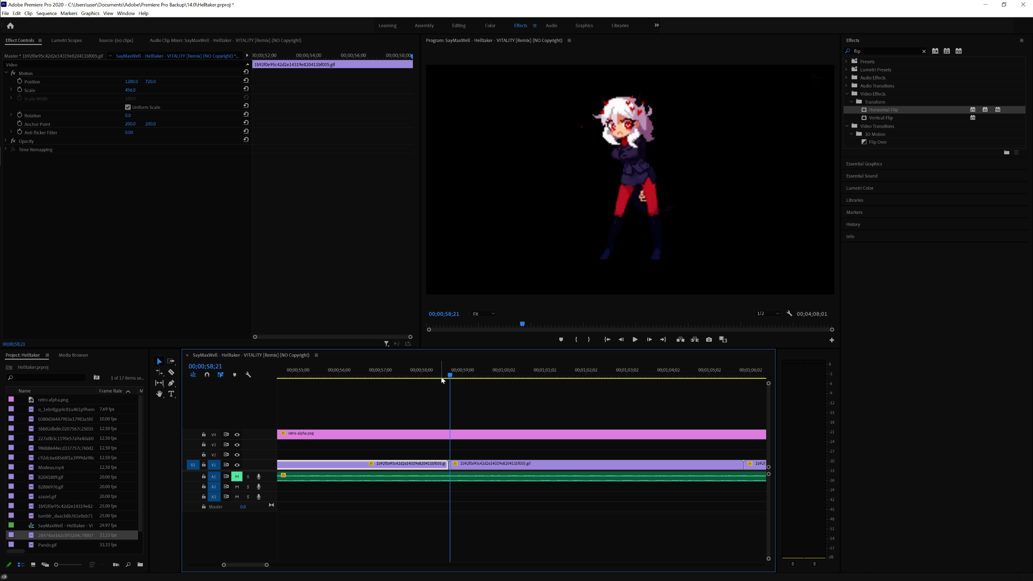
pyautogui.press('Right')
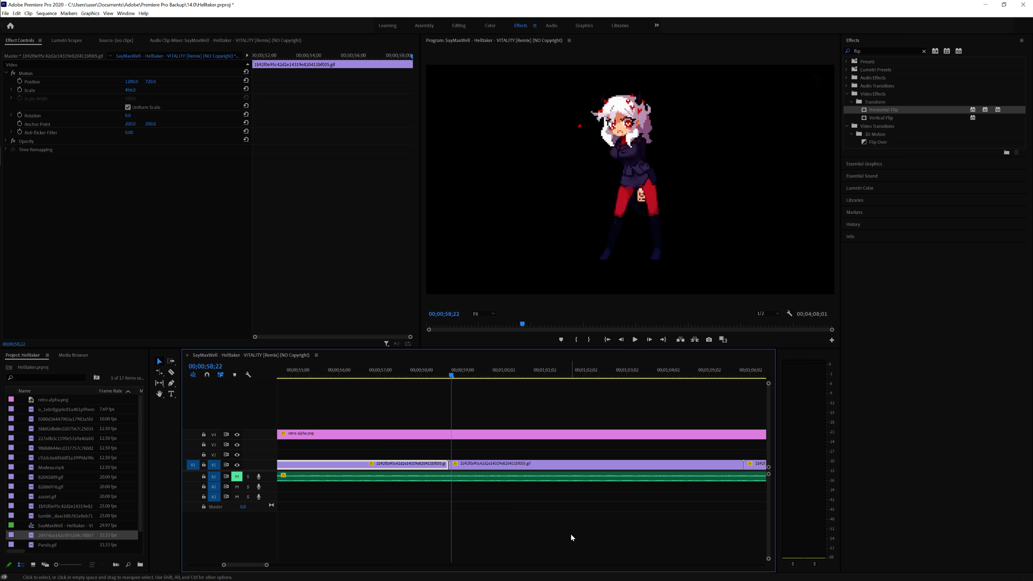
# Survey the whole sequence, previewing the frames at 00;01;31;25 and 00;01;15;16.
pyautogui.scroll(-2, 575, 521)
pyautogui.scroll(-2, 576, 518)
pyautogui.press('-')
pyautogui.press('-')
pyautogui.press('-')
pyautogui.press('-')
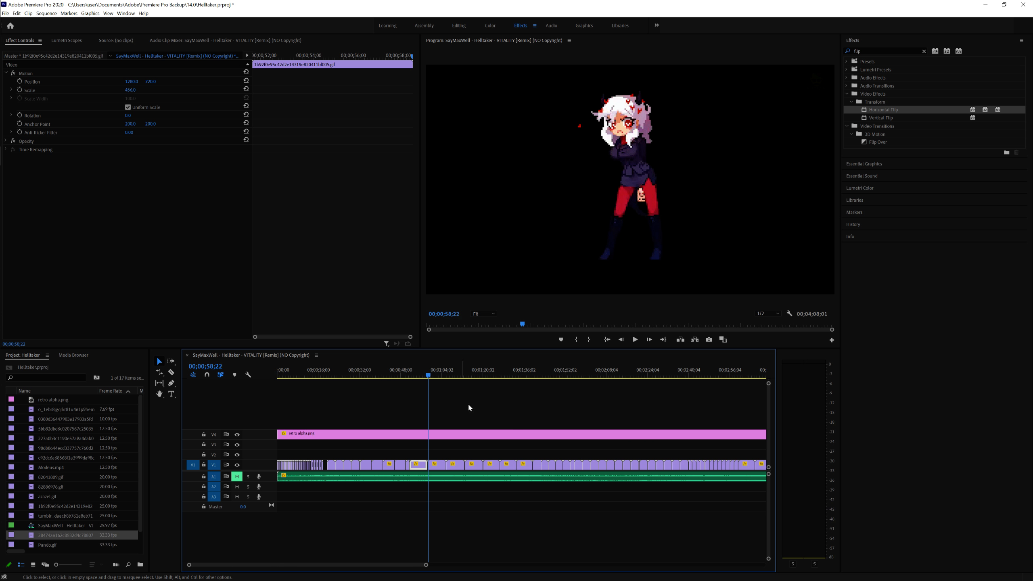
pyautogui.click(512, 371)
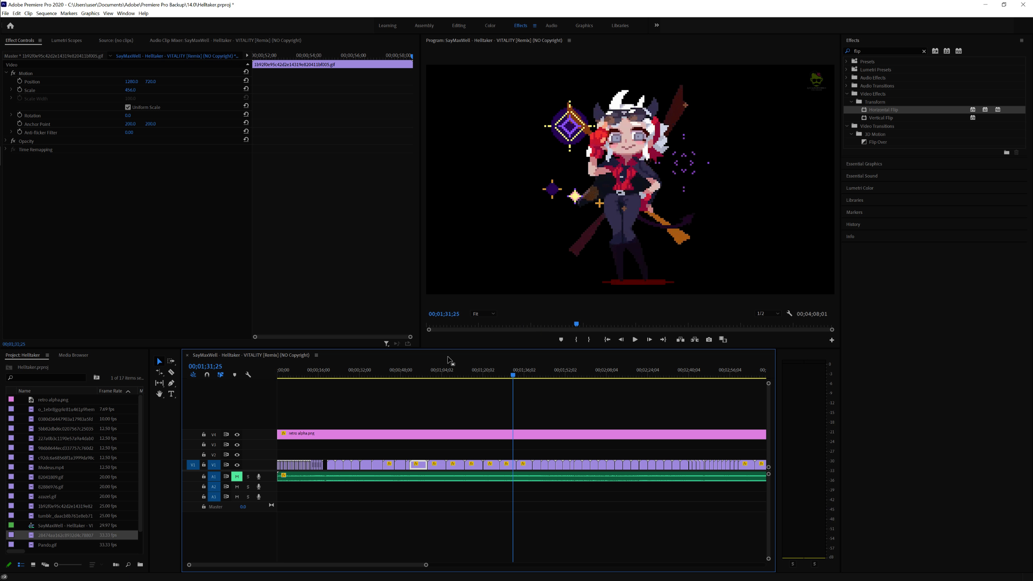
pyautogui.click(472, 370)
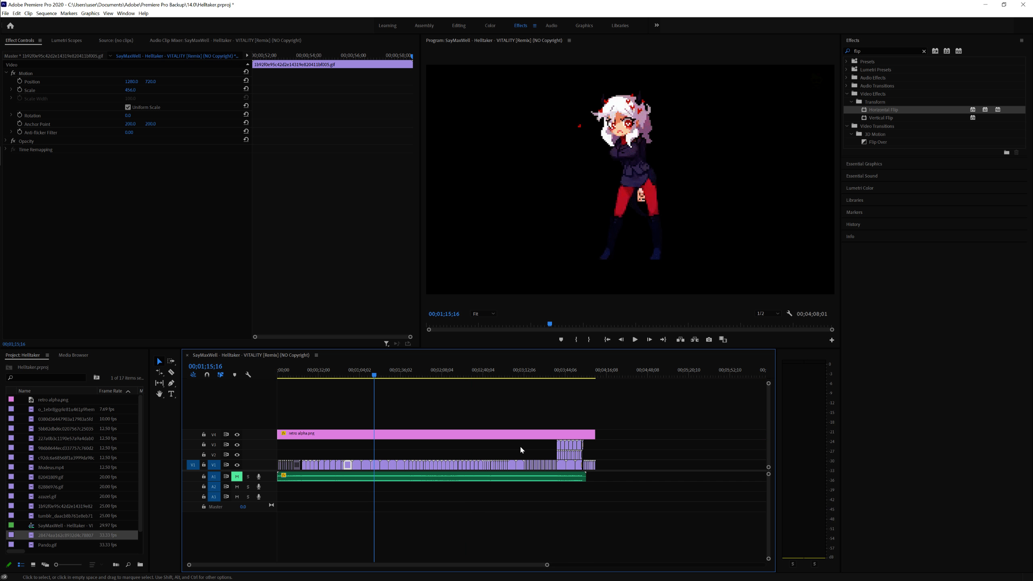
# Examine the arrangement of the GIF clips on V1 around 00;01;15;16, both up close and in wider context.
pyautogui.press('=')
pyautogui.press('=')
pyautogui.press('=')
pyautogui.press('=')
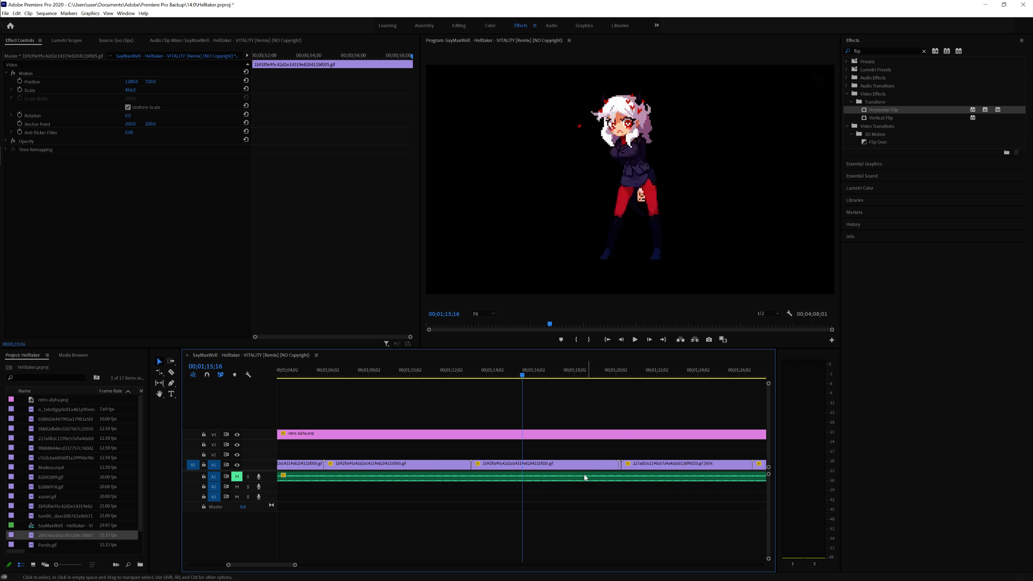
pyautogui.press('=')
pyautogui.press('=')
pyautogui.press('=')
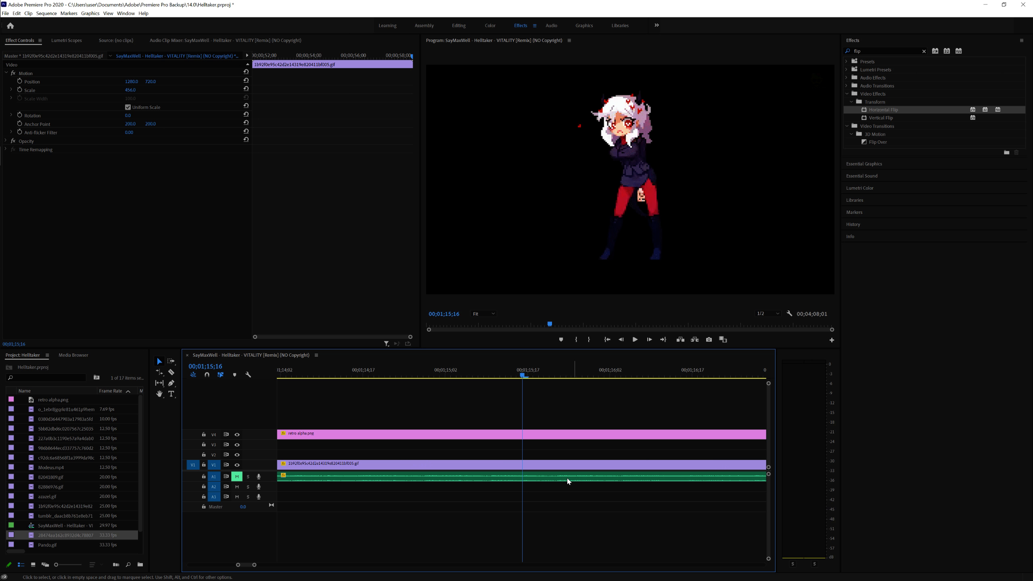
pyautogui.press('-')
pyautogui.press('-')
pyautogui.press('-')
pyautogui.press('-')
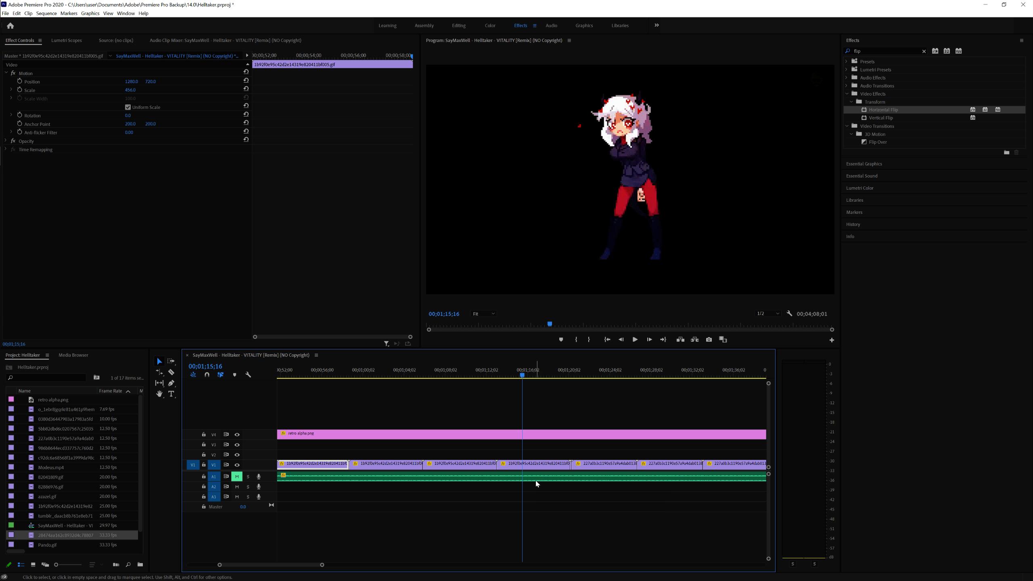
# Play the sequence from 00;01;18;18 across the seam into the first sparkle-surrounded demon clip, stopping at 00;01;22;24.
pyautogui.press('-')
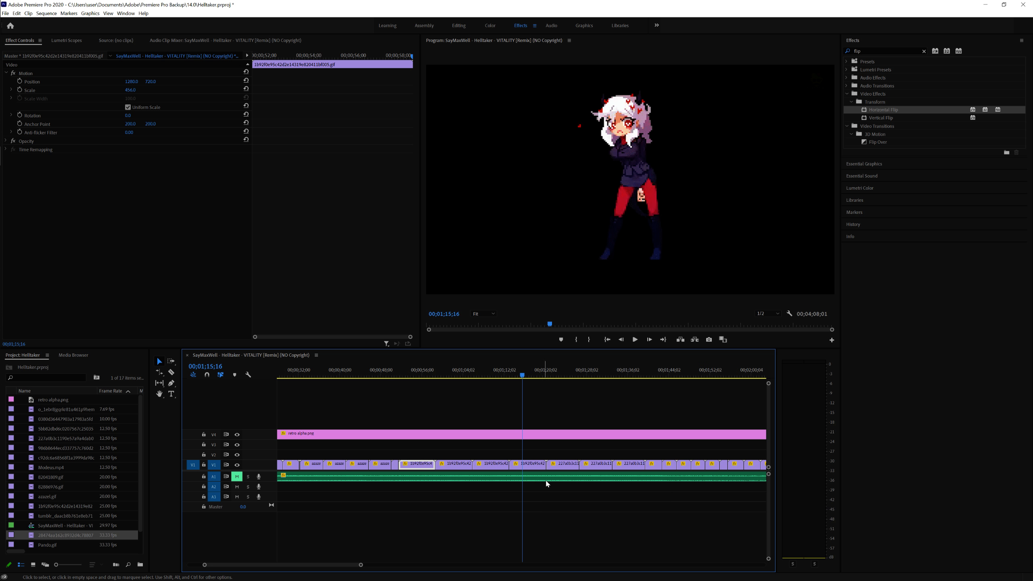
pyautogui.click(538, 382)
pyautogui.press('=')
pyautogui.press('=')
pyautogui.press('=')
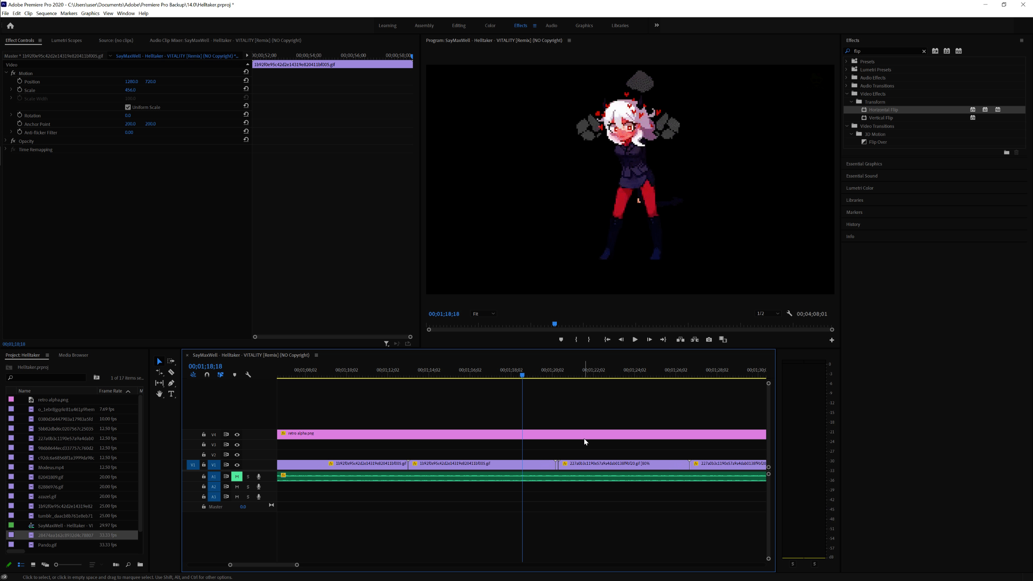
pyautogui.press('=')
pyautogui.scroll(-3, 600, 441)
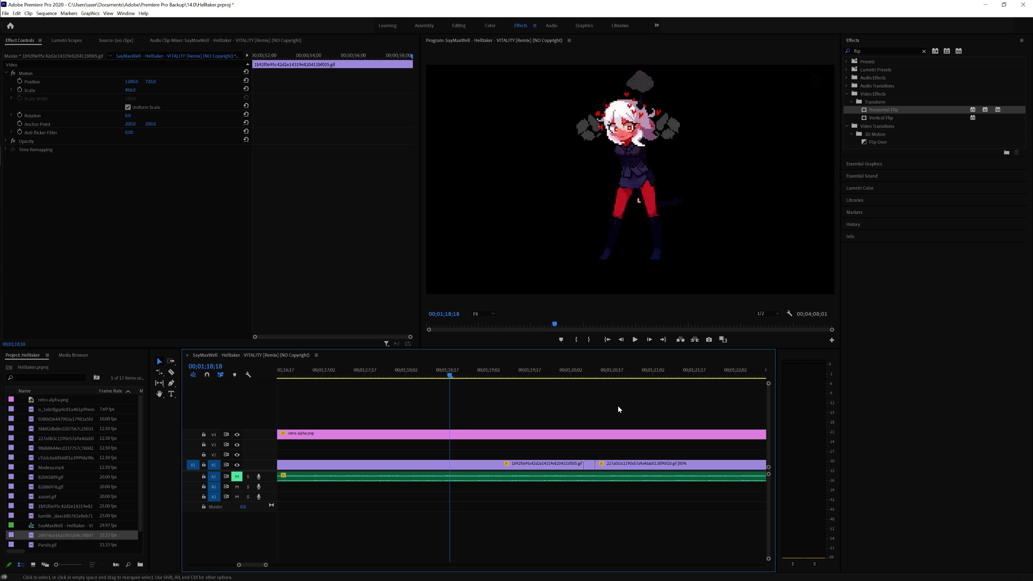
pyautogui.press('space')
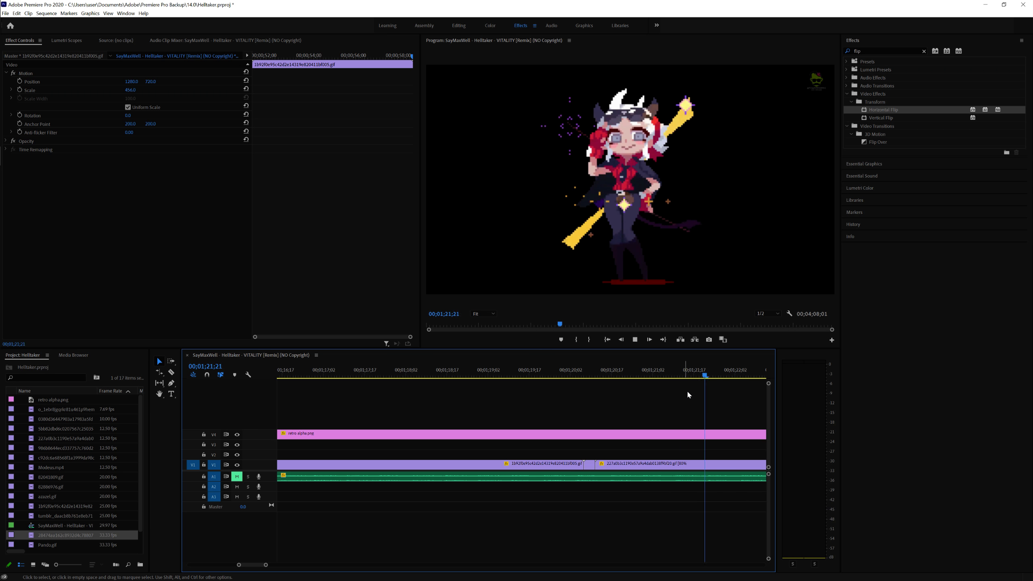
pyautogui.scroll(-1, 686, 392)
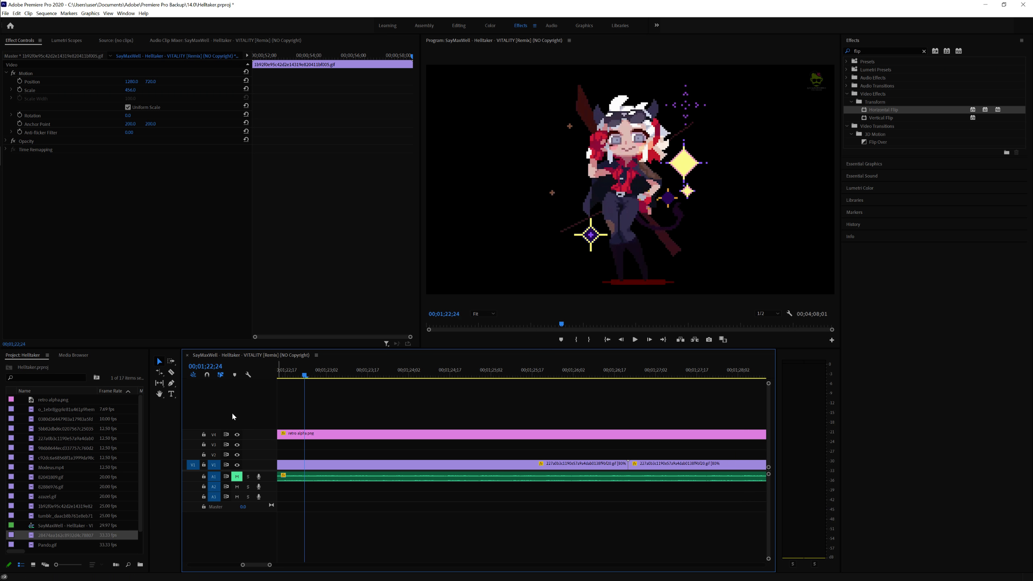
# Unmute A1 to play the sparkle demon clips with music until 00;01;29;13, and mute A1 again with the playhead at 00;01;32;23.
pyautogui.click(237, 476)
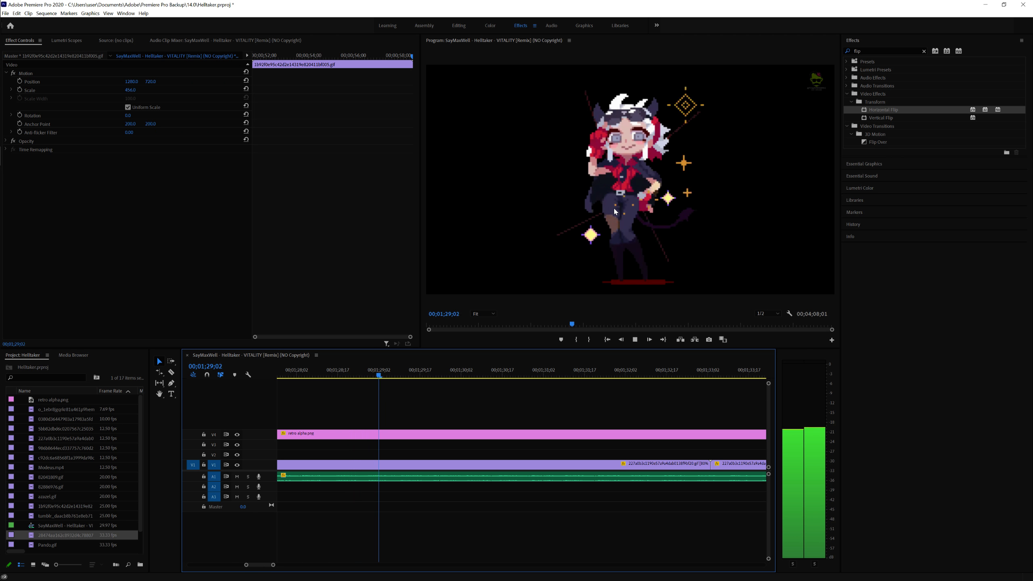
pyautogui.press('space')
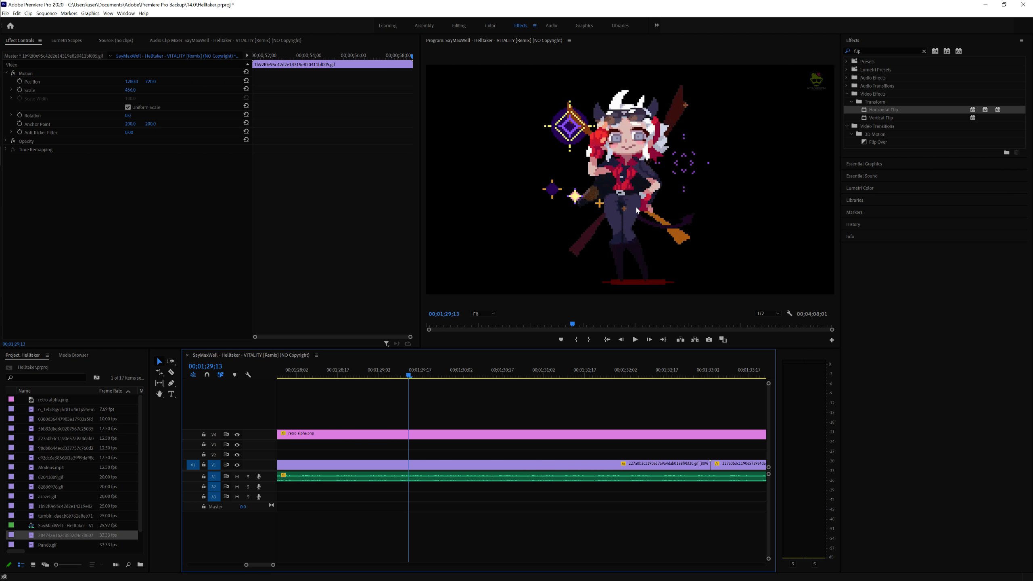
pyautogui.scroll(-2, 613, 430)
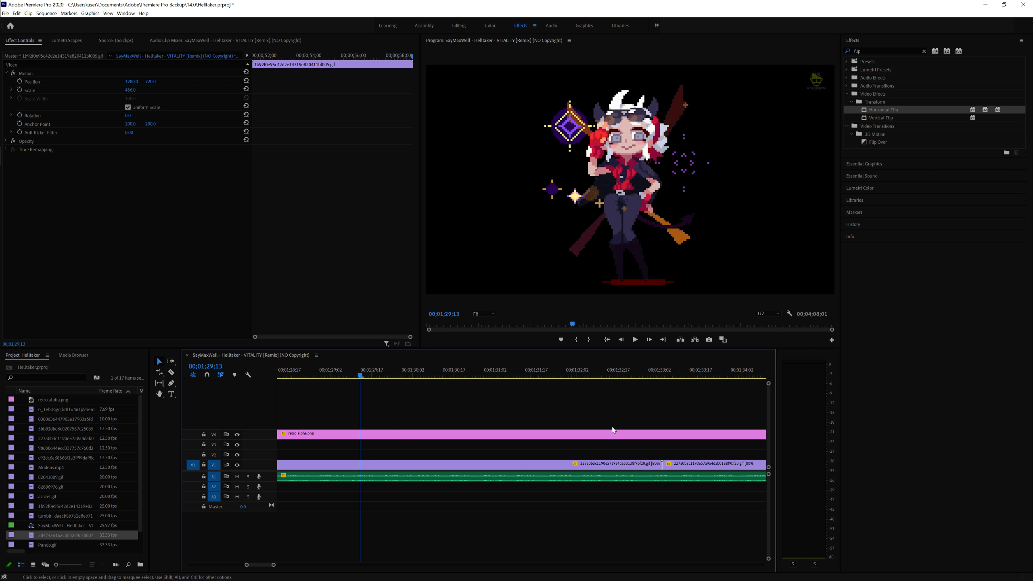
pyautogui.click(634, 374)
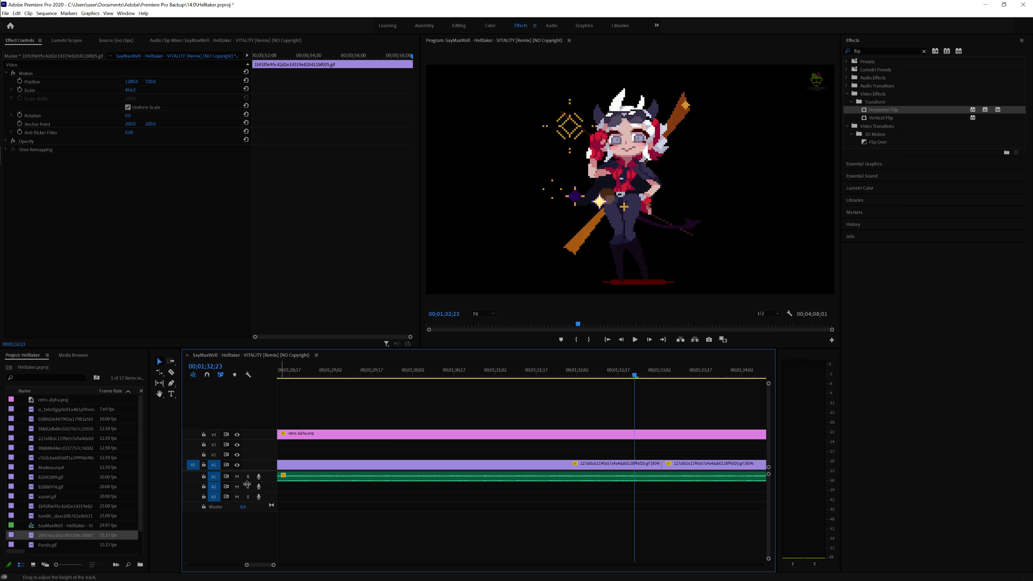
pyautogui.click(236, 476)
# Step frame by frame across the seam between the sparkle demon clips, from 00;01;33;02 to 00;01;36;29.
pyautogui.scroll(-3, 638, 401)
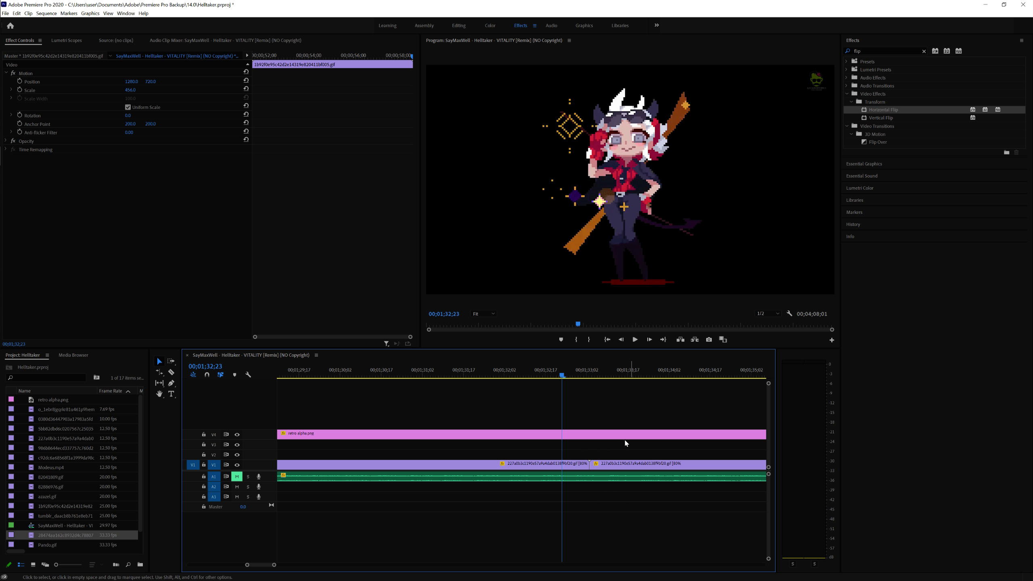
pyautogui.click(585, 374)
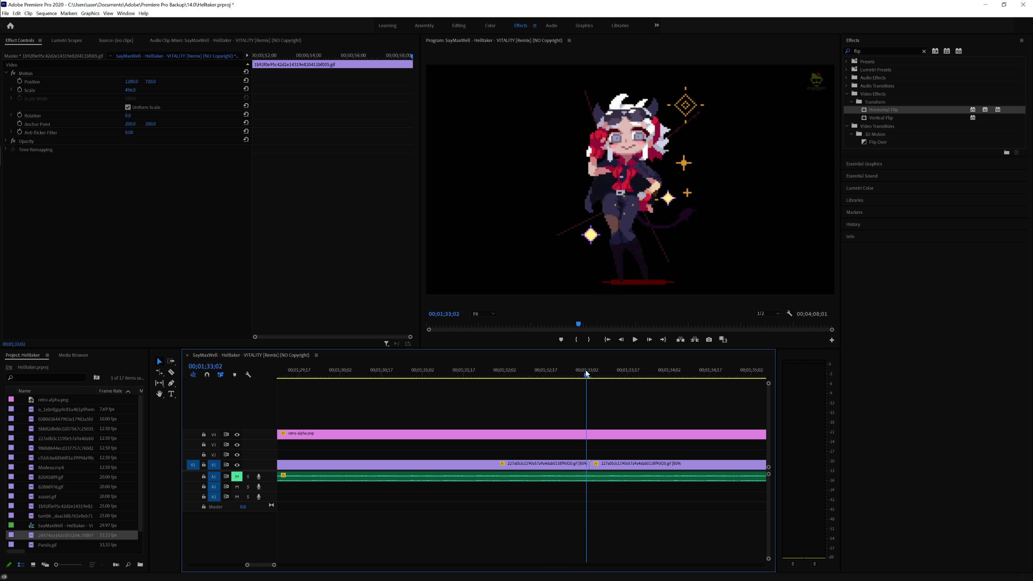
pyautogui.moveTo(586, 373); pyautogui.dragTo(588, 373)
pyautogui.press('Right')
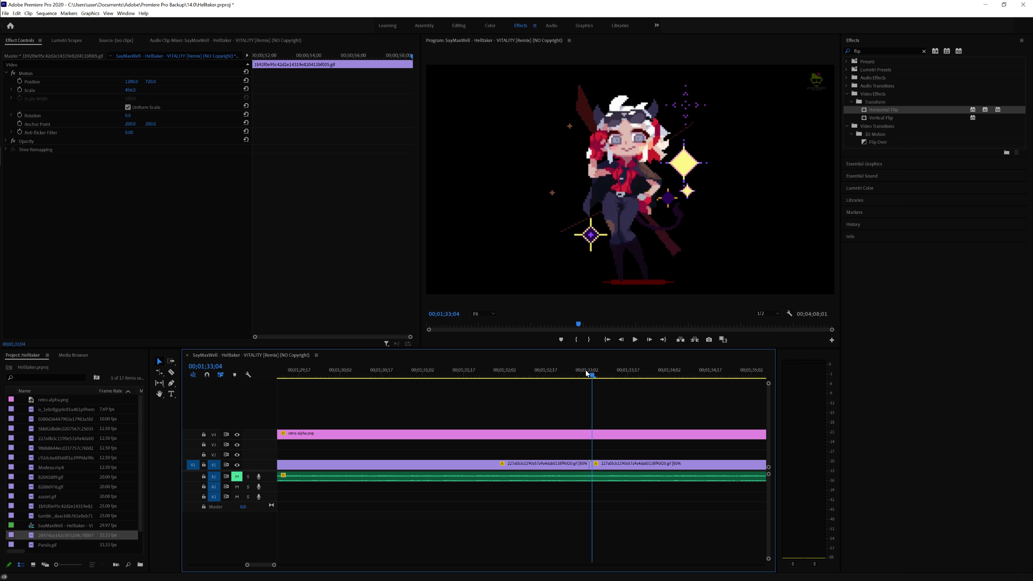
pyautogui.press('Right')
pyautogui.press('Right')
pyautogui.press('Right')
pyautogui.press('Right')
pyautogui.press('Right')
pyautogui.press('Right')
pyautogui.press('Right')
pyautogui.press('Right')
pyautogui.press('Right')
pyautogui.press('Right')
pyautogui.press('Right')
pyautogui.press('Right')
pyautogui.press('Right')
pyautogui.press('Right')
pyautogui.press('Right')
pyautogui.press('Right')
pyautogui.press('Right')
pyautogui.press('Right')
pyautogui.press('Right')
pyautogui.press('Right')
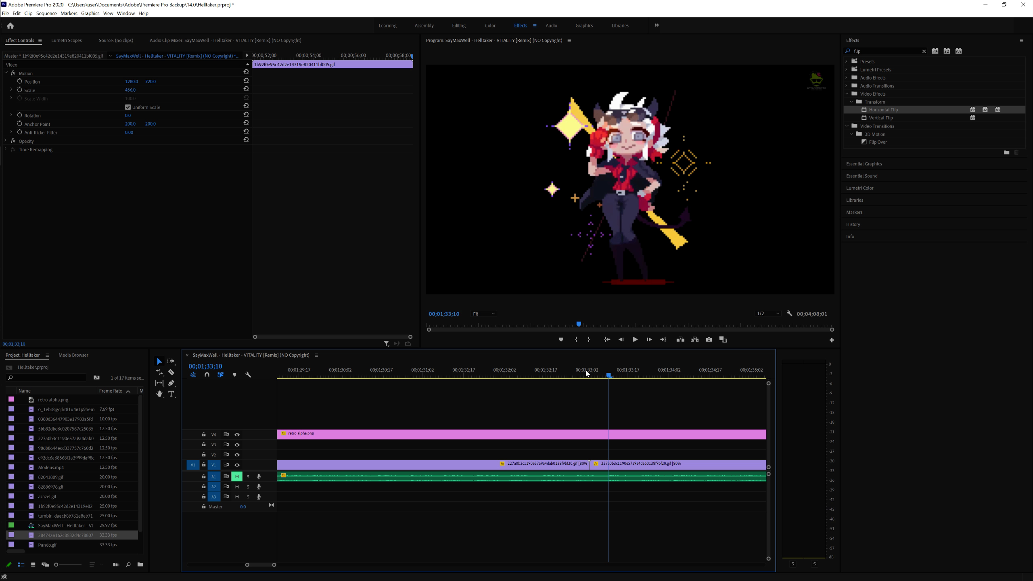
pyautogui.press('Right')
pyautogui.press('Right')
pyautogui.press('Right')
pyautogui.press('Right')
pyautogui.press('Right')
pyautogui.press('Right')
pyautogui.press('Right')
pyautogui.press('Right')
pyautogui.press('Right')
pyautogui.press('Right')
pyautogui.press('Right')
pyautogui.press('Right')
pyautogui.press('Right')
pyautogui.press('Right')
pyautogui.press('Right')
pyautogui.press('Right')
pyautogui.press('Right')
pyautogui.press('Right')
pyautogui.press('Right')
pyautogui.press('Right')
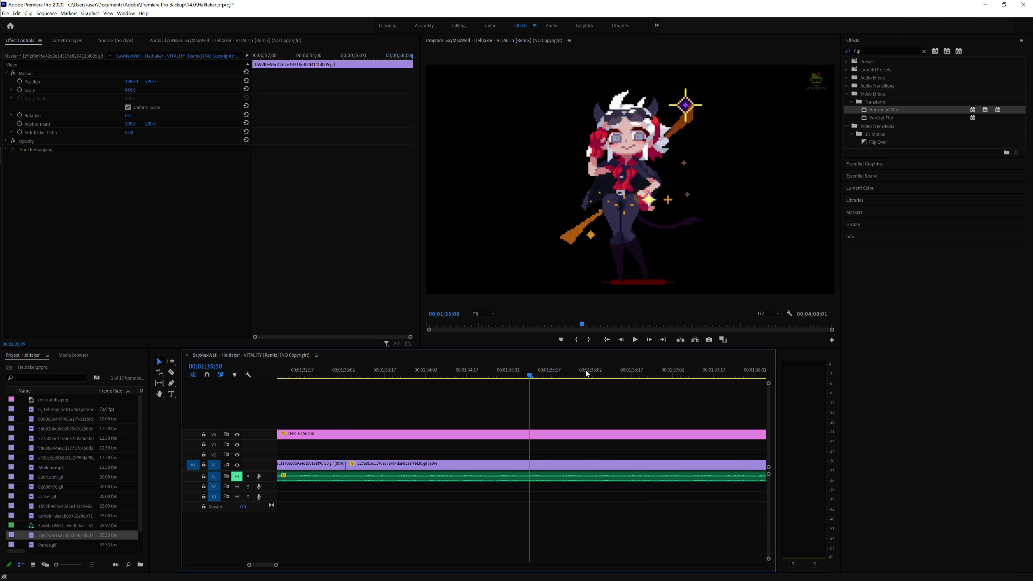
pyautogui.press('Right')
pyautogui.press('Right')
pyautogui.press('Right')
pyautogui.press('Right')
pyautogui.press('Right')
pyautogui.press('Right')
pyautogui.press('Right')
pyautogui.press('Right')
pyautogui.press('Right')
pyautogui.press('Right')
pyautogui.press('Right')
pyautogui.press('Right')
pyautogui.press('Right')
pyautogui.press('Right')
pyautogui.press('Right')
pyautogui.press('Right')
pyautogui.press('Right')
pyautogui.press('Right')
pyautogui.press('Right')
pyautogui.press('Right')
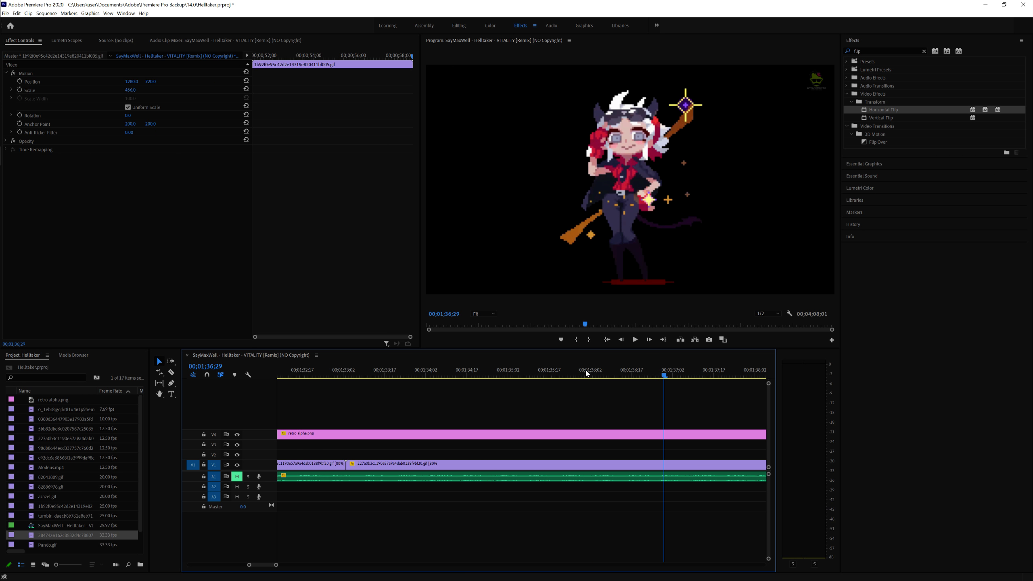
# Preview the frames at 00;01;41;16 and 00;01;43;20, and play from 00;01;41;13 to 00;01;42;10.
pyautogui.press('-')
pyautogui.press('-')
pyautogui.click(652, 375)
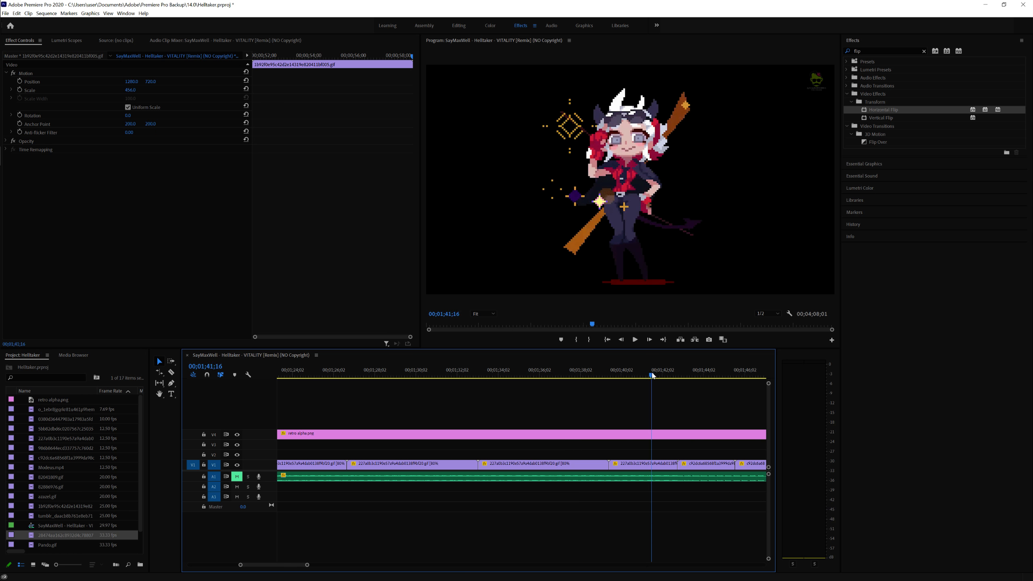
pyautogui.click(695, 375)
pyautogui.scroll(-10, 701, 396)
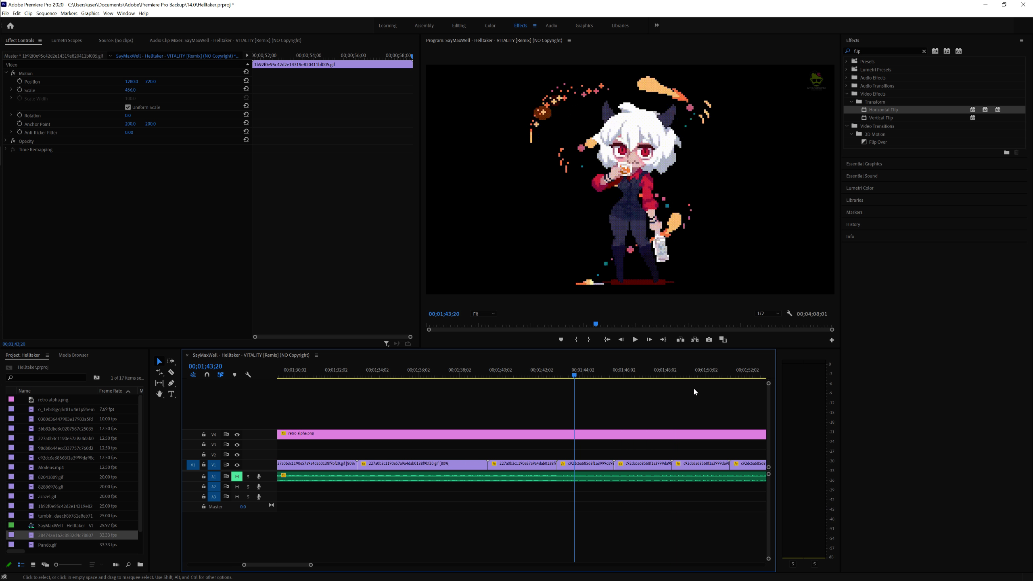
pyautogui.click(529, 374)
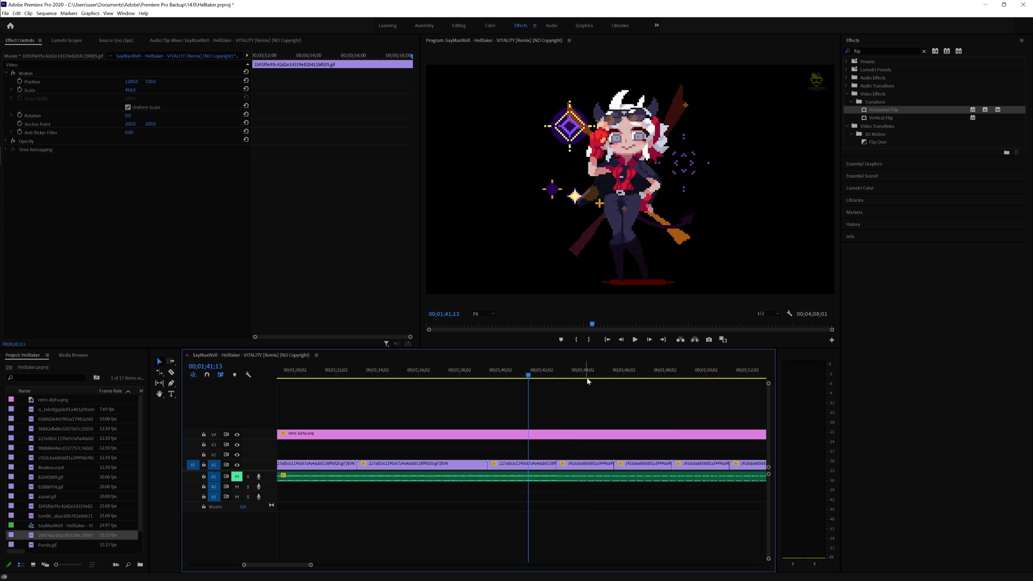
pyautogui.press('space')
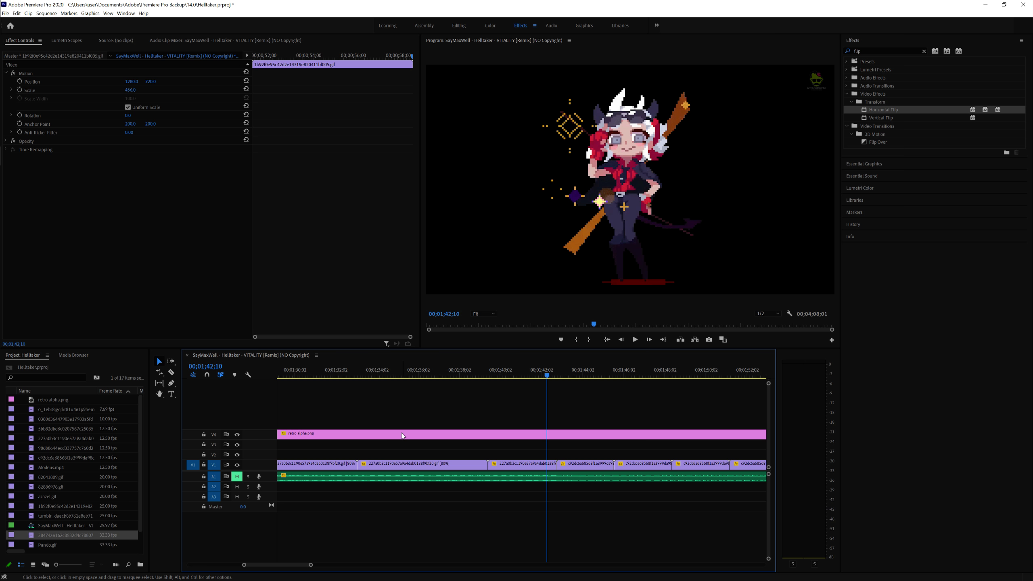
# Select the second-to-last sparkle demon clip on V1 and inspect the seam into the drinking demon clips, with the playhead at 00;01;42;20.
pyautogui.click(454, 466)
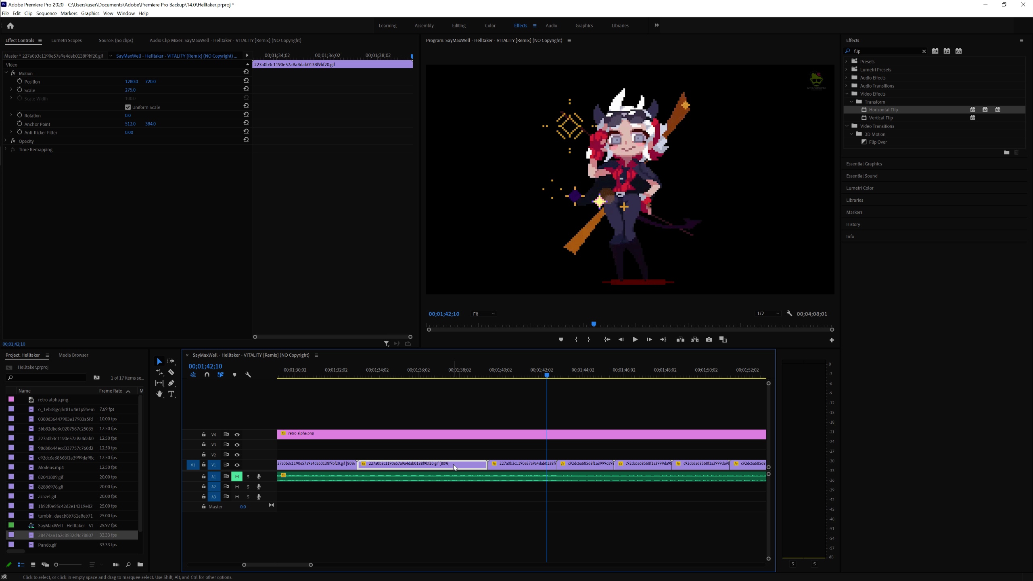
pyautogui.press('-')
pyautogui.press('=')
pyautogui.press('=')
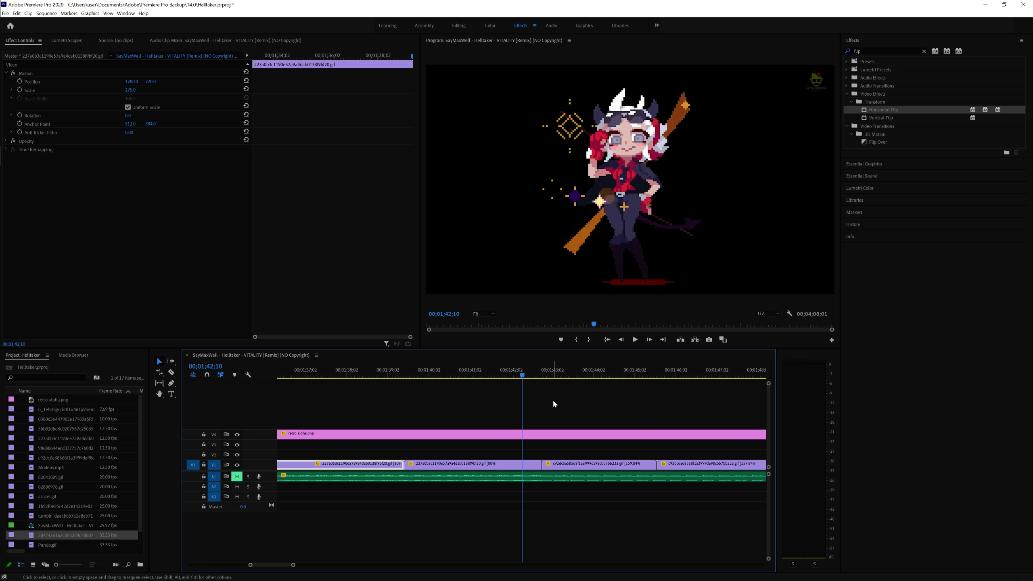
pyautogui.hscroll(2, 560, 392)
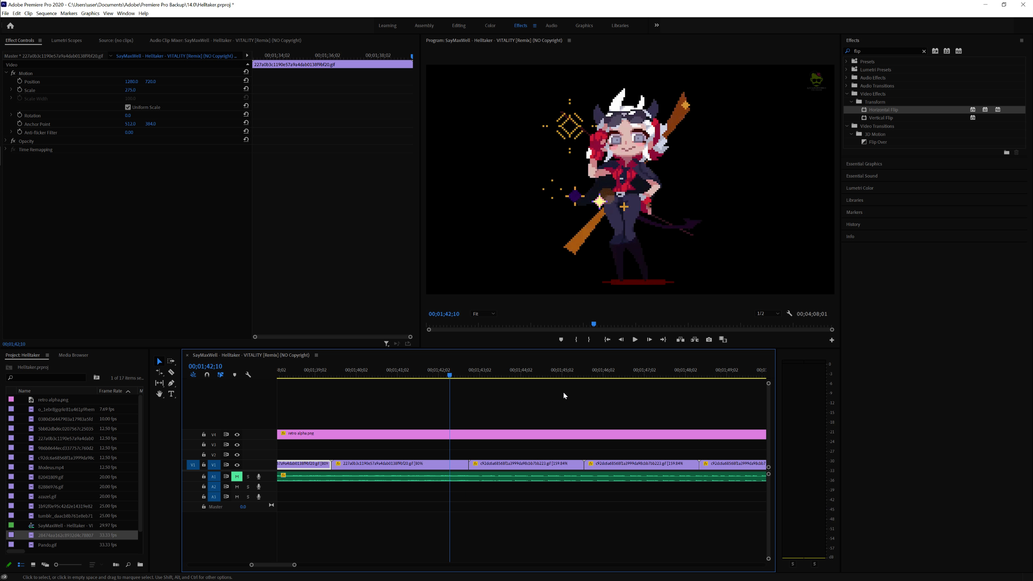
pyautogui.hscroll(-2, 564, 394)
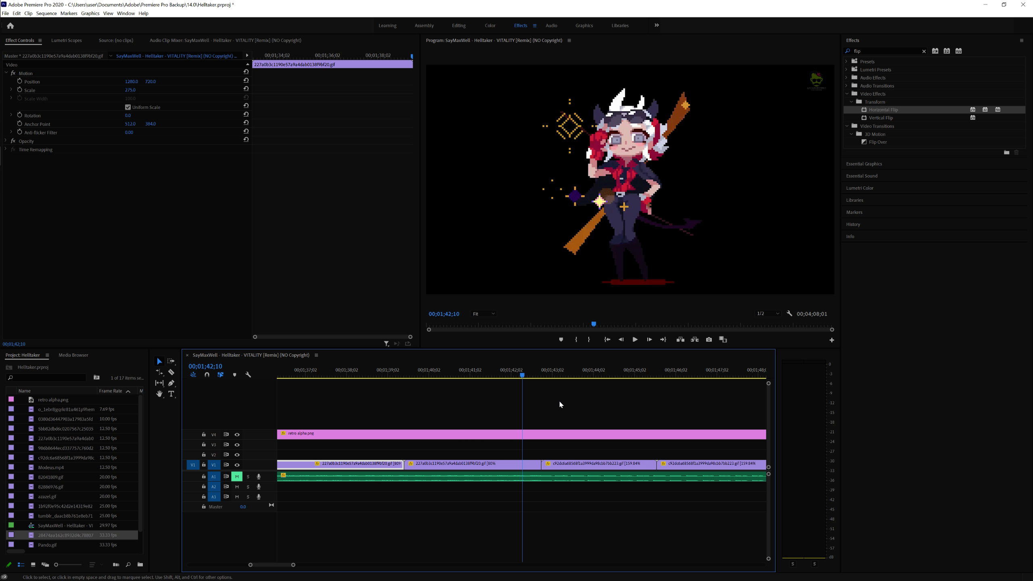
pyautogui.click(591, 379)
pyautogui.click(537, 373)
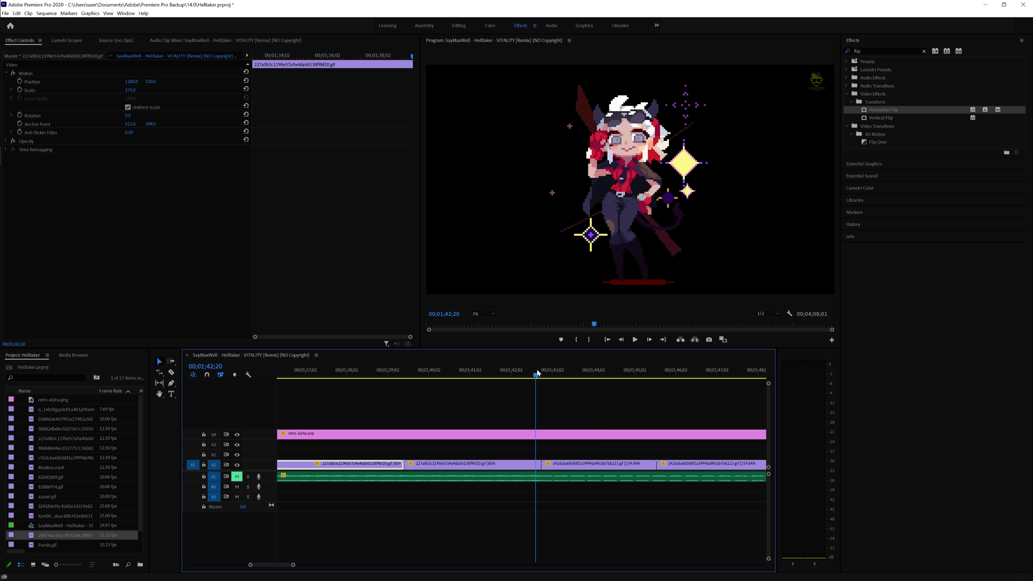
pyautogui.scroll(2, 545, 375)
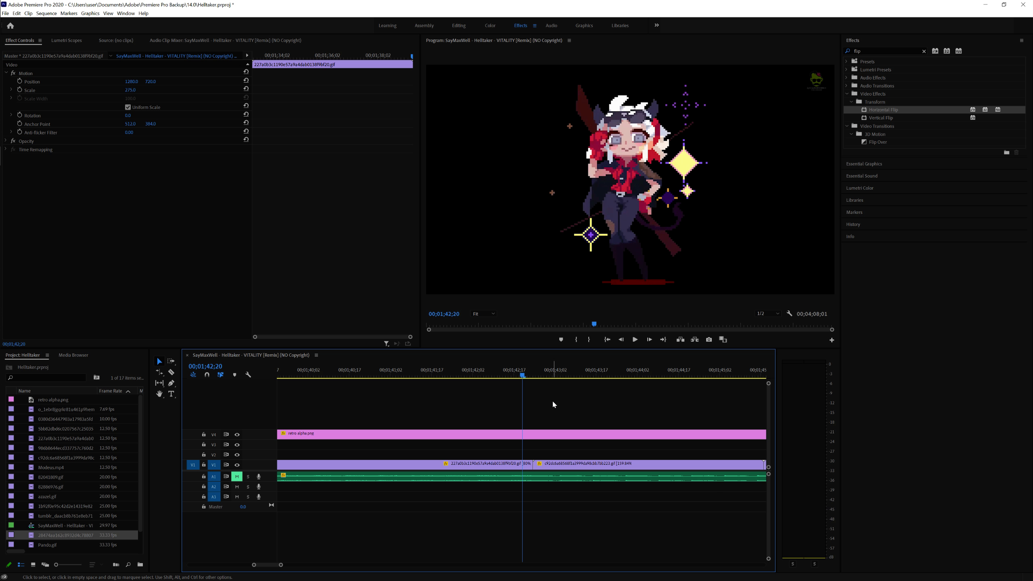
# Unmute A1, play the drinking demon clips with music from 00;01;42;20 to 00;01;49;14, and mute A1 again.
pyautogui.click(237, 477)
pyautogui.press('space')
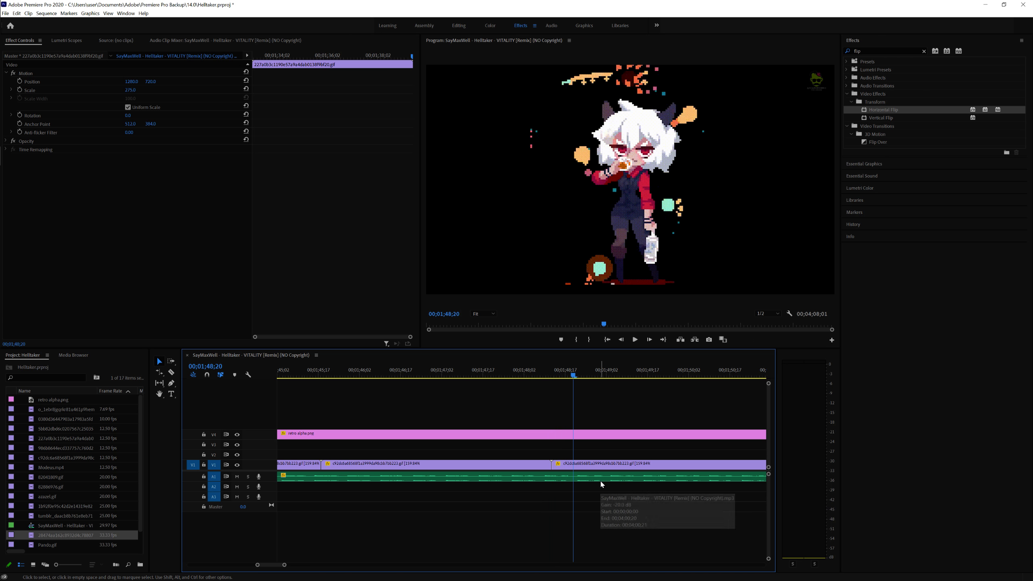
pyautogui.press('space')
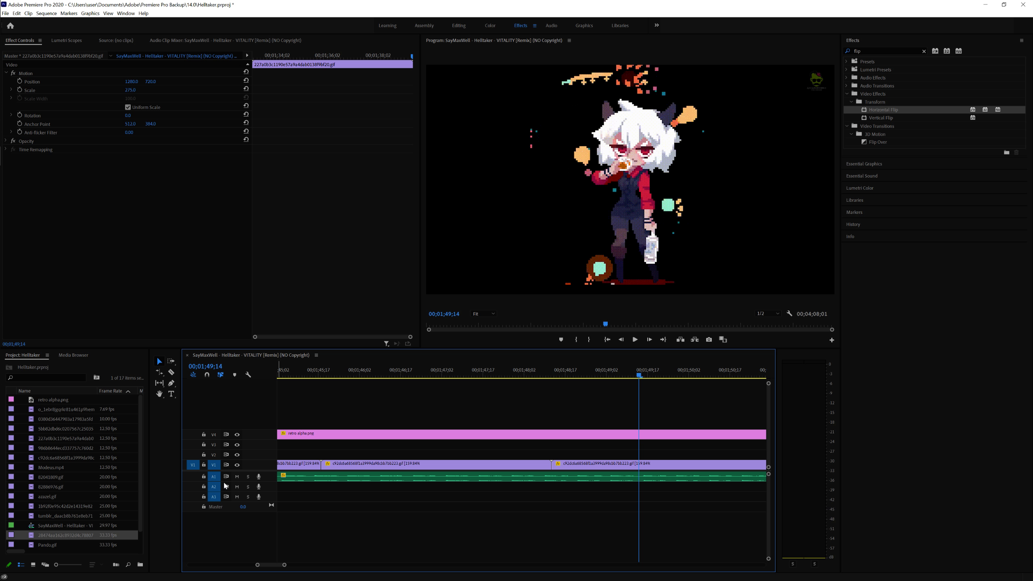
pyautogui.click(237, 476)
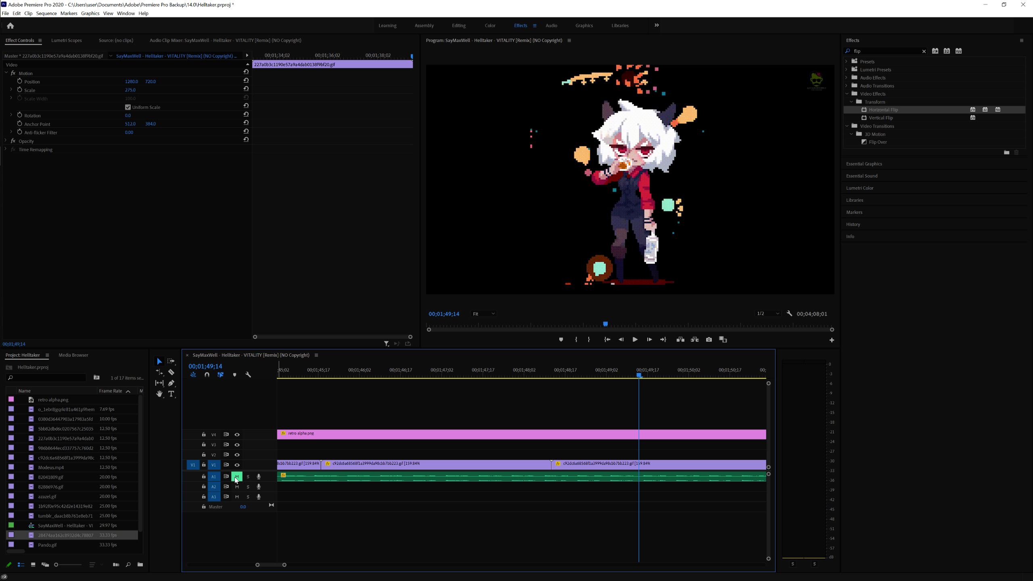
# Step frame by frame through the drinking demon clip from its opening seam at 00;01;48;12 to 00;01;49;17.
pyautogui.click(547, 373)
pyautogui.moveTo(548, 373); pyautogui.dragTo(551, 373)
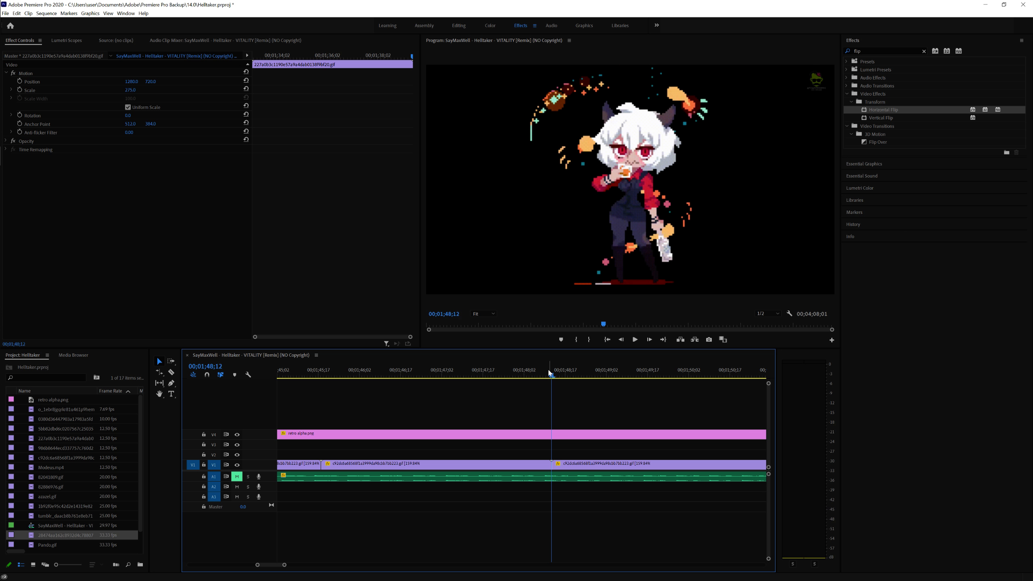
pyautogui.press('Left')
pyautogui.press('Right')
pyautogui.press('Right')
pyautogui.press('Right')
pyautogui.press('Right')
pyautogui.press('Right')
pyautogui.press('Right')
pyautogui.press('Right')
pyautogui.press('Right')
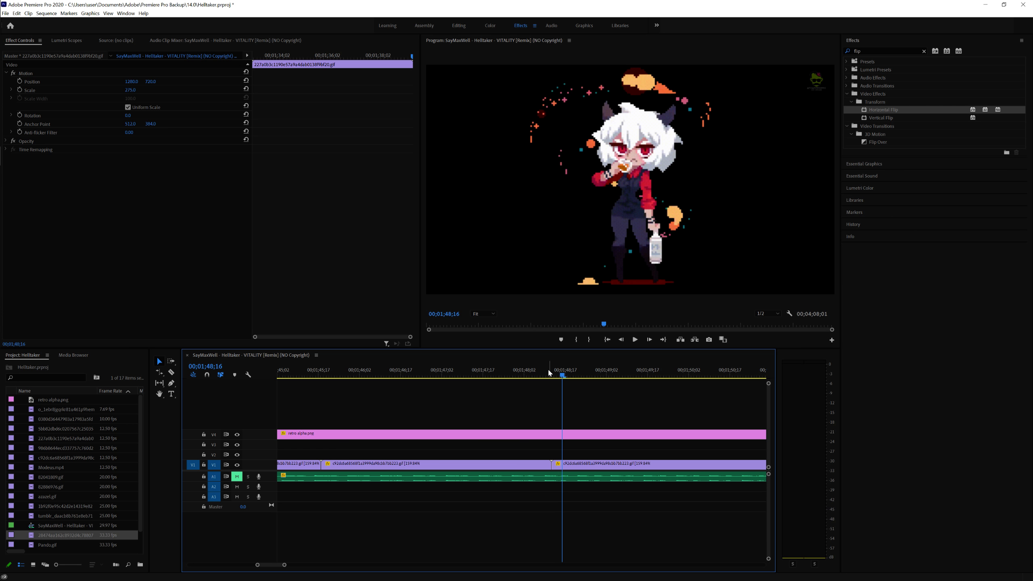
pyautogui.press('Right')
pyautogui.press('Right')
pyautogui.press('Right')
pyautogui.press('Right')
pyautogui.press('Right')
pyautogui.press('Right')
pyautogui.press('Right')
pyautogui.press('Right')
pyautogui.press('Right')
pyautogui.press('Right')
pyautogui.press('Right')
pyautogui.press('Right')
pyautogui.press('Right')
pyautogui.press('Right')
pyautogui.press('Right')
pyautogui.press('Right')
pyautogui.press('Right')
pyautogui.press('Right')
pyautogui.press('Right')
pyautogui.press('Right')
pyautogui.press('Right')
pyautogui.press('Right')
pyautogui.press('Right')
pyautogui.press('Right')
pyautogui.press('Right')
pyautogui.press('Right')
pyautogui.press('Right')
pyautogui.press('Right')
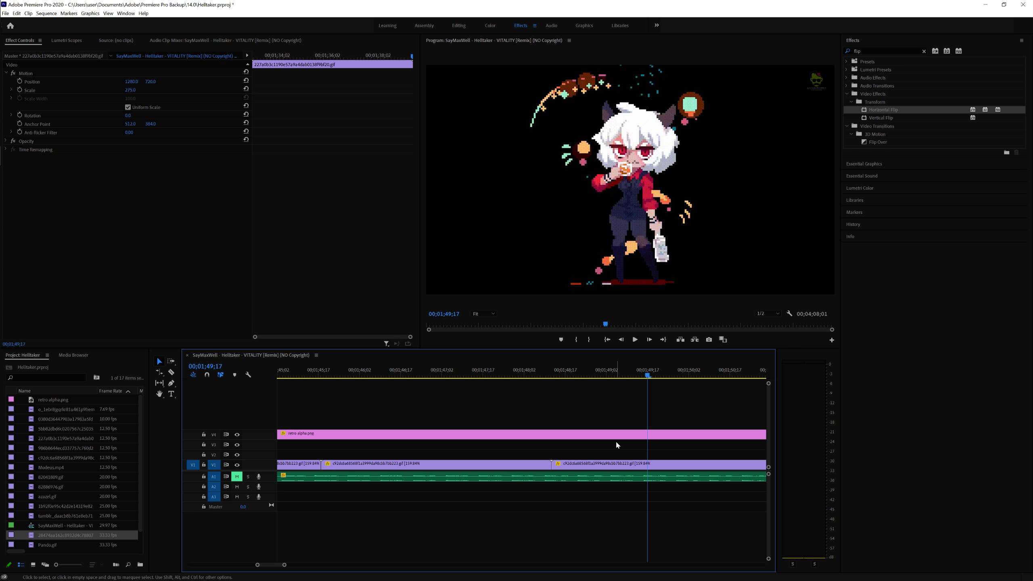
# Scrub through the remaining drinking demon clips to the end of the last one, stopping in the gap at 00;01;55;16.
pyautogui.press('-')
pyautogui.press('-')
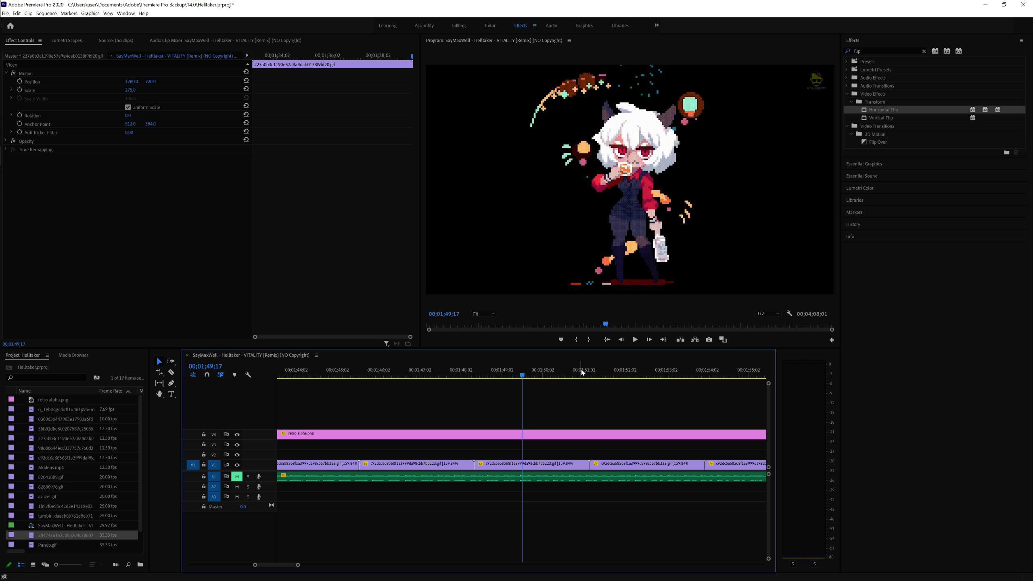
pyautogui.moveTo(580, 370); pyautogui.dragTo(713, 369)
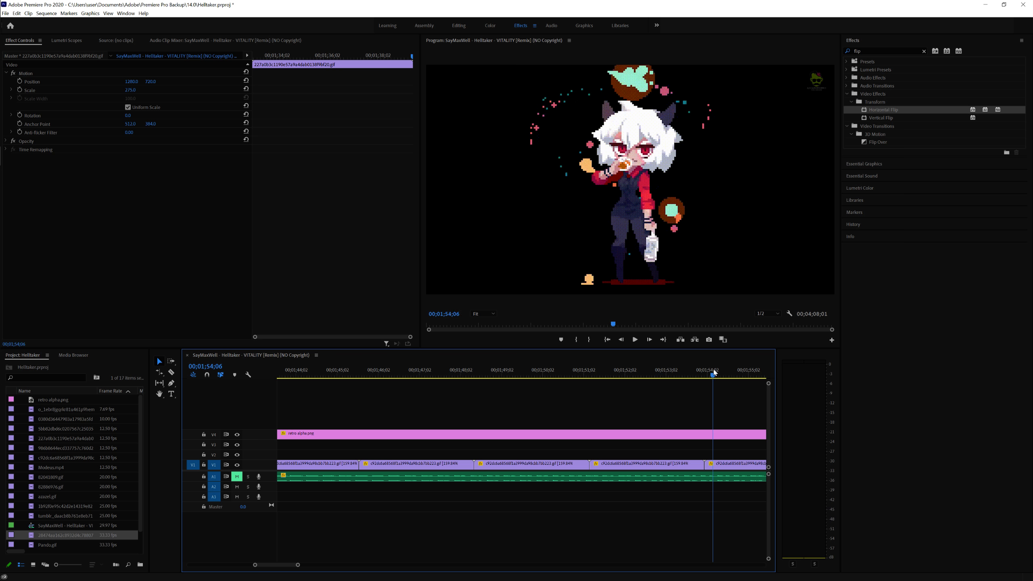
pyautogui.press('=')
pyautogui.click(598, 371)
pyautogui.moveTo(598, 372); pyautogui.dragTo(630, 368)
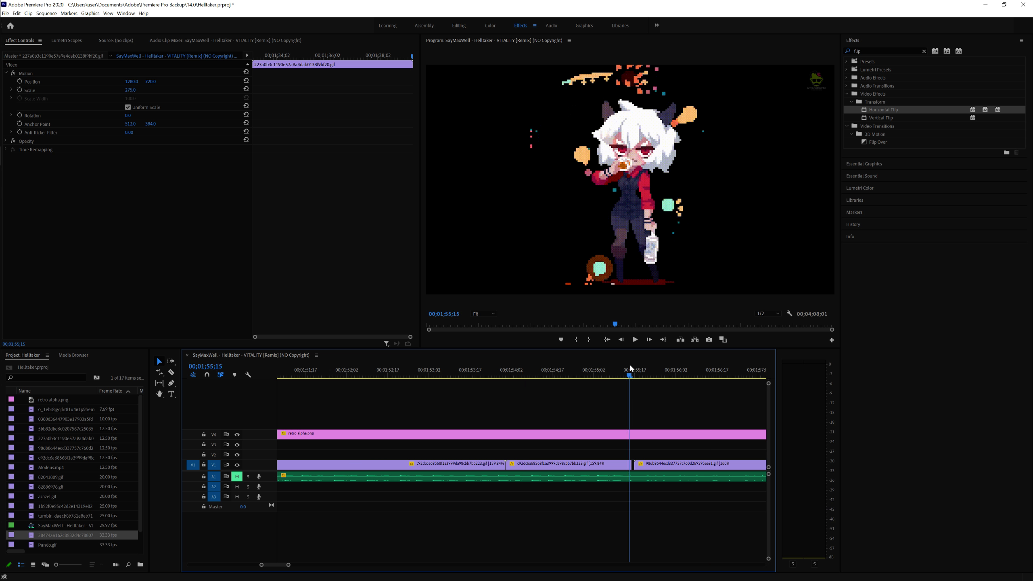
pyautogui.press('Right')
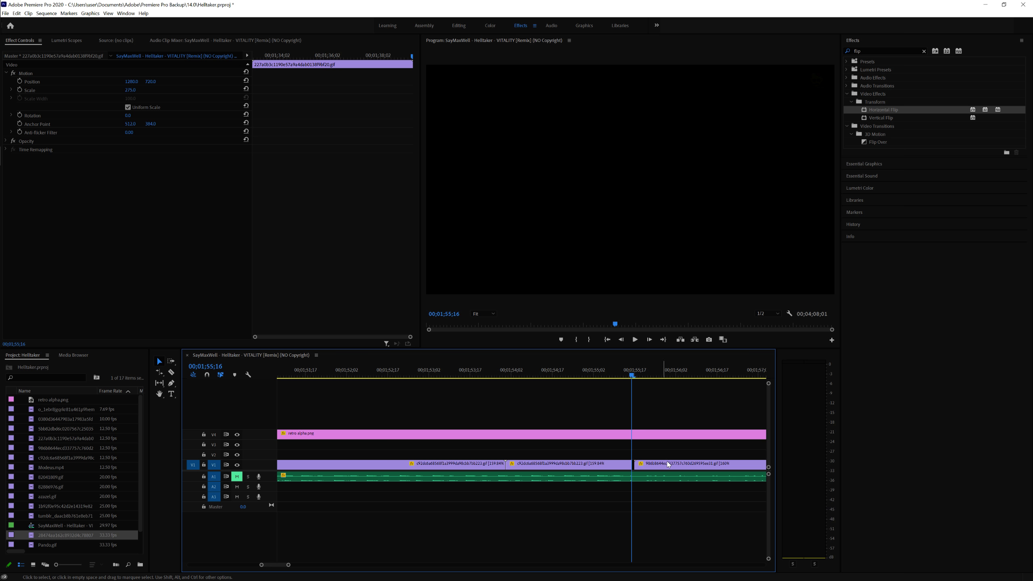
# Play the muted transition from the last drinking demon clip into the chained demon clips, from 00;01;55;13 to 00;01;57;27.
pyautogui.hscroll(2, 671, 455)
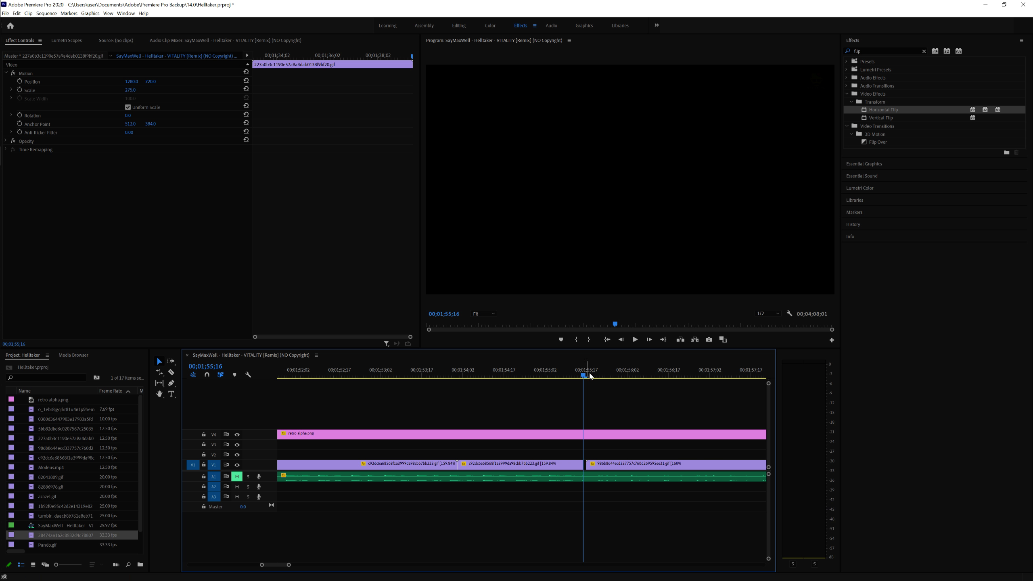
pyautogui.moveTo(600, 375); pyautogui.dragTo(576, 375)
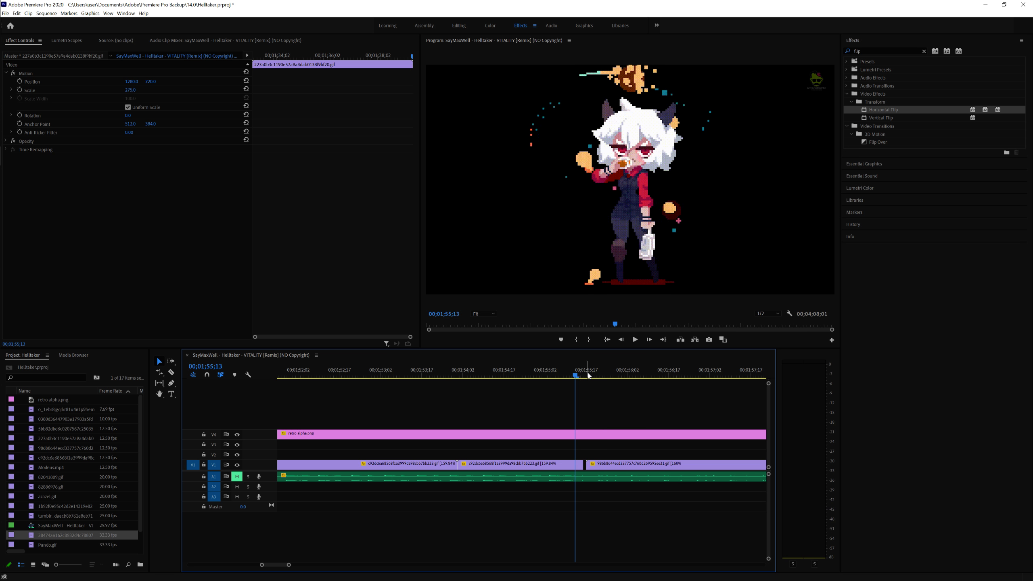
pyautogui.press('space')
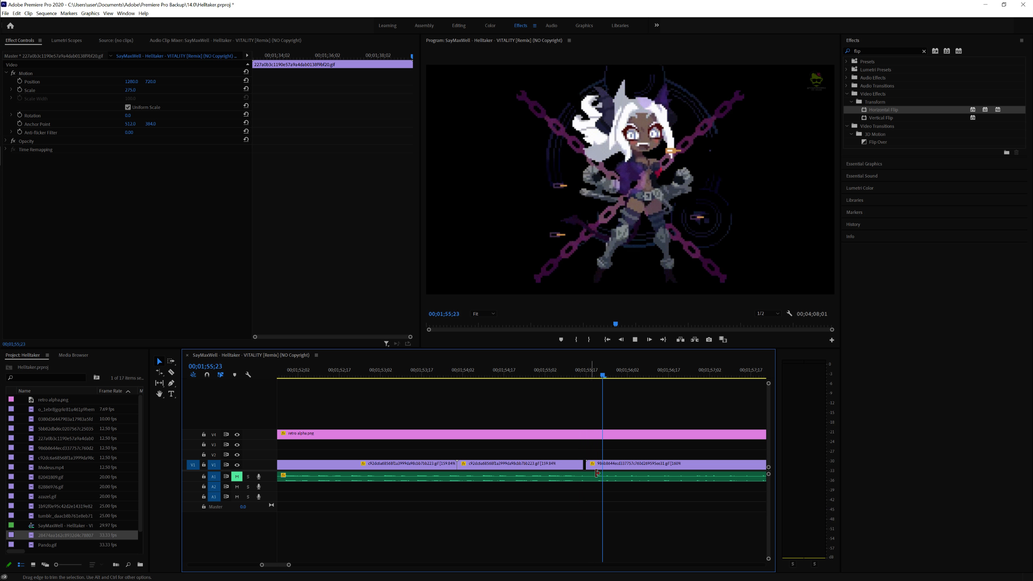
pyautogui.press('space')
pyautogui.press('space')
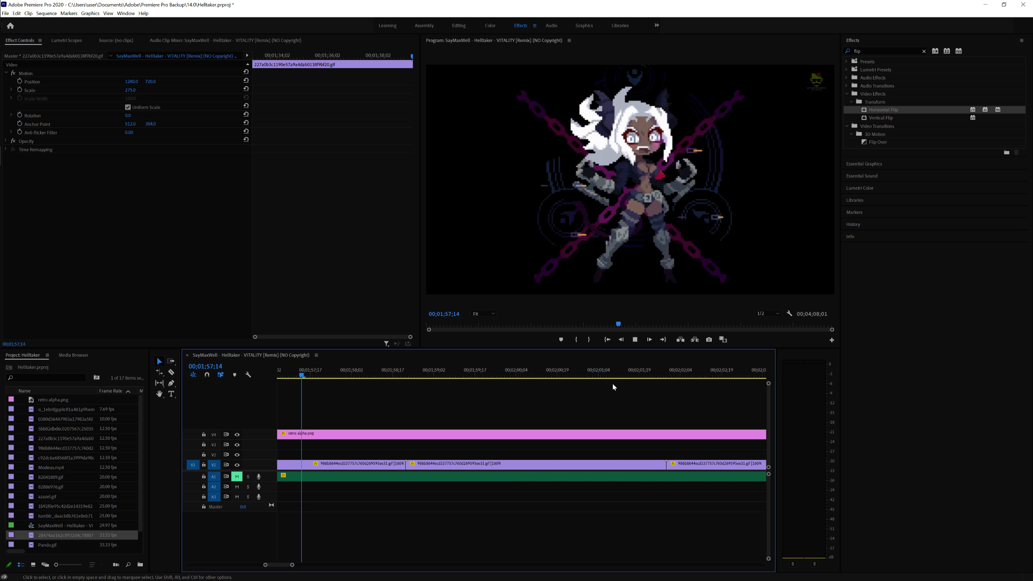
pyautogui.press('space')
pyautogui.scroll(6, 409, 424)
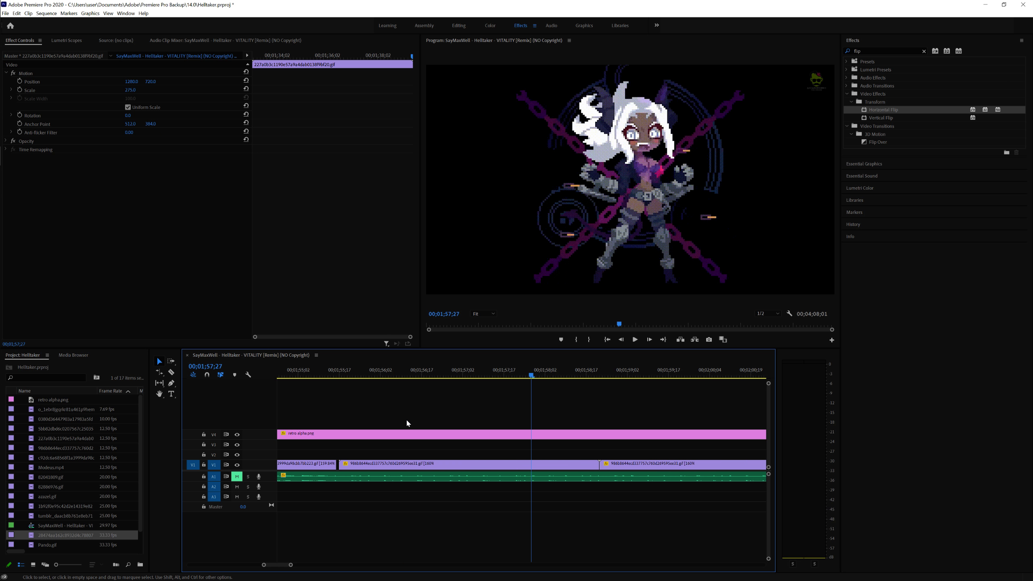
# Unmute A1 and play the transition into the chained demon clips with music from 00;01;55;04 to 00;01;58;06.
pyautogui.moveTo(423, 375); pyautogui.dragTo(375, 375)
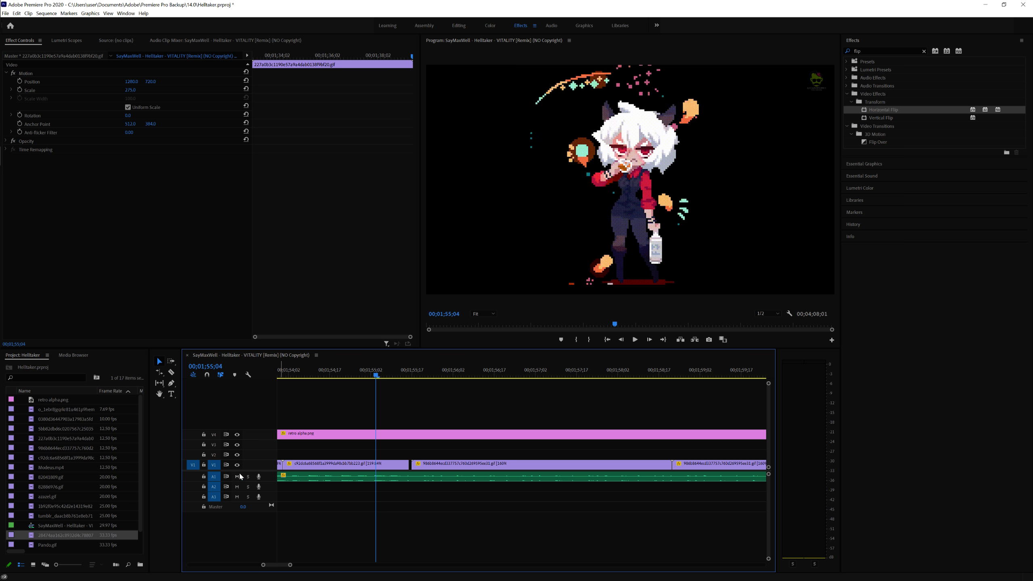
pyautogui.press('space')
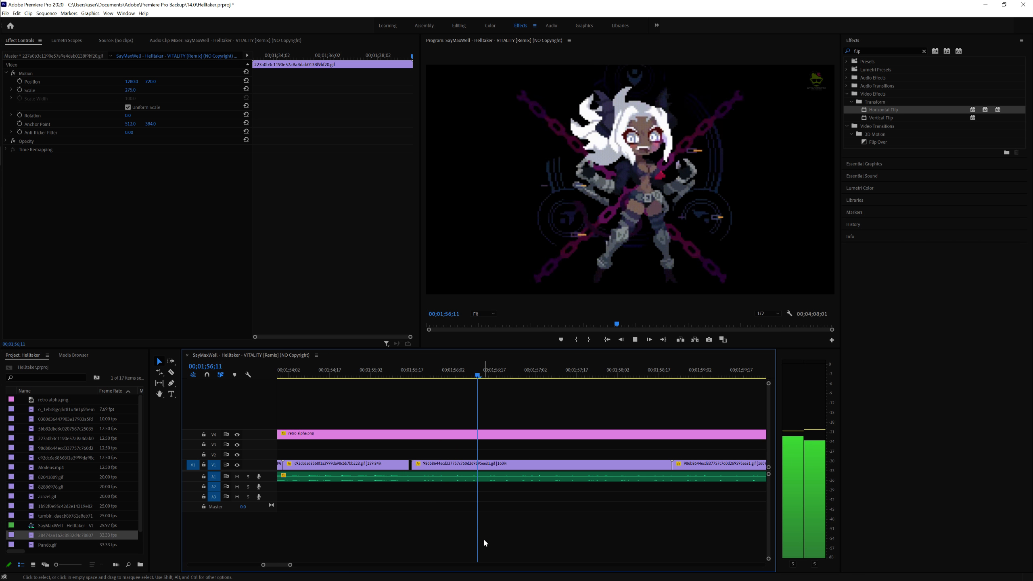
pyautogui.press('space')
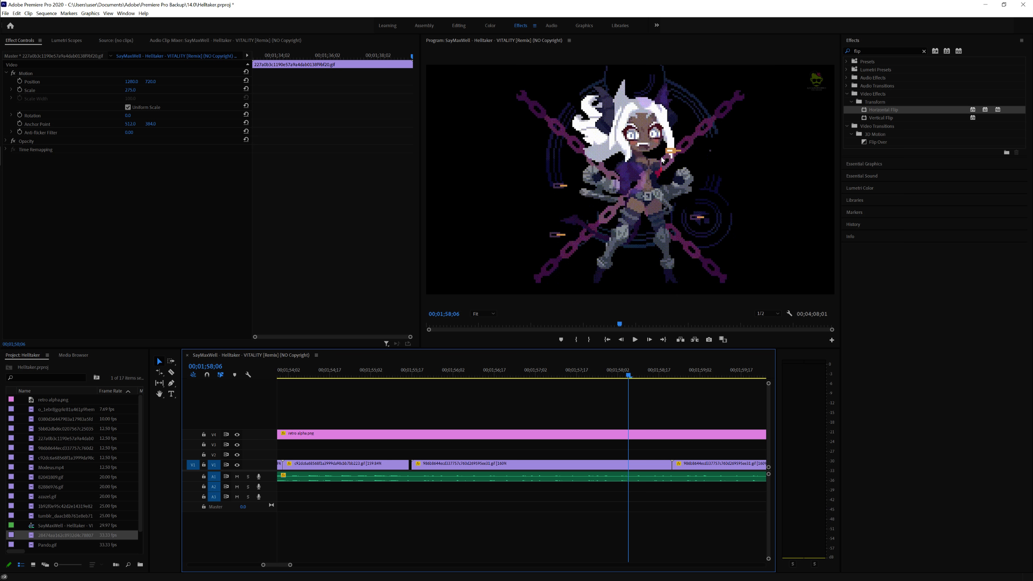
# Scrub the opening of the first chained demon clip to 00;01;56;08 and play with music to 00;02;04;17.
pyautogui.click(454, 376)
pyautogui.click(412, 381)
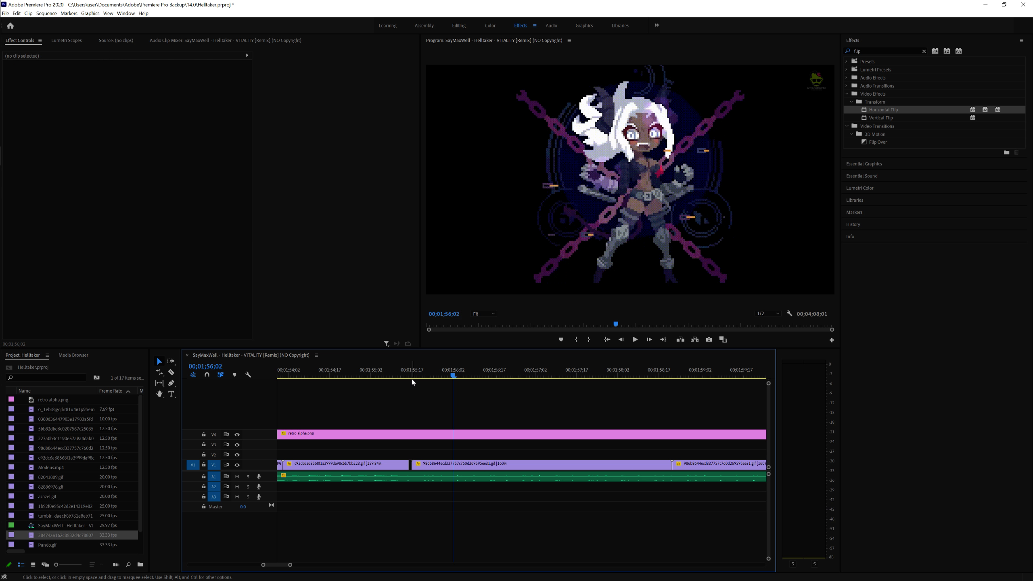
pyautogui.click(420, 372)
pyautogui.moveTo(408, 371); pyautogui.dragTo(469, 370)
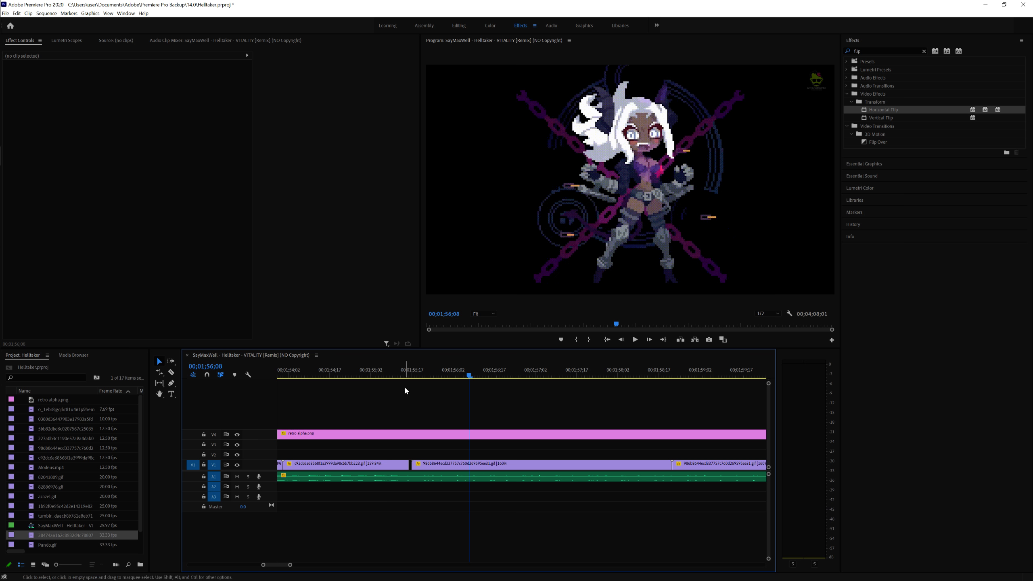
pyautogui.press('space')
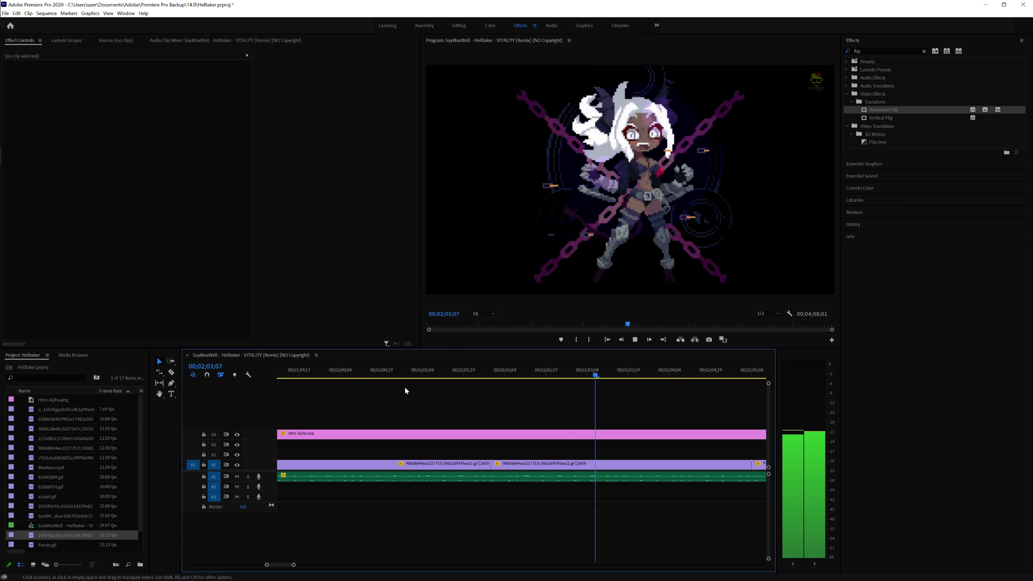
pyautogui.press('space')
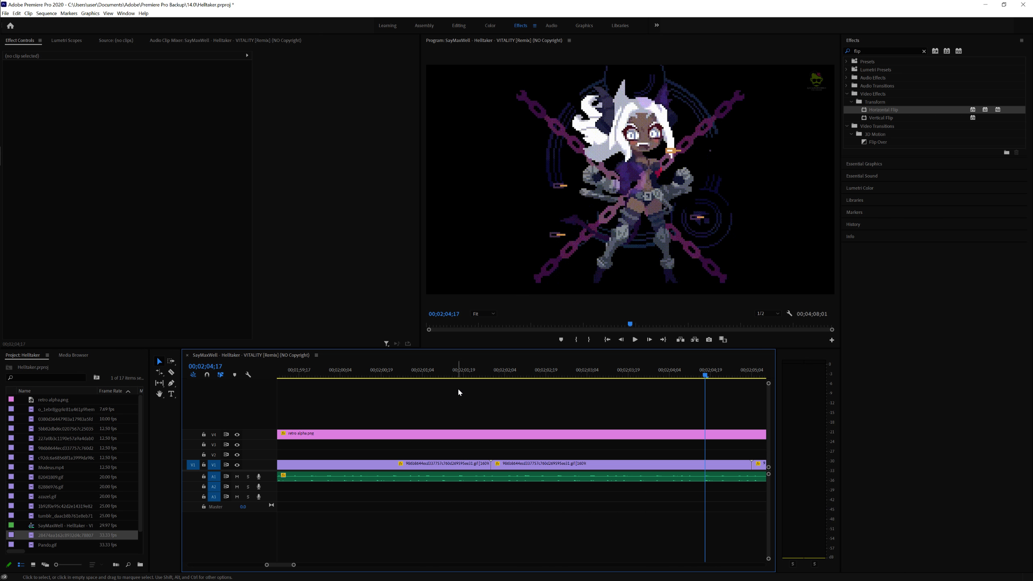
# Step frame by frame from 00;02;01;26 to the chained demon clips' seam at 00;02;01;29 and play on from it.
pyautogui.click(482, 375)
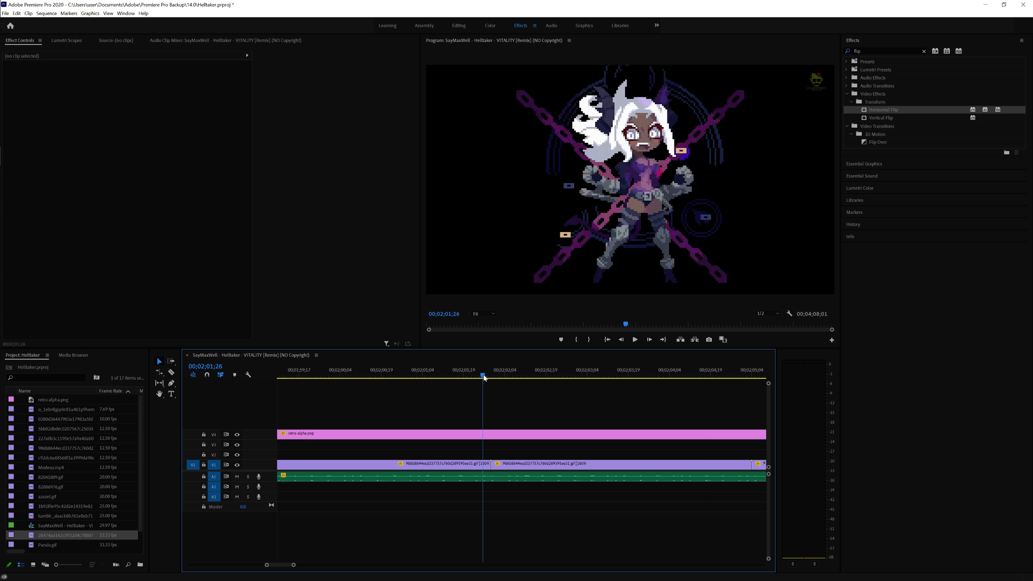
pyautogui.press('Right')
pyautogui.press('Right')
pyautogui.press('Right')
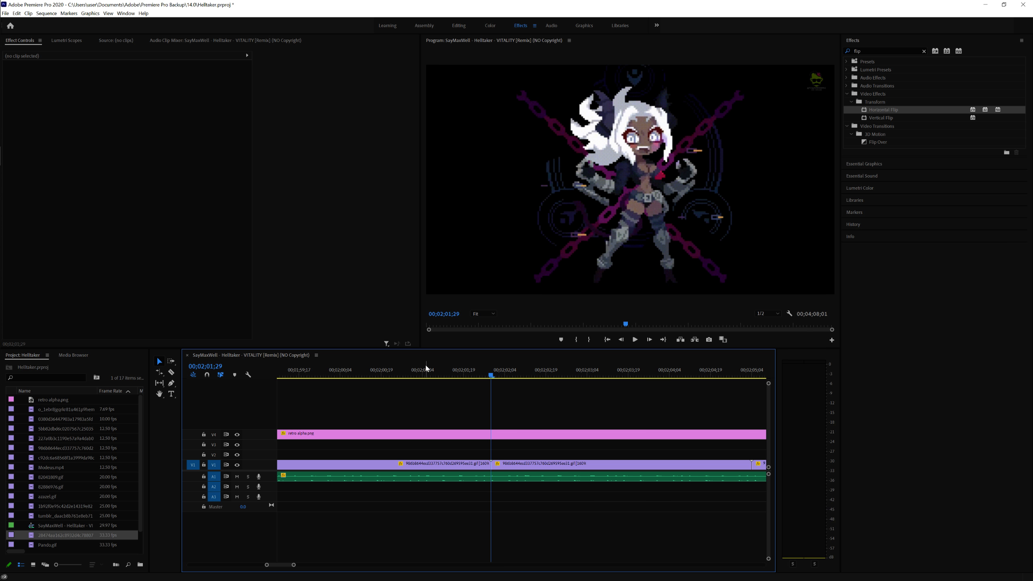
pyautogui.press('space')
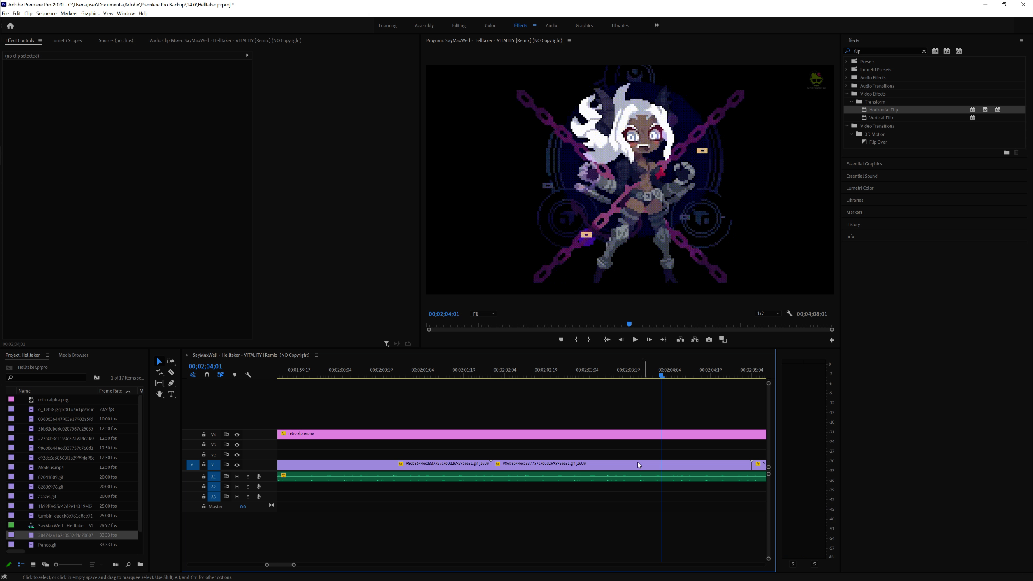
# Review the following chained demon clips on V1, moving the playhead to 00;02;04;24 and on to 00;02;15;01.
pyautogui.scroll(-3, 616, 472)
pyautogui.scroll(-5, 615, 473)
pyautogui.click(591, 376)
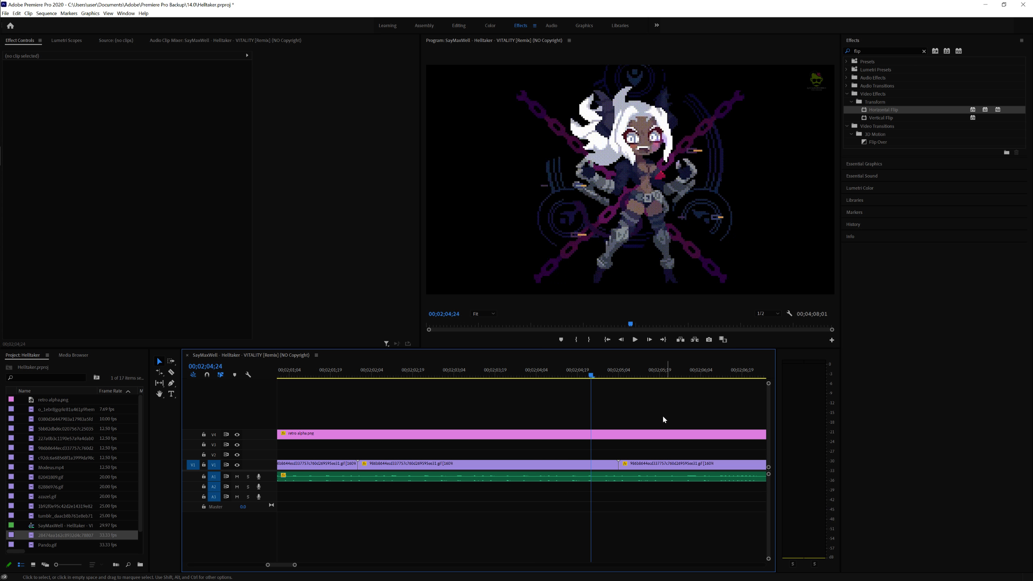
pyautogui.scroll(-4, 651, 457)
pyautogui.press('-')
pyautogui.press('-')
pyautogui.press('-')
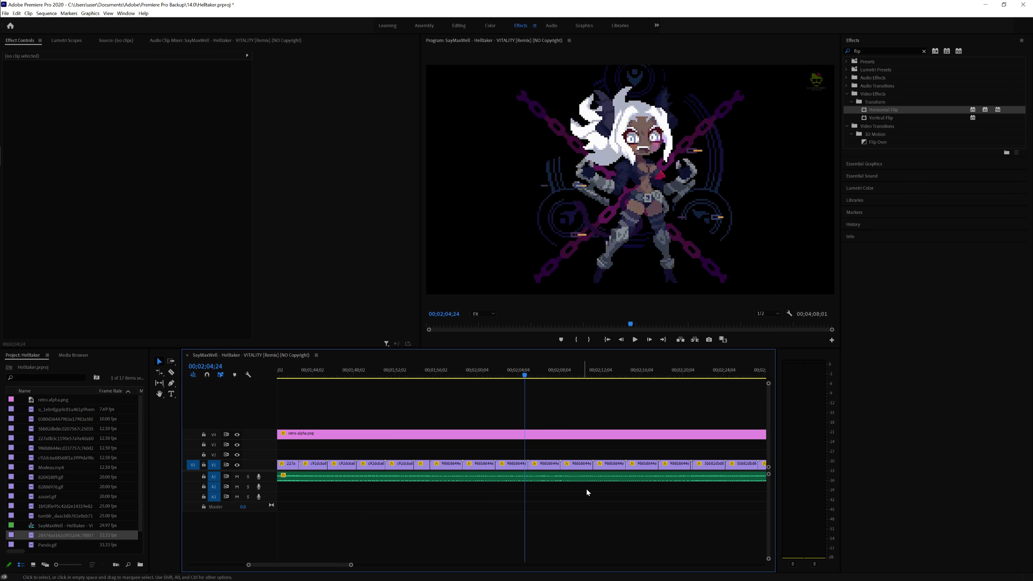
pyautogui.click(630, 375)
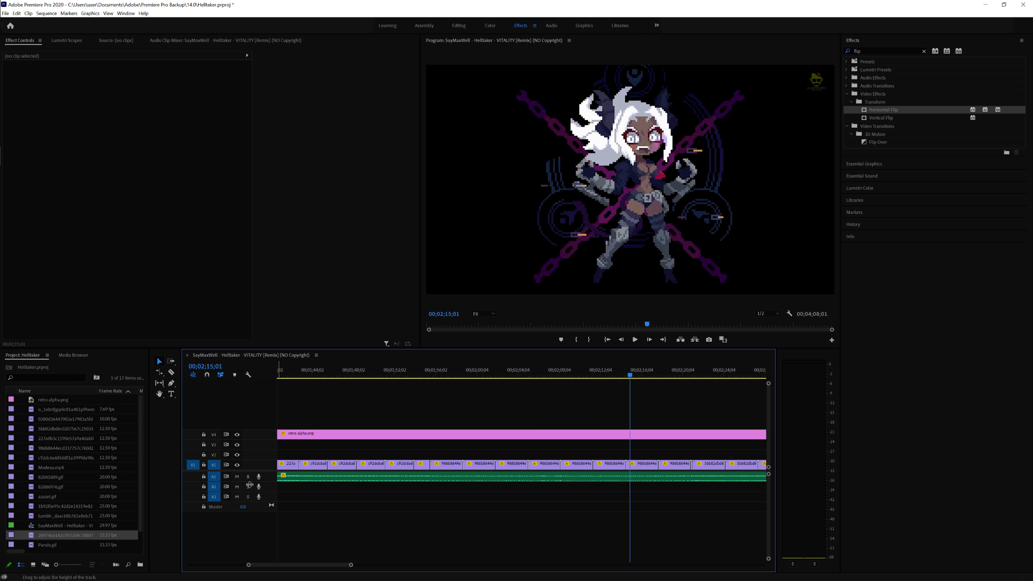
# Mute A1 and move the playhead to 00;02;20;14, near the end of the last long chained demon clip.
pyautogui.click(237, 476)
pyautogui.hscroll(2, 656, 455)
pyautogui.hscroll(2, 656, 456)
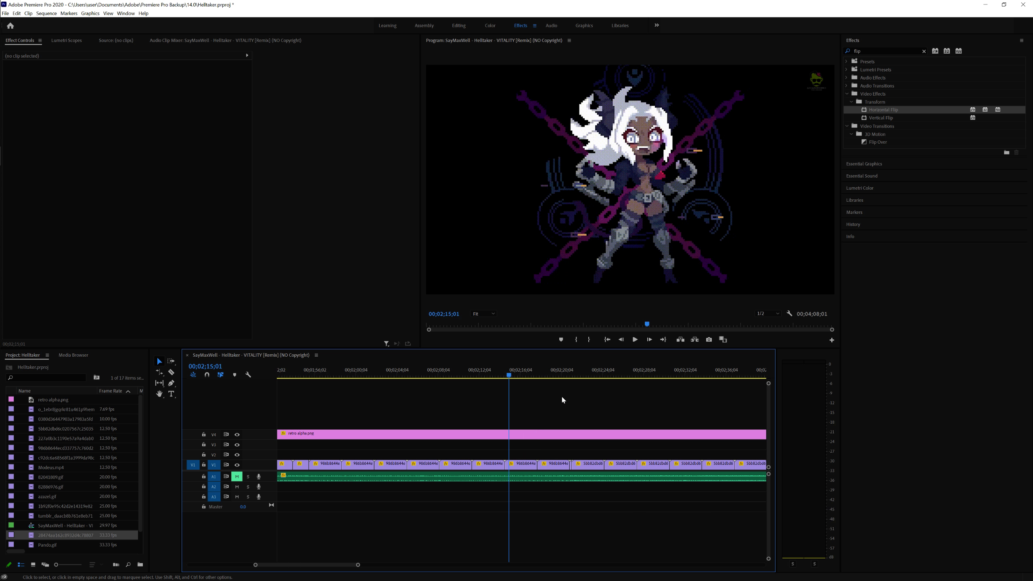
pyautogui.click(555, 373)
pyautogui.press('=')
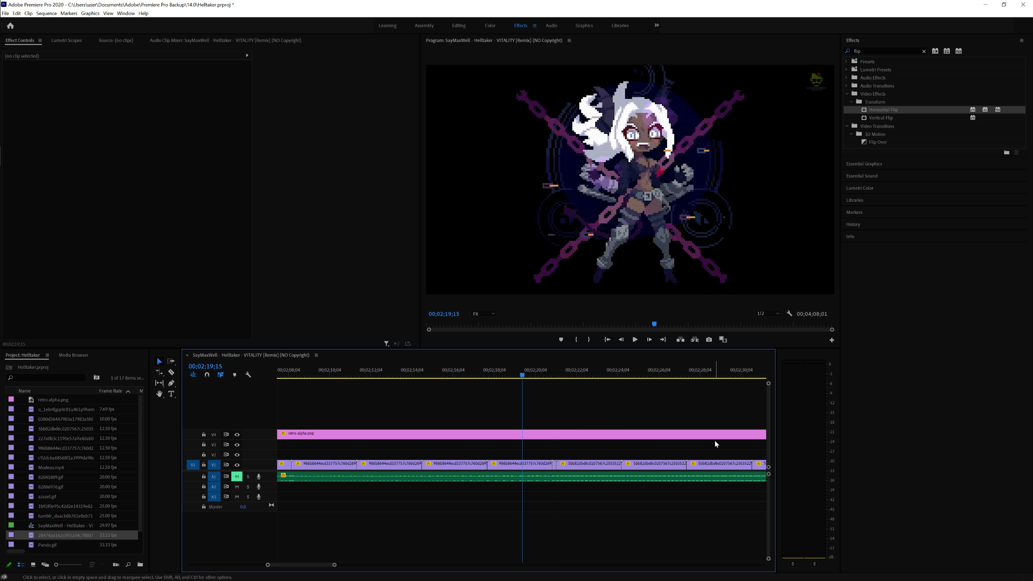
pyautogui.press('=')
pyautogui.click(563, 372)
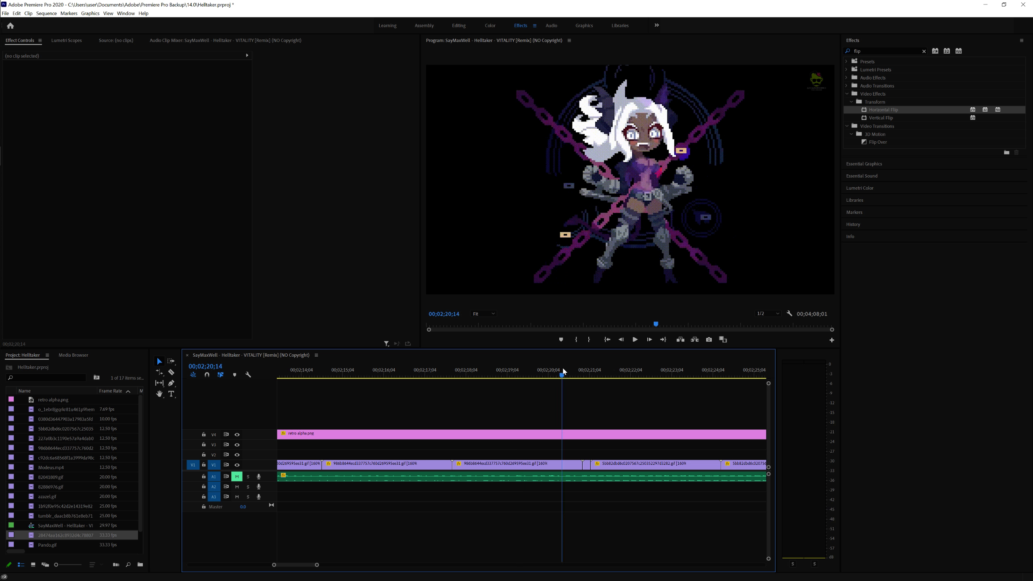
# Unmute A1 and play the transition into the red-shirted demon clips with music from 00;02;20;14 to 00;02;22;13.
pyautogui.click(237, 476)
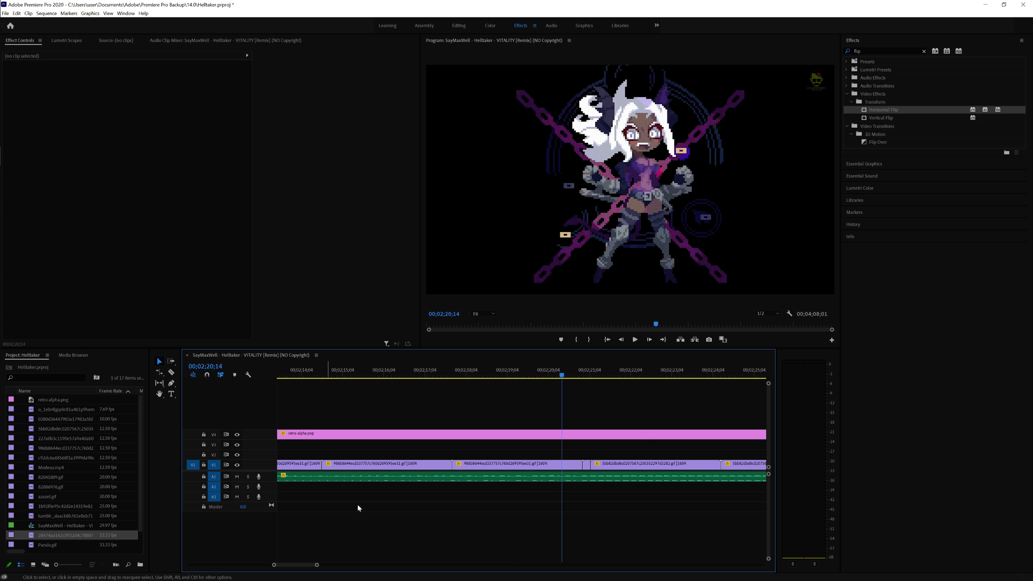
pyautogui.press('space')
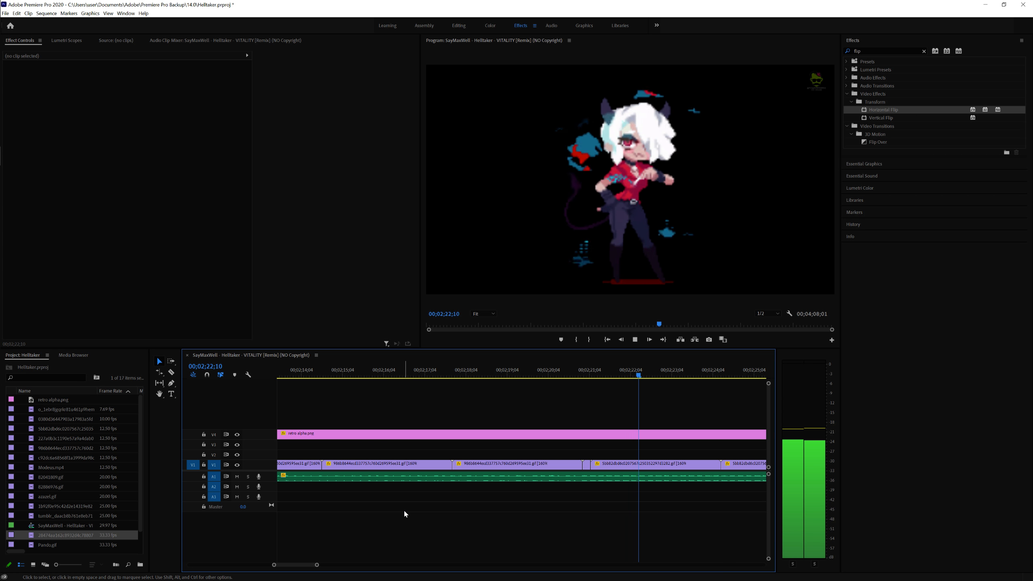
pyautogui.press('space')
# Play the first red-shirted demon clip on from 00;02;22;13 and park the playhead at its closing seam, 00;02;24;10.
pyautogui.hscroll(2, 589, 498)
pyautogui.hscroll(2, 574, 492)
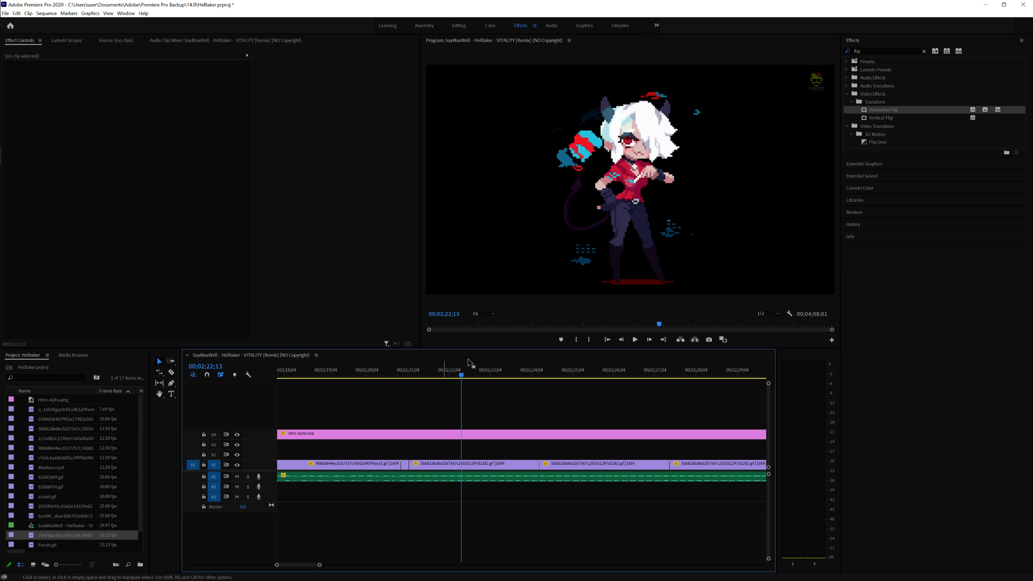
pyautogui.press('space')
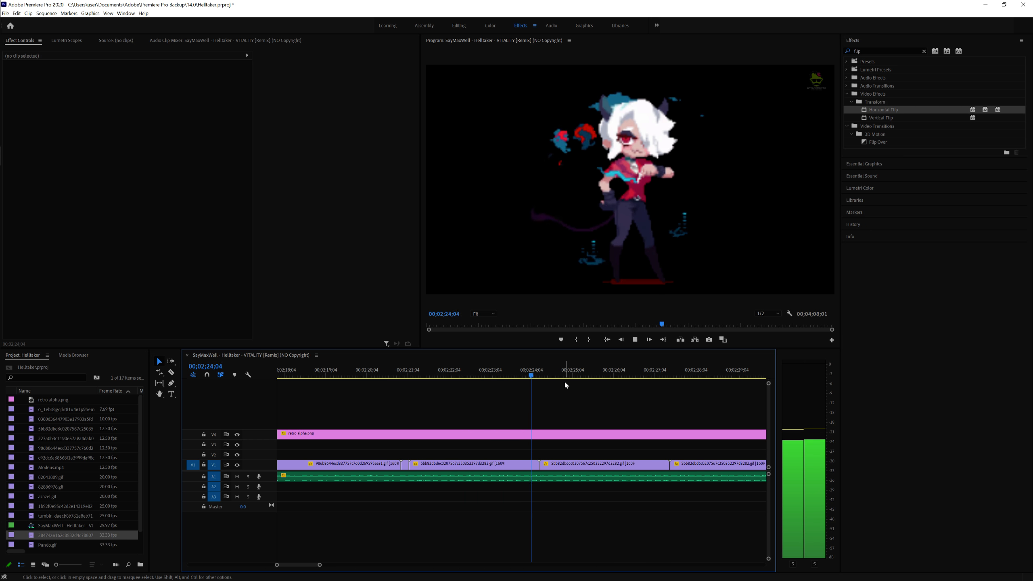
pyautogui.click(536, 372)
pyautogui.moveTo(535, 372); pyautogui.dragTo(539, 371)
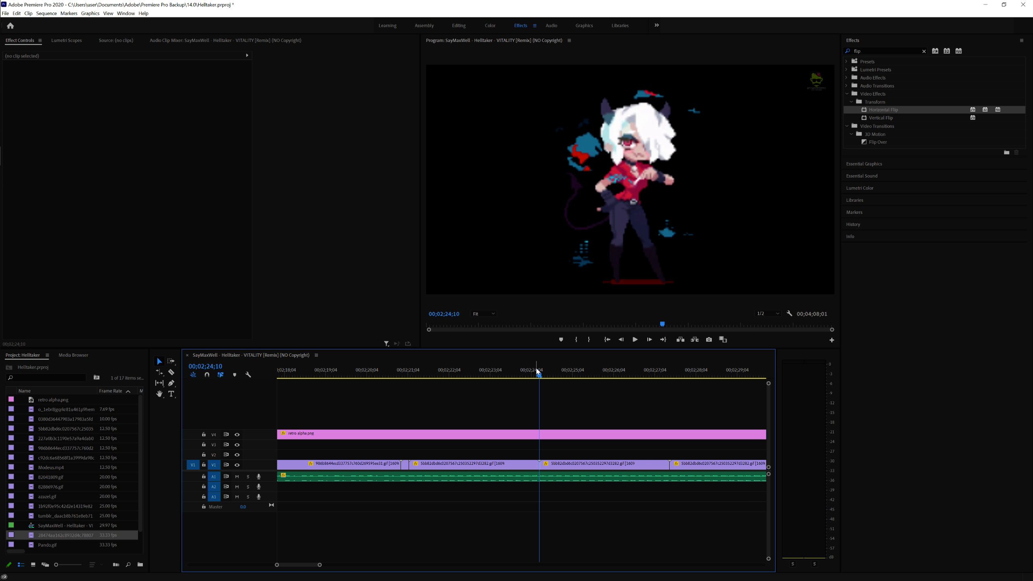
# Play the red-shirted demon clips from 00;02;24;10 to 00;02;27;29, muting A1 along the way.
pyautogui.press('space')
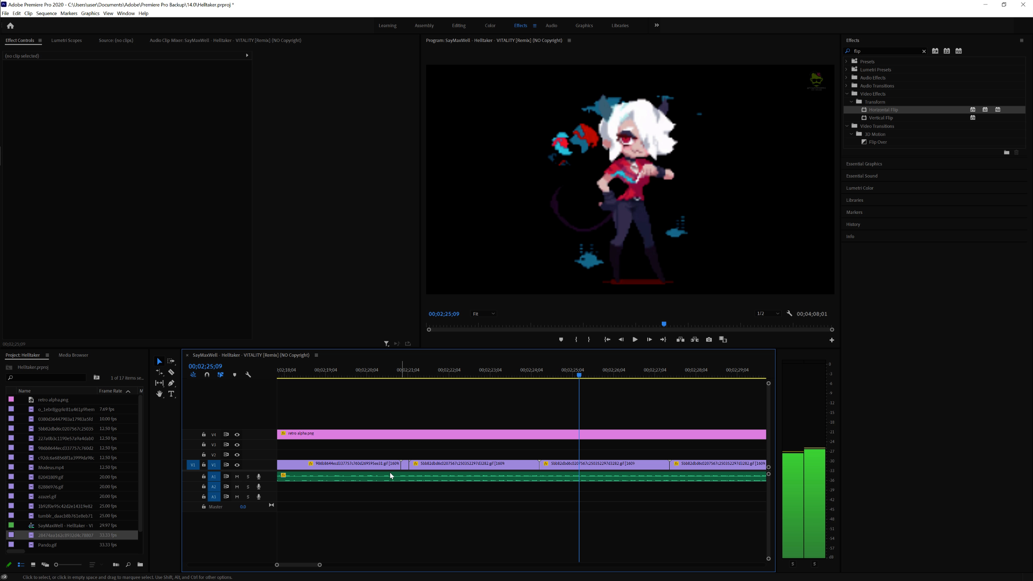
pyautogui.click(237, 476)
pyautogui.press('space')
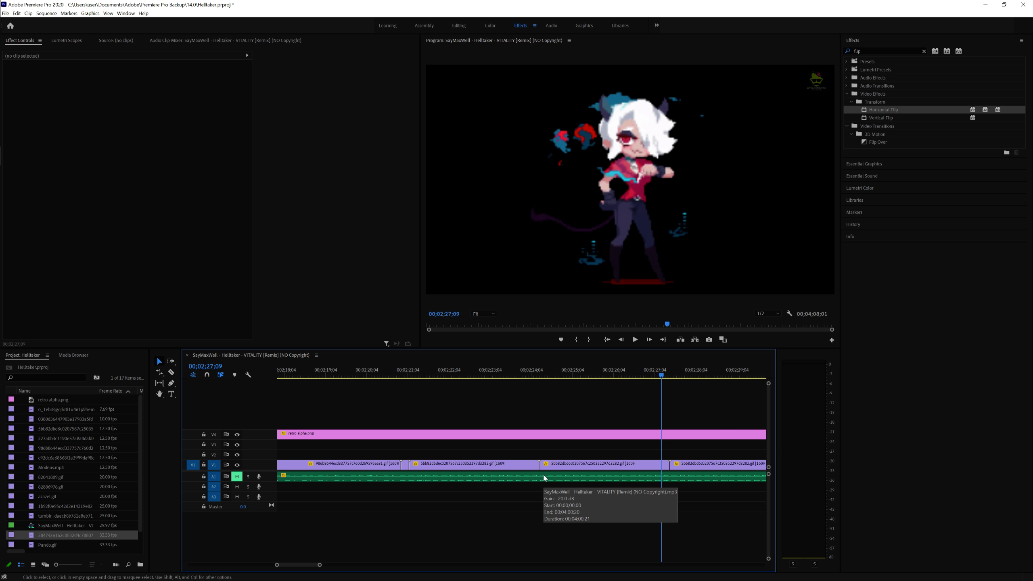
pyautogui.press('space')
# Move the playhead to 00;02;38;06 and examine where the red-shirted demon clips become shorter on V1.
pyautogui.press('-')
pyautogui.press('-')
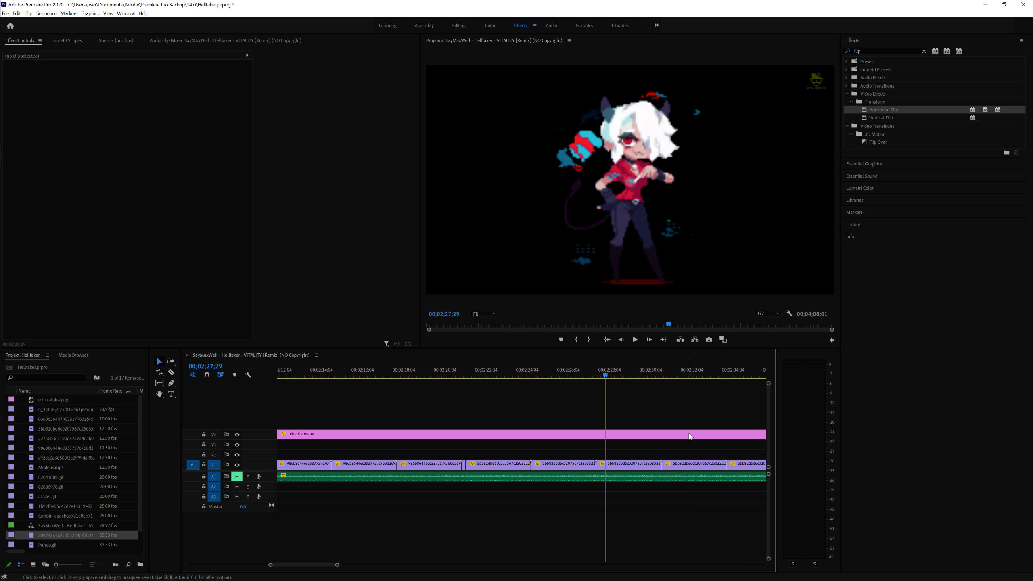
pyautogui.scroll(-1, 690, 435)
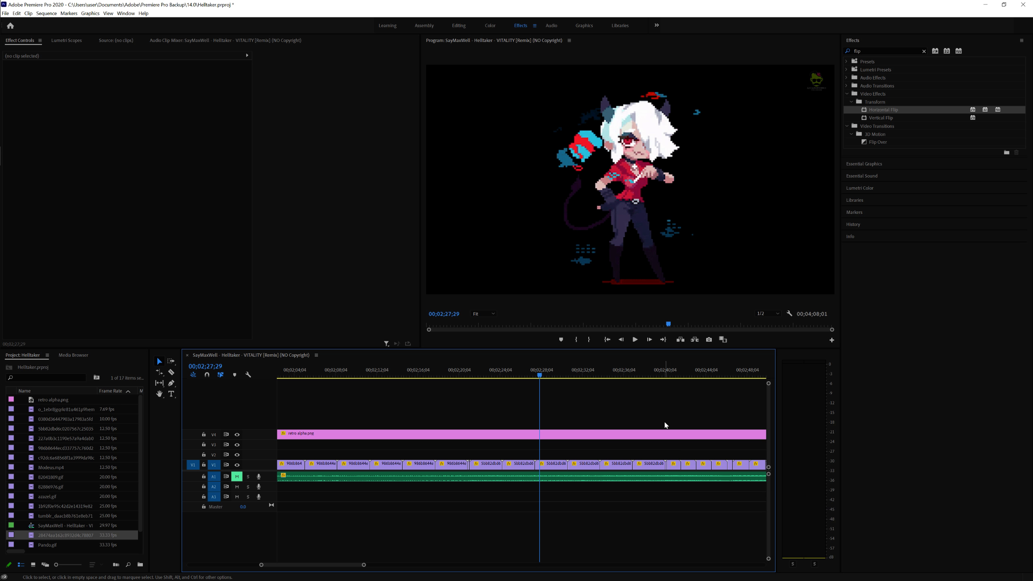
pyautogui.click(646, 371)
pyautogui.scroll(-1, 709, 422)
pyautogui.scroll(-9, 650, 441)
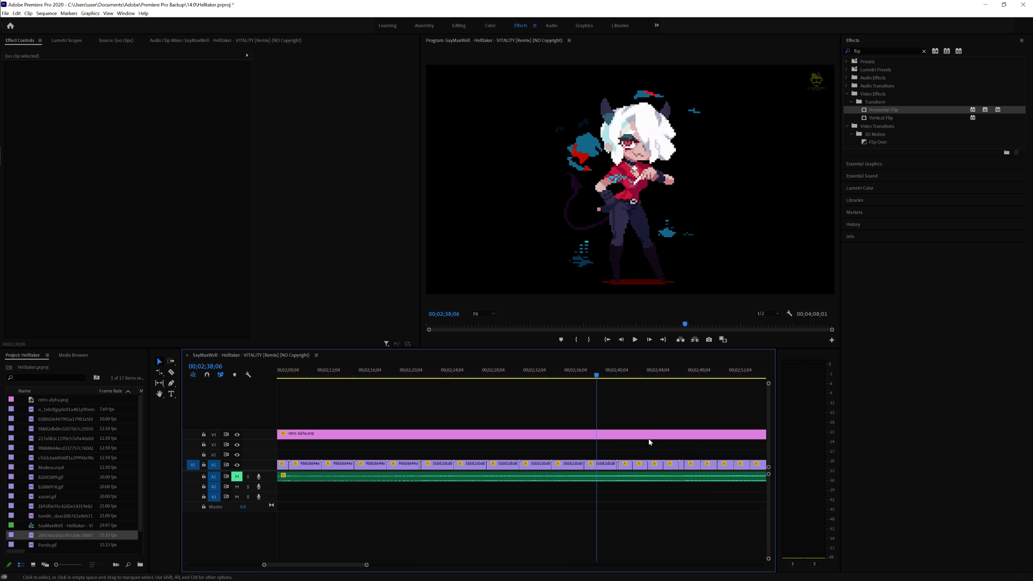
pyautogui.press('=')
pyautogui.press('=')
pyautogui.scroll(-2, 658, 444)
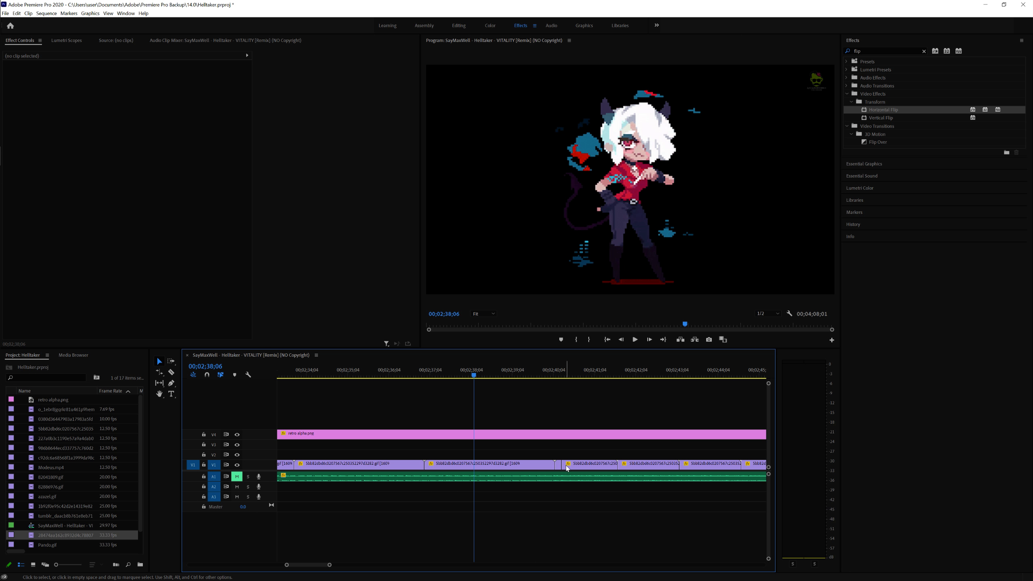
pyautogui.scroll(-2, 583, 471)
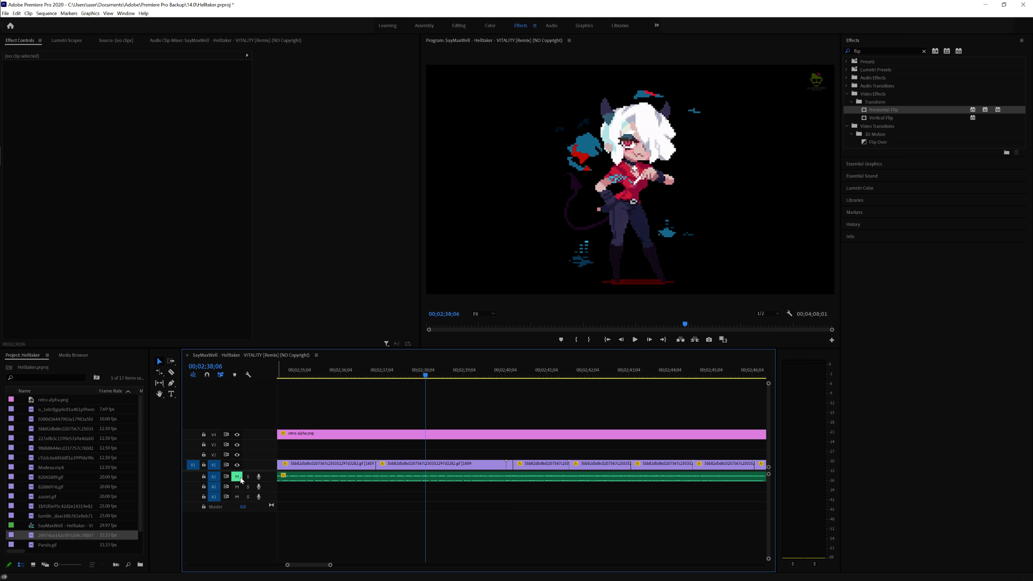
# Check the Speed/Duration settings of the first shortened red-shirted demon clip on V1 and close them unchanged.
pyautogui.click(535, 470)
pyautogui.rightClick(535, 471)
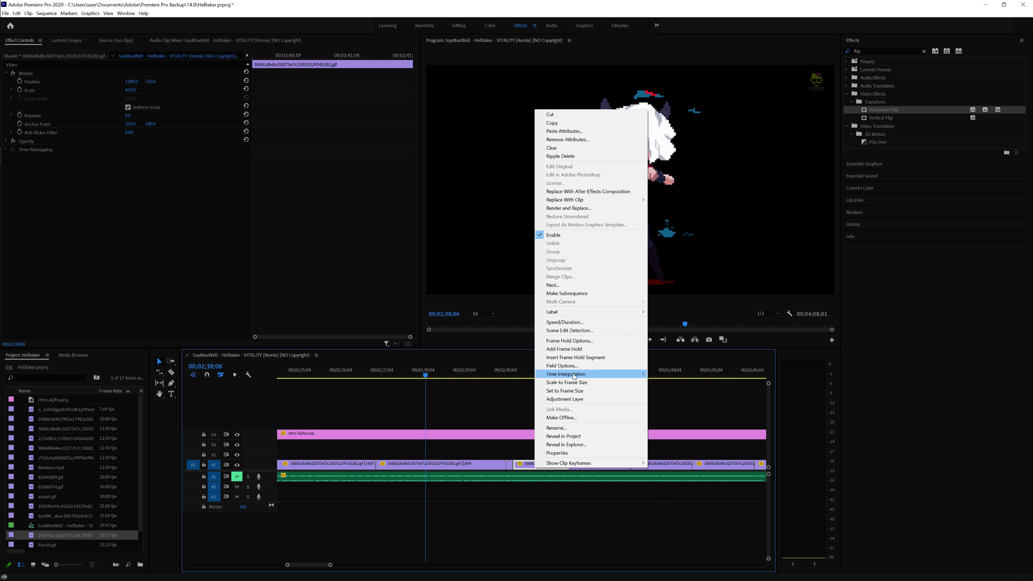
pyautogui.click(564, 324)
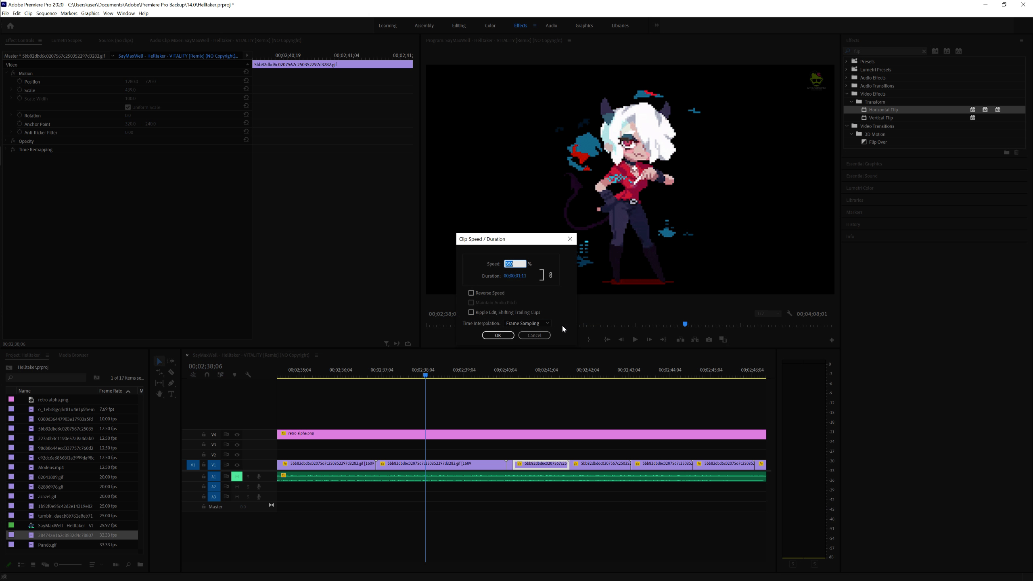
pyautogui.click(533, 335)
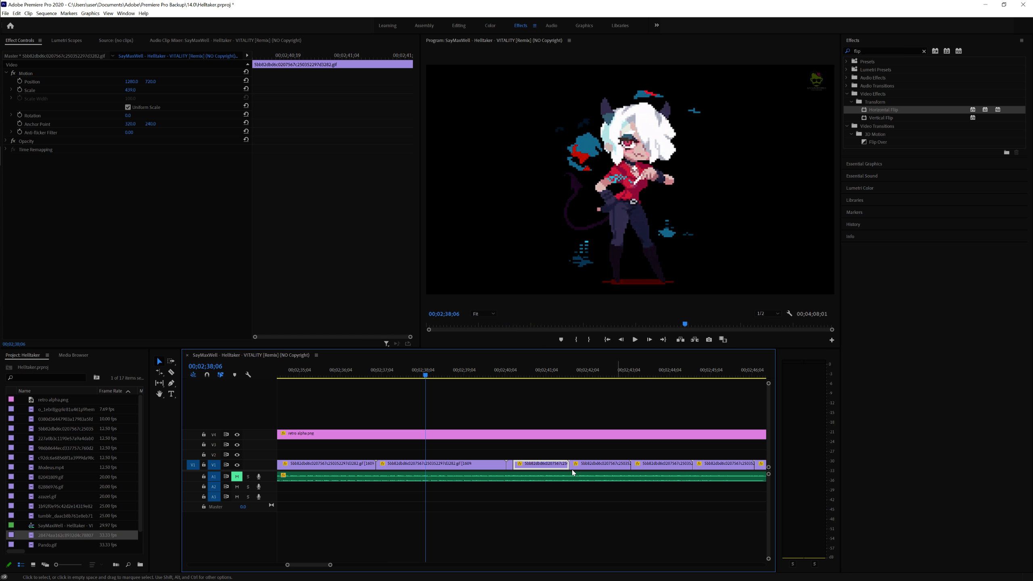
# Play the red-shirted demon clips from 00;02;38;06 to 00;02;45;11, unmuting A1 along the way.
pyautogui.press('space')
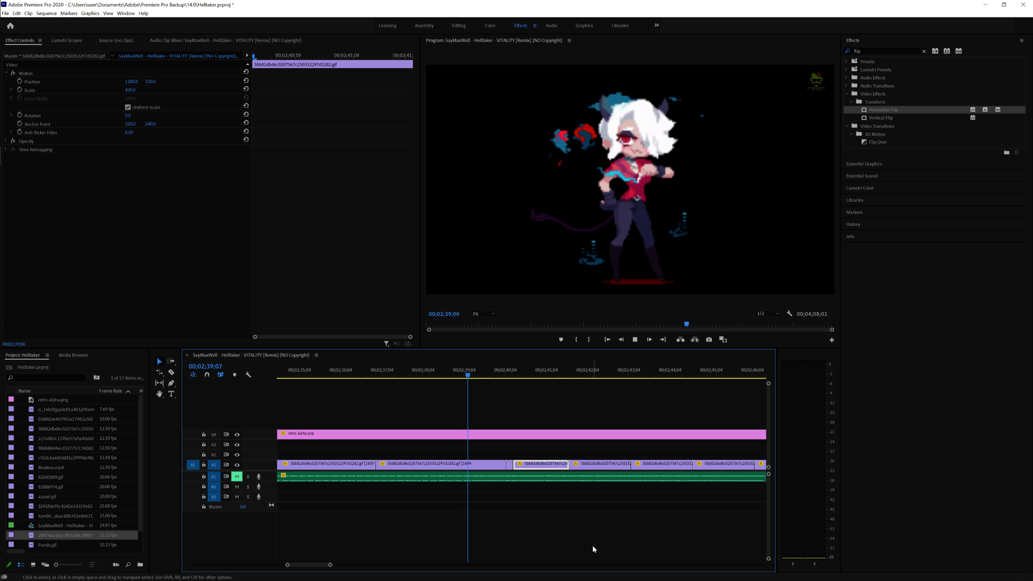
pyautogui.press('space')
pyautogui.click(240, 476)
pyautogui.press('space')
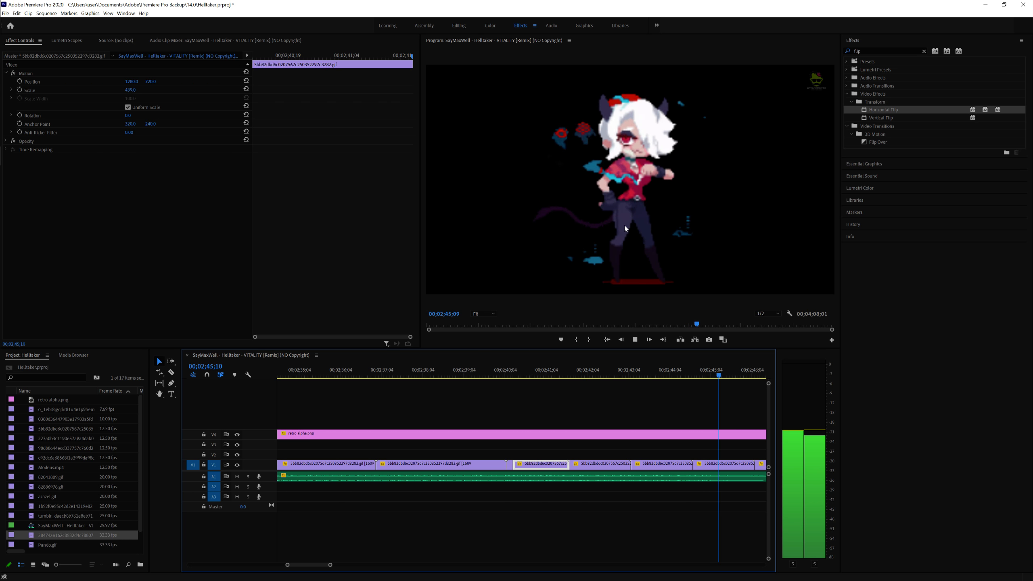
pyautogui.press('space')
# Mute A1 and play the change to the champagne-glass demon clips from 00;02;45;11 to 00;02;50;06.
pyautogui.scroll(-2, 671, 425)
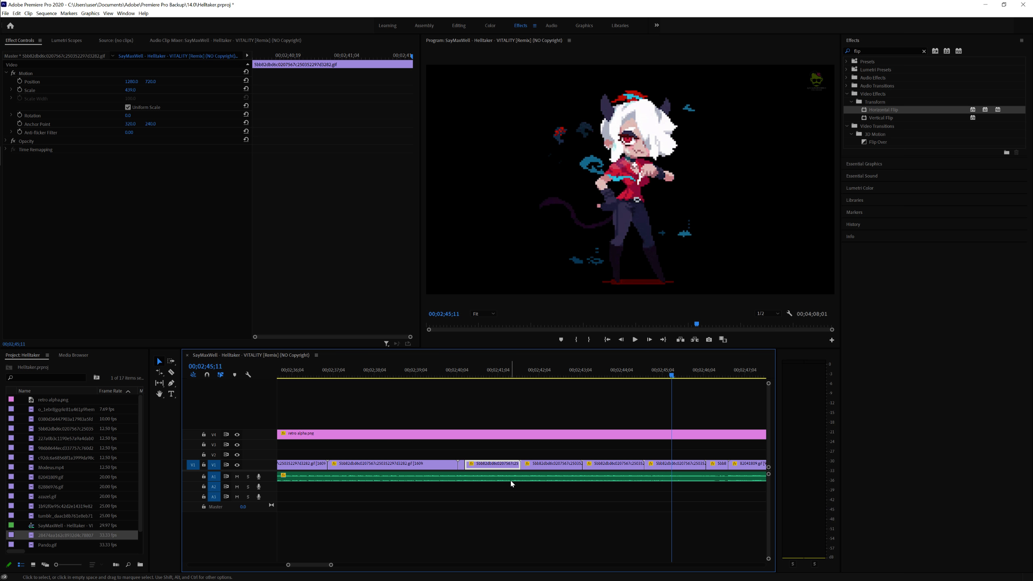
pyautogui.scroll(-2, 619, 416)
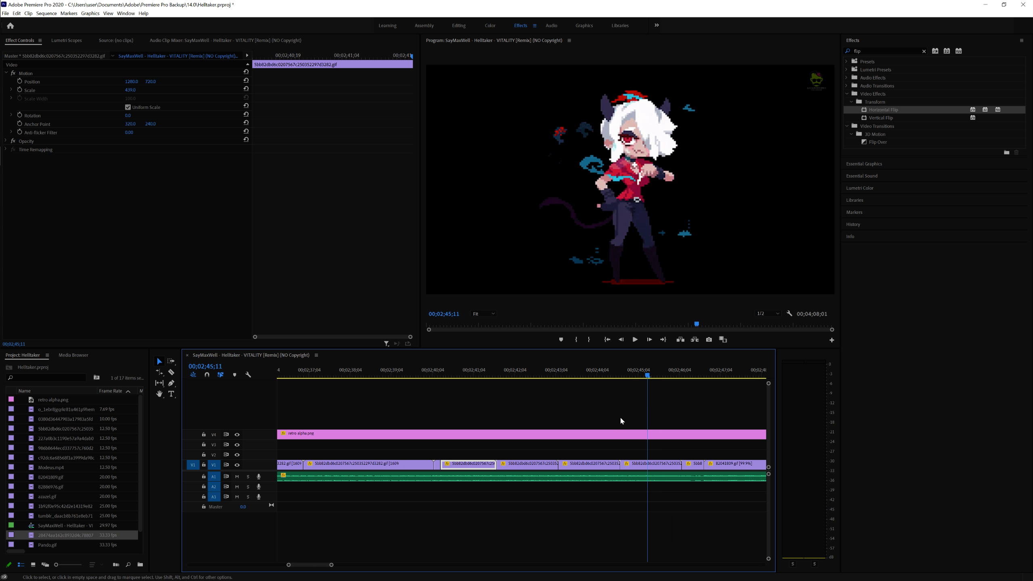
pyautogui.click(238, 477)
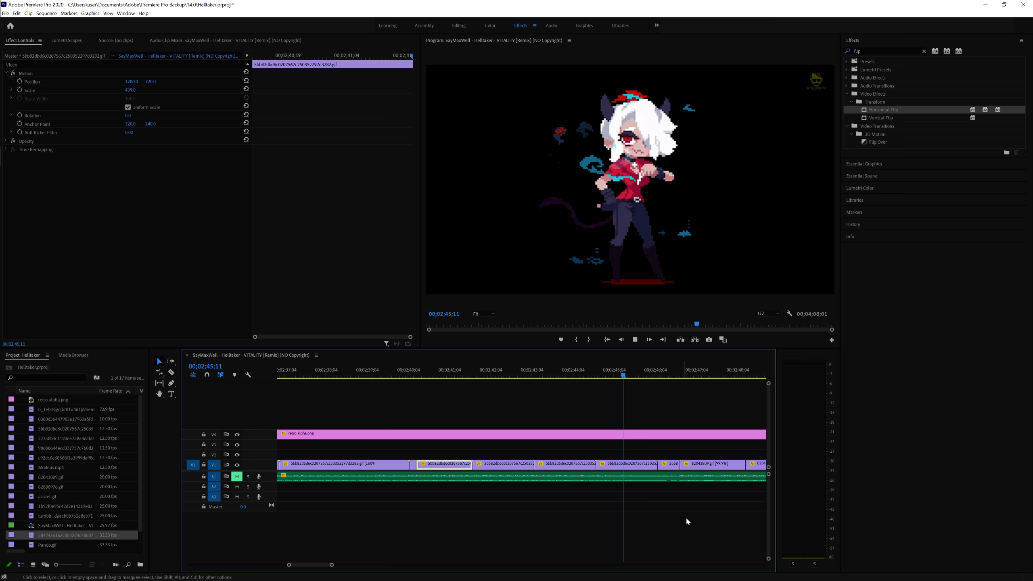
pyautogui.press('space')
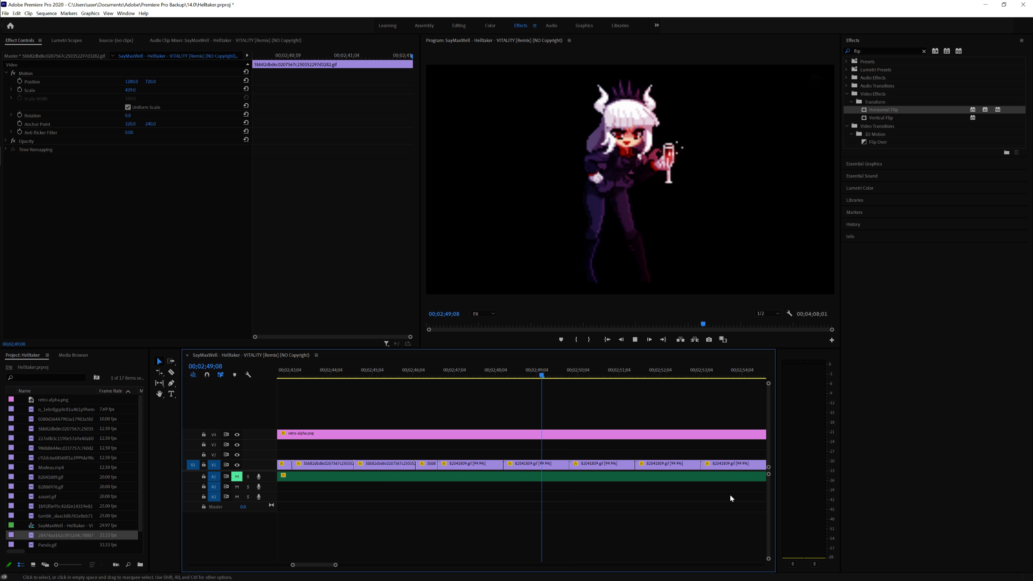
pyautogui.press('space')
# Unmute A1 and play the champagne-glass demon clips with music from 00;02;50;06 to 00;02;55;10.
pyautogui.click(237, 477)
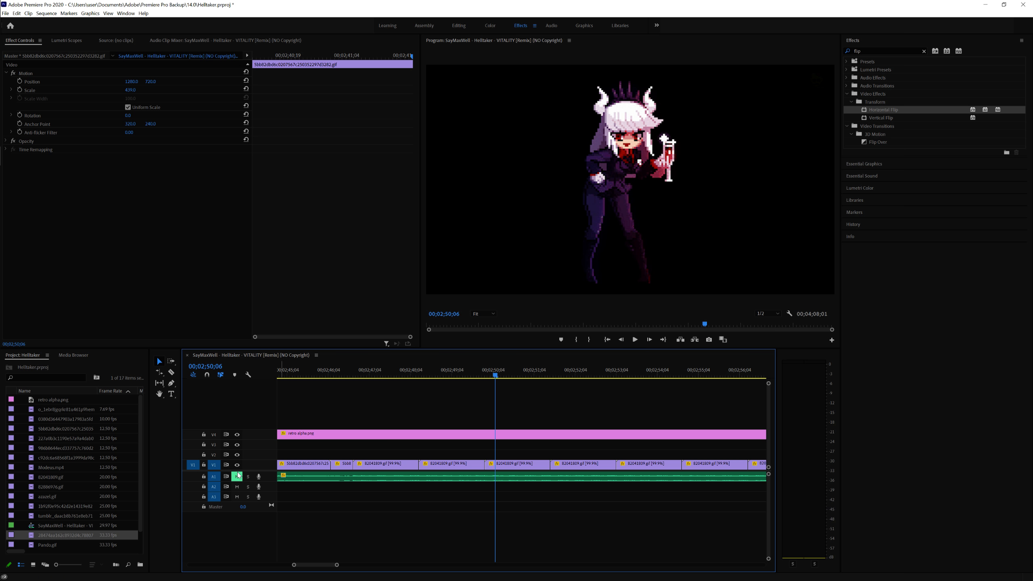
pyautogui.press('space')
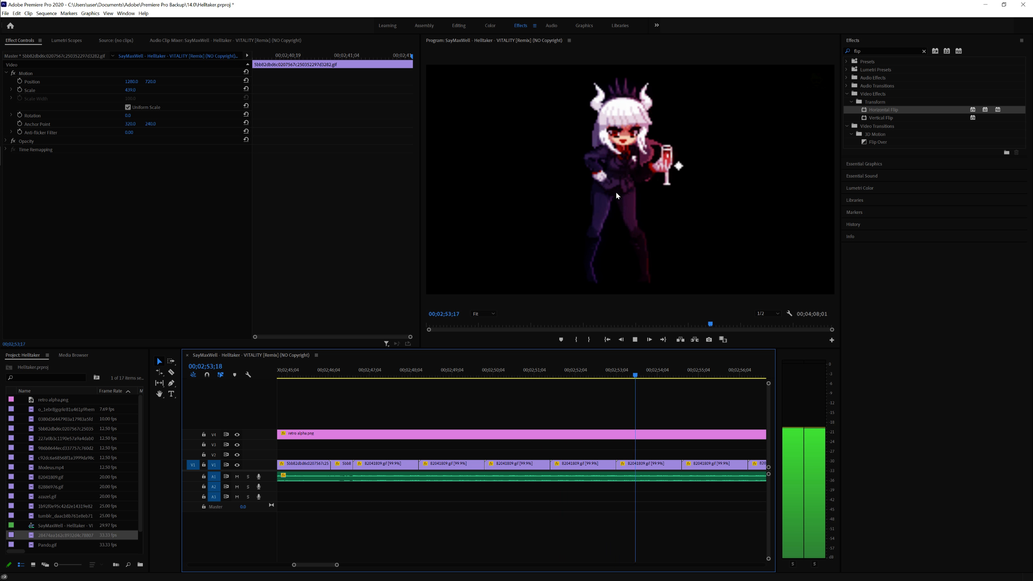
pyautogui.press('space')
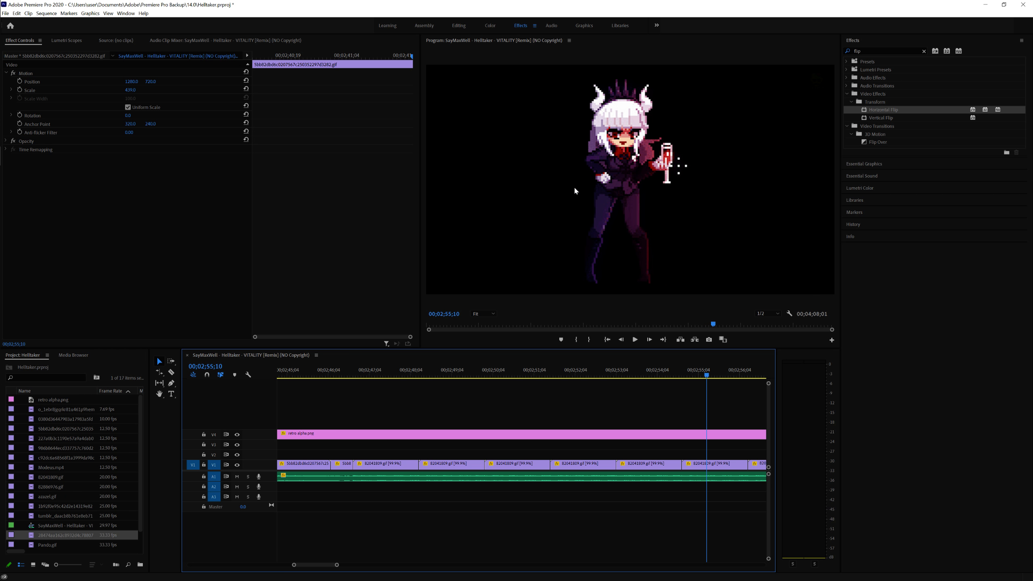
# Mute A1 and step frame by frame through the champagne-glass demon clips from 00;02;54;19 to 00;02;58;22.
pyautogui.click(677, 375)
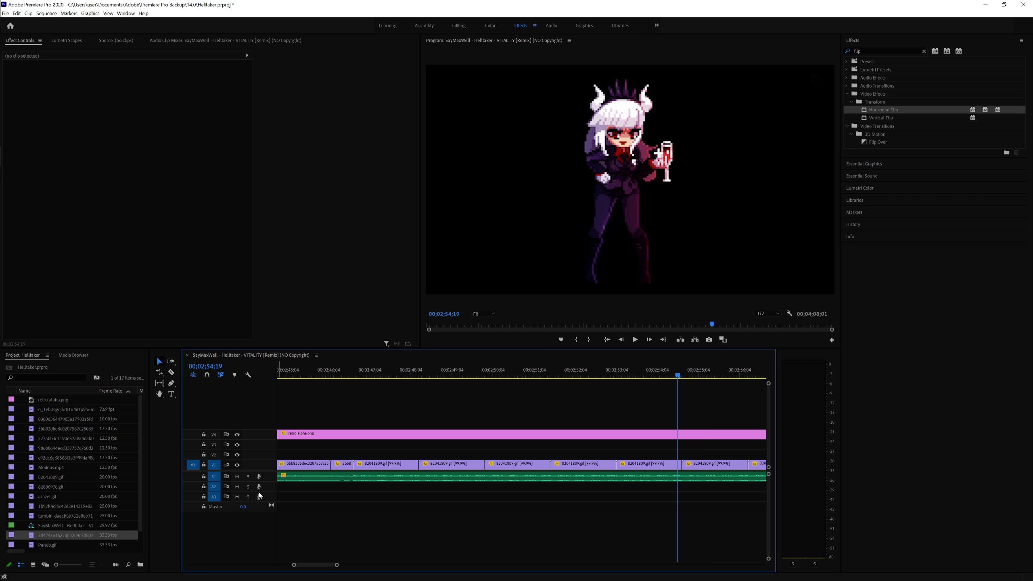
pyautogui.click(237, 476)
pyautogui.press('Right')
pyautogui.press('Right')
pyautogui.press('Right')
pyautogui.press('Right')
pyautogui.press('Right')
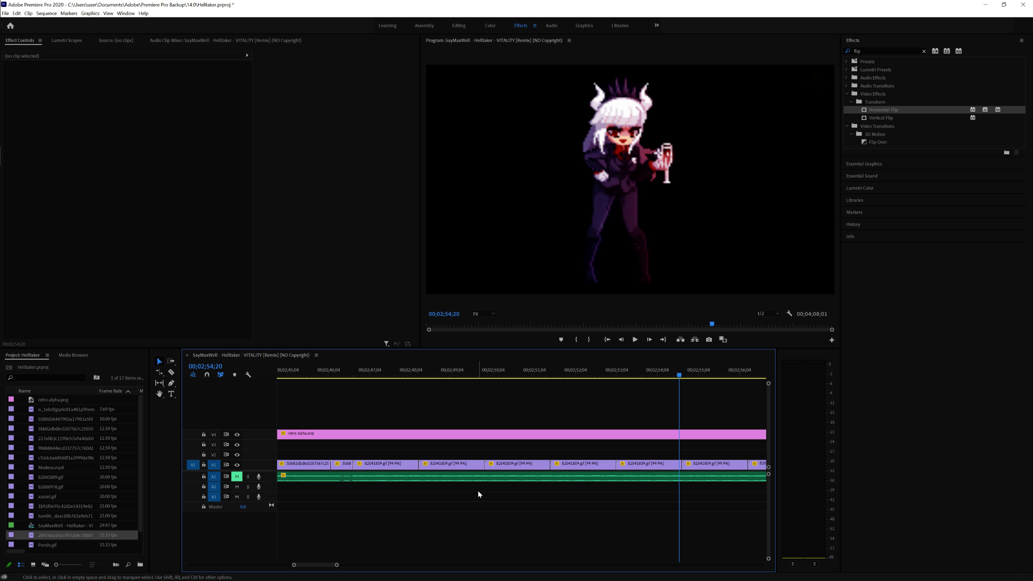
pyautogui.press('Right')
pyautogui.press('Right')
pyautogui.press('Right')
pyautogui.press('Right')
pyautogui.press('Right')
pyautogui.press('Right')
pyautogui.press('Right')
pyautogui.press('Right')
pyautogui.press('Right')
pyautogui.press('Right')
pyautogui.press('Right')
pyautogui.press('Right')
pyautogui.press('Right')
pyautogui.press('Right')
pyautogui.press('Right')
pyautogui.press('Right')
pyautogui.press('Right')
pyautogui.press('Right')
pyautogui.press('Right')
pyautogui.press('Right')
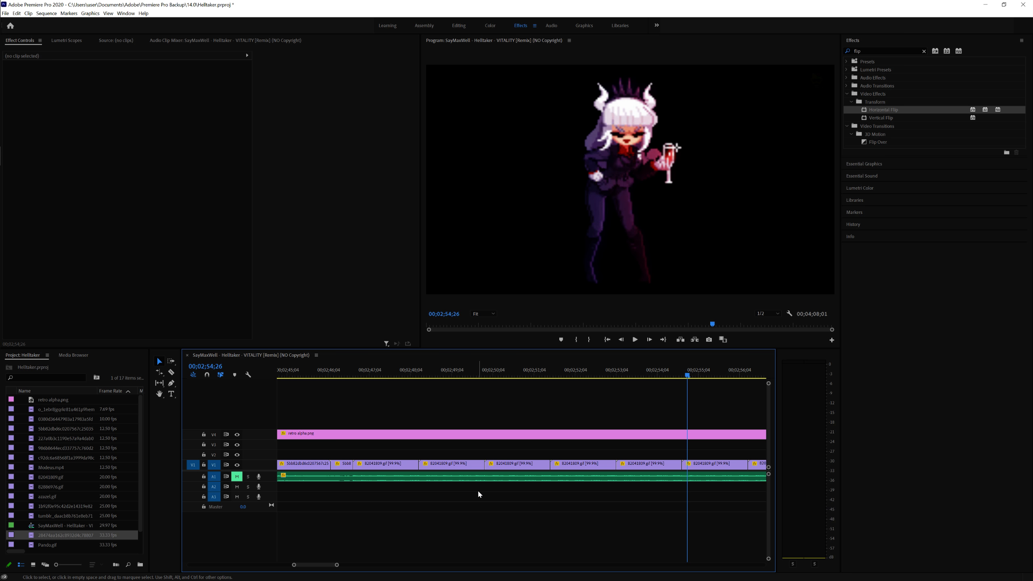
pyautogui.press('Right')
pyautogui.press('Right')
pyautogui.press('Right')
pyautogui.press('Right')
pyautogui.press('Right')
pyautogui.press('Right')
pyautogui.press('Right')
pyautogui.press('Right')
pyautogui.press('Right')
pyautogui.press('Right')
pyautogui.press('Right')
pyautogui.press('Right')
pyautogui.press('Right')
pyautogui.press('Right')
pyautogui.press('Right')
pyautogui.press('Right')
pyautogui.press('Right')
pyautogui.press('Right')
pyautogui.press('Right')
pyautogui.press('Right')
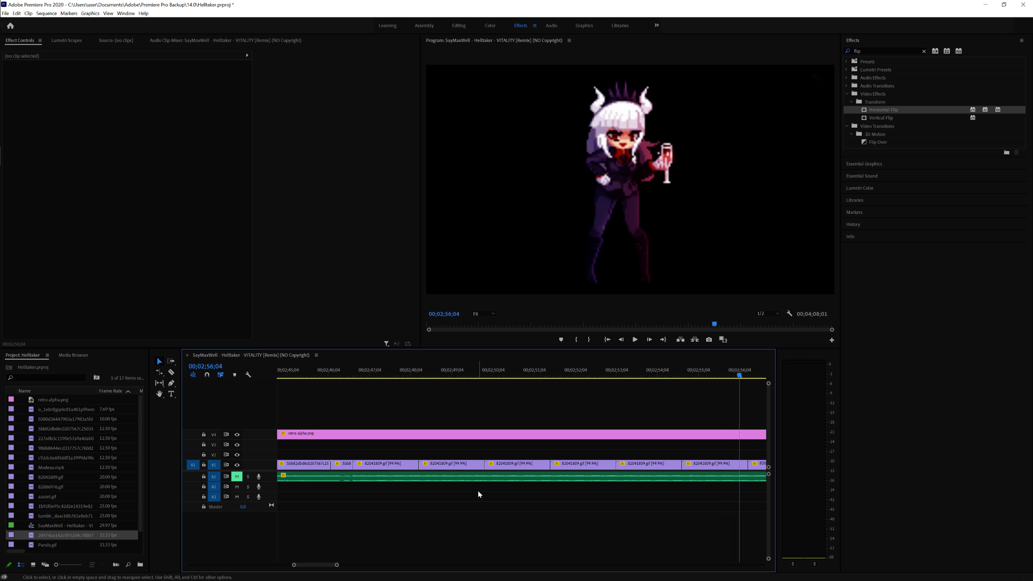
pyautogui.press('Right')
pyautogui.press('Right')
pyautogui.press('Right')
pyautogui.press('Right')
pyautogui.press('Right')
pyautogui.press('Right')
pyautogui.press('Right')
pyautogui.press('Right')
pyautogui.press('Right')
pyautogui.press('Right')
pyautogui.press('Right')
pyautogui.press('Right')
pyautogui.press('Right')
pyautogui.press('Right')
pyautogui.press('Right')
pyautogui.press('Right')
pyautogui.press('Right')
pyautogui.press('Right')
pyautogui.press('Right')
pyautogui.press('Right')
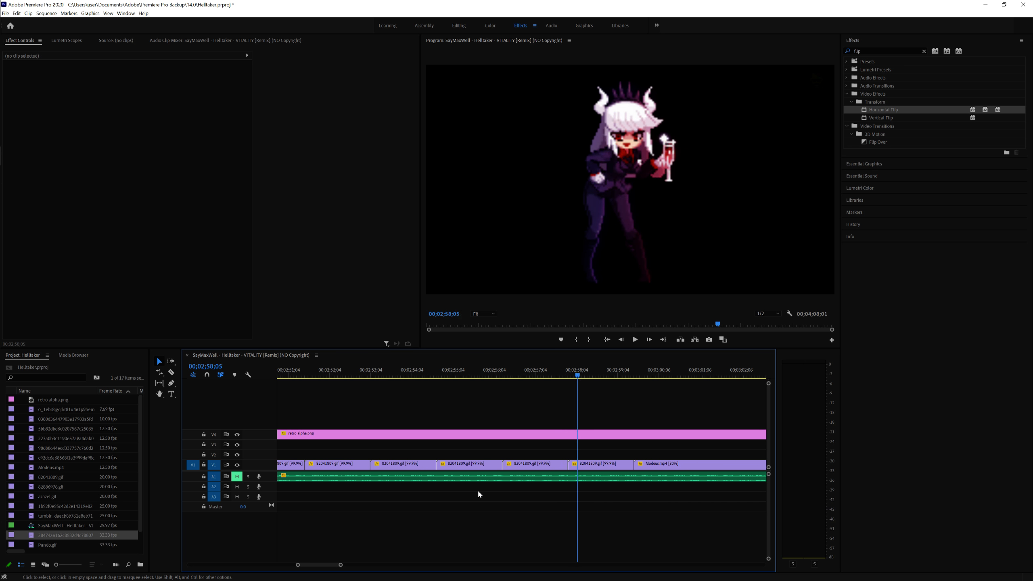
# Select the last champagne-glass demon clip, compare frames around its join with Modeus.mp4, and park the playhead at 00;02;58;06.
pyautogui.scroll(-2, 617, 506)
pyautogui.scroll(-2, 610, 513)
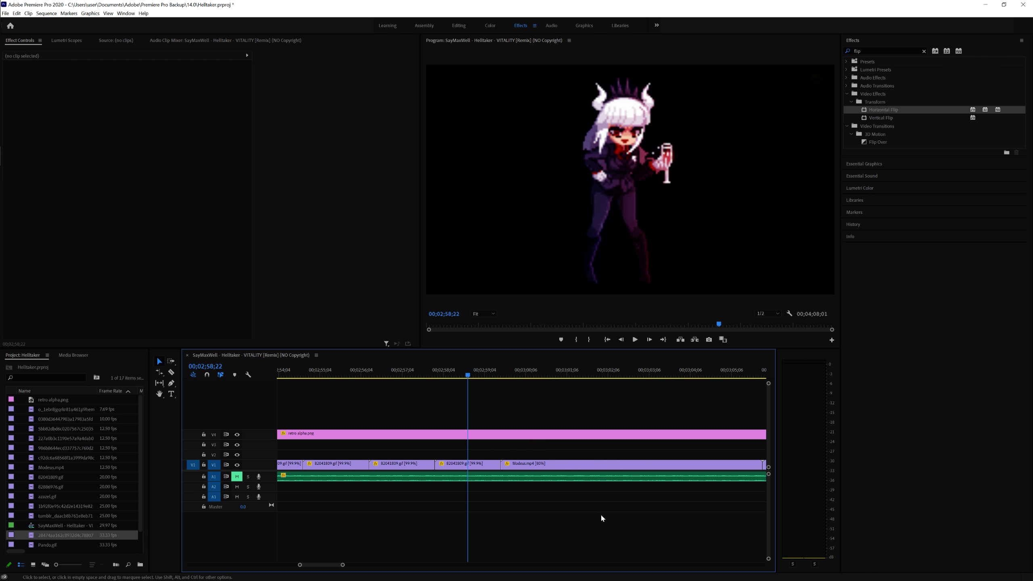
pyautogui.scroll(-1, 449, 490)
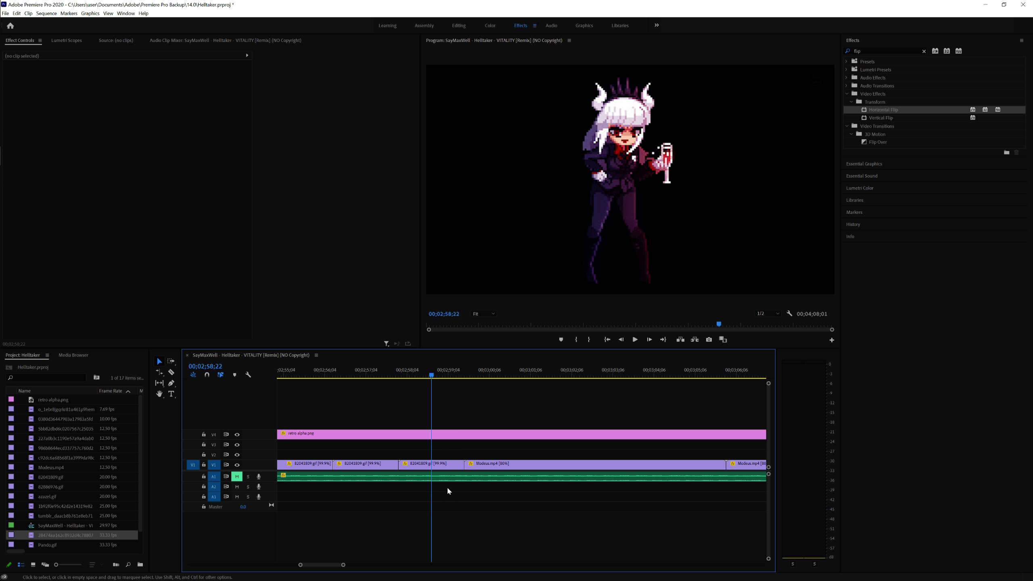
pyautogui.click(443, 469)
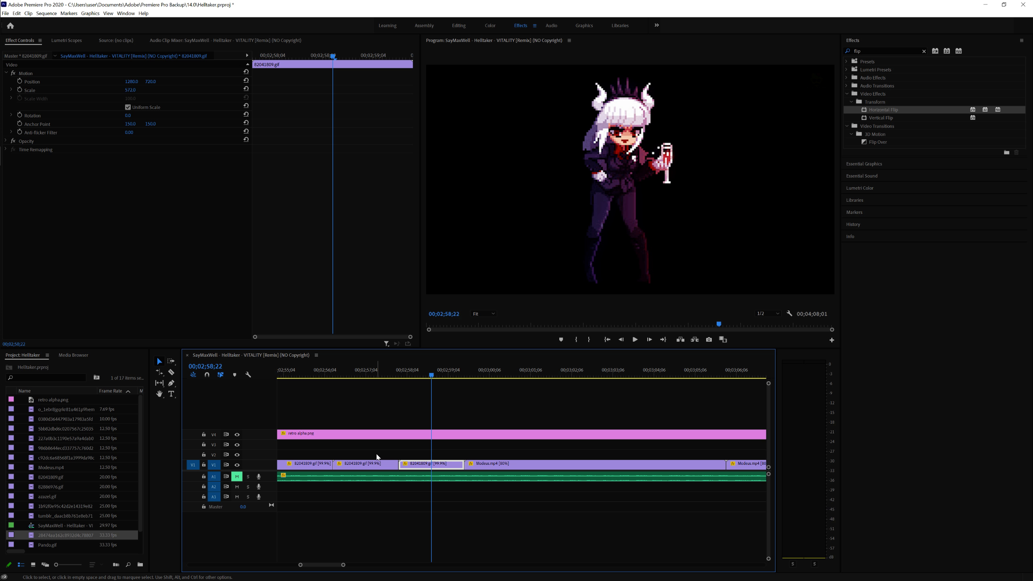
pyautogui.click(460, 368)
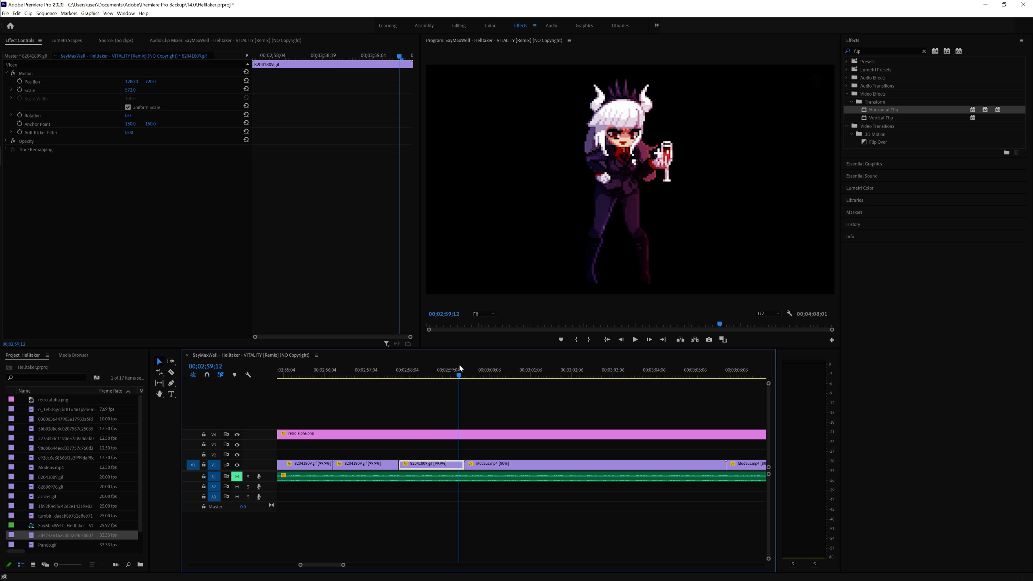
pyautogui.moveTo(386, 366); pyautogui.dragTo(354, 369)
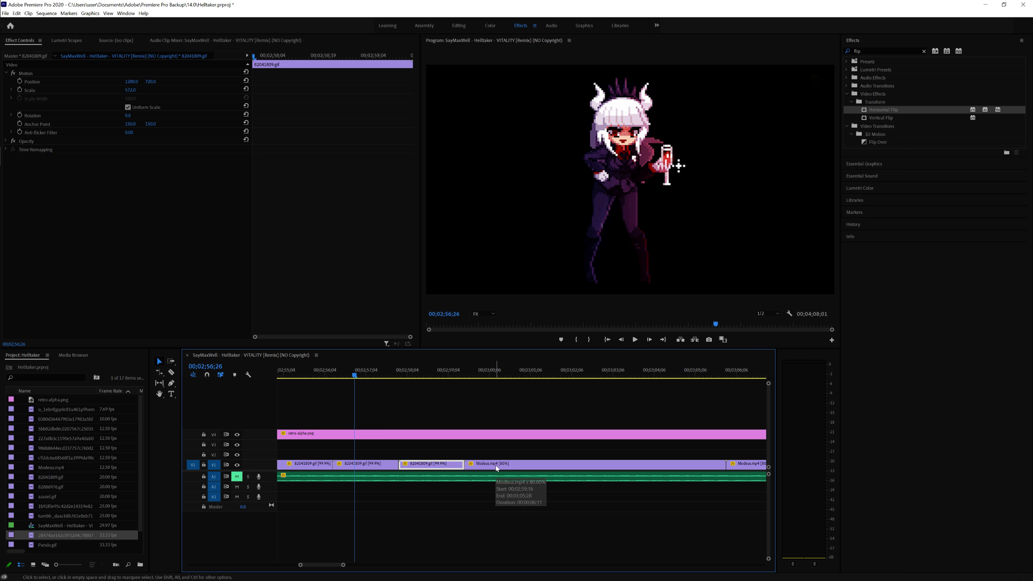
pyautogui.click(500, 370)
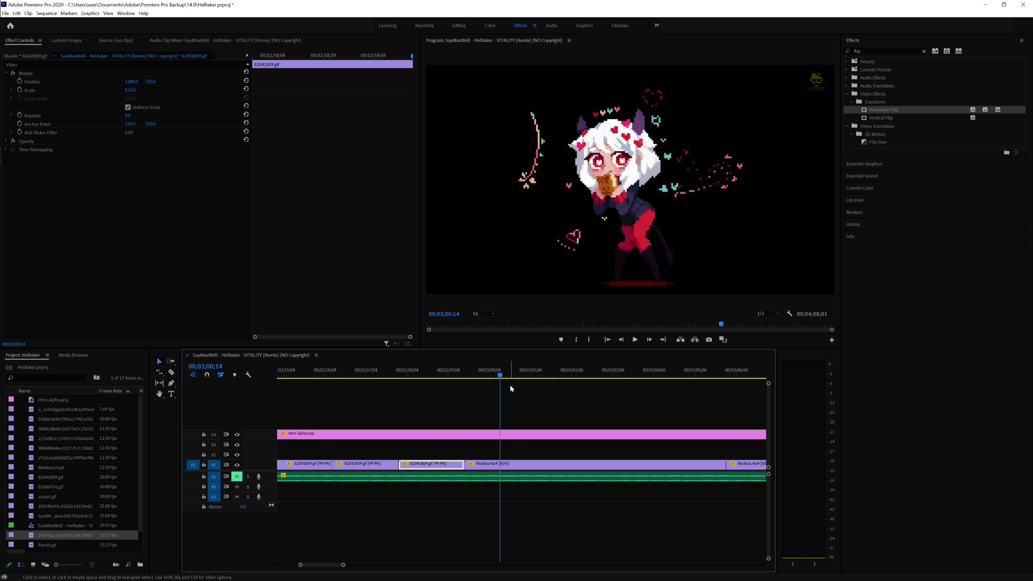
pyautogui.click(391, 375)
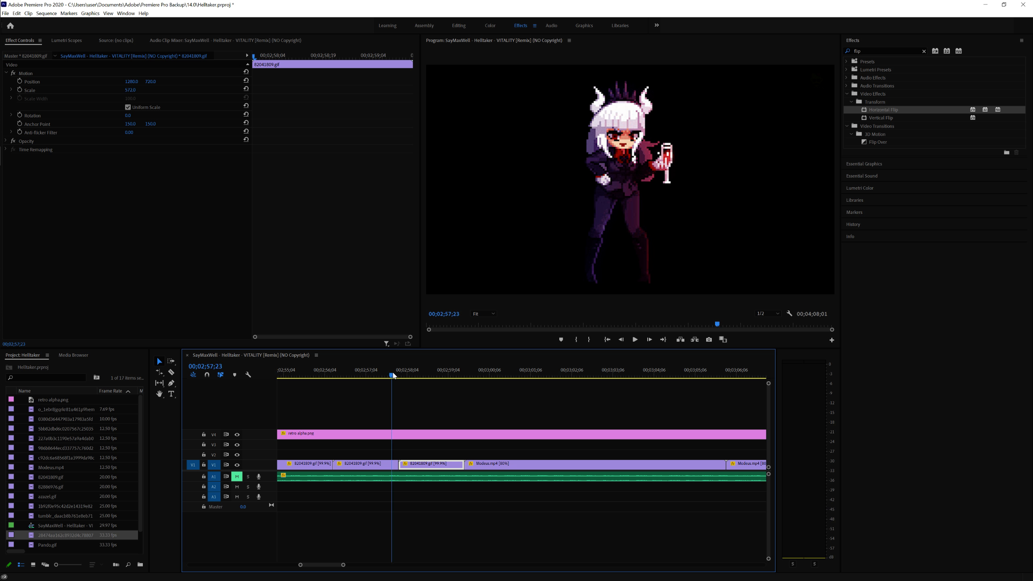
pyautogui.click(409, 375)
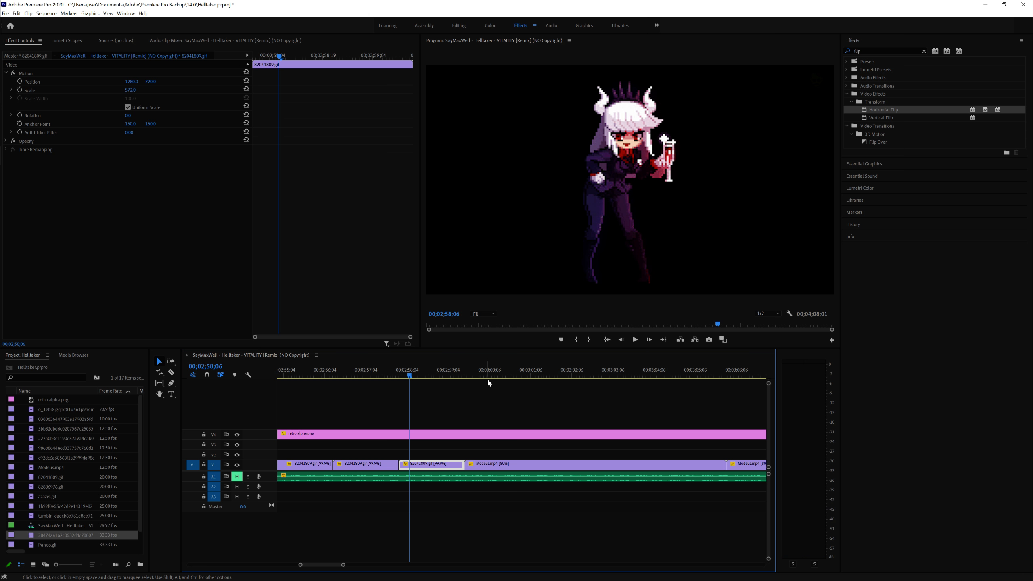
# Unmute A1 and play the transition into the first Modeus.mp4 clip with music from 00;02;58;06 to 00;03;04;09.
pyautogui.scroll(-2, 554, 420)
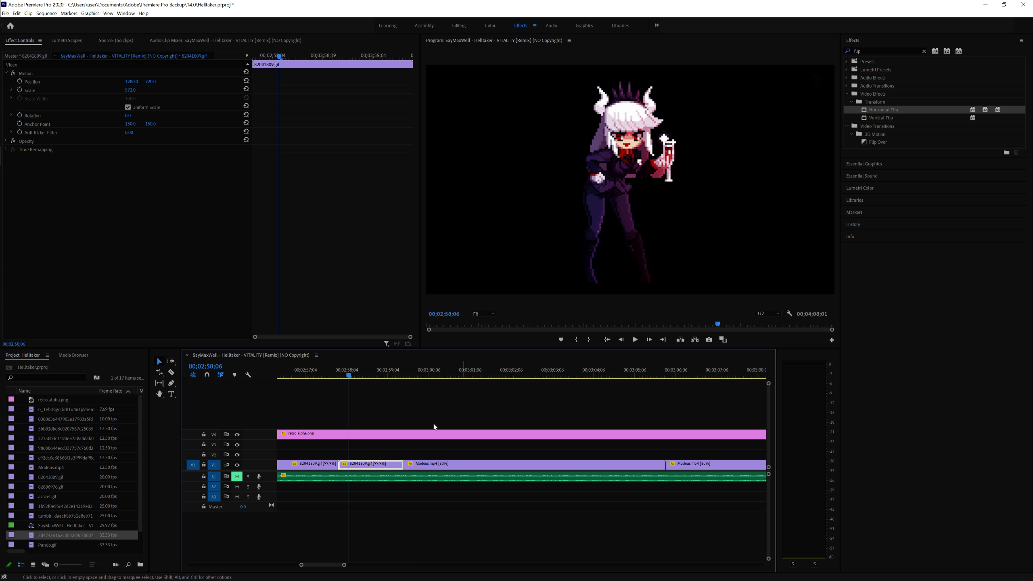
pyautogui.click(237, 476)
pyautogui.press('space')
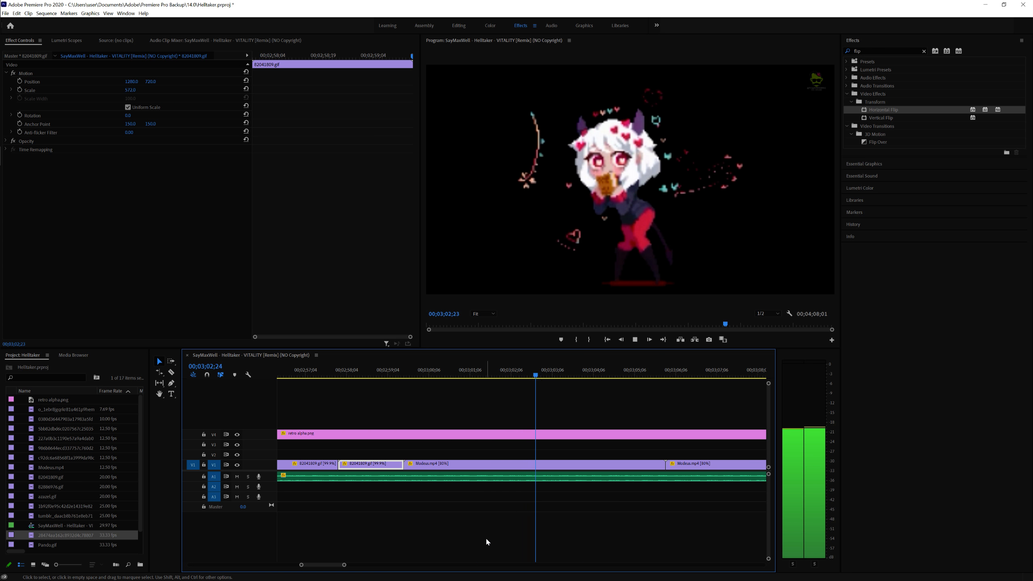
pyautogui.press('space')
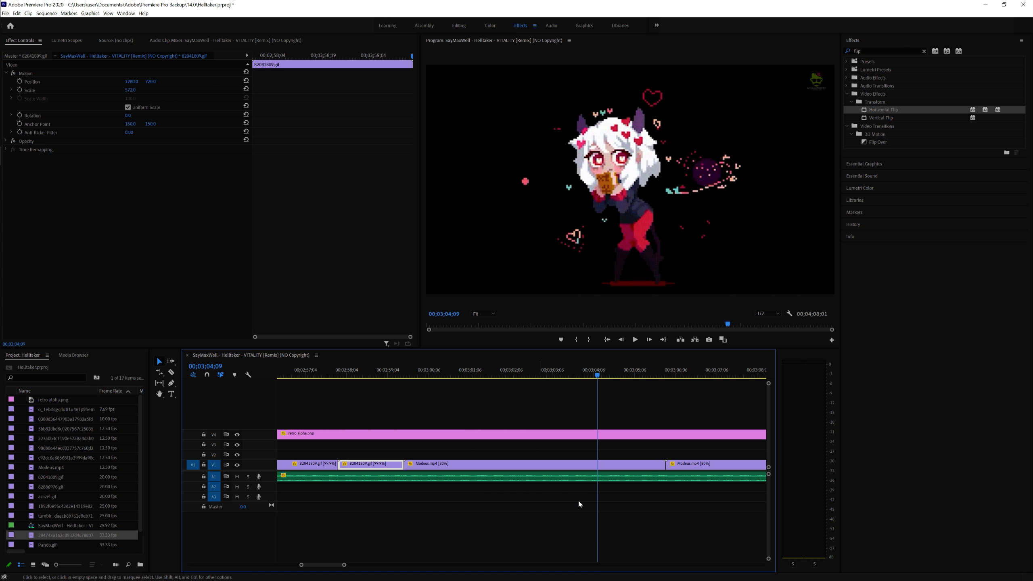
# Mute A1, select the first Modeus.mp4 clip and move the playhead into the second one at 00;03;07;03.
pyautogui.scroll(-3, 731, 486)
pyautogui.scroll(-1, 502, 472)
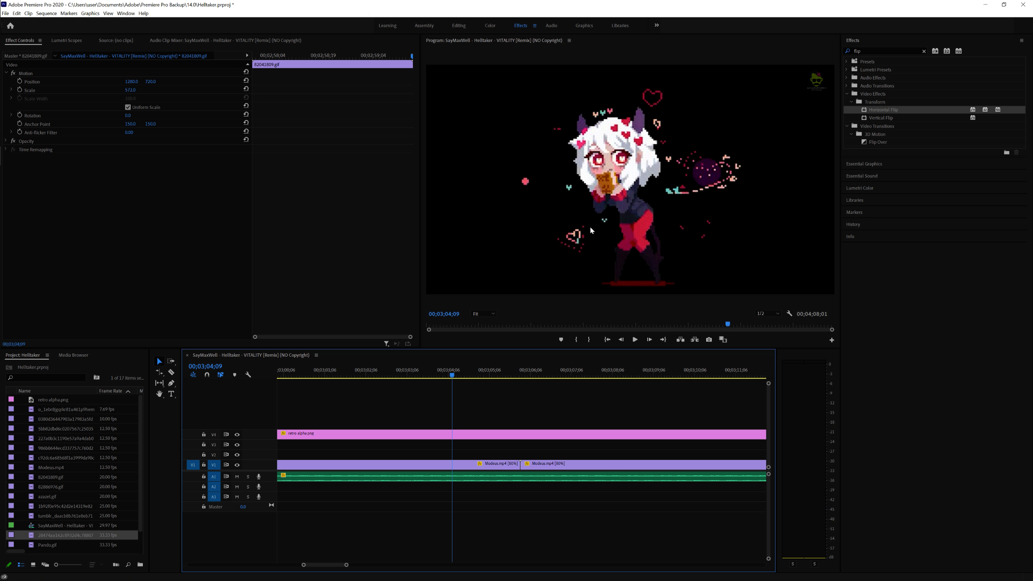
pyautogui.click(238, 476)
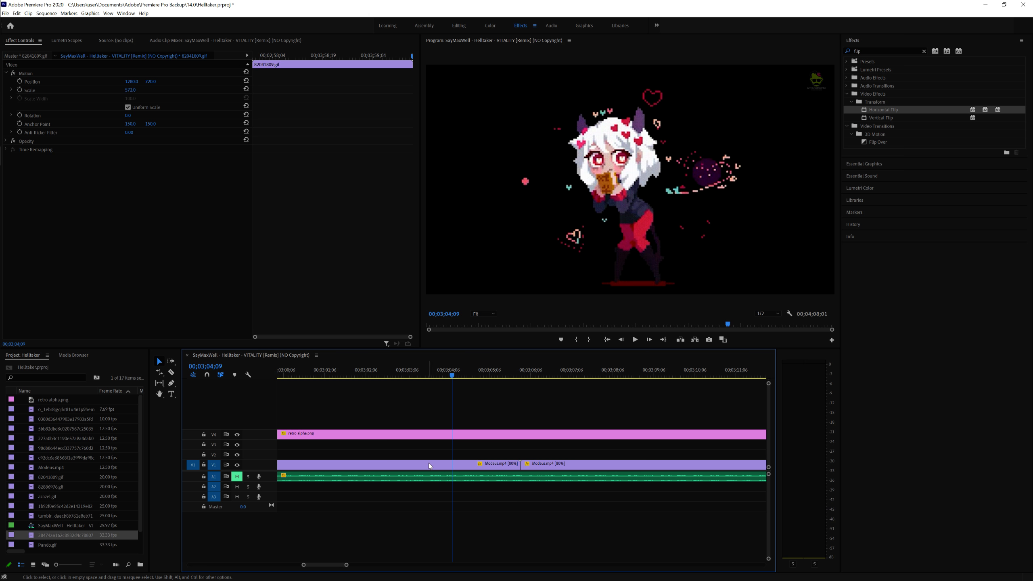
pyautogui.scroll(-2, 531, 439)
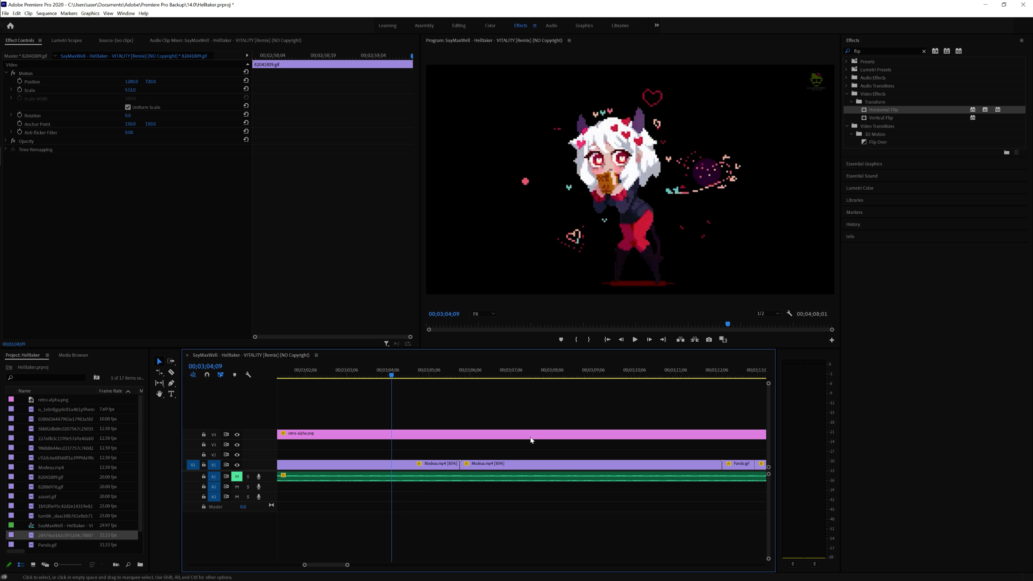
pyautogui.click(422, 467)
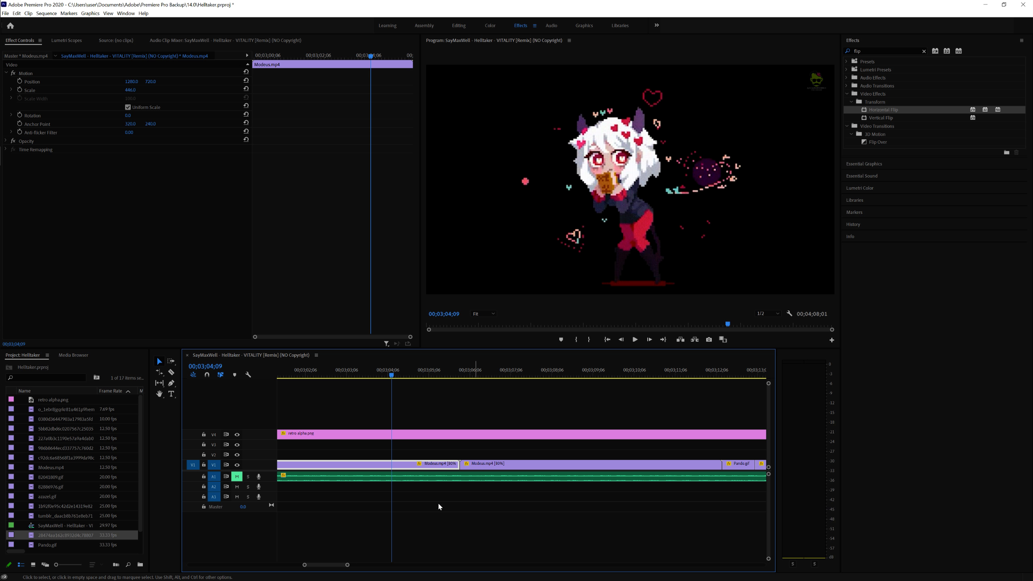
pyautogui.click(506, 371)
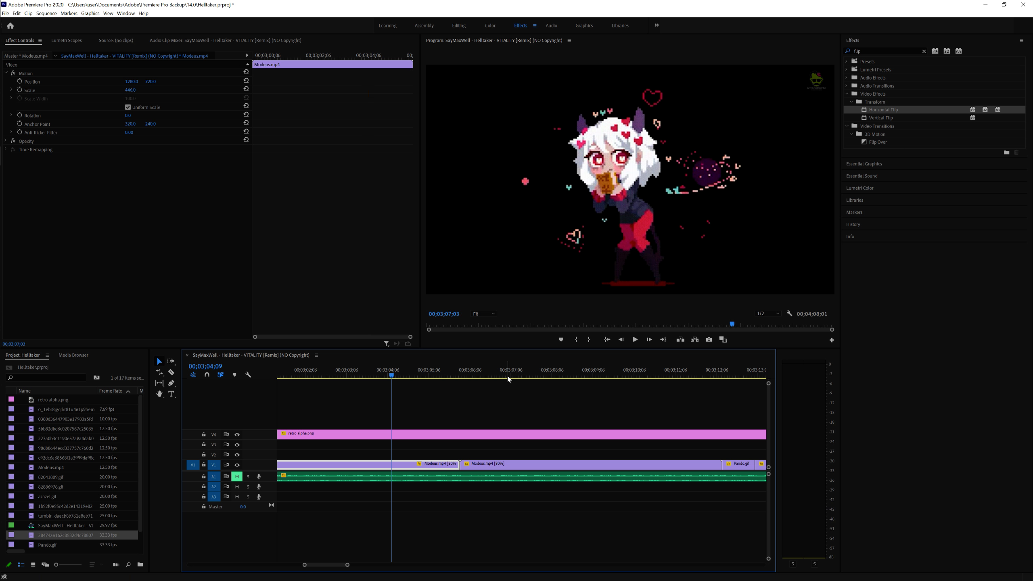
# Park the playhead at the seam between the two Modeus.mp4 clips, 00;03;05;29.
pyautogui.scroll(-1, 592, 391)
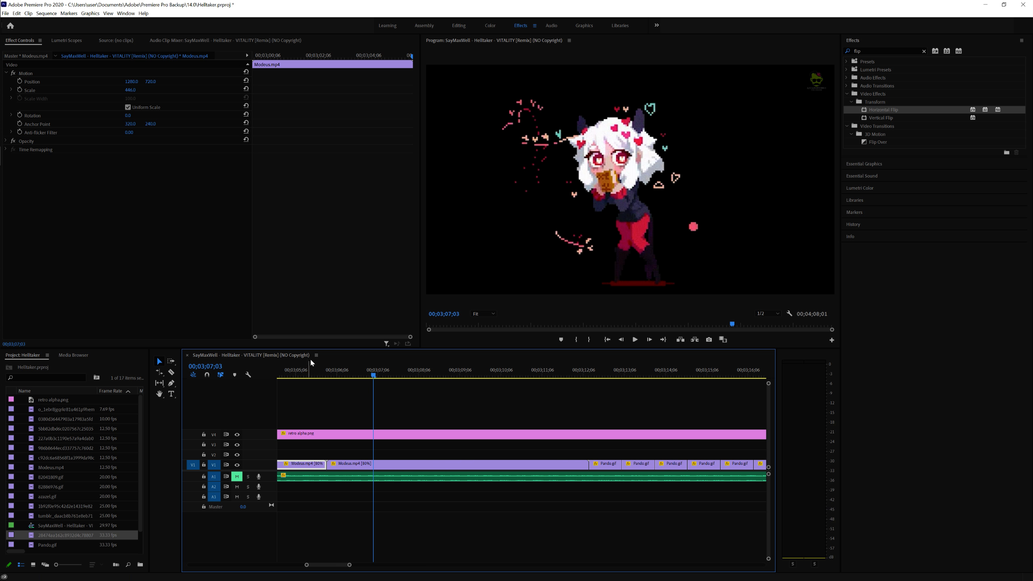
pyautogui.click(322, 377)
pyautogui.press('Right')
pyautogui.press('Right')
pyautogui.press('Right')
pyautogui.press('Right')
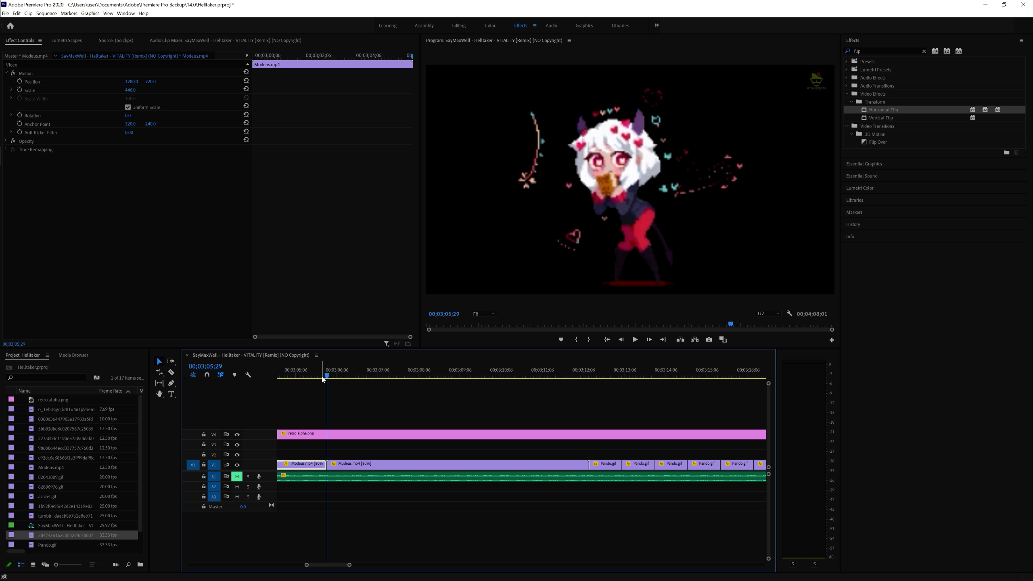
# Unmute A1 and play with music from 00;03;09;25 through the mug-holding demon clips to the three-character section at 00;03;38;00.
pyautogui.press('space')
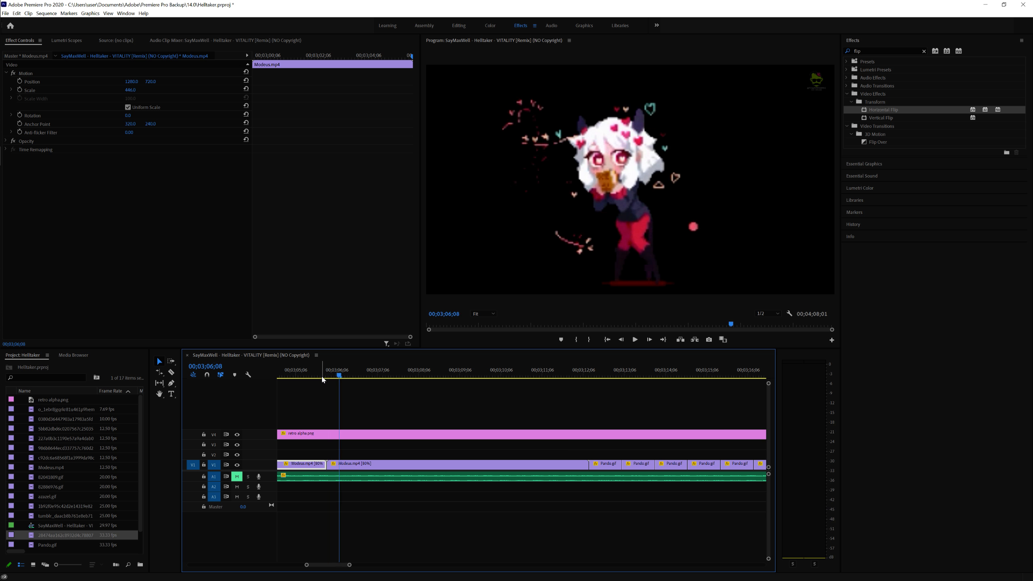
pyautogui.click(543, 373)
pyautogui.click(485, 373)
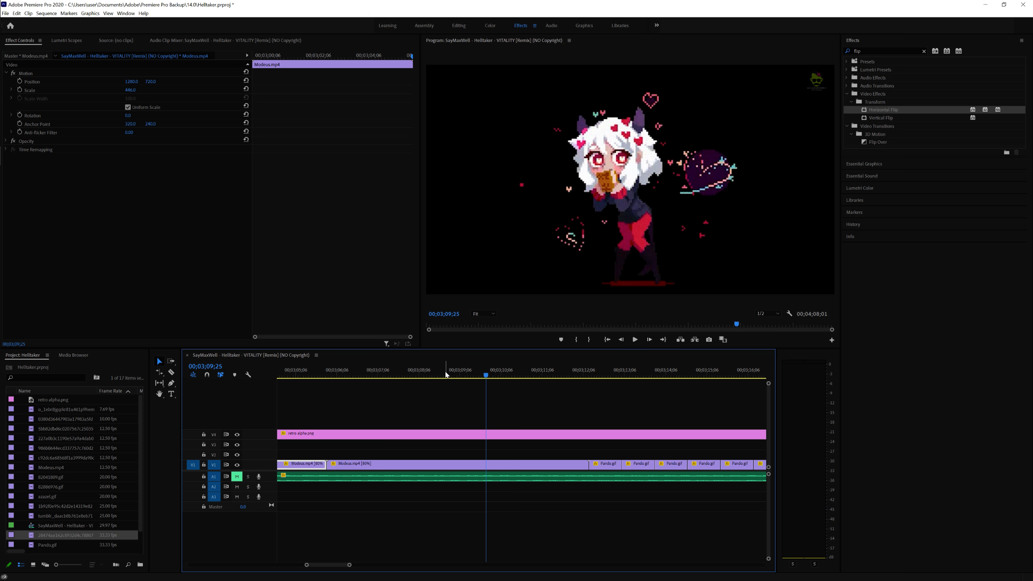
pyautogui.click(237, 477)
pyautogui.press('space')
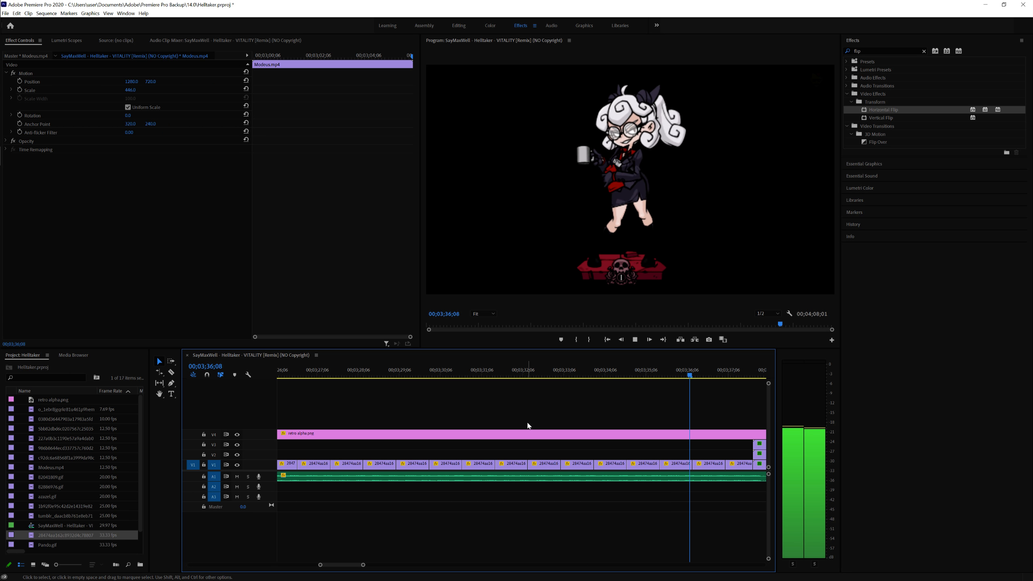
pyautogui.press('space')
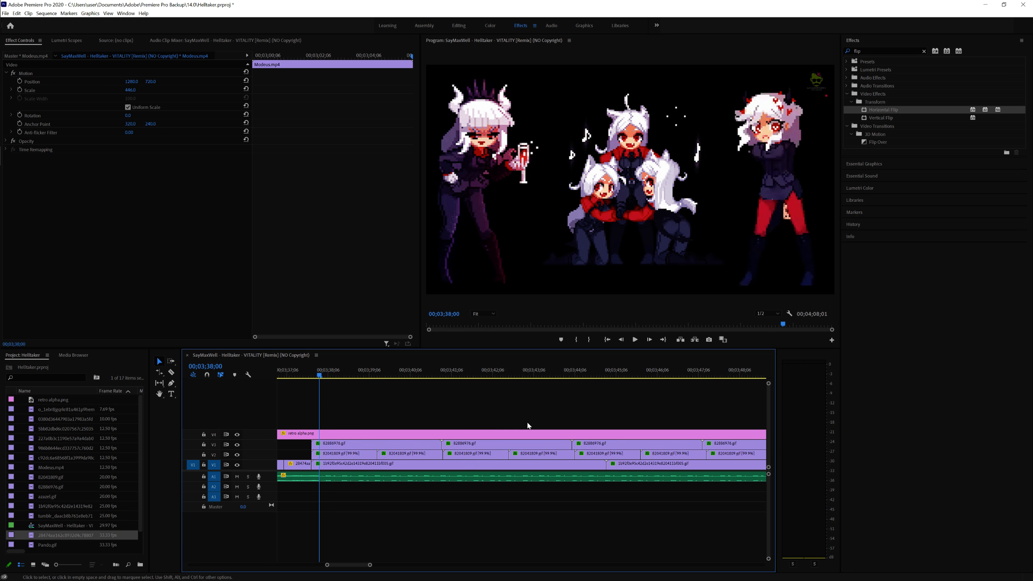
# Go back through the mug-holding demon clips on V1 and park the playhead inside the second Modeus.mp4 clip at 00;03;11;02.
pyautogui.scroll(8, 406, 388)
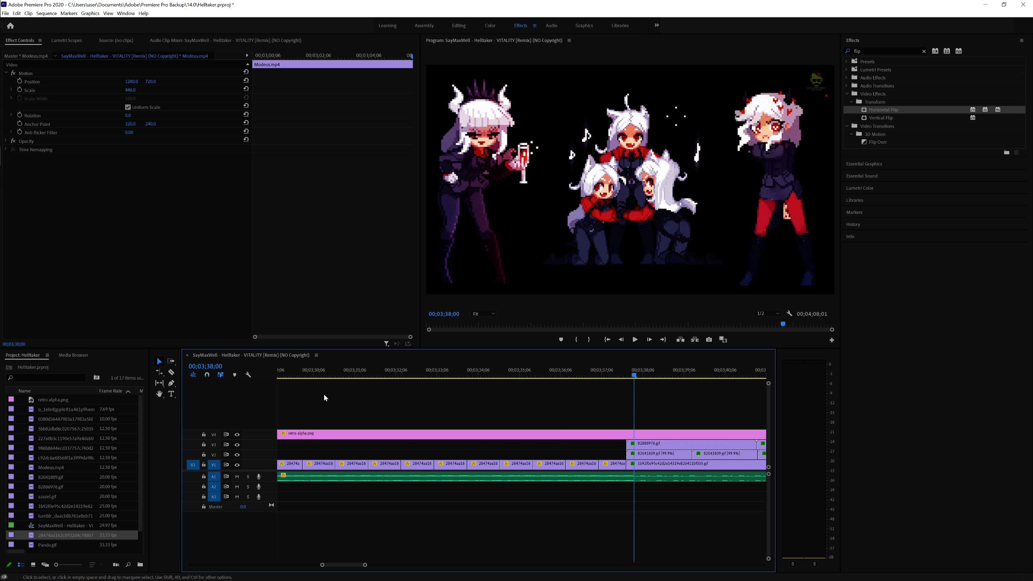
pyautogui.scroll(5, 343, 391)
pyautogui.click(312, 376)
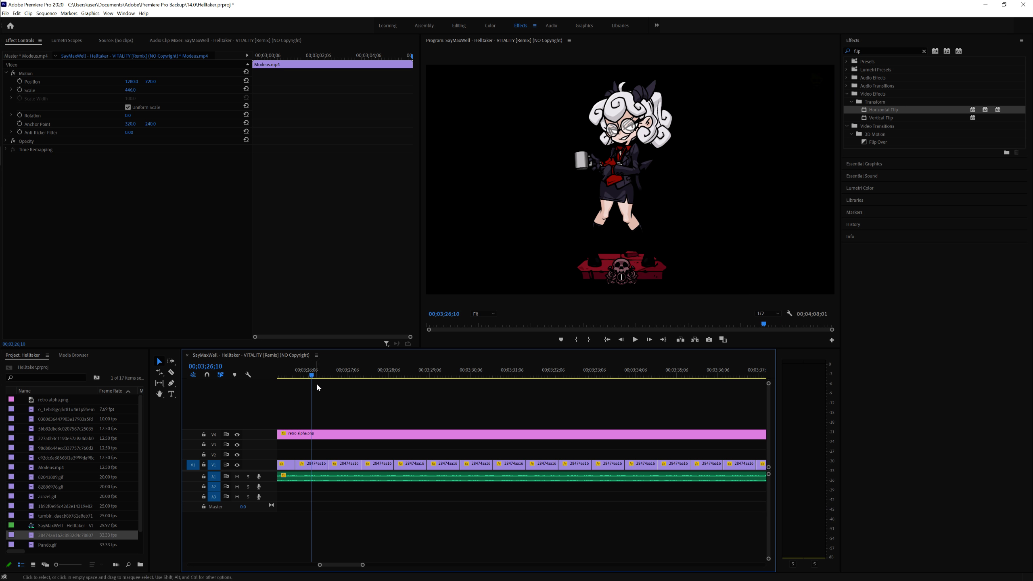
pyautogui.scroll(3, 330, 397)
pyautogui.scroll(4, 331, 397)
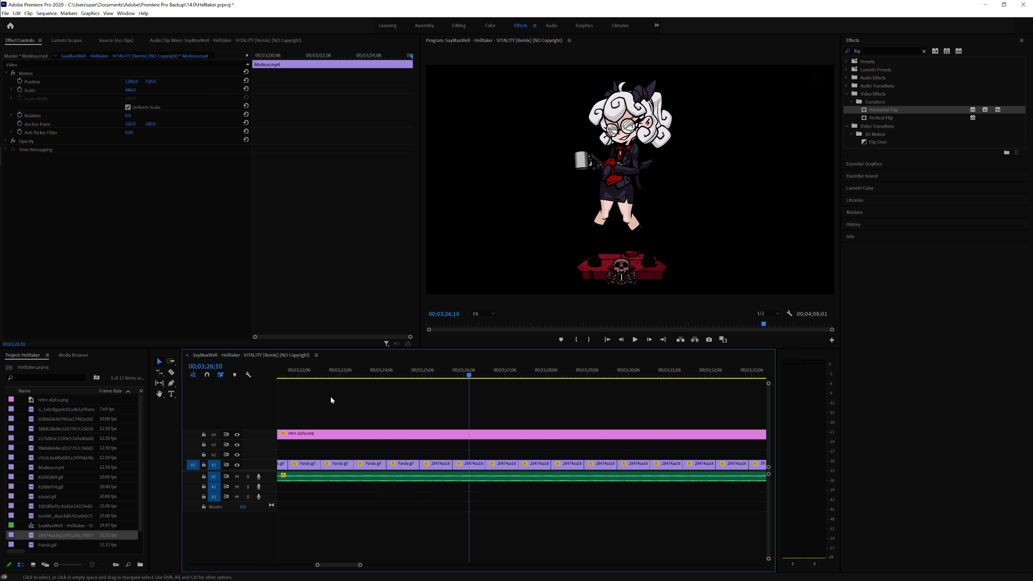
pyautogui.click(334, 375)
pyautogui.scroll(4, 353, 407)
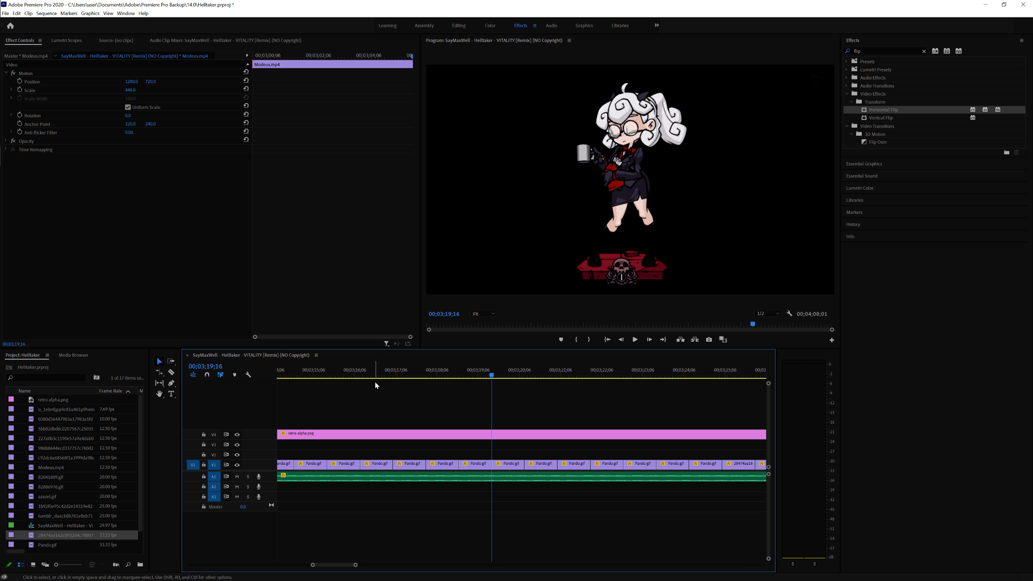
pyautogui.click(374, 375)
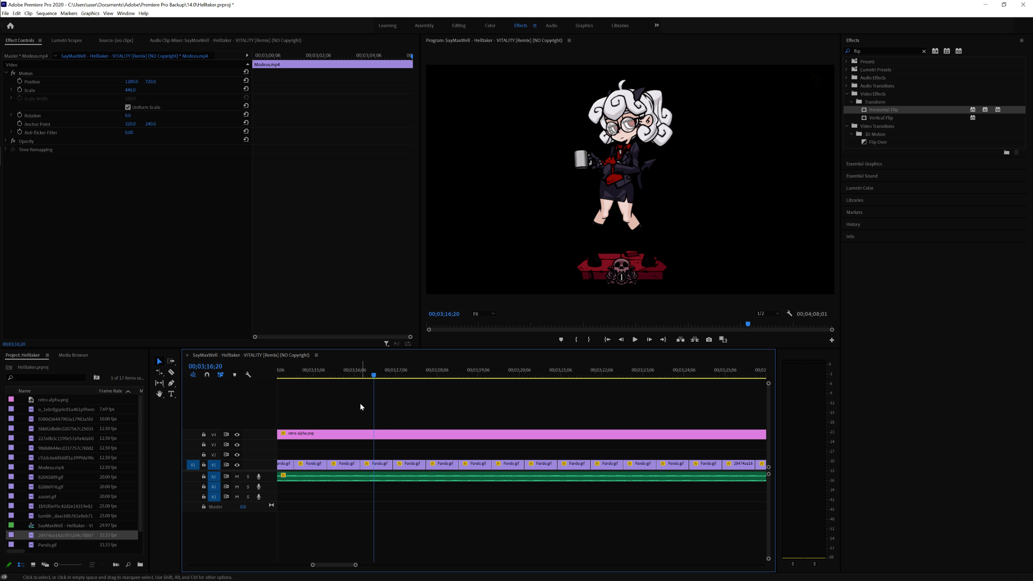
pyautogui.press('-')
pyautogui.click(361, 380)
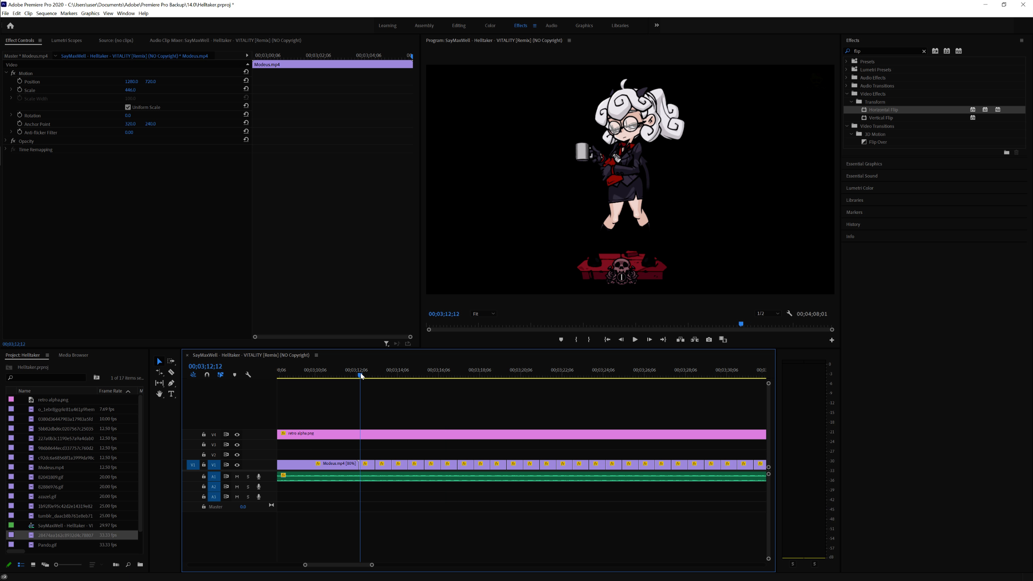
pyautogui.click(333, 376)
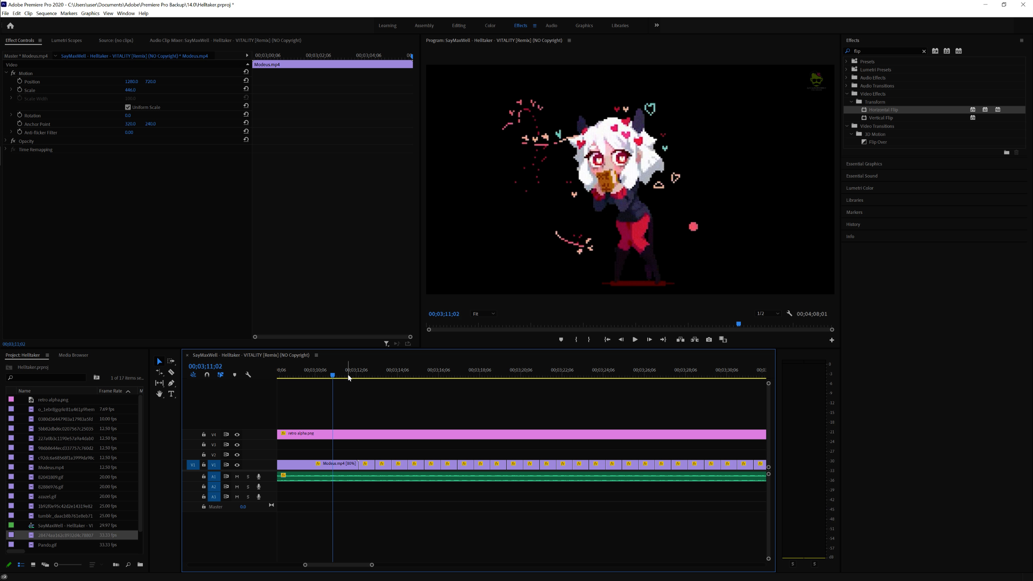
# Mute A1, clear the clip selection and inspect frames of the repeated mug-holding demon clips up to 00;03;18;16.
pyautogui.click(237, 477)
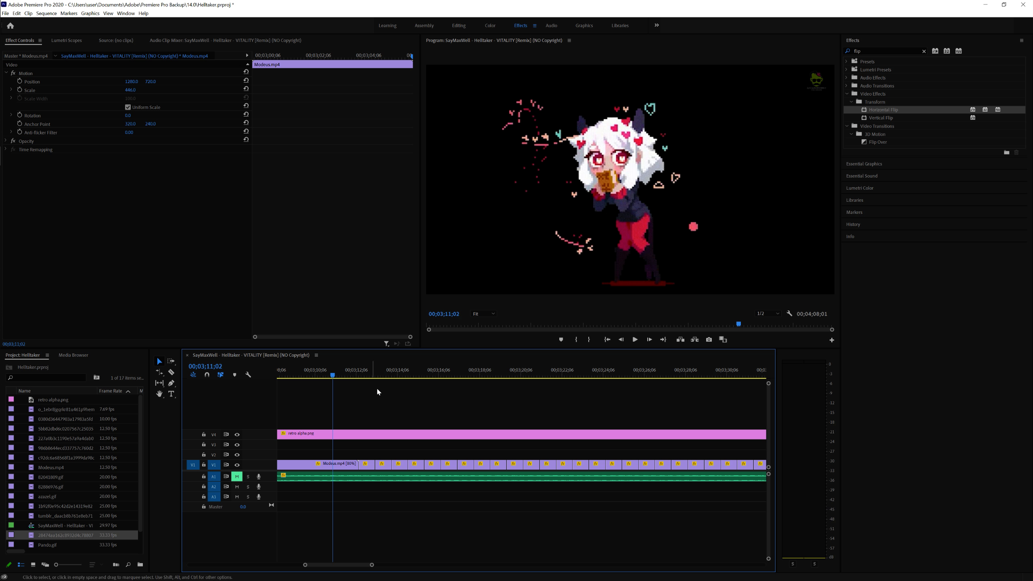
pyautogui.click(354, 376)
pyautogui.click(367, 375)
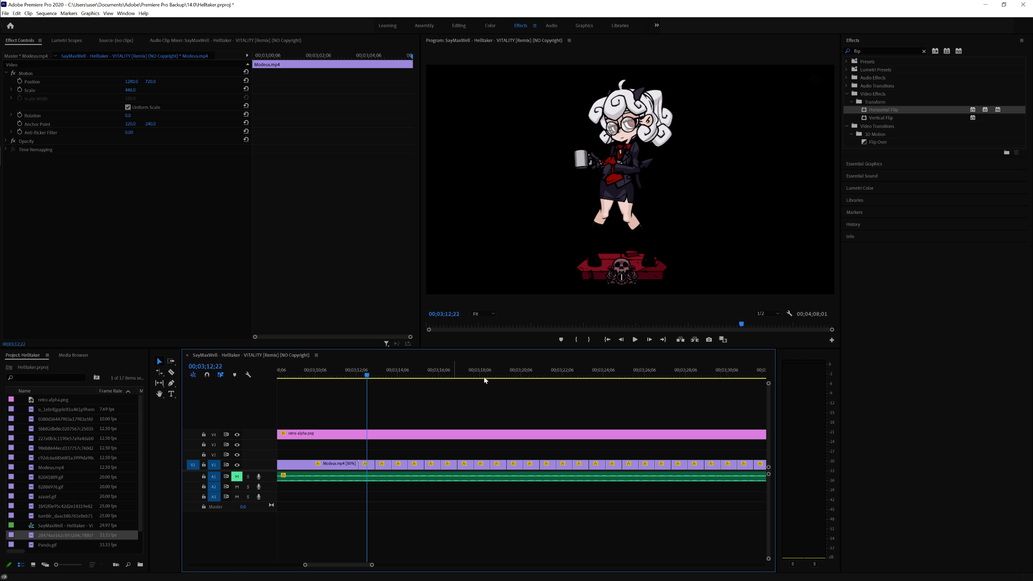
pyautogui.click(438, 387)
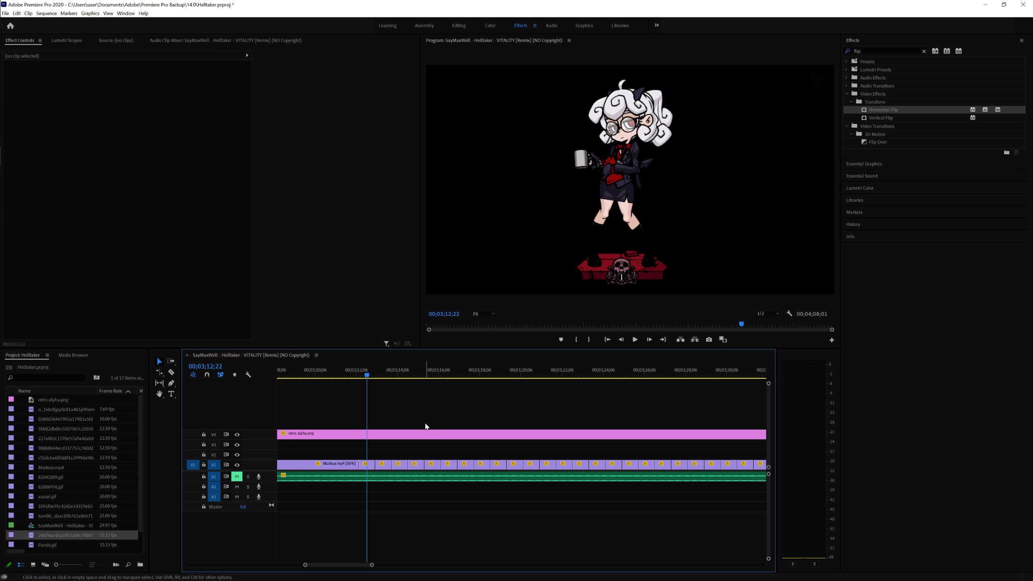
pyautogui.click(455, 373)
pyautogui.click(486, 371)
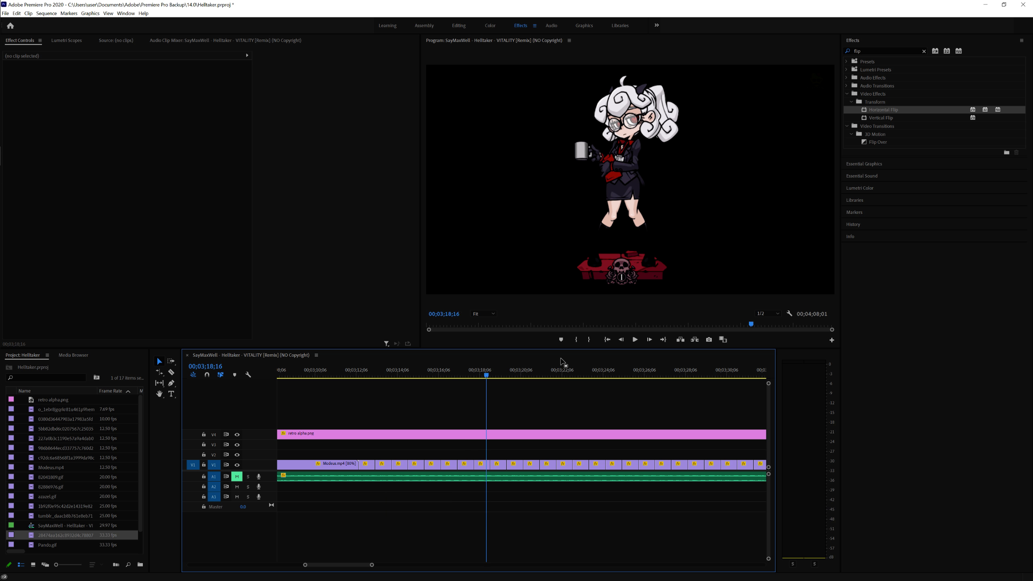
# Step frame by frame across the join from Modeus.mp4 into the first mug-holding demon clip, stopping at 00;03;12;12.
pyautogui.click(370, 374)
pyautogui.click(357, 374)
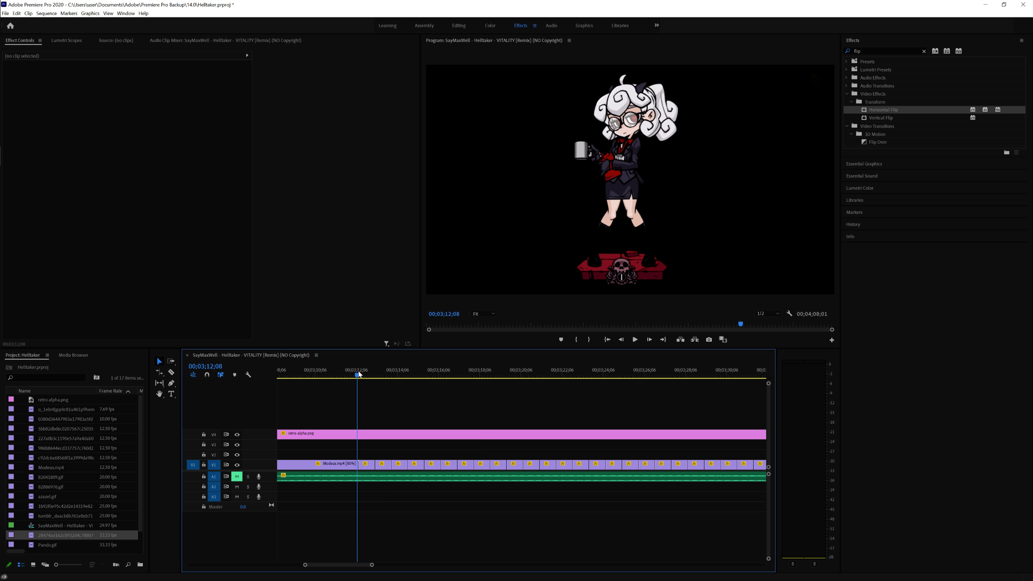
pyautogui.press('Right')
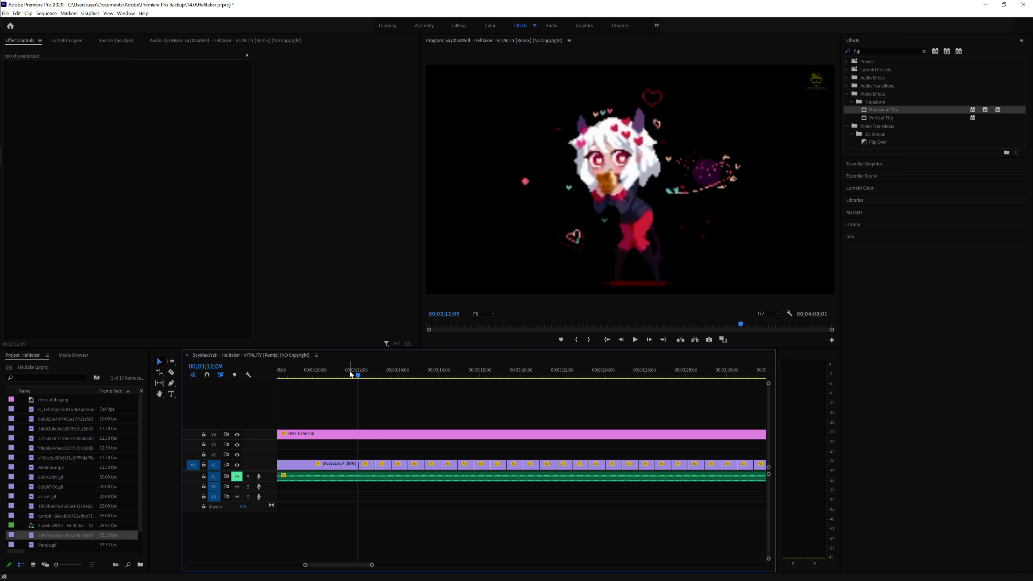
pyautogui.press('Right')
pyautogui.press('Right')
pyautogui.press('Right')
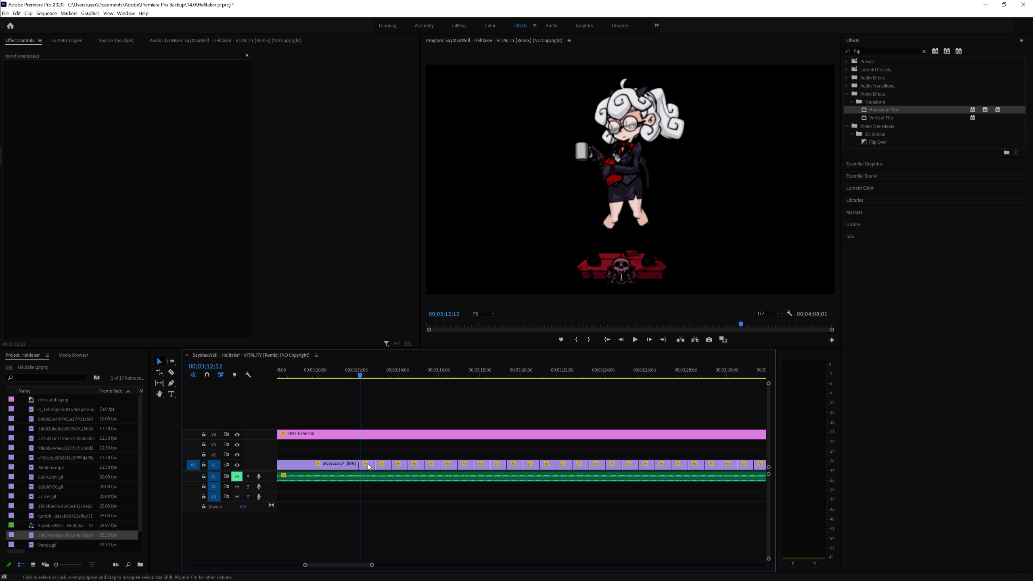
# Play the repeated mug-holding demon clips without sound in stretches, stopping at 00;03;34;17.
pyautogui.press('space')
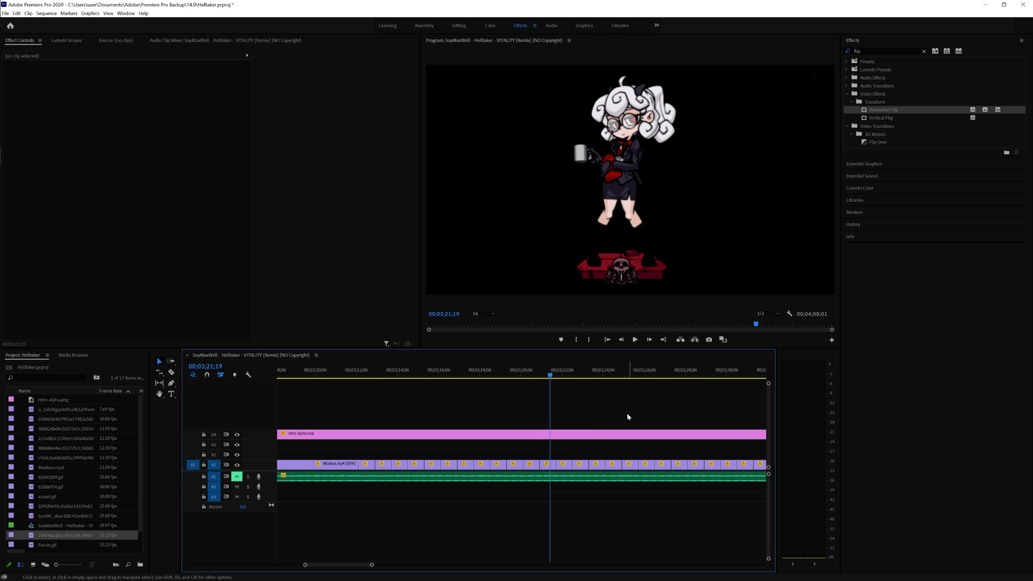
pyautogui.scroll(-4, 630, 411)
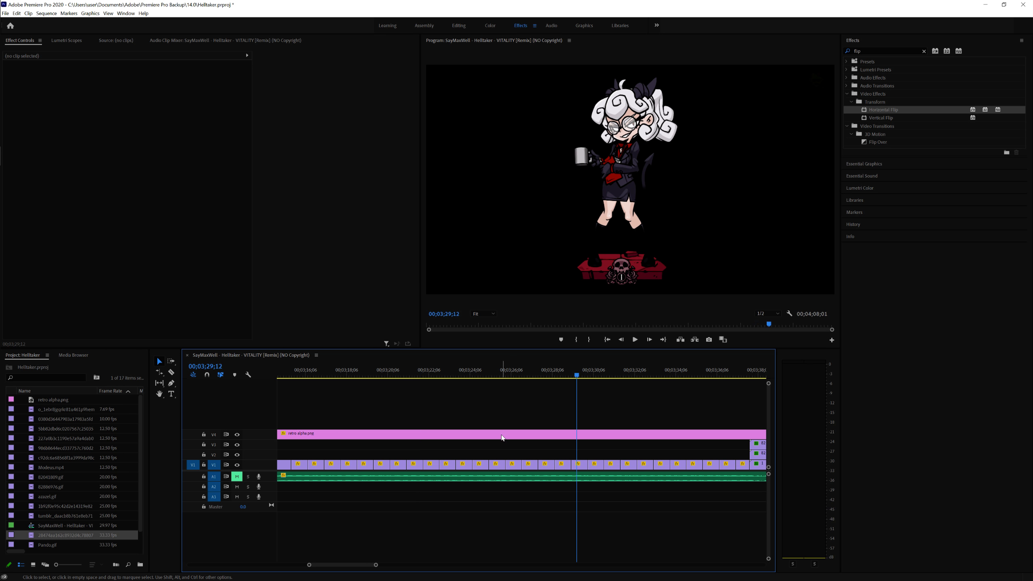
pyautogui.press('space')
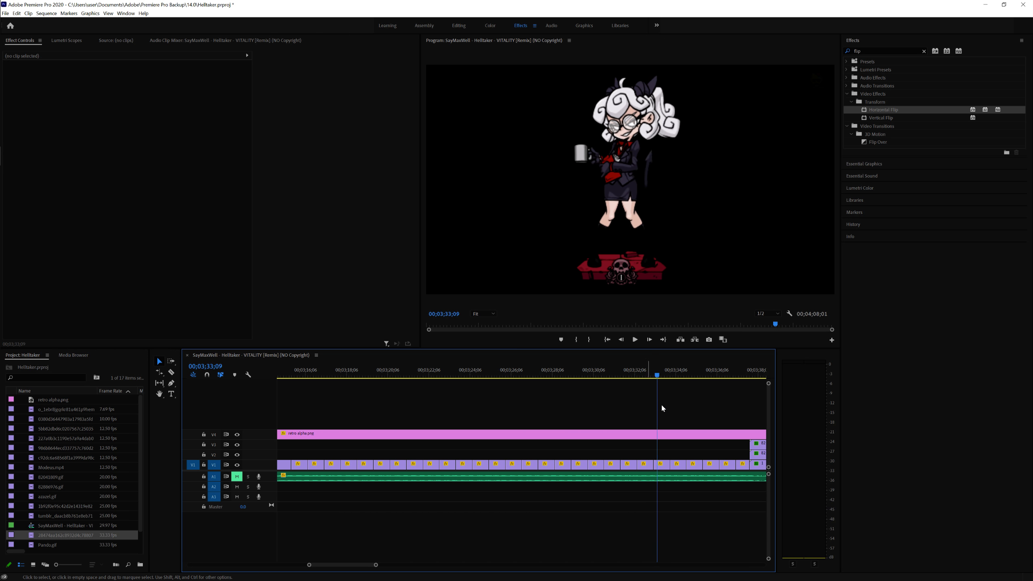
pyautogui.scroll(-5, 661, 403)
pyautogui.scroll(-1, 662, 407)
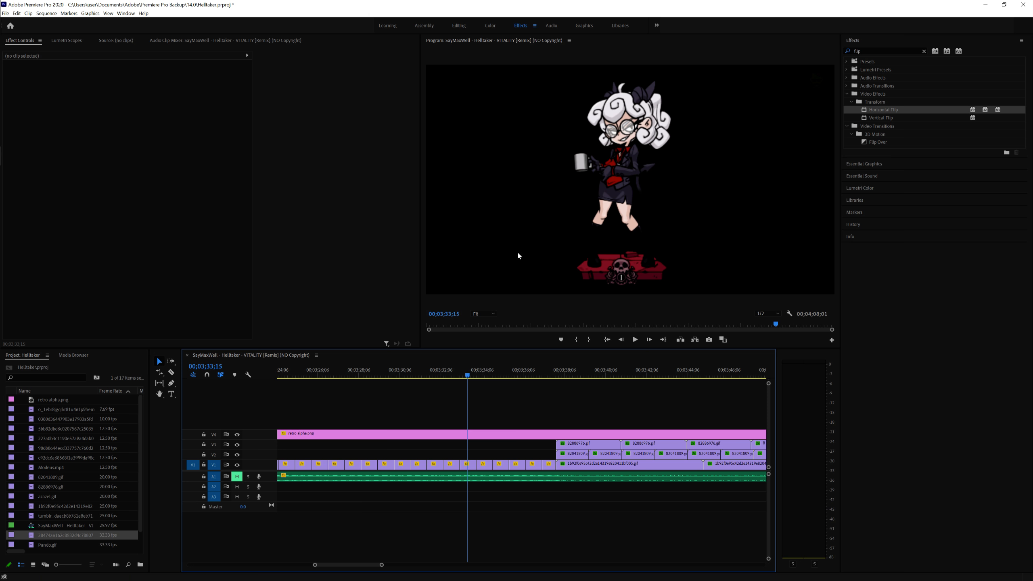
pyautogui.press('space')
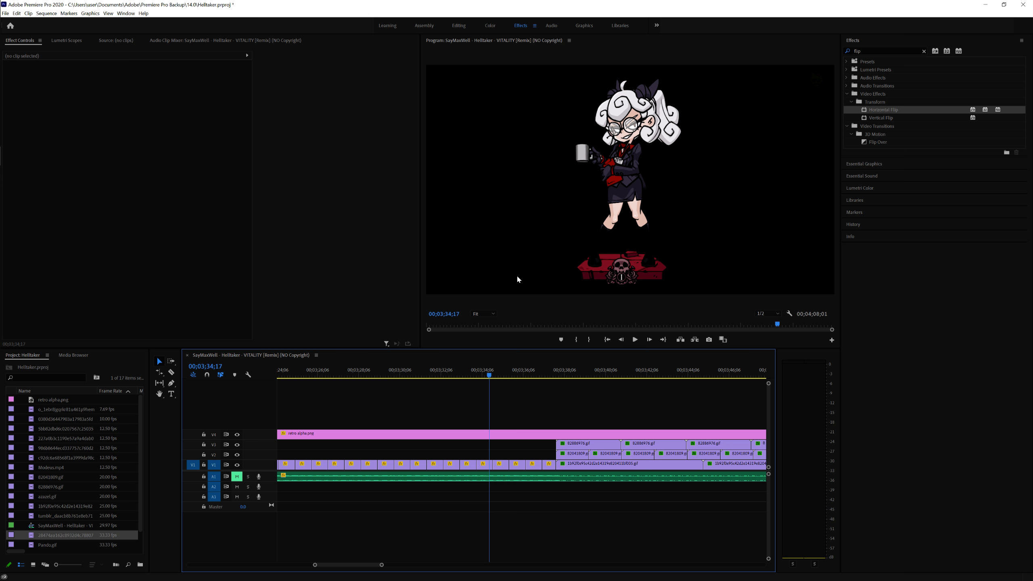
# Compare frames around the join with the three-character section and park the playhead at the last mug-holding demon clip, 00;03;37;09.
pyautogui.click(515, 370)
pyautogui.moveTo(454, 370); pyautogui.dragTo(432, 369)
pyautogui.click(392, 371)
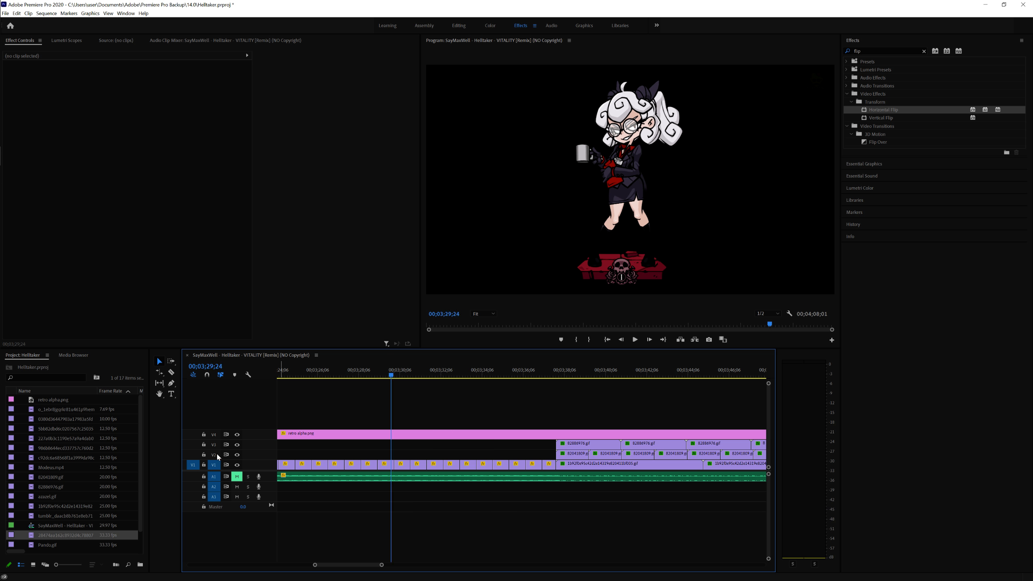
pyautogui.click(534, 371)
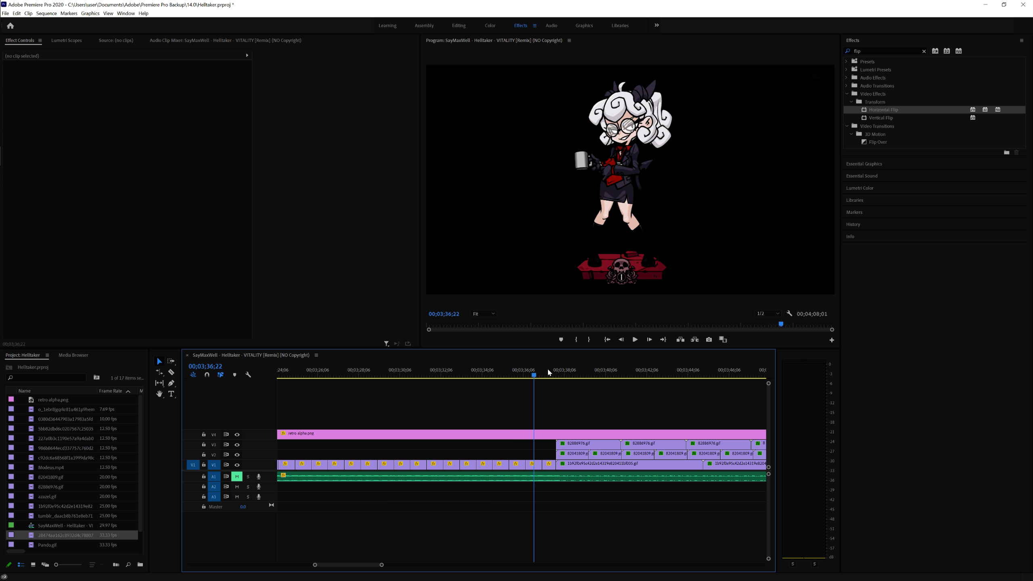
pyautogui.moveTo(553, 372); pyautogui.dragTo(549, 378)
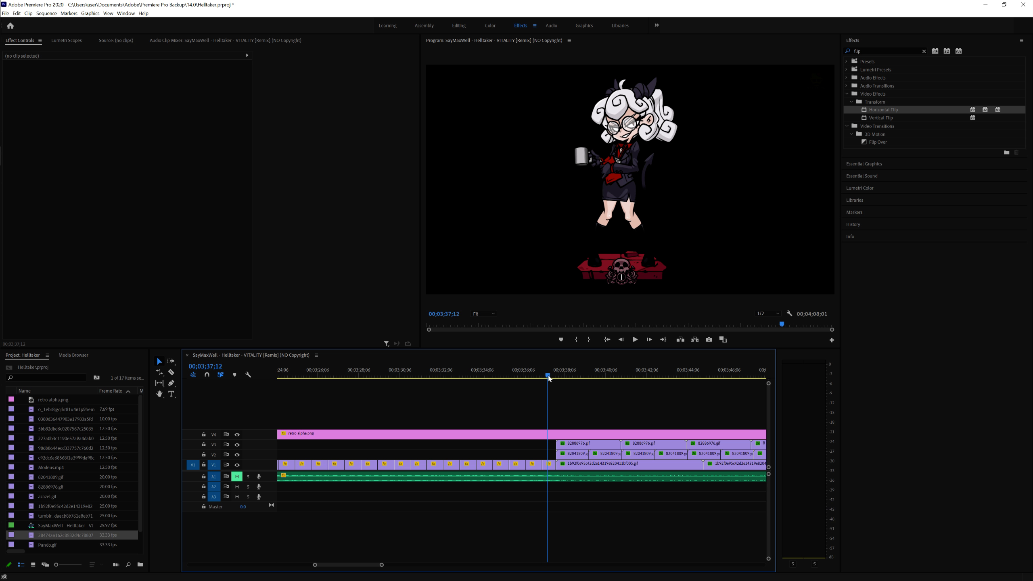
pyautogui.click(570, 367)
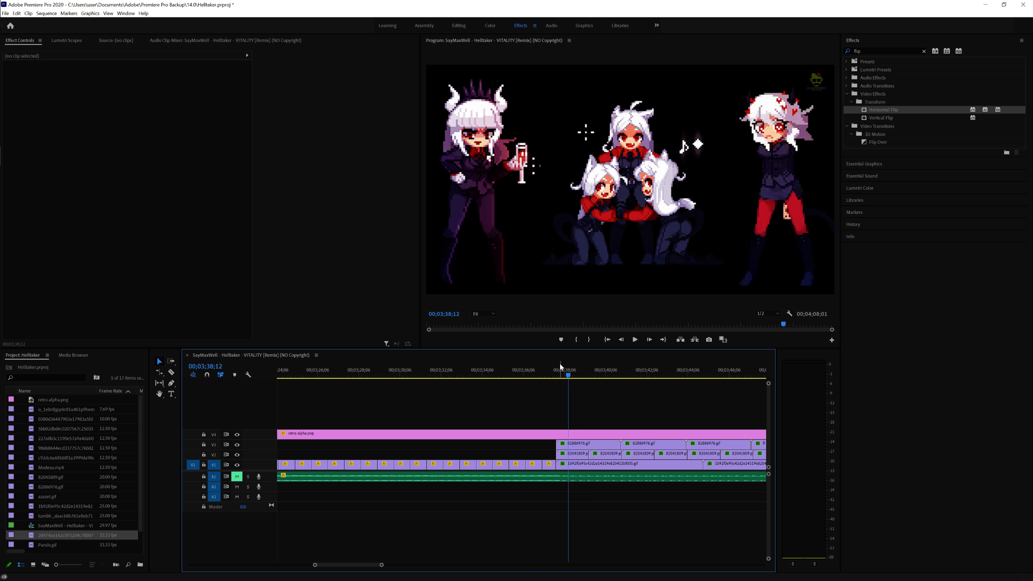
pyautogui.press('Up')
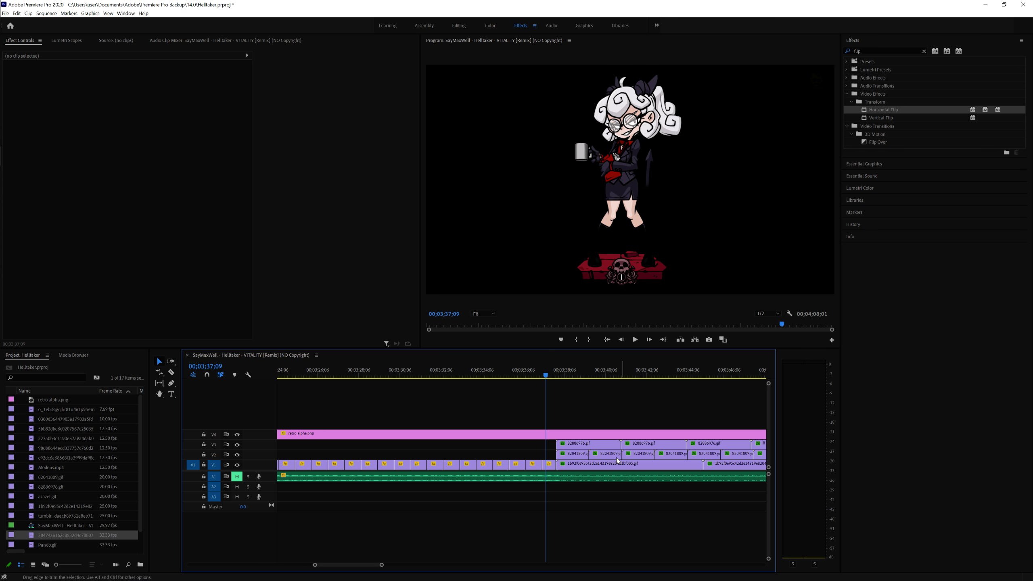
# Unmute A1, play the three-character section with music from 00;03;37;09 to 00;03;43;19, and select the first clip on V3.
pyautogui.scroll(-2, 602, 439)
pyautogui.scroll(-1, 630, 447)
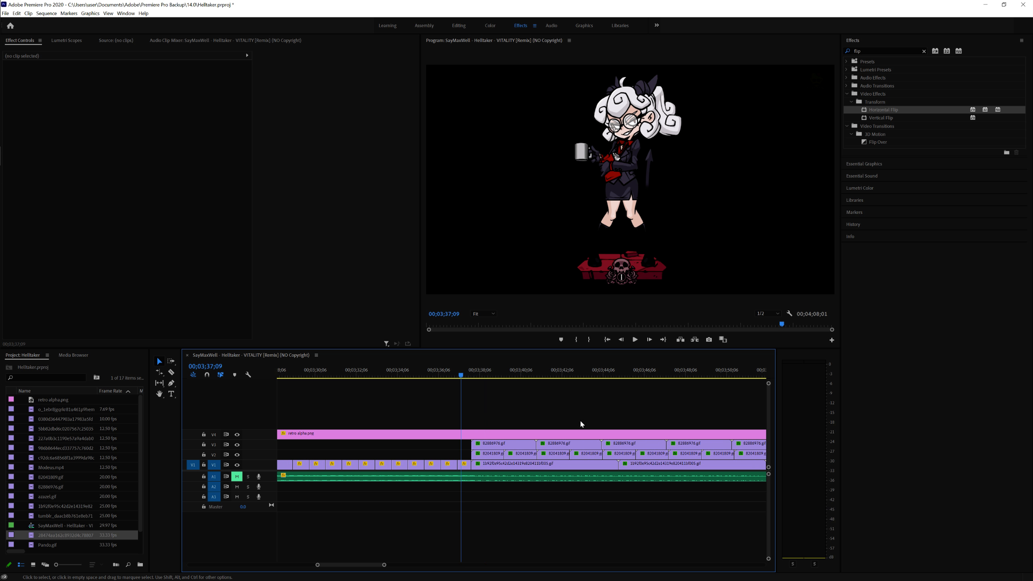
pyautogui.click(237, 477)
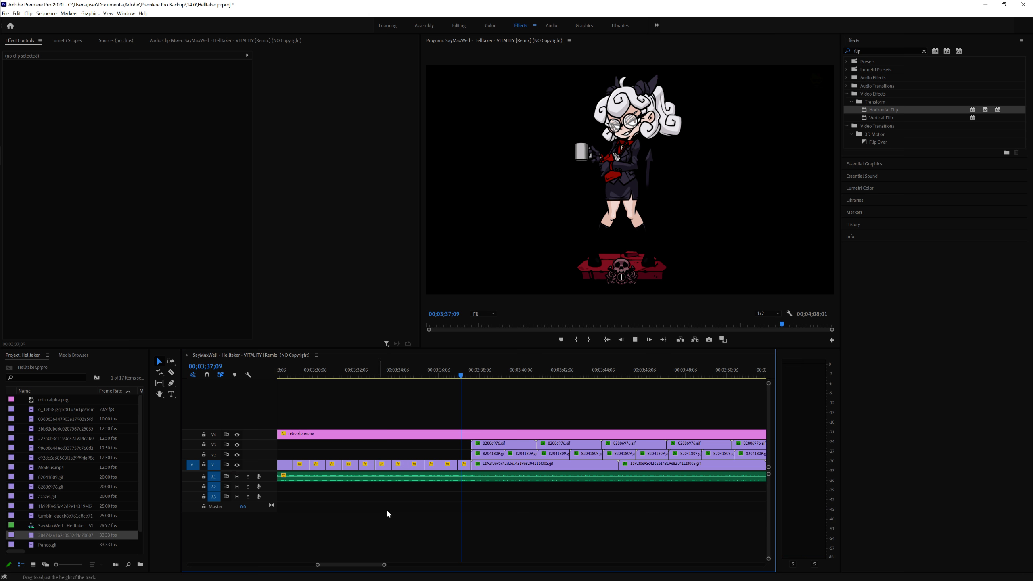
pyautogui.press('space')
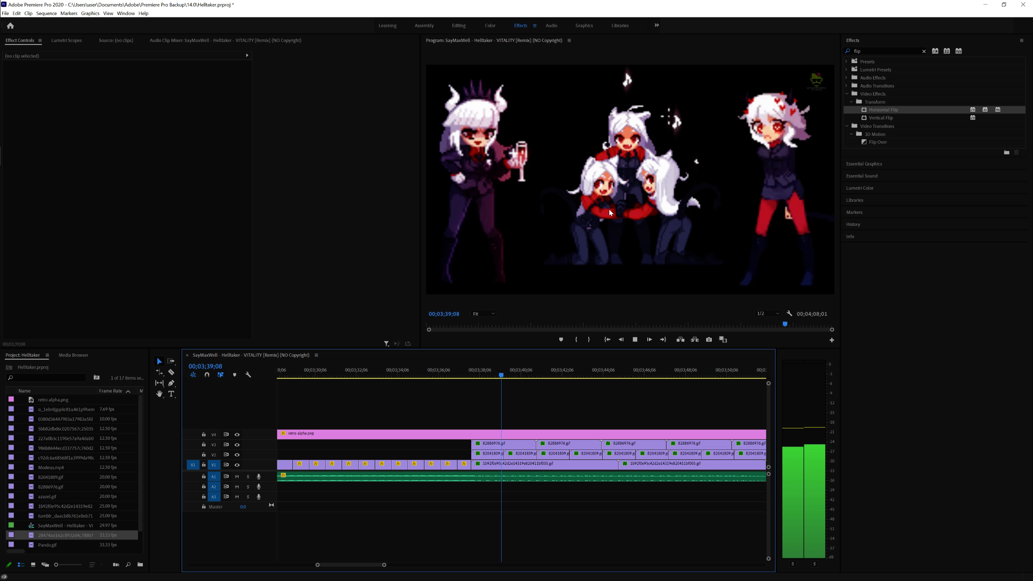
pyautogui.press('space')
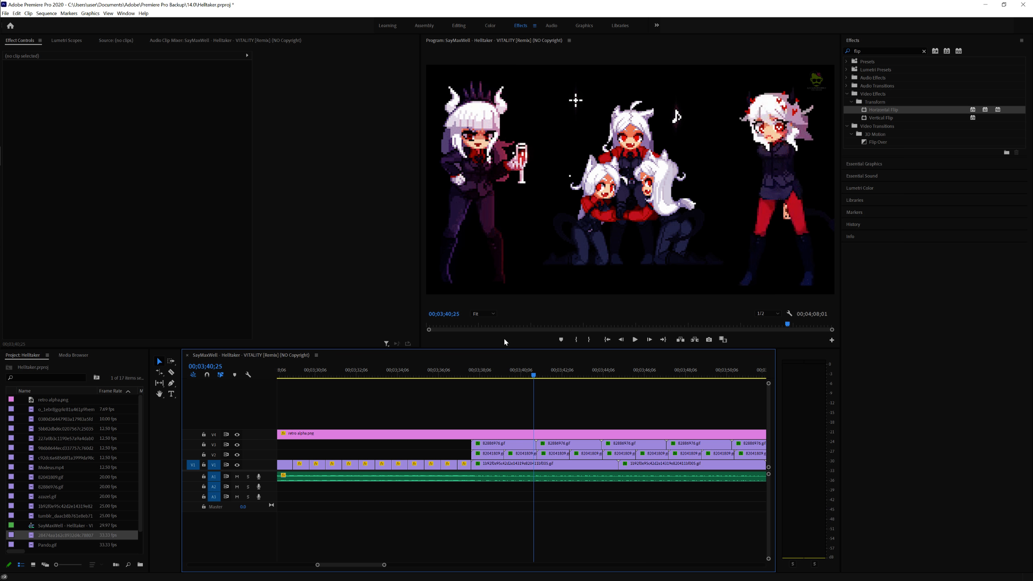
pyautogui.press('space')
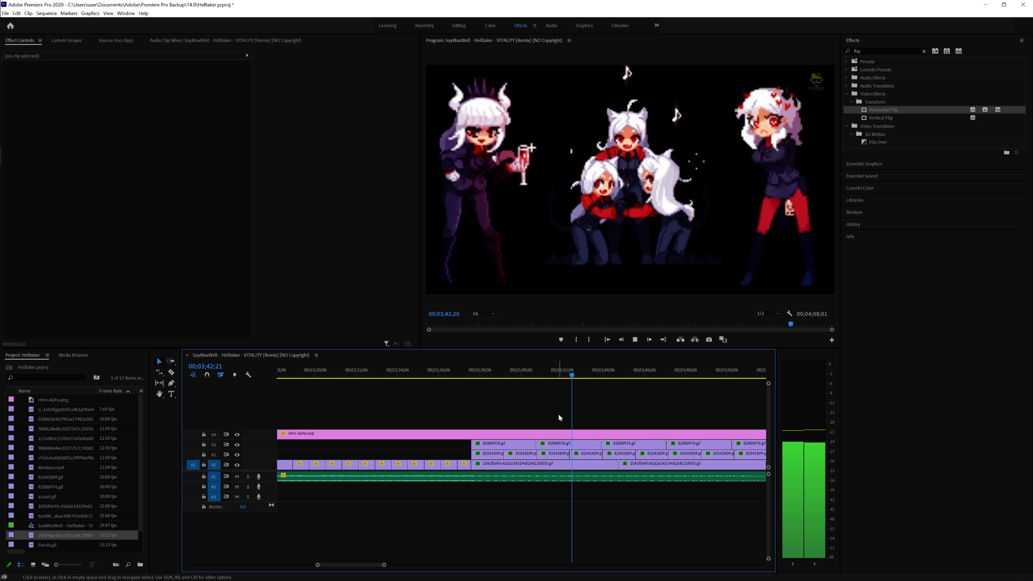
pyautogui.press('space')
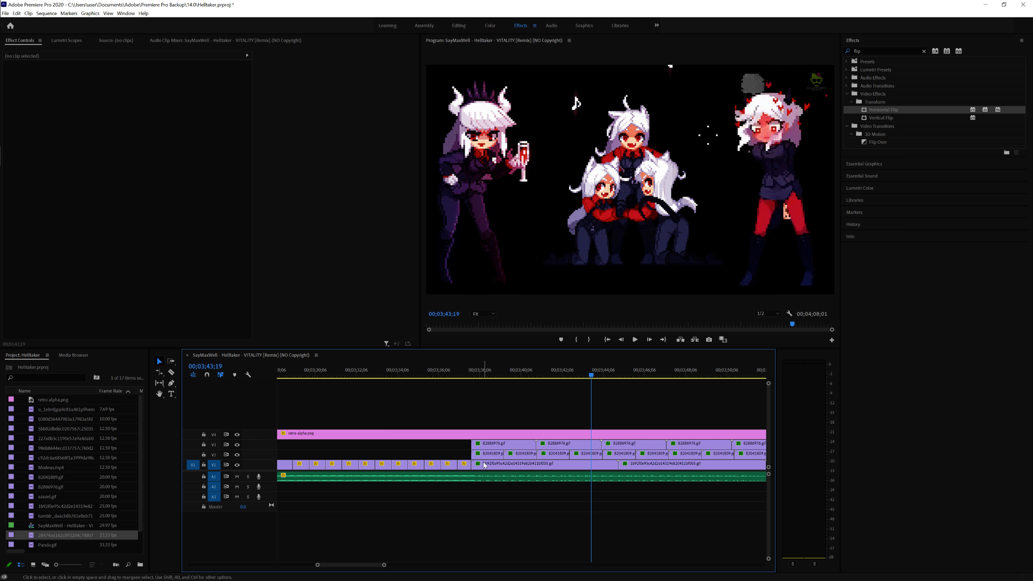
pyautogui.click(497, 445)
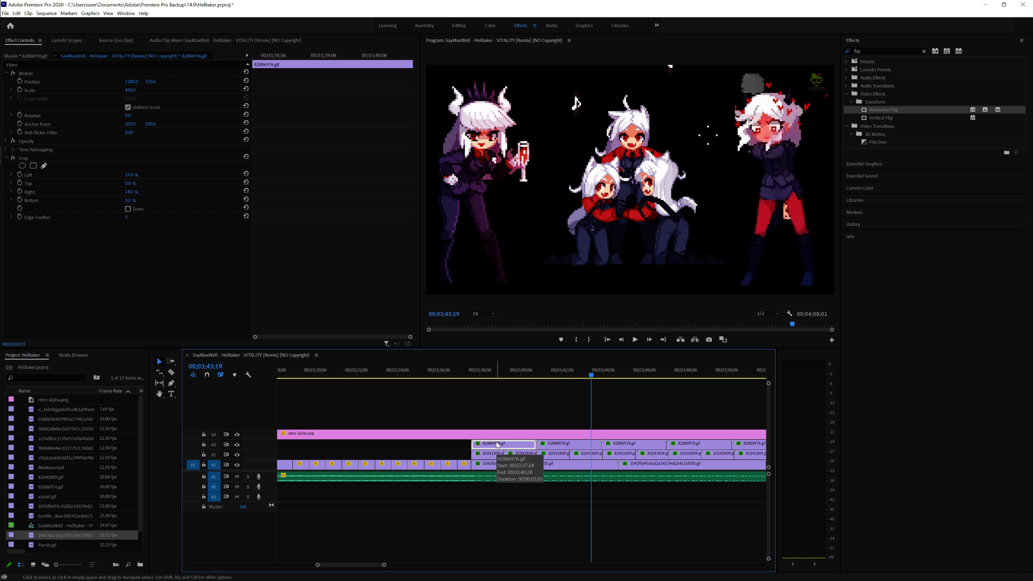
# Hide and reshow track V1 to identify its character, and inspect the first three-character-section clip on V1.
pyautogui.click(237, 465)
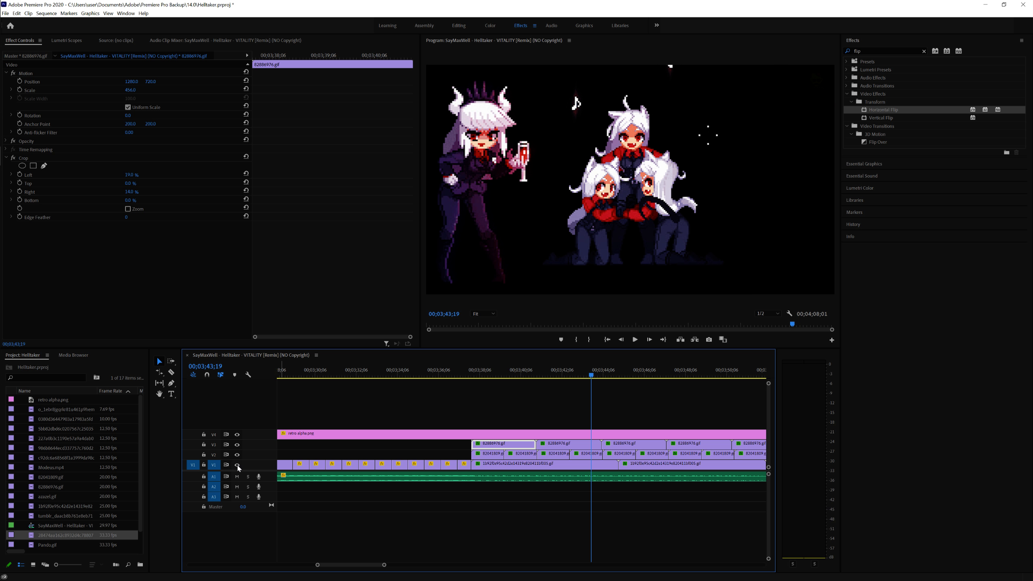
pyautogui.click(237, 465)
pyautogui.click(237, 465)
pyautogui.click(237, 465)
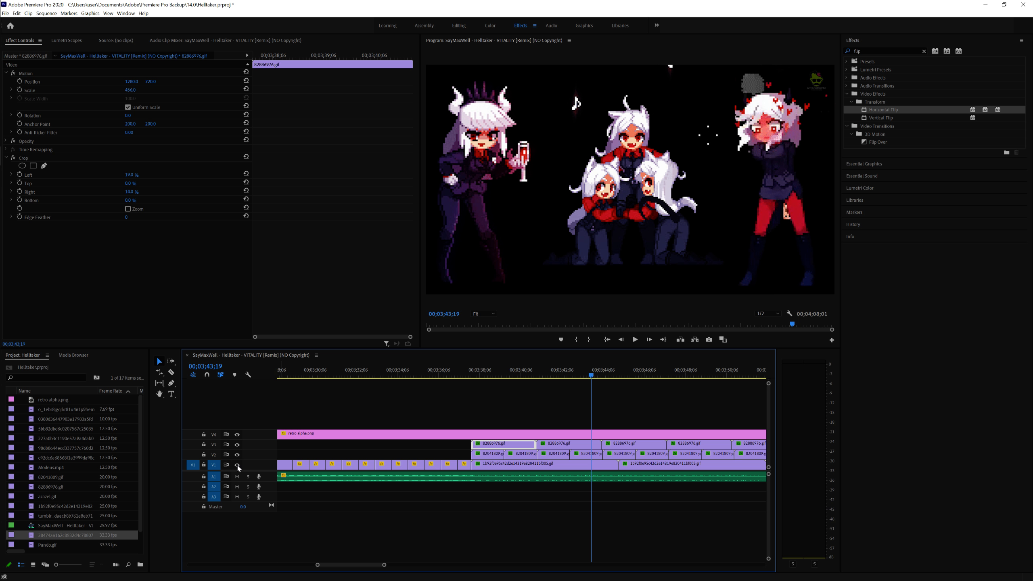
pyautogui.click(486, 468)
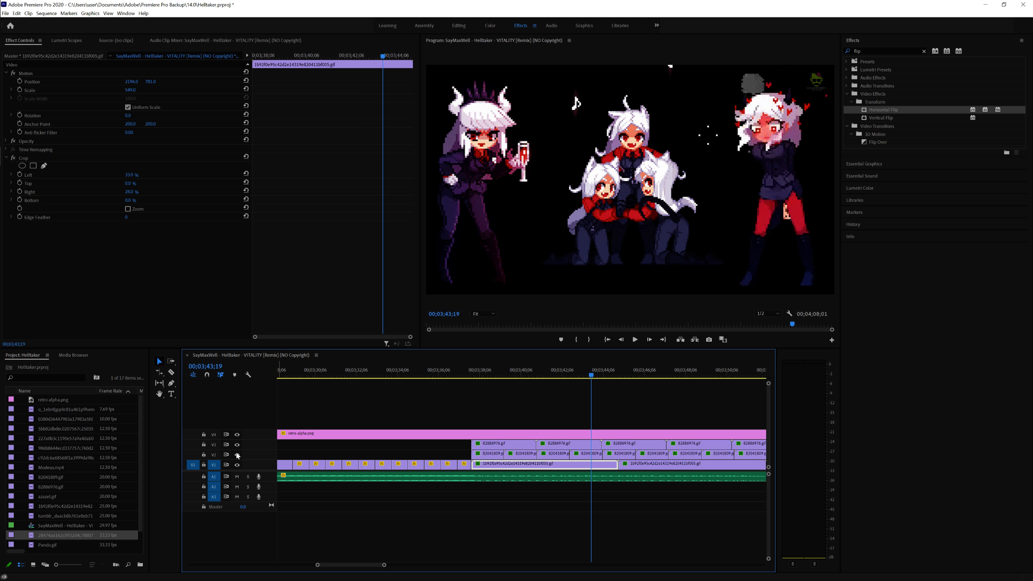
# Toggle the visibility of tracks V2 and V3 in turn to identify their characters, and select the first clip on each.
pyautogui.click(237, 455)
pyautogui.click(237, 455)
pyautogui.click(477, 454)
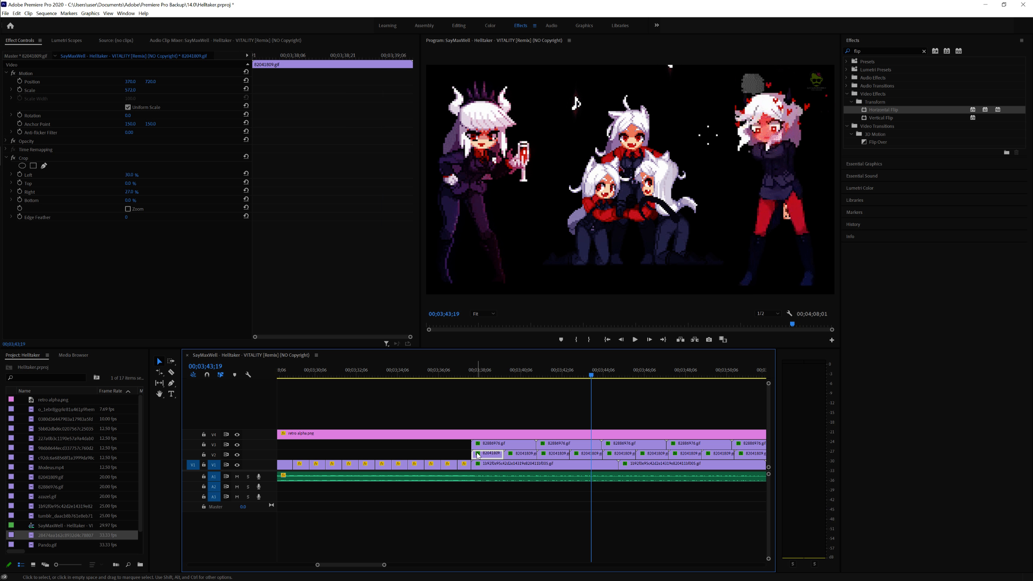
pyautogui.click(238, 445)
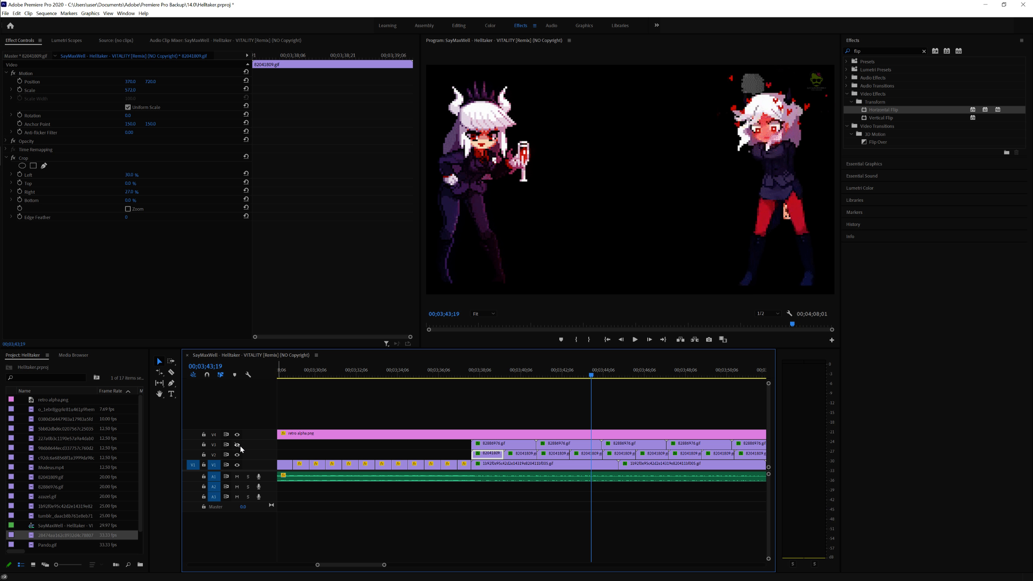
pyautogui.click(478, 445)
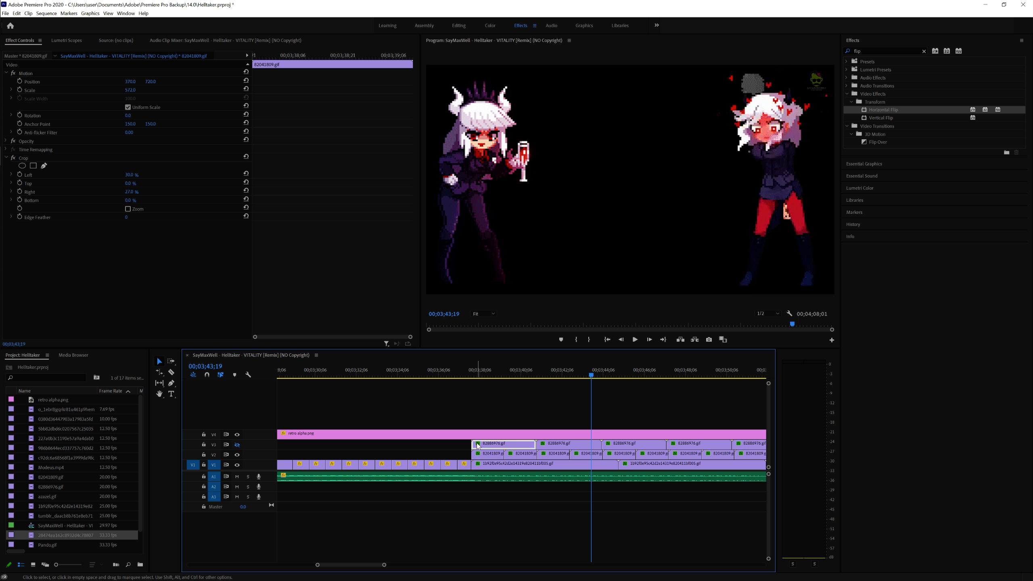
pyautogui.click(238, 445)
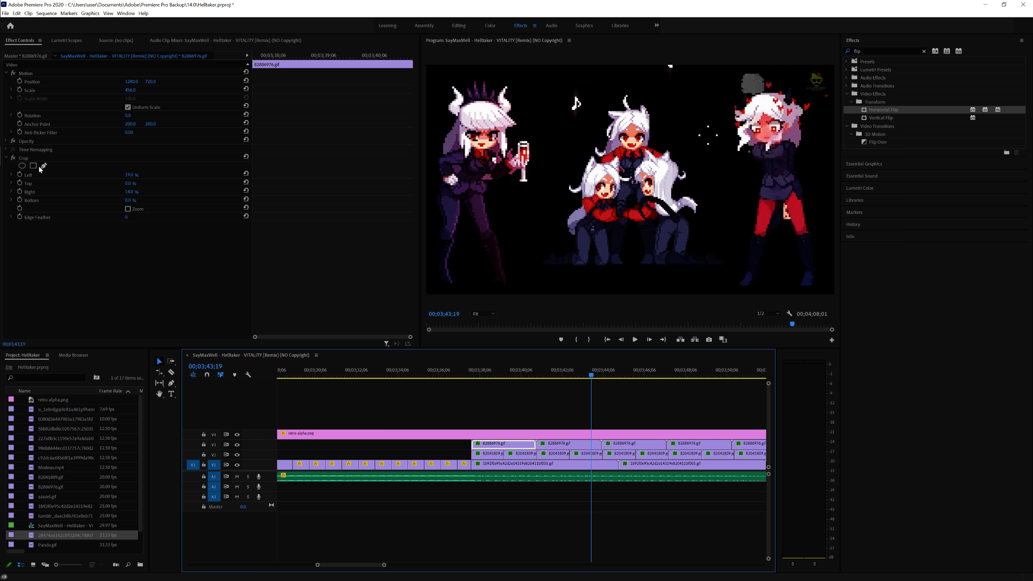
# Compare the Crop effect settings of the first clips on V3, V2 and V1.
pyautogui.click(25, 159)
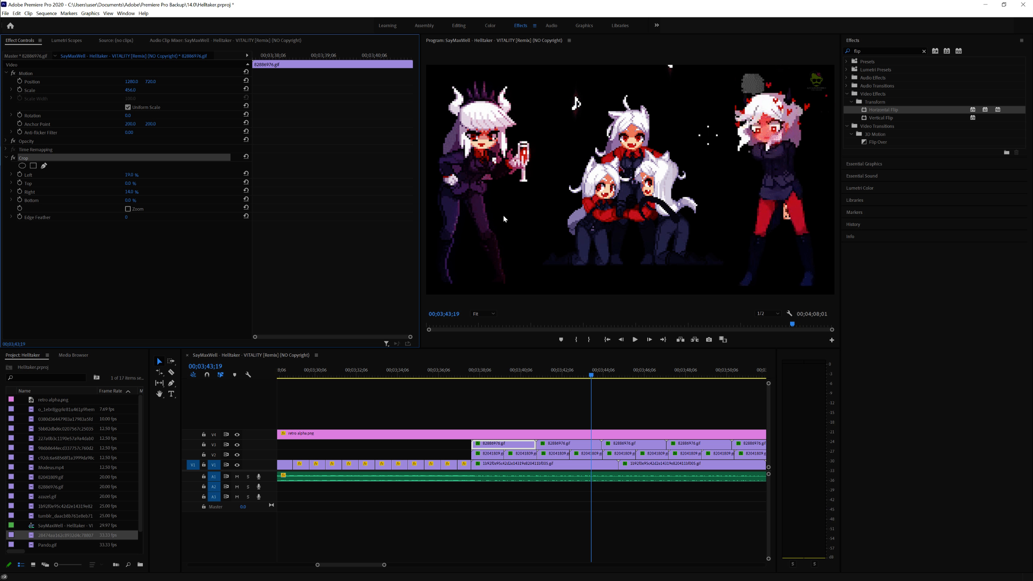
pyautogui.click(493, 456)
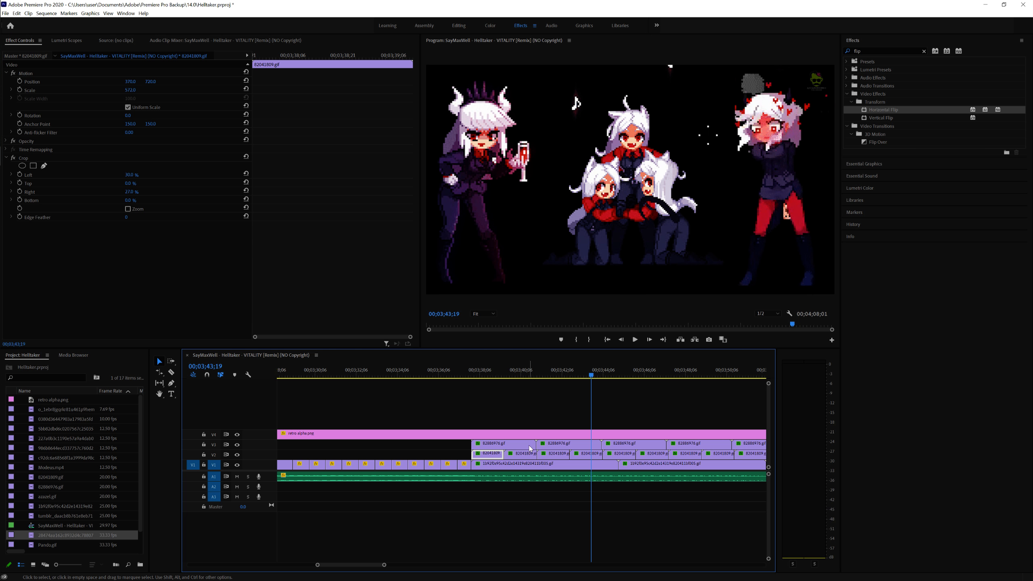
pyautogui.click(751, 212)
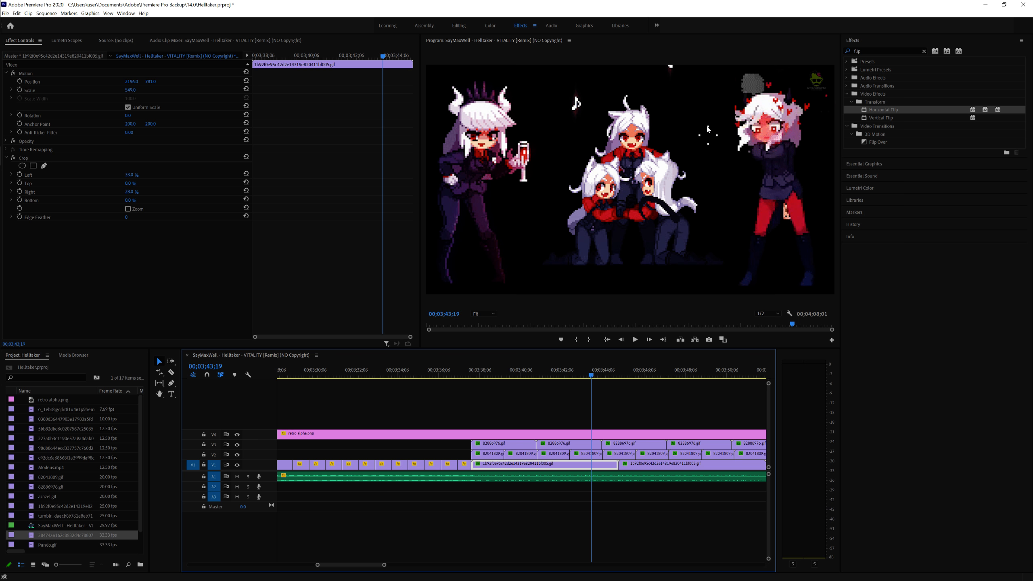
# Play the three-character section from 00;03;43;19, skip to 00;03;54;06 and play through the cross dissolves to 00;03;58;11.
pyautogui.press('space')
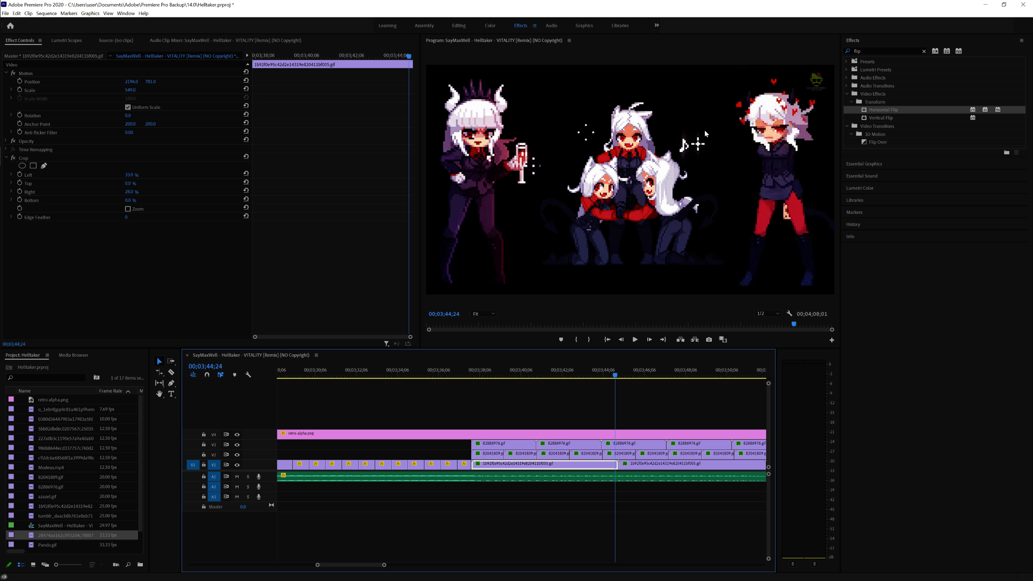
pyautogui.scroll(-5, 654, 412)
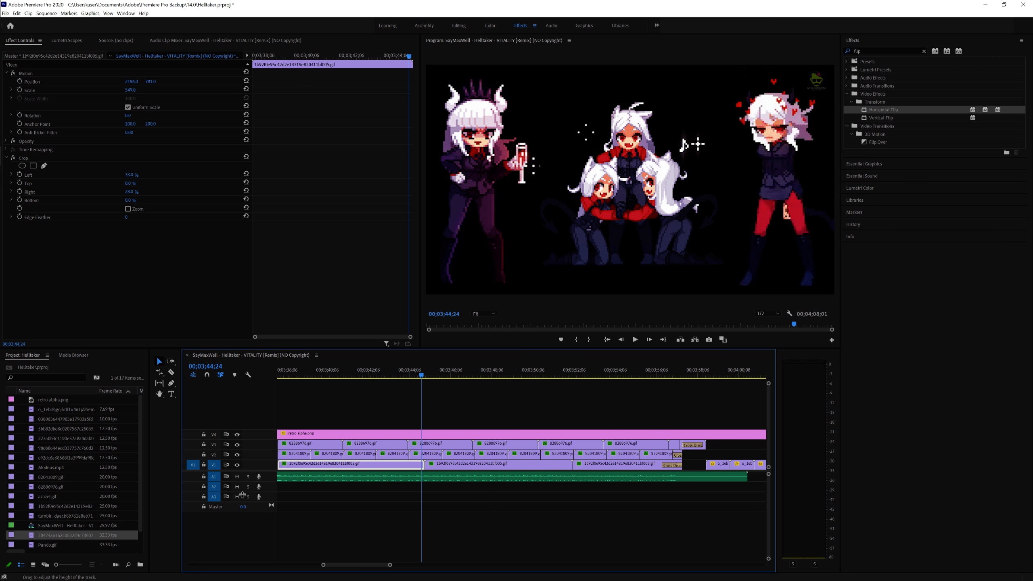
pyautogui.press('space')
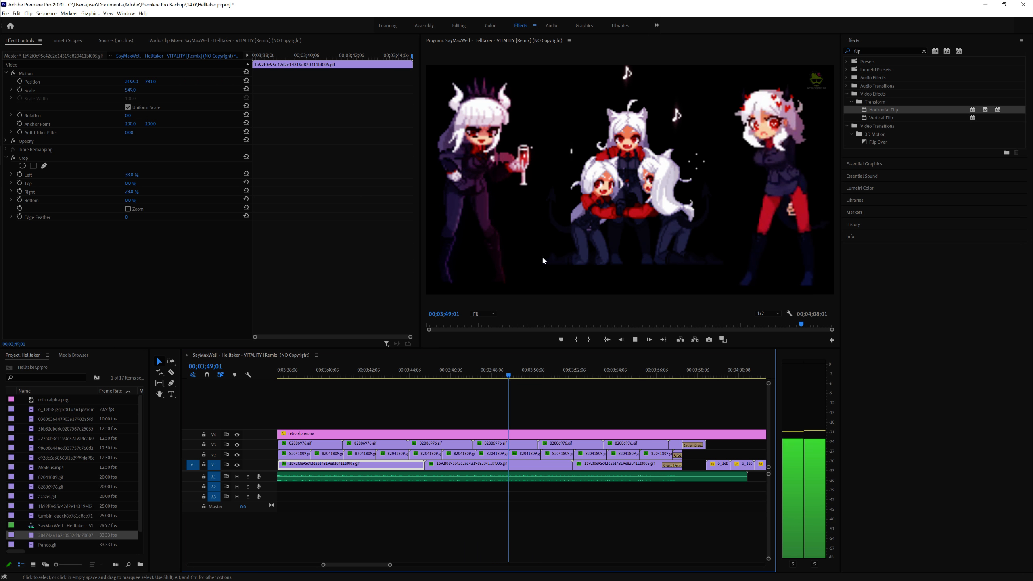
pyautogui.press('space')
pyautogui.click(612, 380)
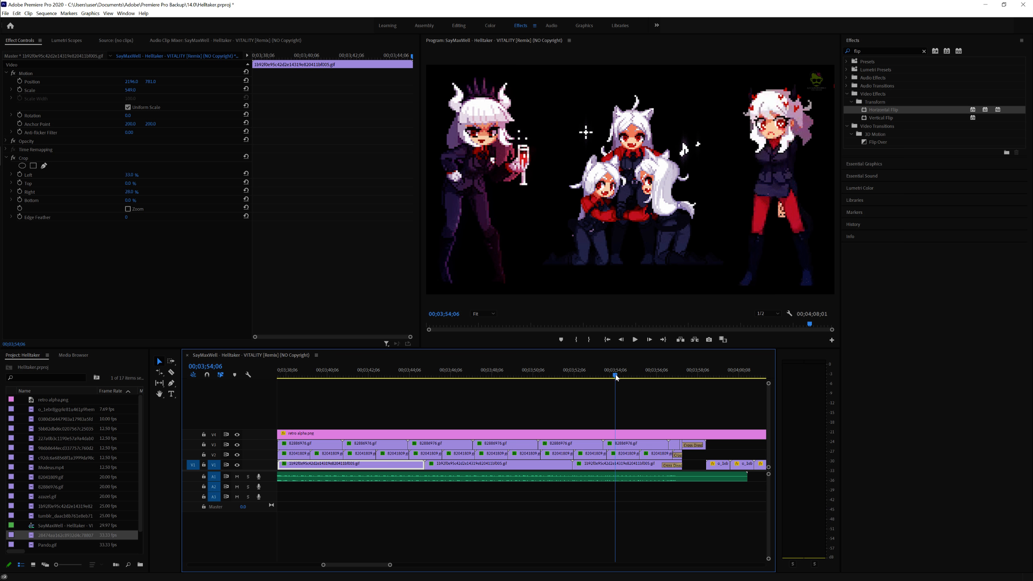
pyautogui.press('space')
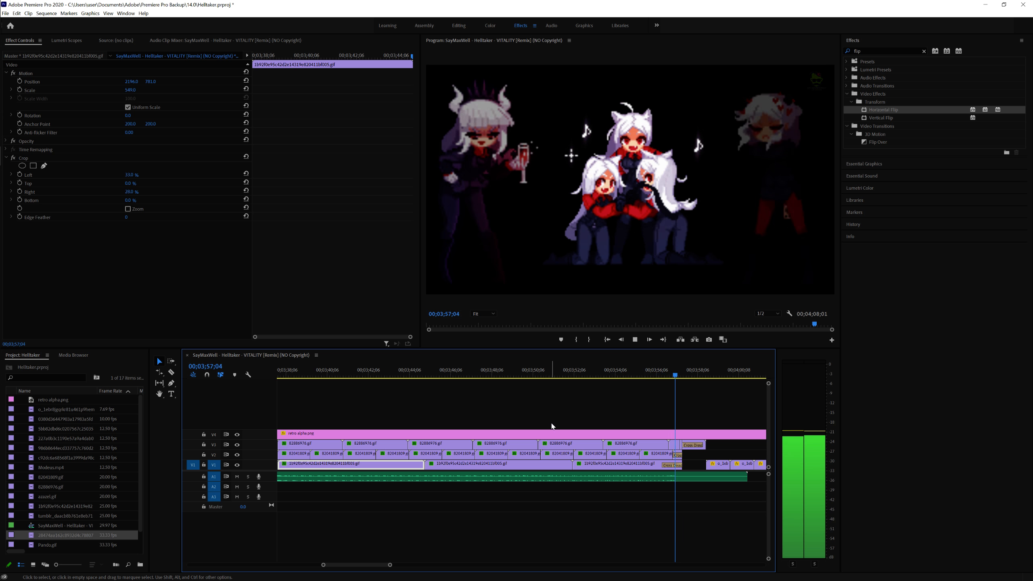
pyautogui.press('space')
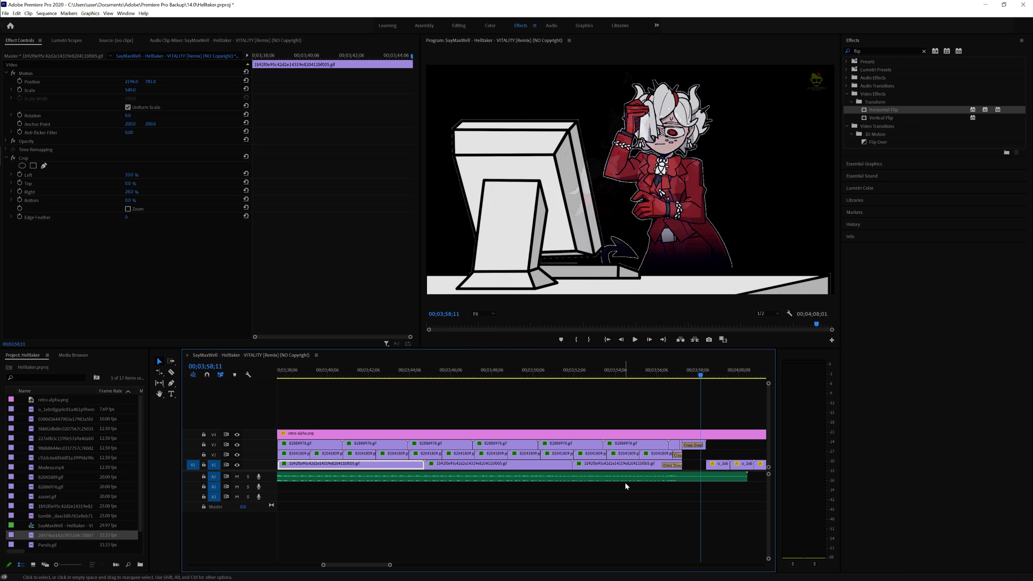
# Replay the cross dissolves ending the three-character section from 00;03;56;04, stopping at 00;03;58;16.
pyautogui.hscroll(5, 664, 484)
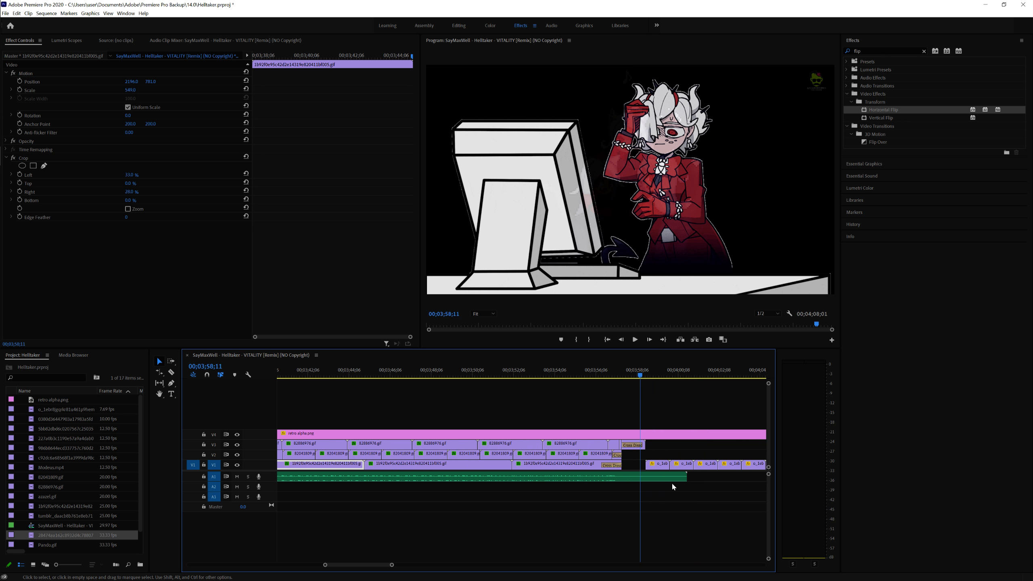
pyautogui.click(547, 372)
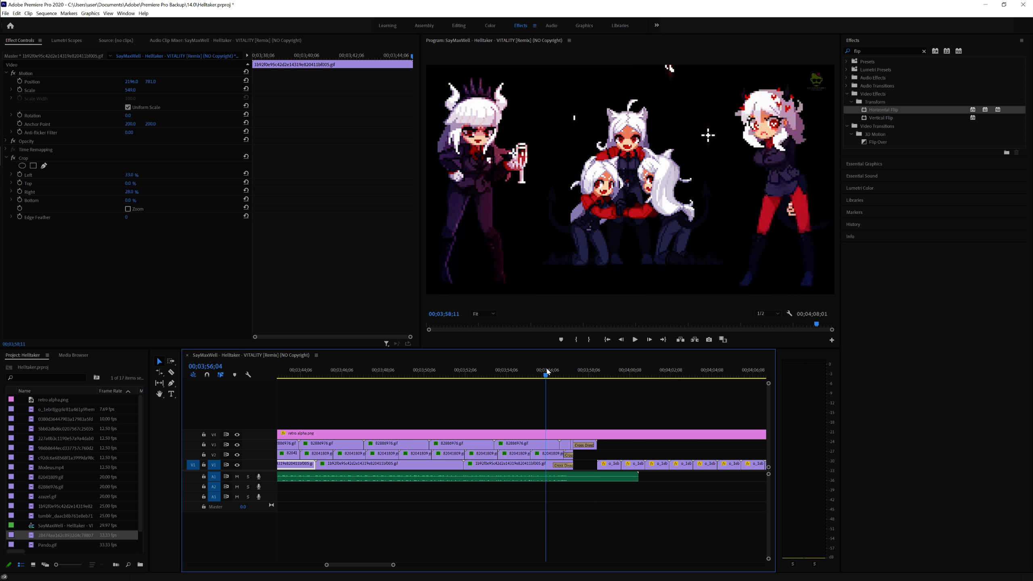
pyautogui.press('space')
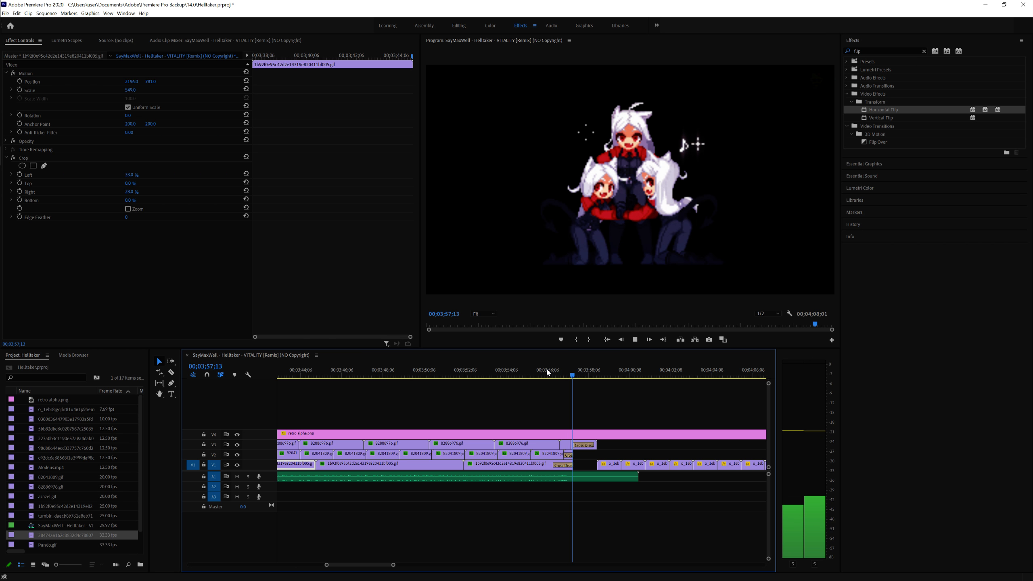
pyautogui.press('space')
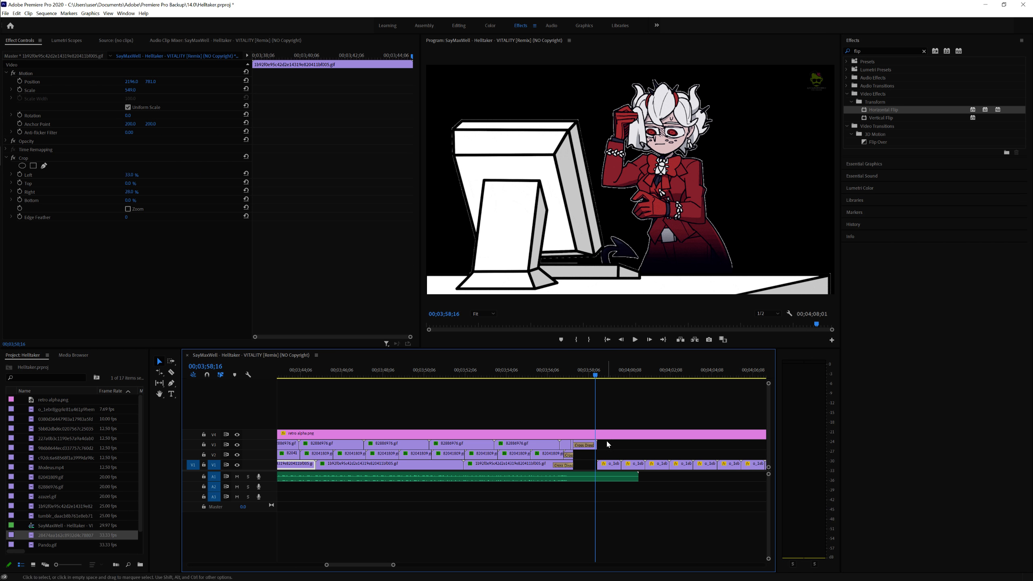
# Play the closing computer-desk clips past the end of the music to 00;04;03;17, and check the frame at 00;04;07;10.
pyautogui.press('space')
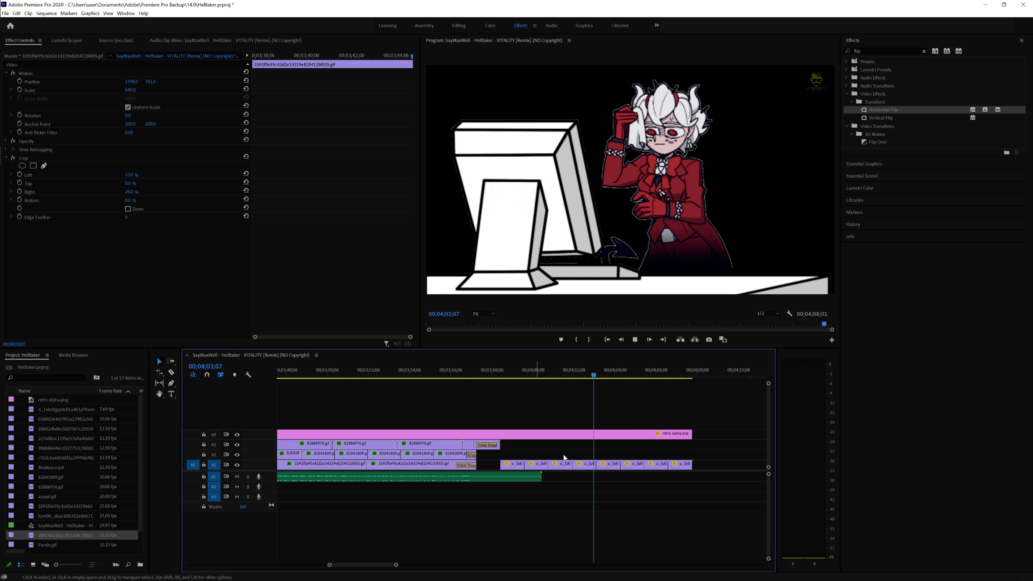
pyautogui.press('space')
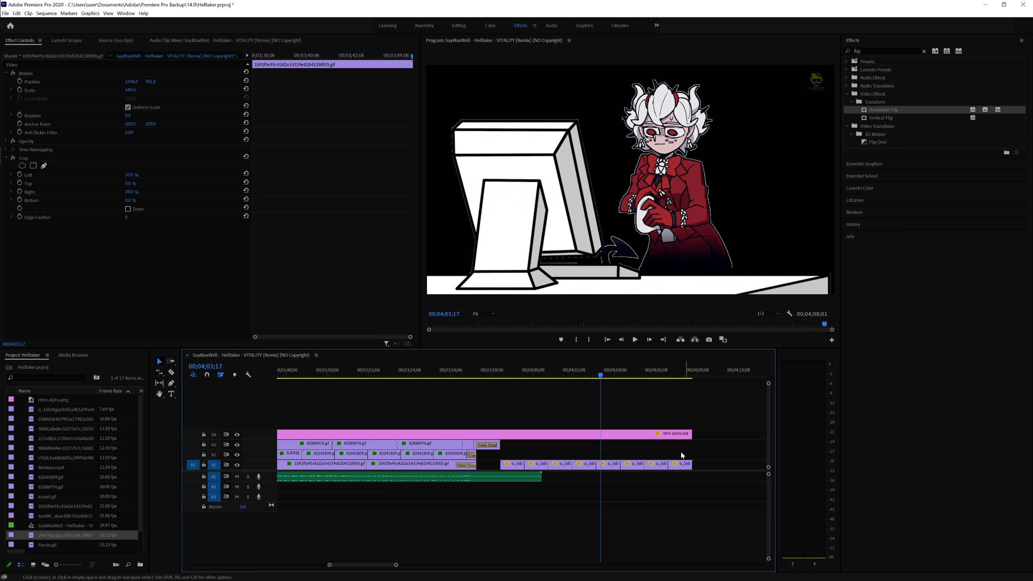
pyautogui.click(637, 379)
pyautogui.click(679, 377)
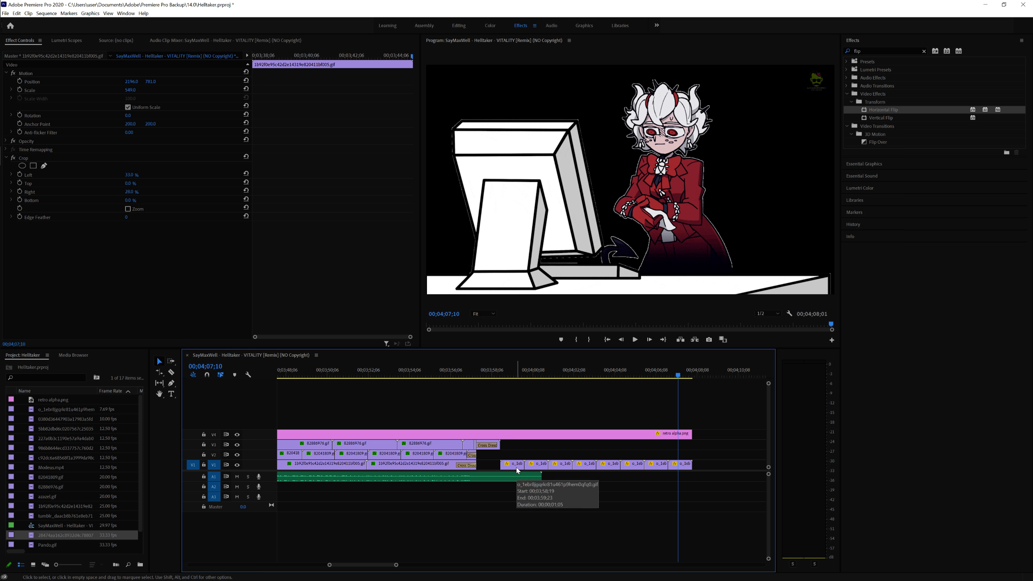
# Clear the clip selection, check the frame at 00;02;24;11 and park the playhead at 00;02;09;14.
pyautogui.scroll(-1, 487, 396)
pyautogui.scroll(6, 506, 402)
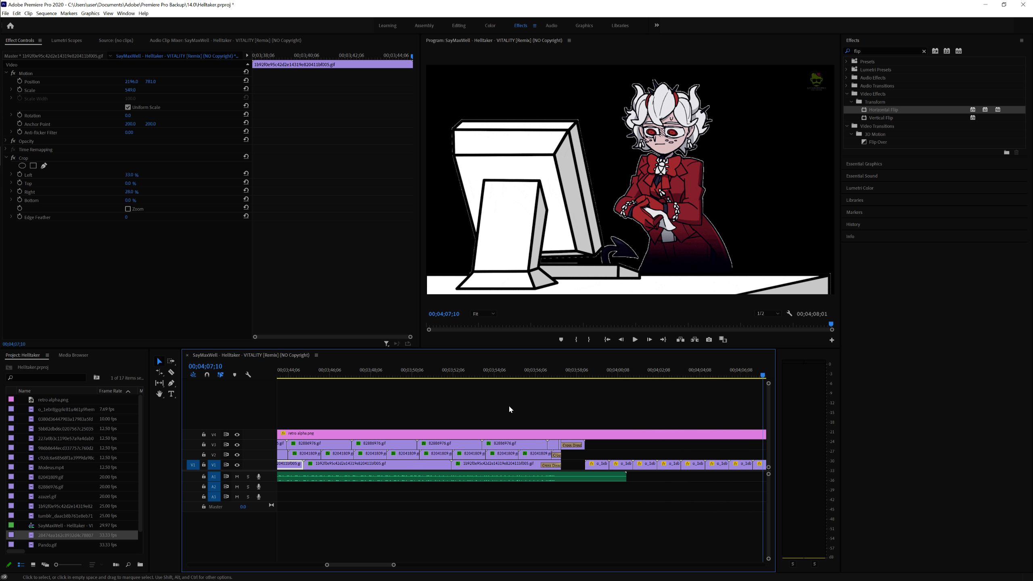
pyautogui.scroll(4, 507, 418)
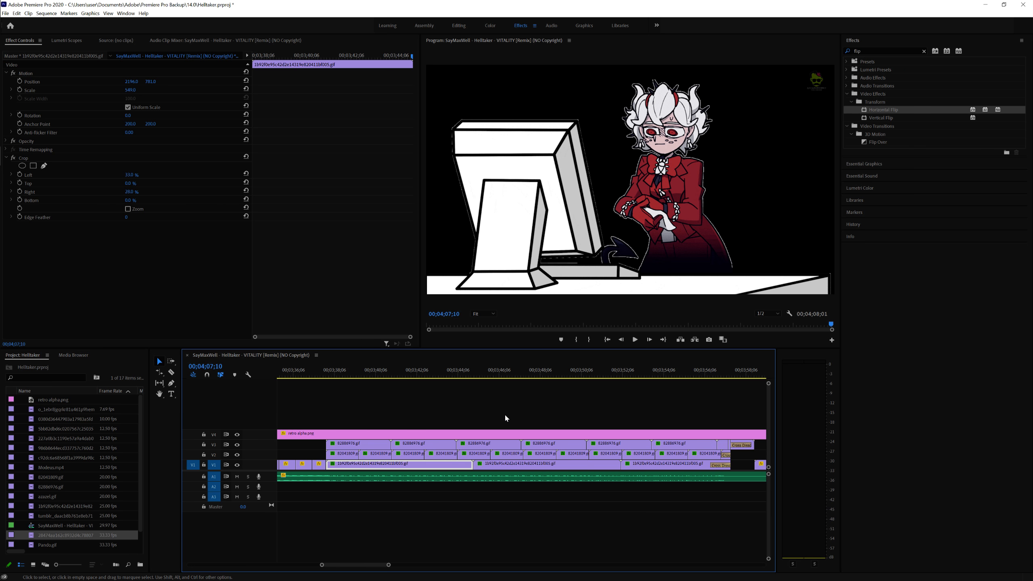
pyautogui.click(450, 418)
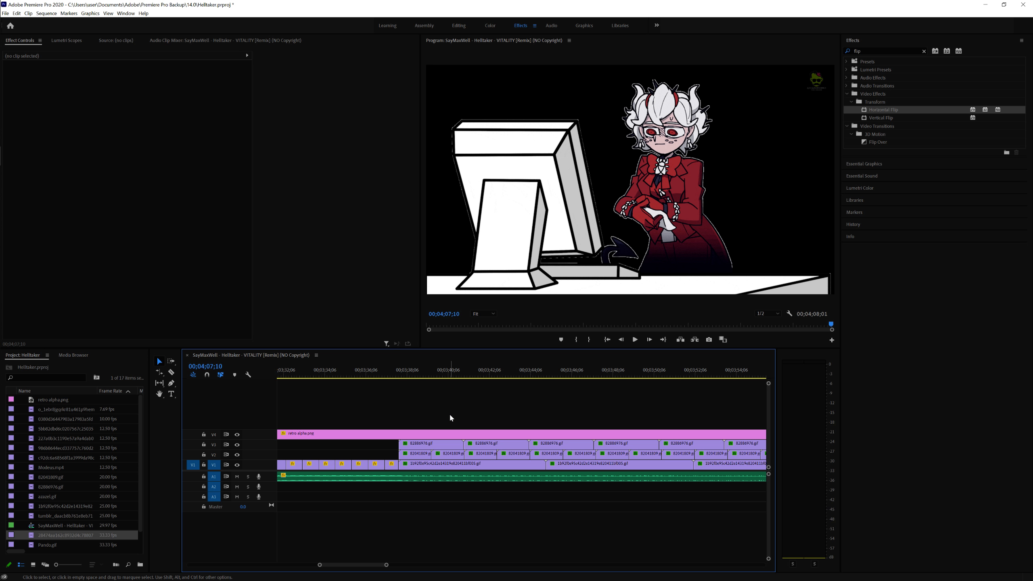
pyautogui.press('-')
pyautogui.press('-')
pyautogui.press('-')
pyautogui.press('-')
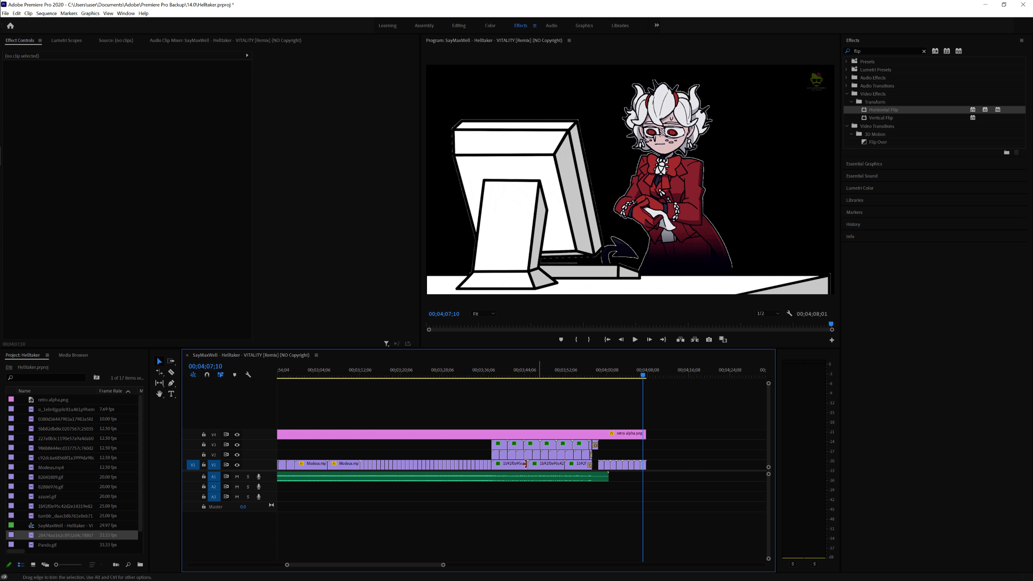
pyautogui.press('-')
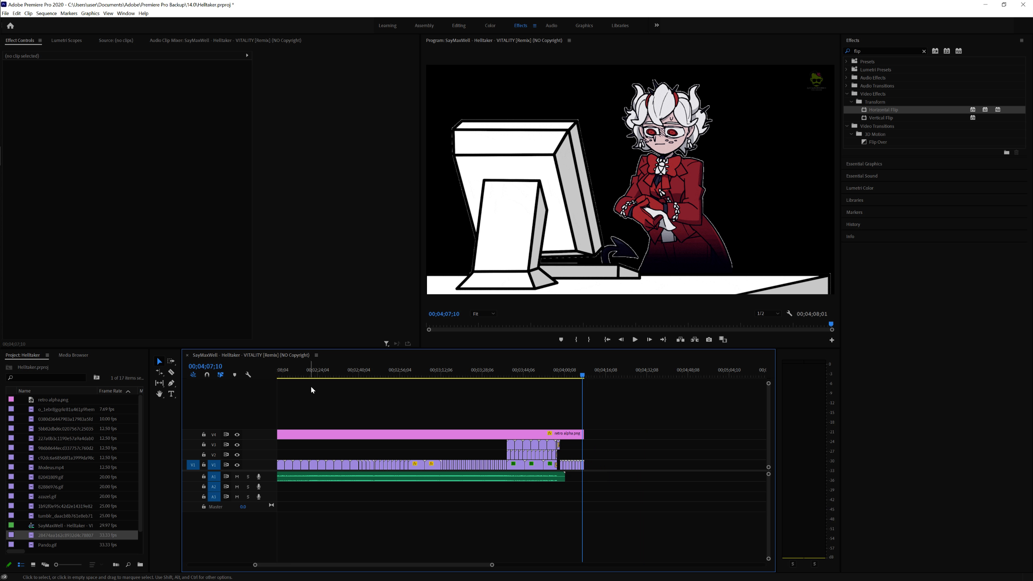
pyautogui.click(318, 375)
pyautogui.scroll(5, 322, 399)
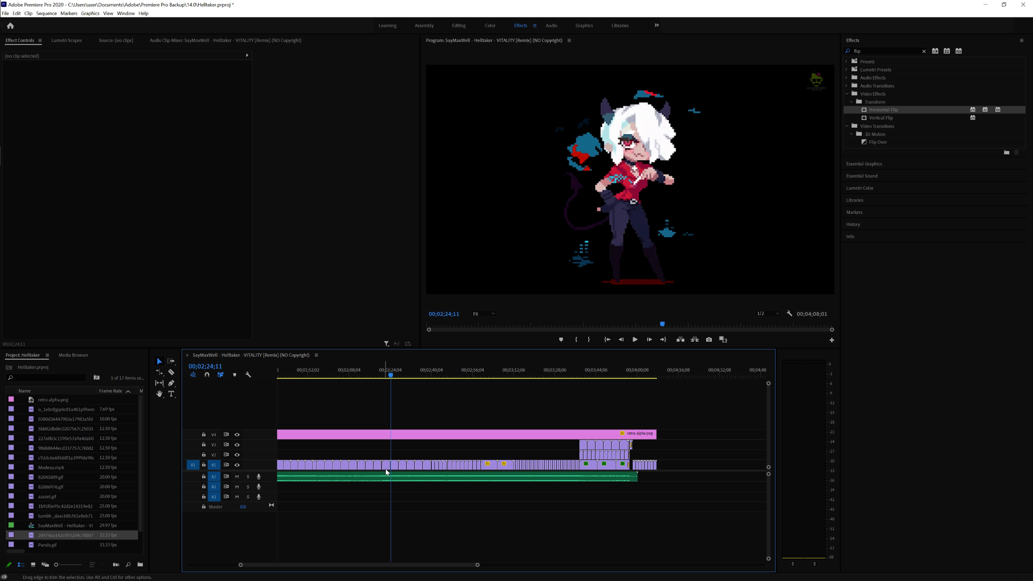
pyautogui.click(353, 376)
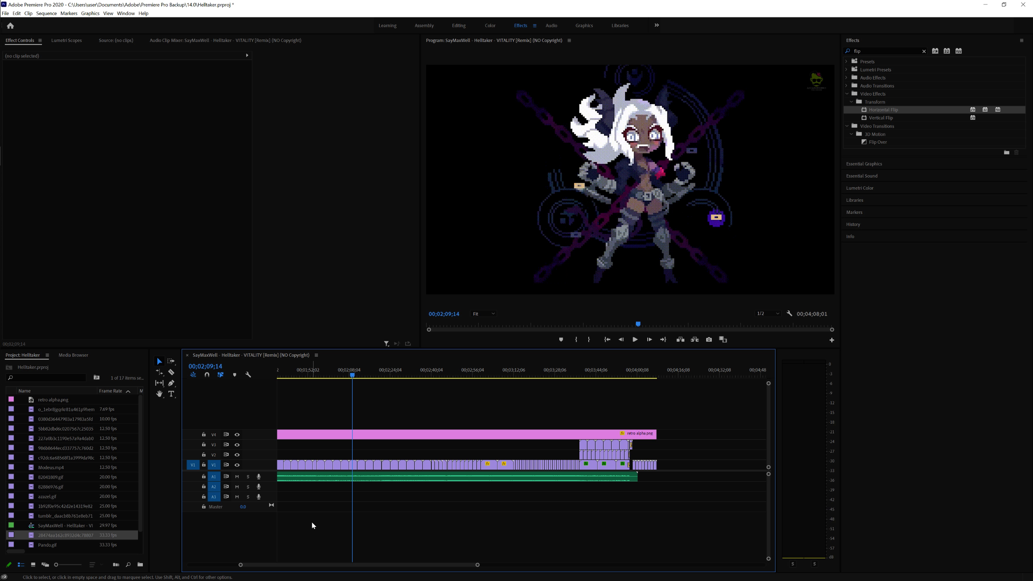
# Examine the Speed/Duration settings of the V1 clip around 00;02;18;04 without changing them, and look closely at the neighbouring clips.
pyautogui.rightClick(377, 468)
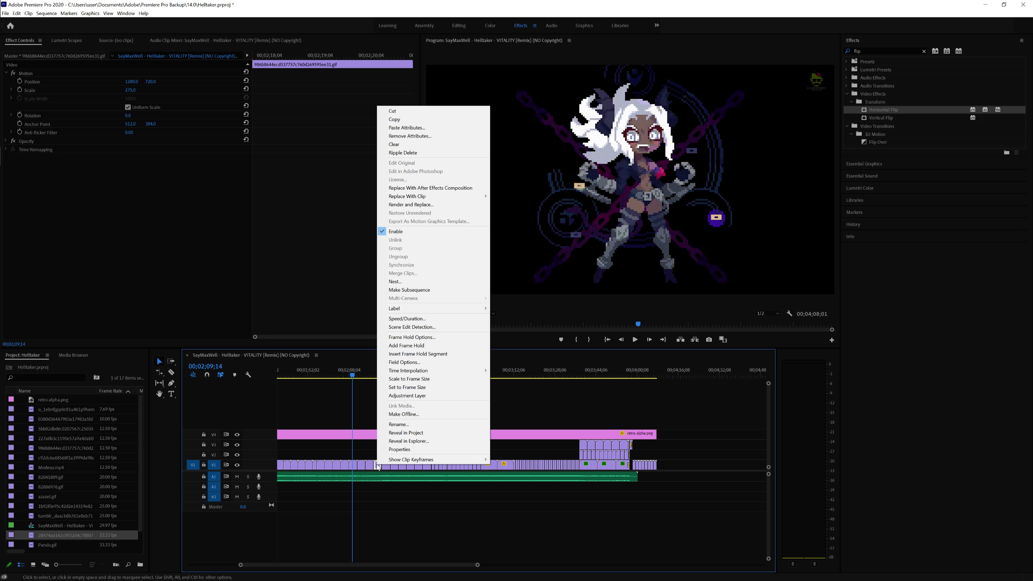
pyautogui.click(420, 319)
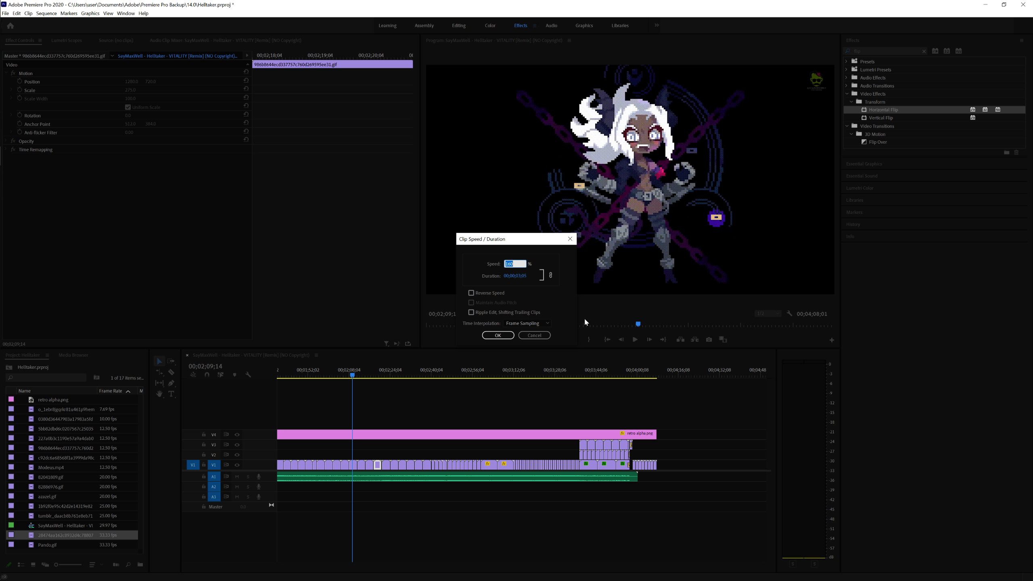
pyautogui.click(538, 336)
pyautogui.scroll(2, 673, 425)
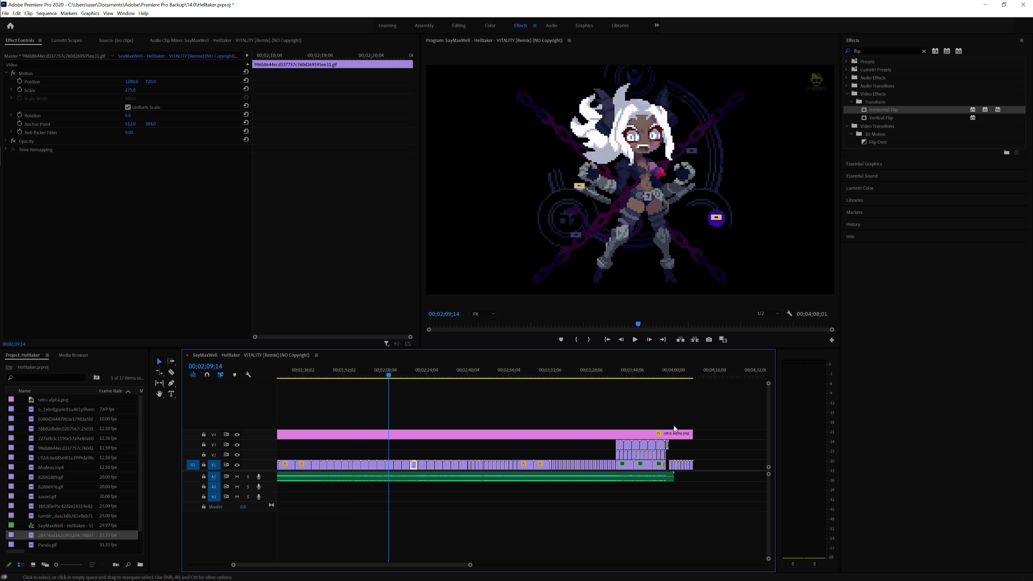
pyautogui.scroll(-4, 673, 425)
pyautogui.press('=')
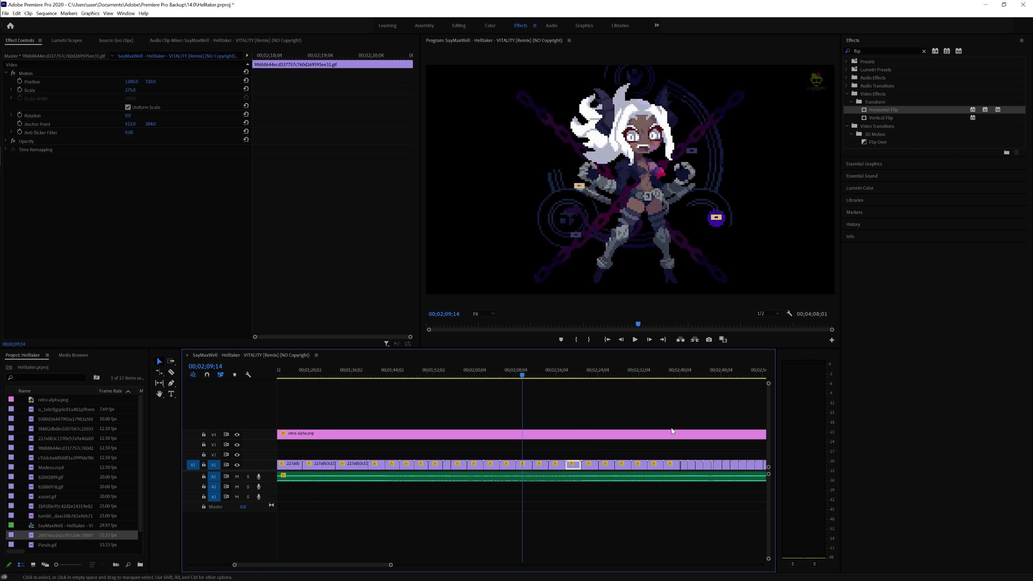
pyautogui.press('=')
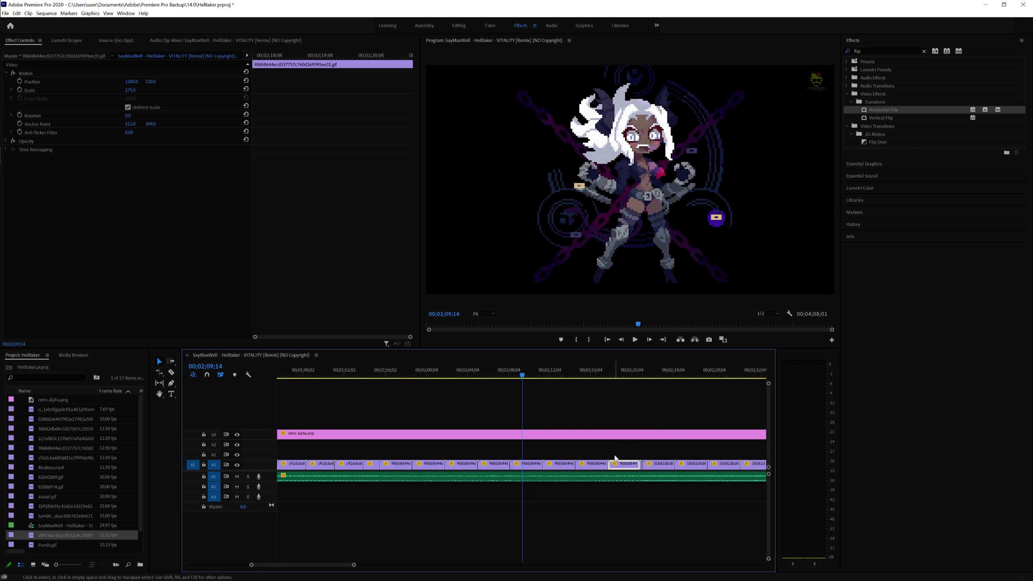
# Fit the whole sequence in the timeline view and check the frames at 00;03;45;15 and 00;03;27;09.
pyautogui.press('-')
pyautogui.press('-')
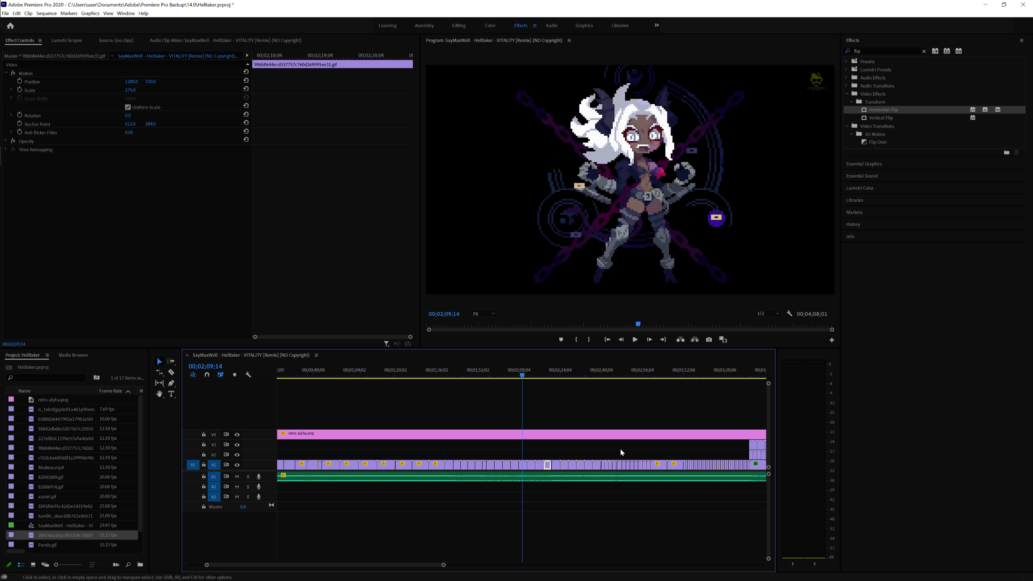
pyautogui.press('-')
pyautogui.click(567, 373)
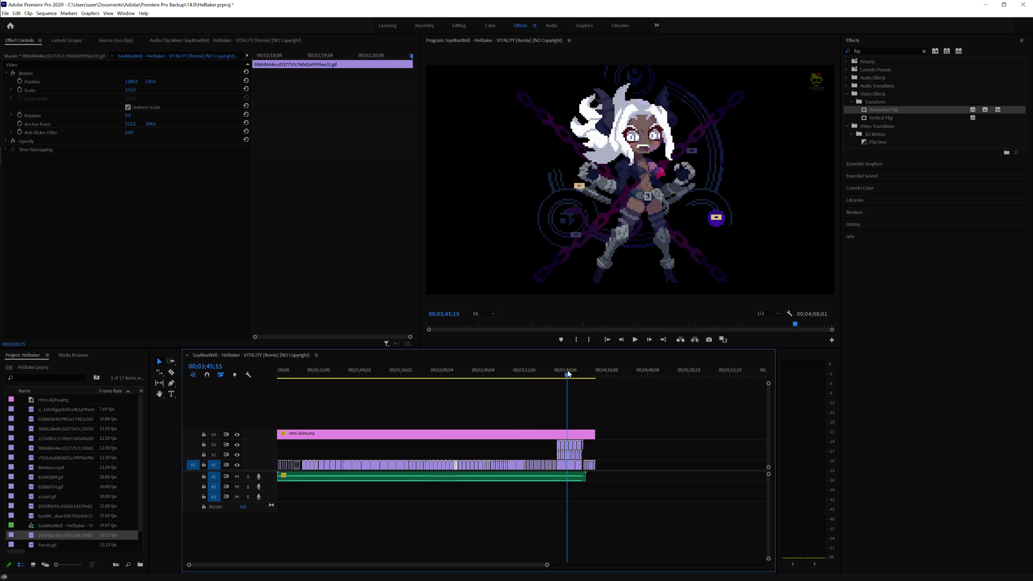
pyautogui.click(544, 373)
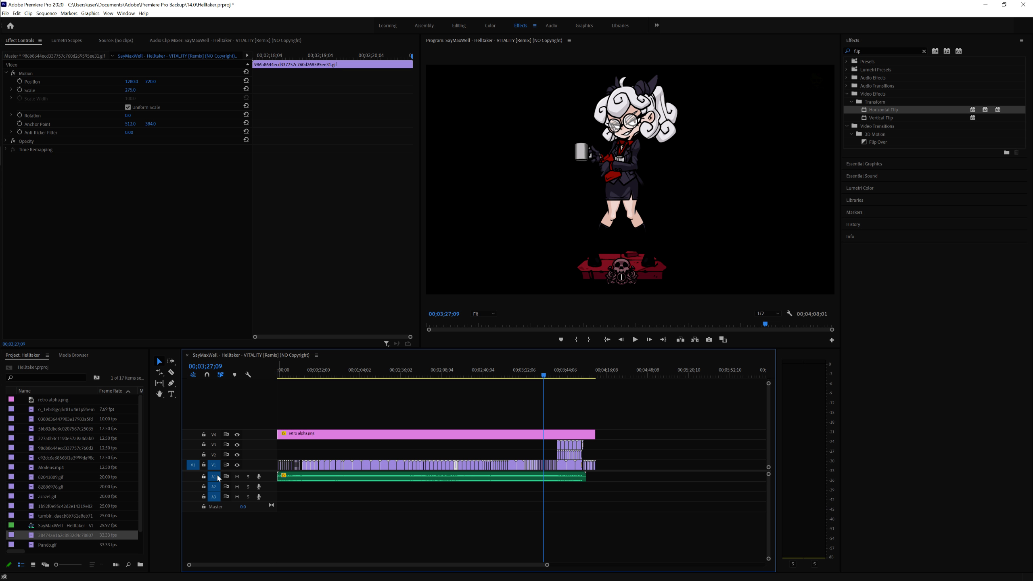
# Mute audio track A1 and play the looping clips up to 00;01;25;00.
pyautogui.click(235, 477)
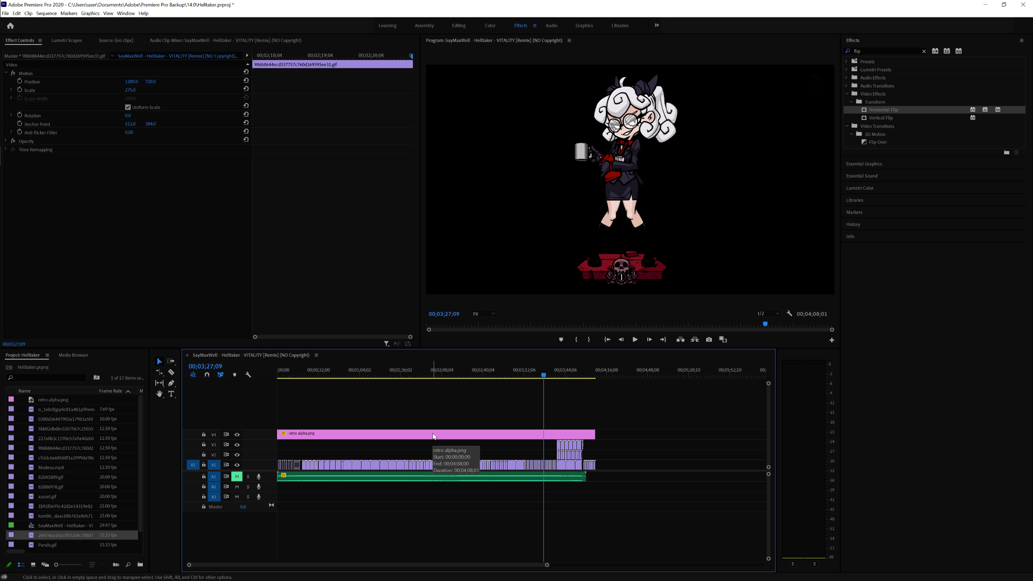
pyautogui.click(376, 372)
pyautogui.press('space')
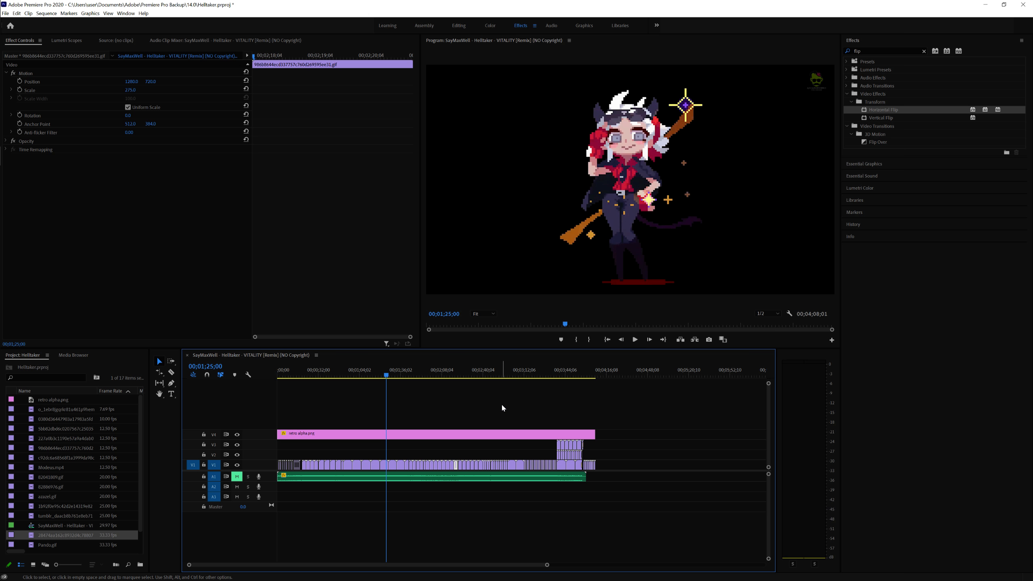
# Clear the clip selection, return the playhead to 00;01;17;08 and check the three-character frame at 00;00;32;10.
pyautogui.moveTo(500, 380); pyautogui.dragTo(379, 382)
pyautogui.click(319, 383)
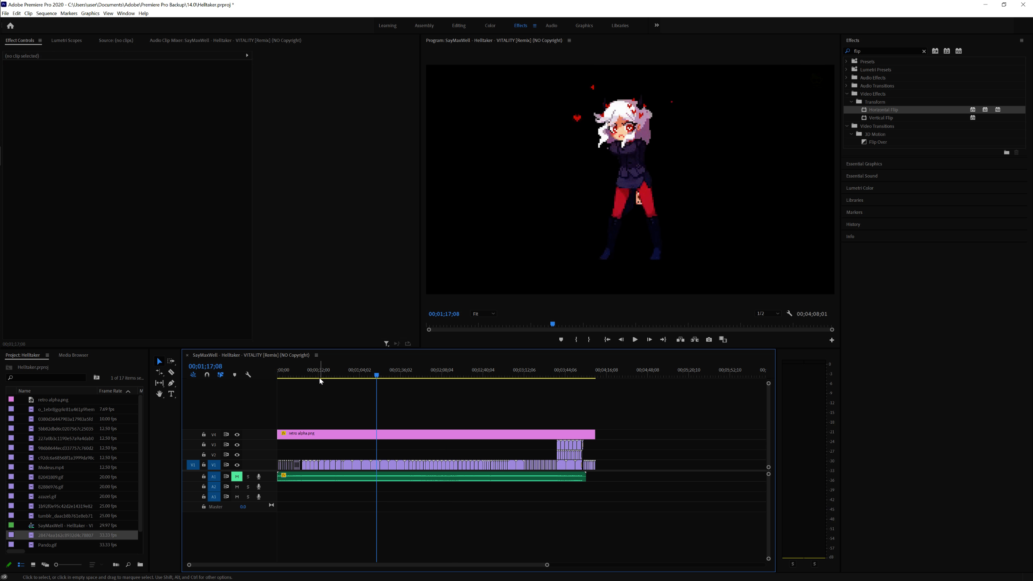
pyautogui.click(319, 375)
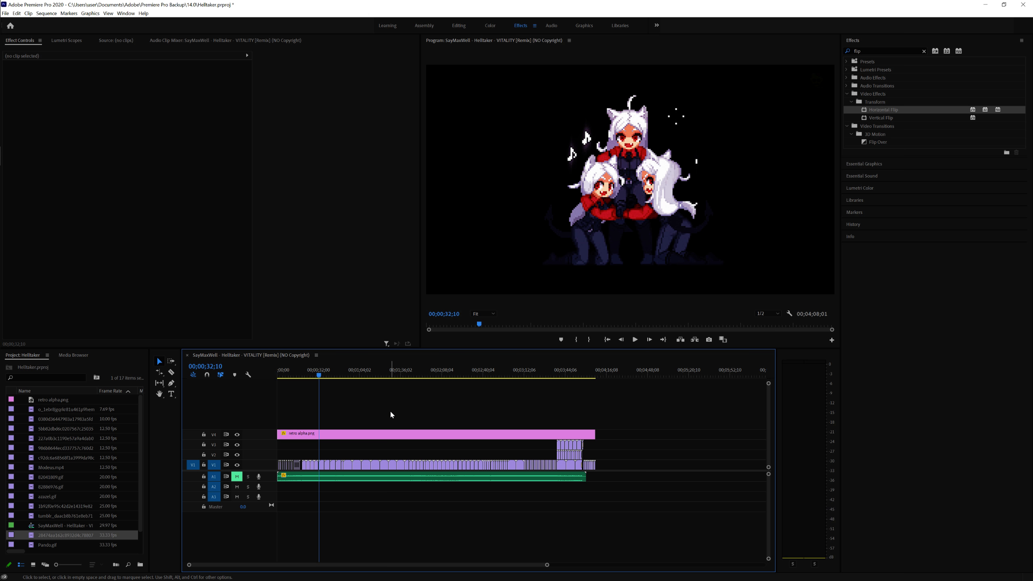
# Spot-check the frames at 00;02;05;10, 00;03;25;12, 00;00;27;09 and 00;01;08;14 across the sequence.
pyautogui.click(437, 370)
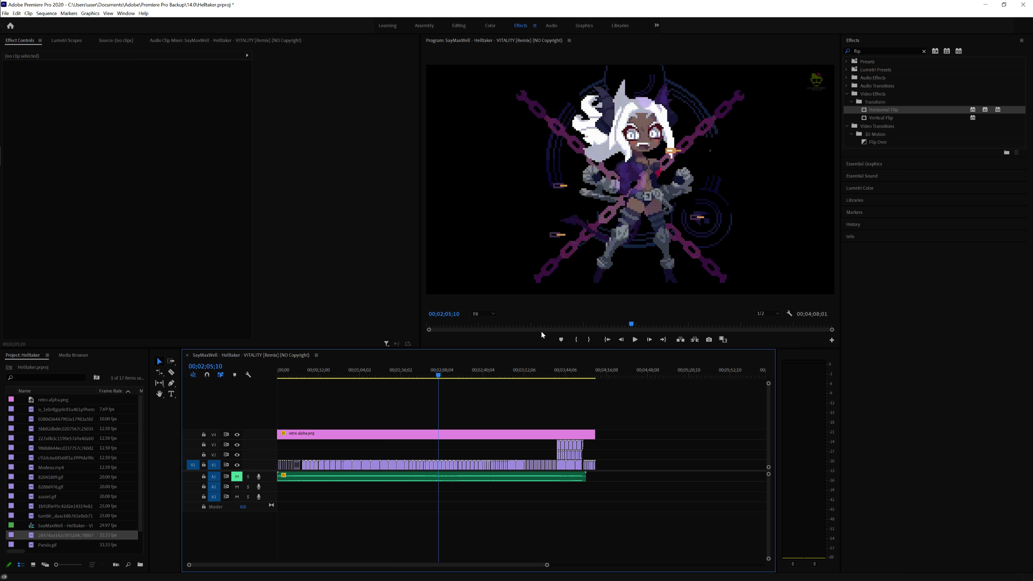
pyautogui.click(508, 370)
pyautogui.click(541, 368)
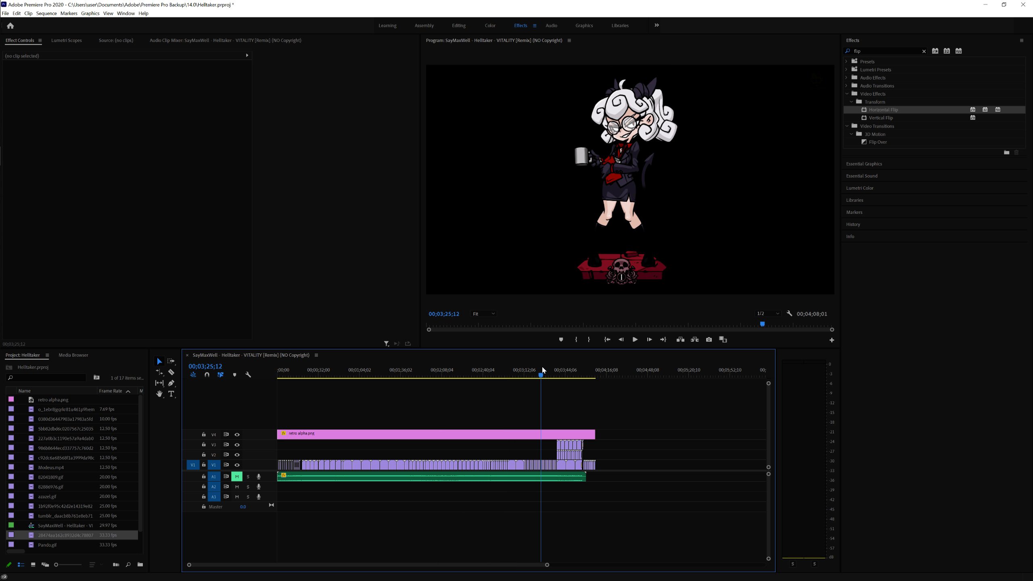
pyautogui.click(314, 371)
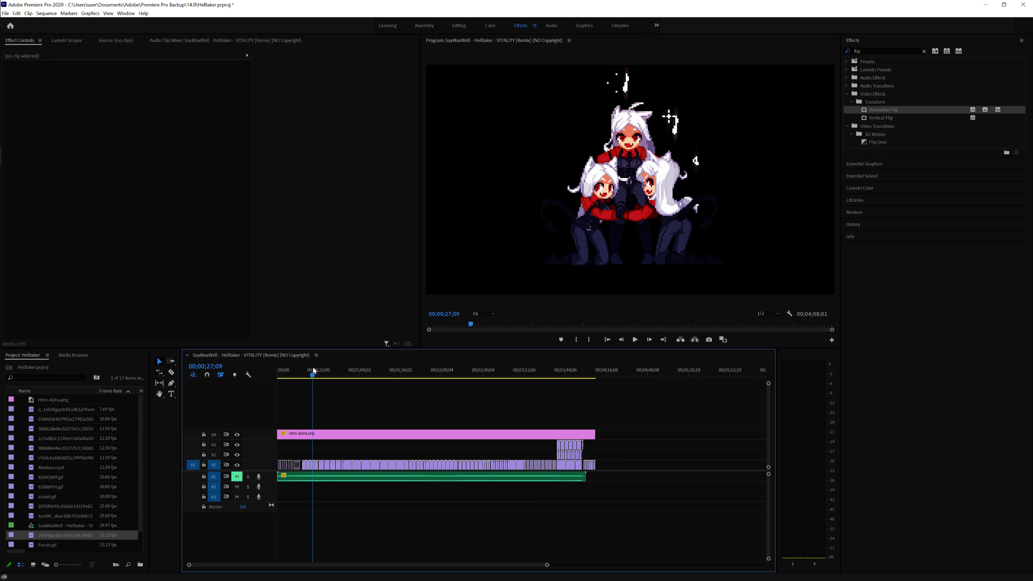
pyautogui.click(366, 369)
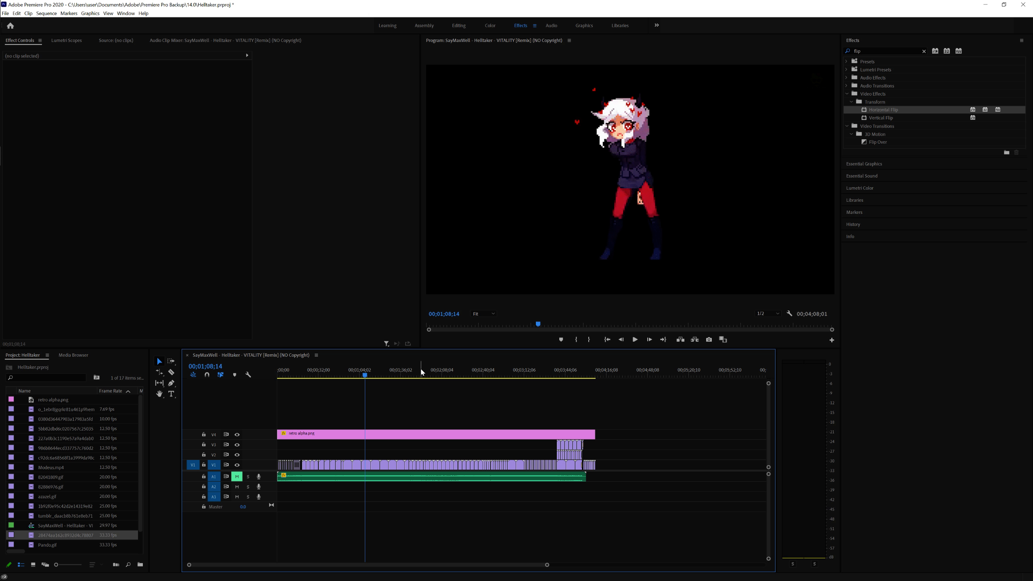